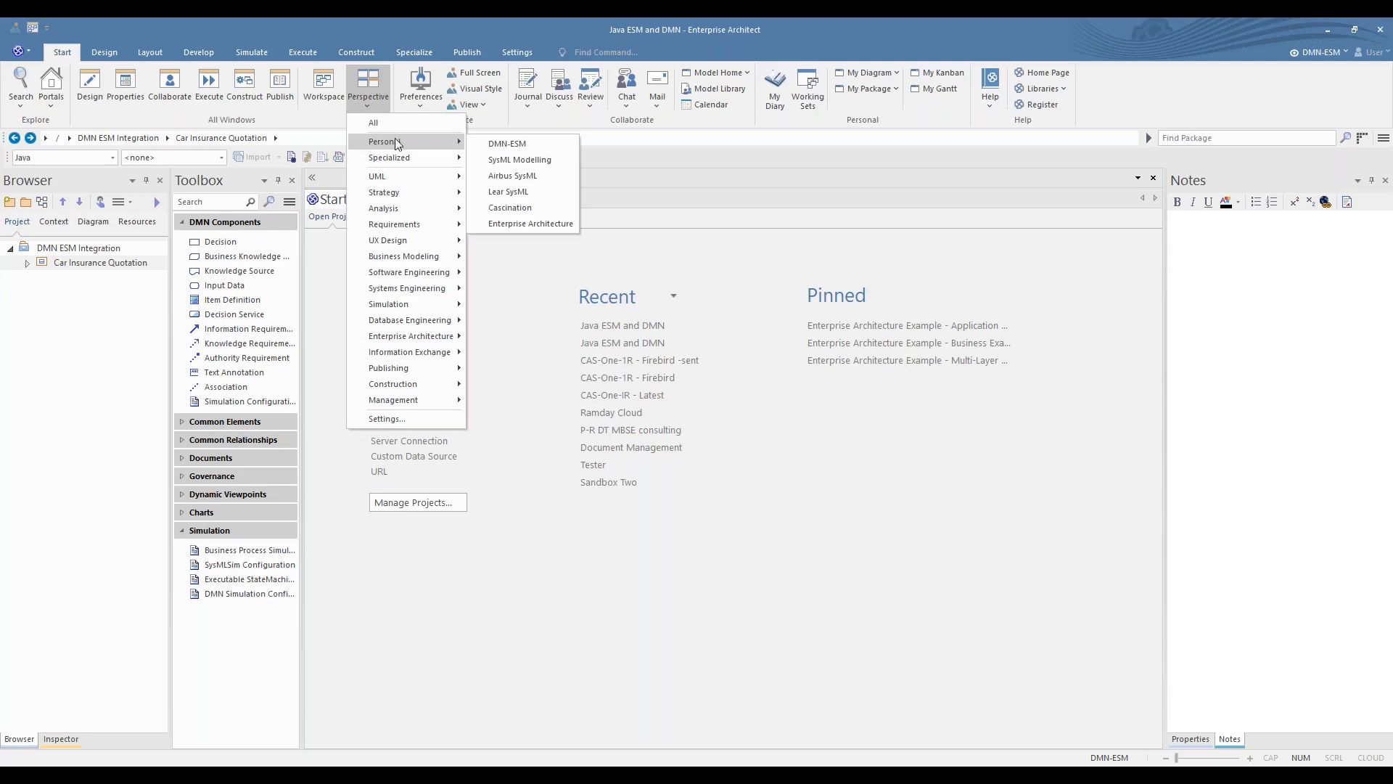
- Review the technologies included in the DMN-ESM personal perspective set
left_click(406, 420)
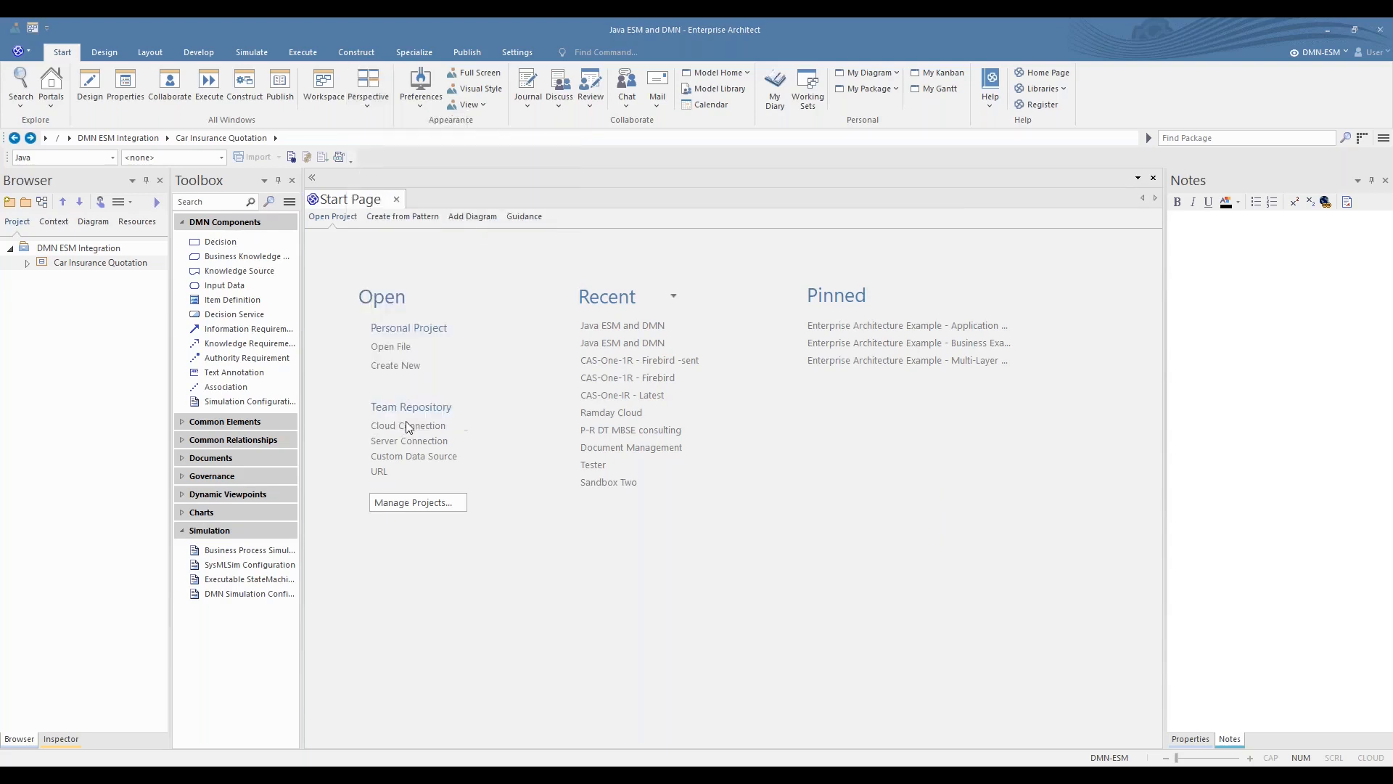
left_click(543, 190)
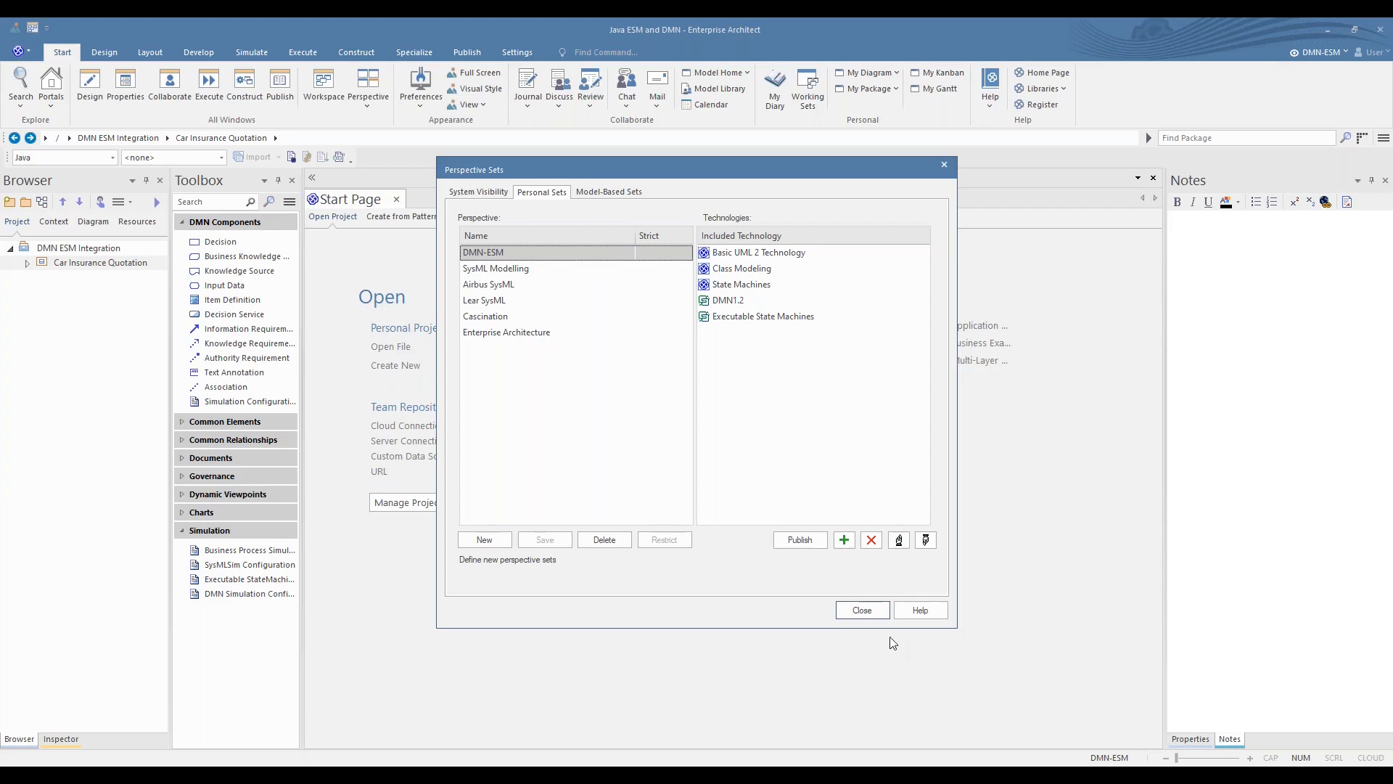
left_click(864, 611)
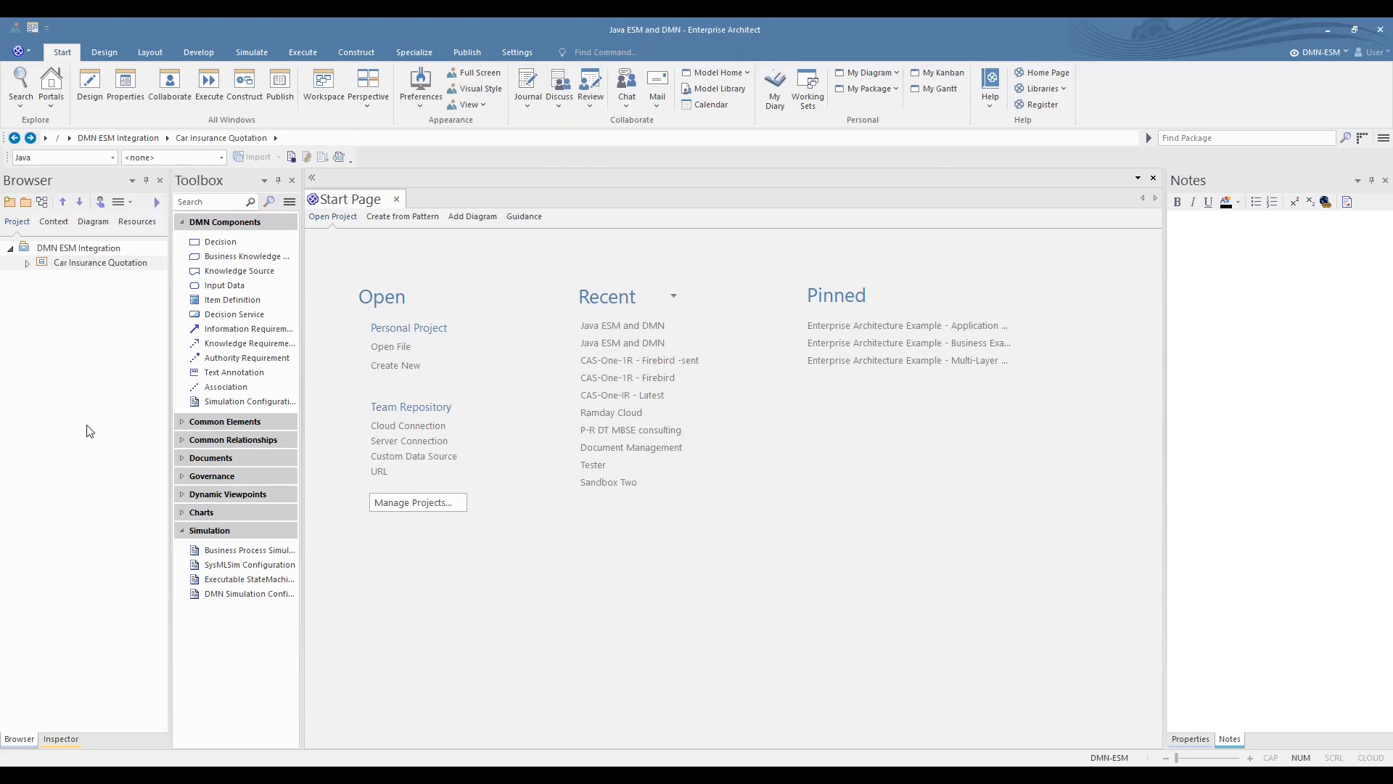
- Expand the Car Insurance Quotation package and open its Business Rules (Decision Table) diagram
left_click(26, 265)
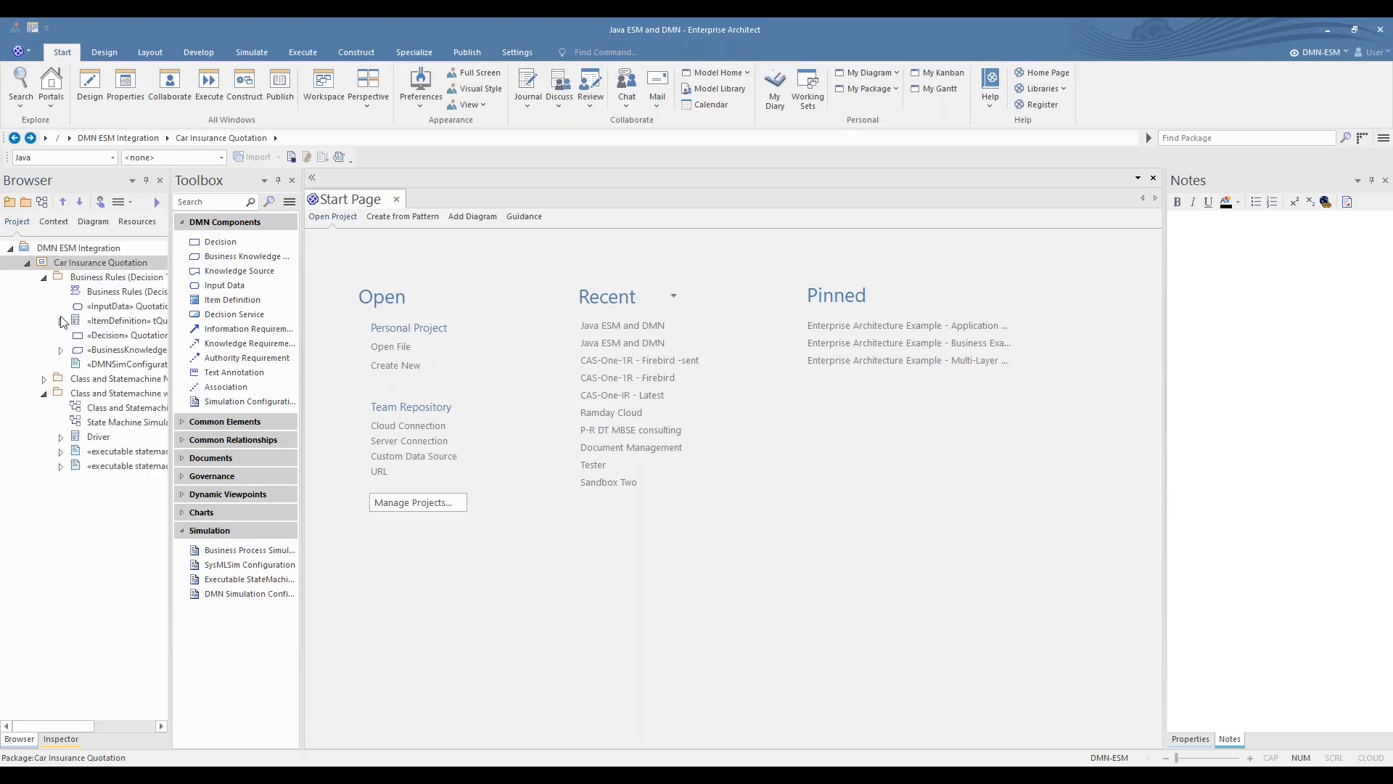
double_click(107, 293)
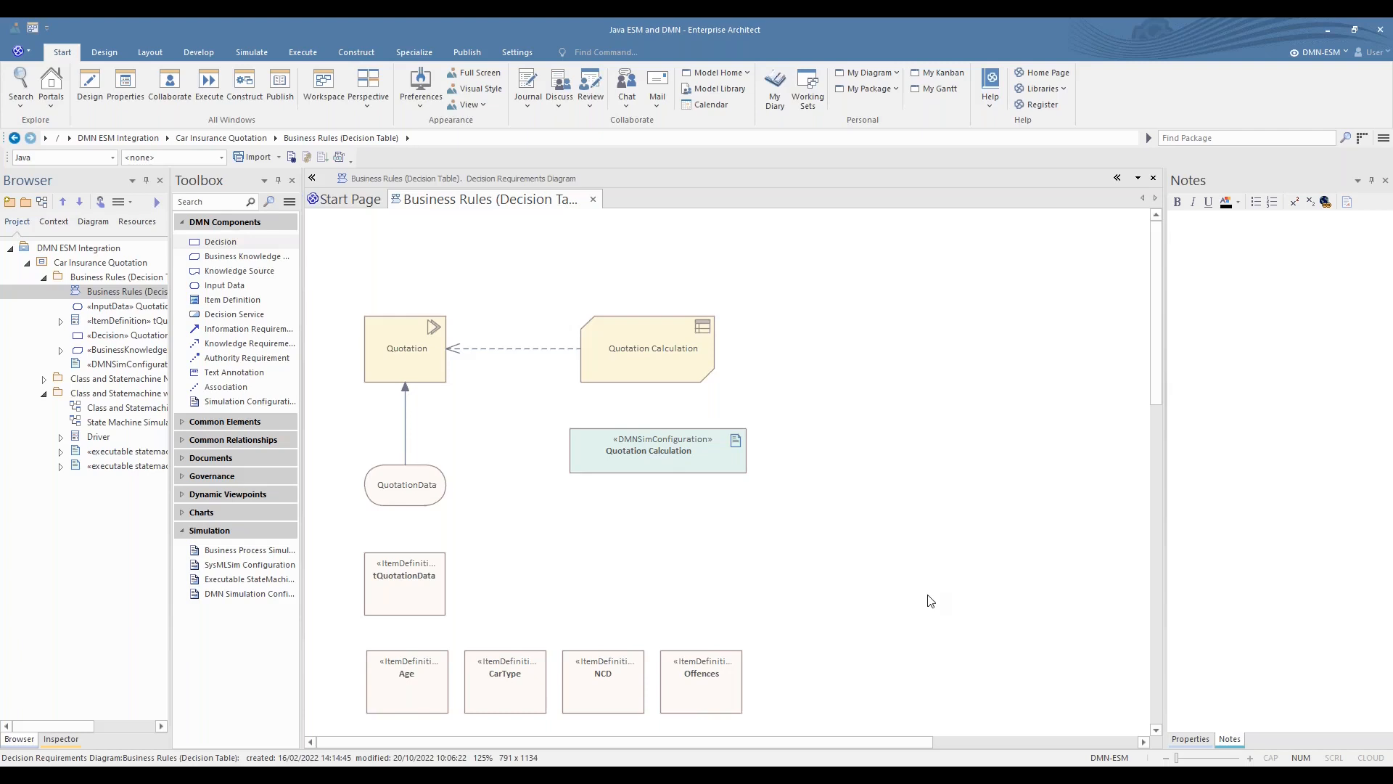
- Examine the Age, CarType, NCD and Offences item definitions on the diagram and under tQuotationData in the project tree
scroll(930, 600, "down", 3)
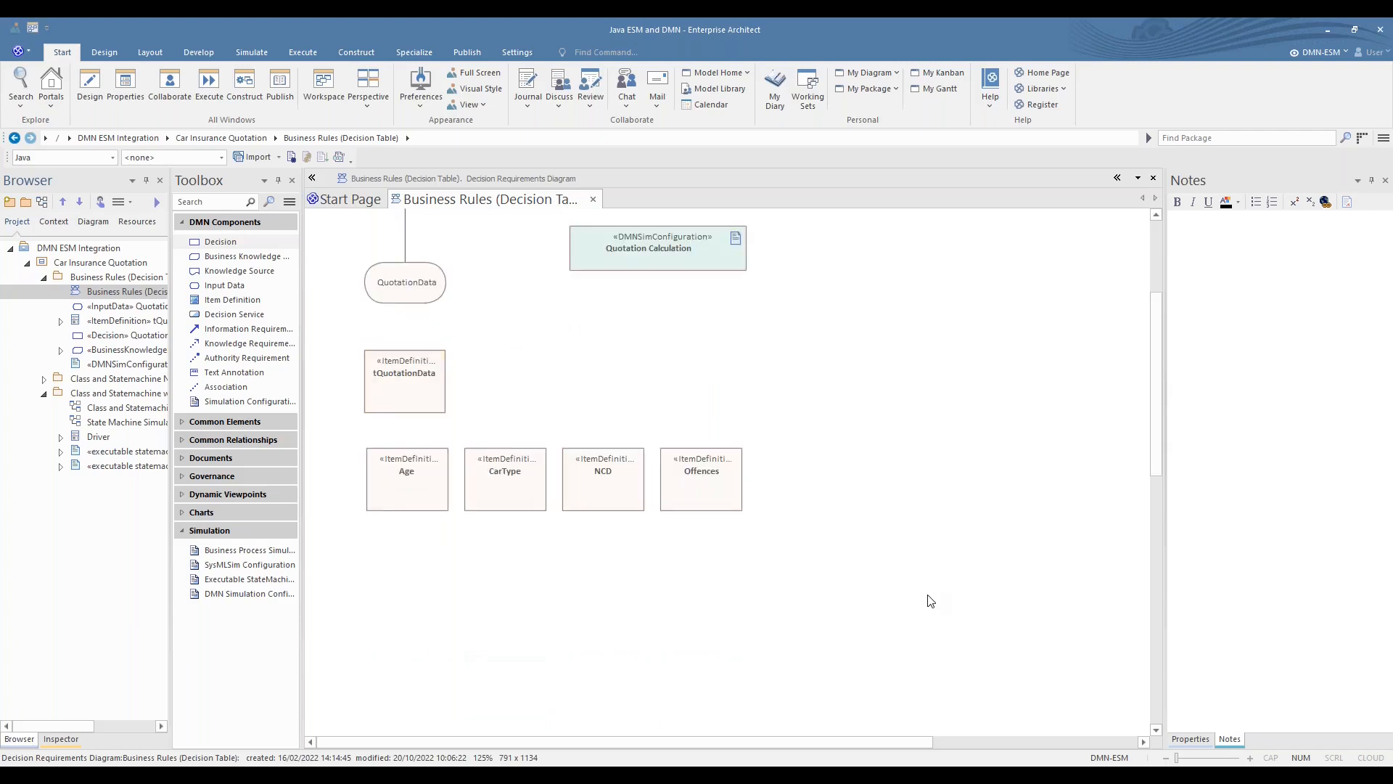
left_click(418, 504)
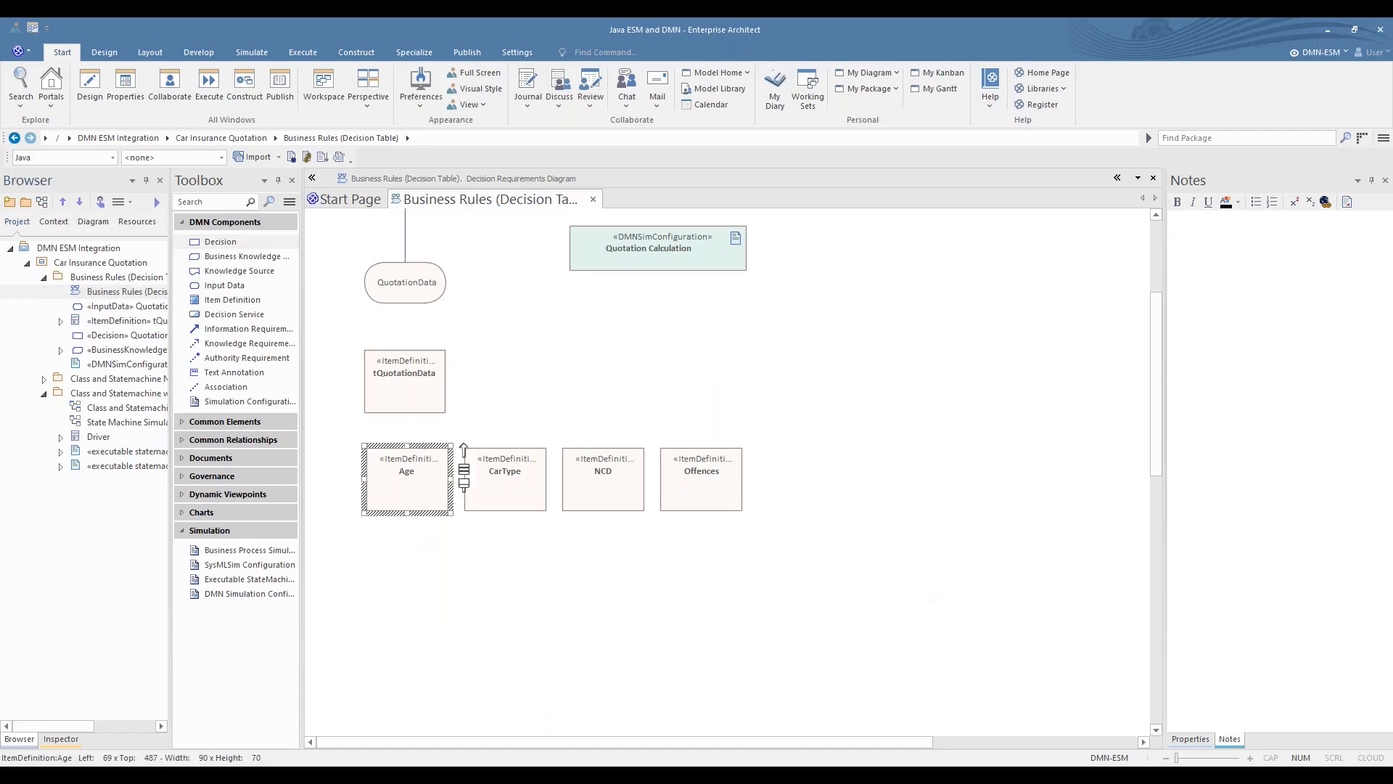
scroll(863, 543, "up", 5)
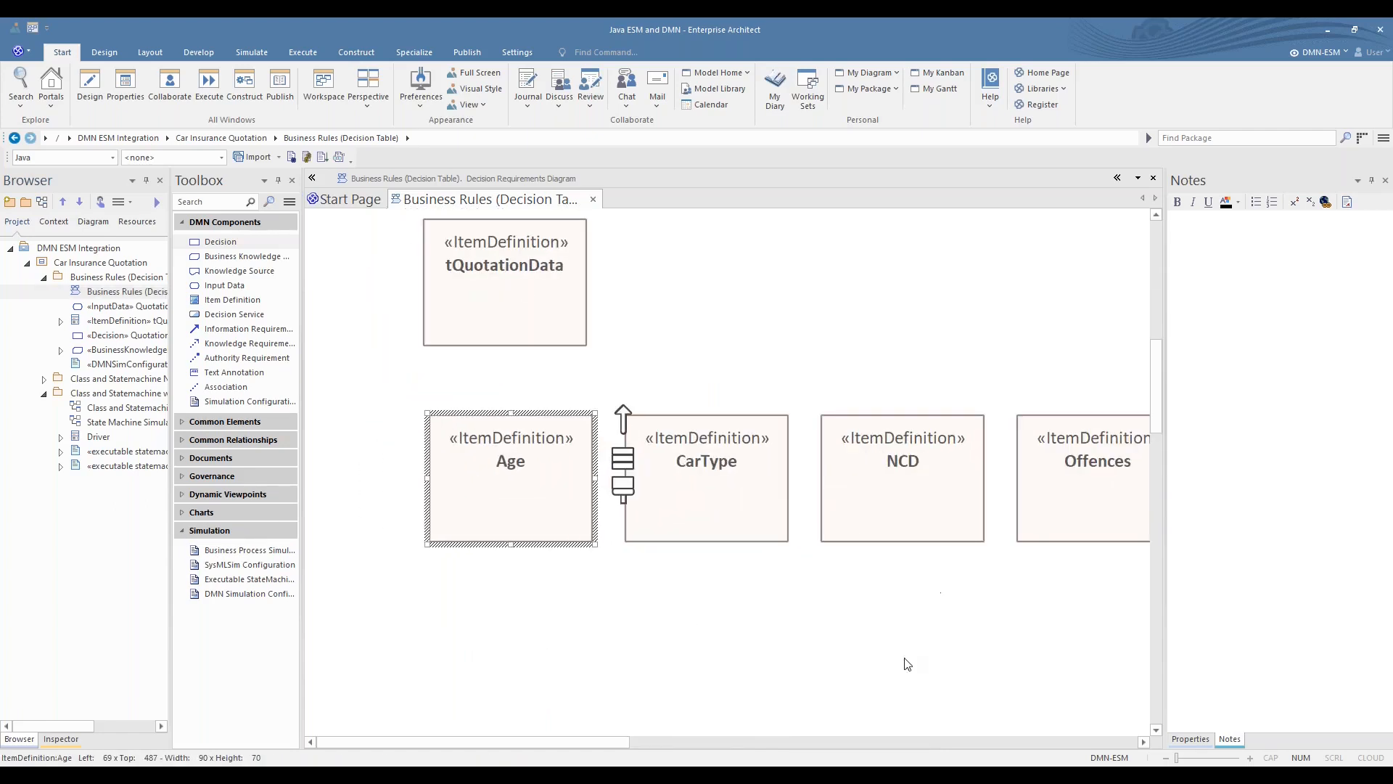
left_click_drag(498, 747, 535, 750)
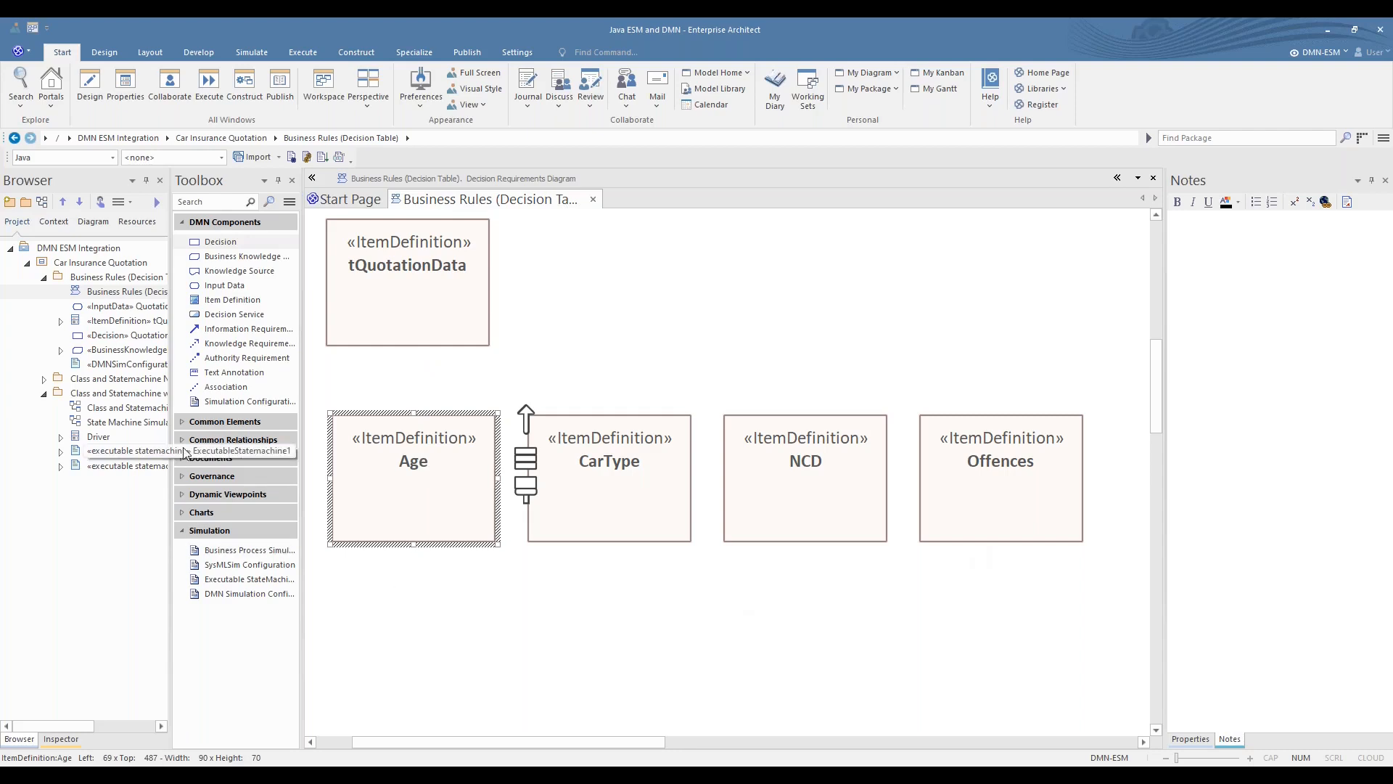
left_click_drag(174, 446, 207, 446)
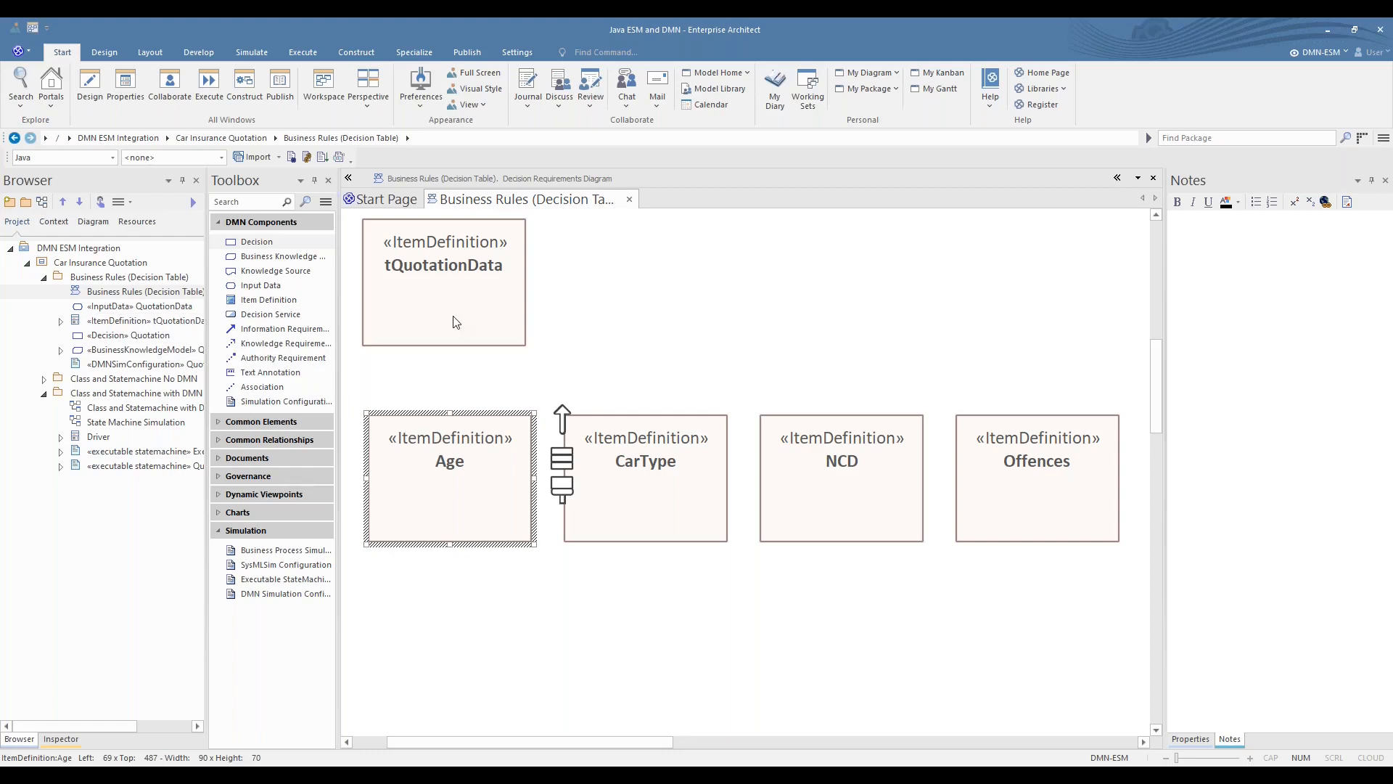
left_click(61, 322)
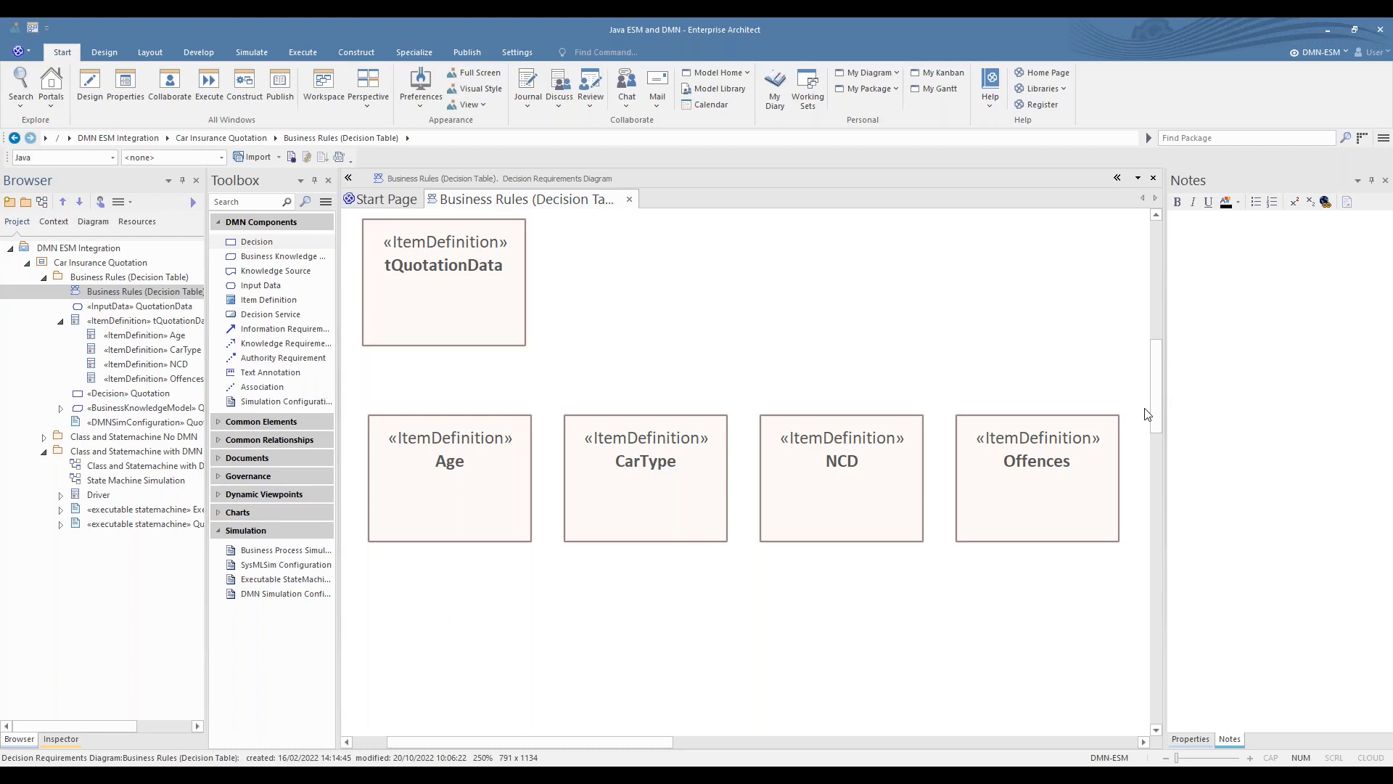
- Locate the diagram's QuotationData input data element in the project browser
left_click_drag(1160, 407, 1156, 345)
left_click(426, 451)
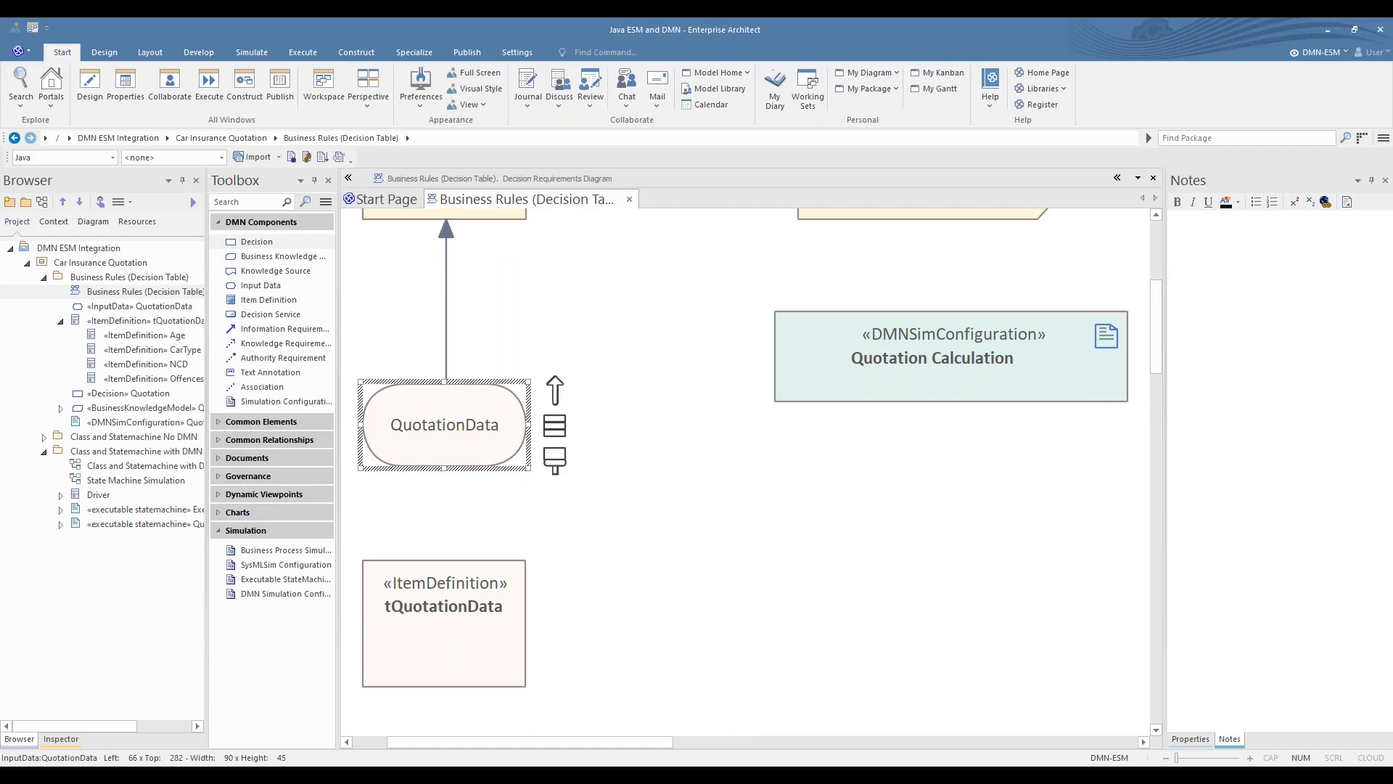
right_click(426, 451)
mouse_move(501, 556)
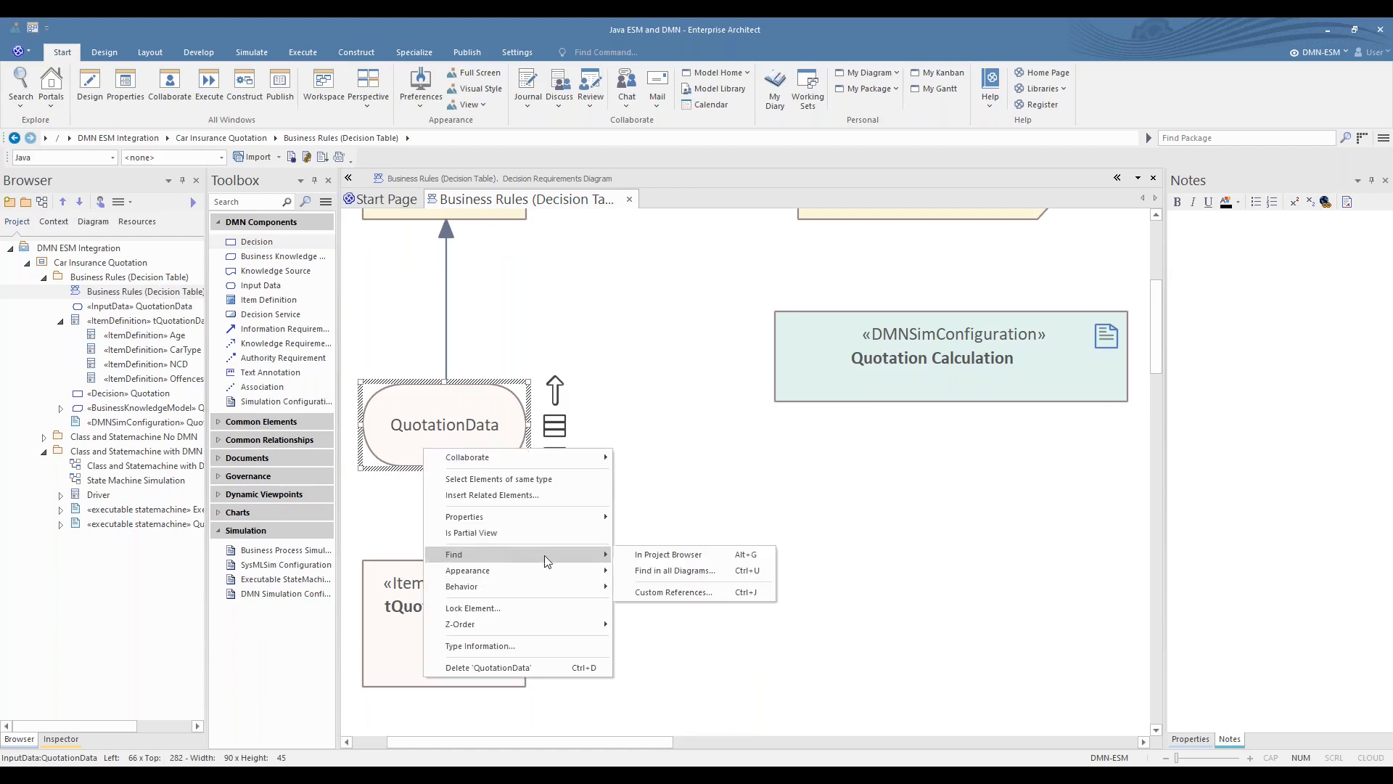
left_click(651, 555)
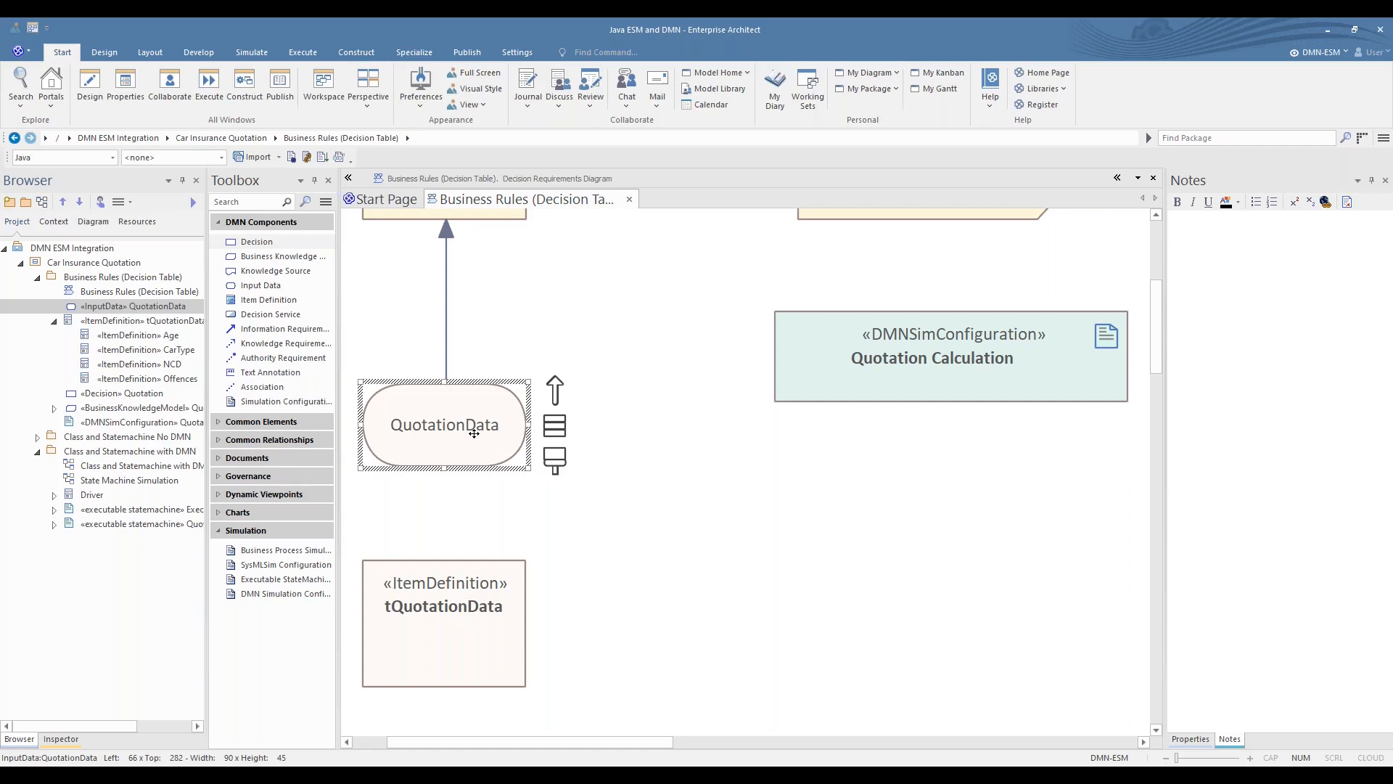
- Open the QuotationData element's DMN expression and set its type to the tQuotationData item definition
left_click(477, 407)
double_click(477, 407)
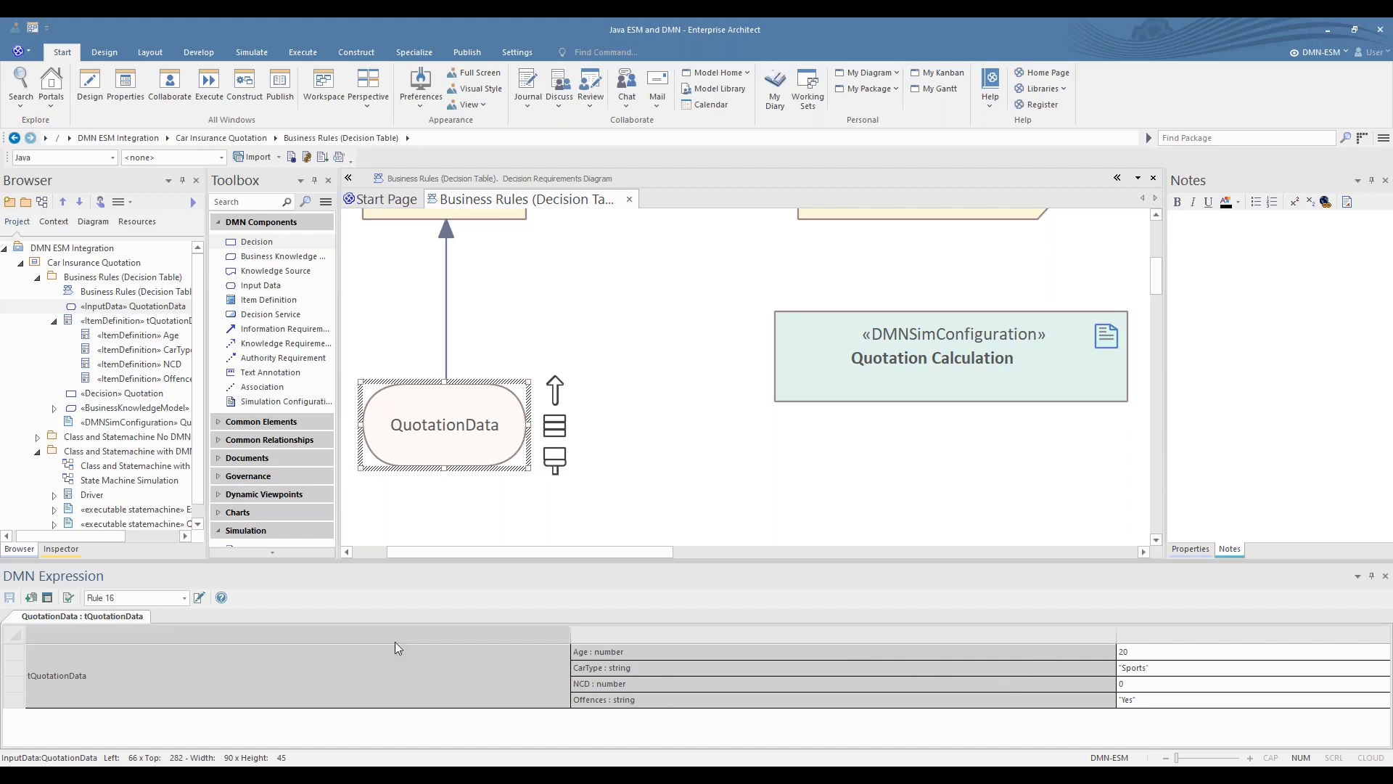
left_click(30, 597)
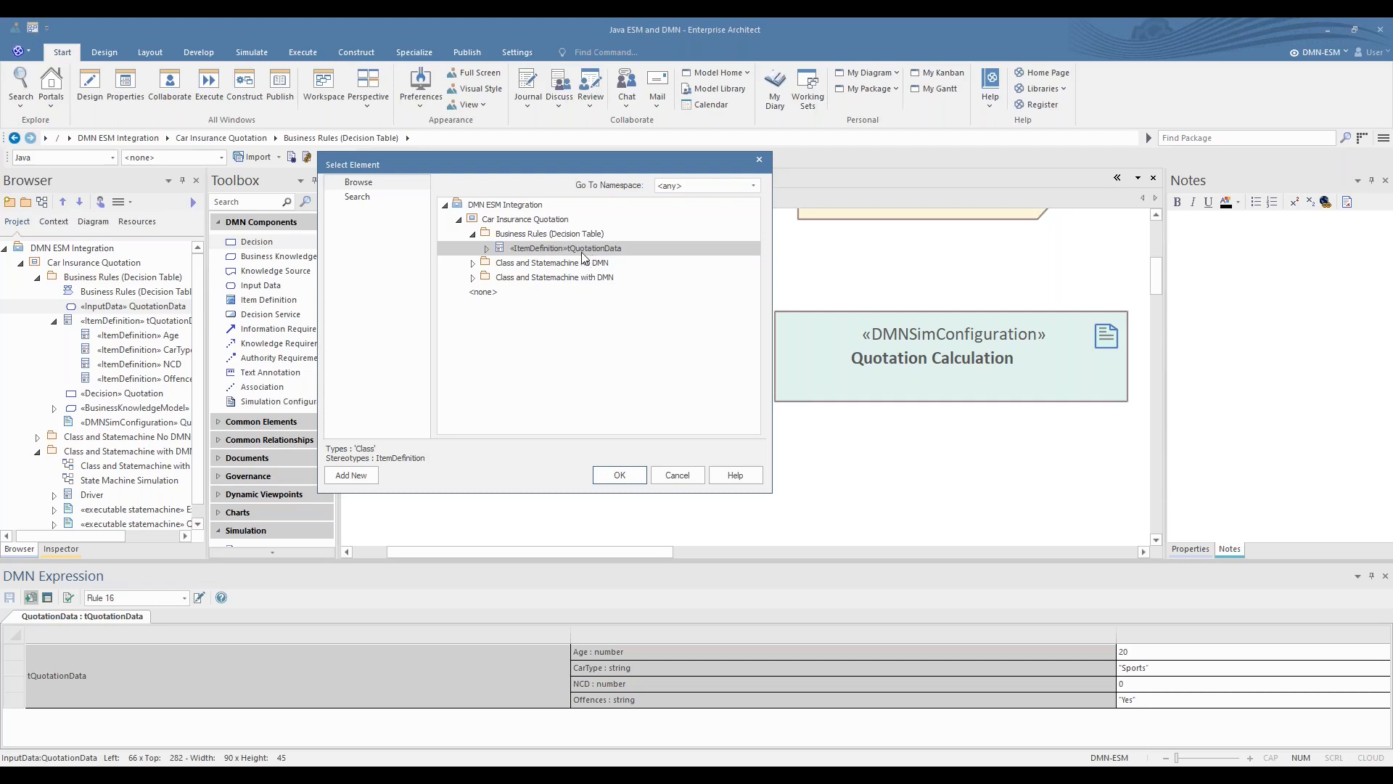
left_click(620, 475)
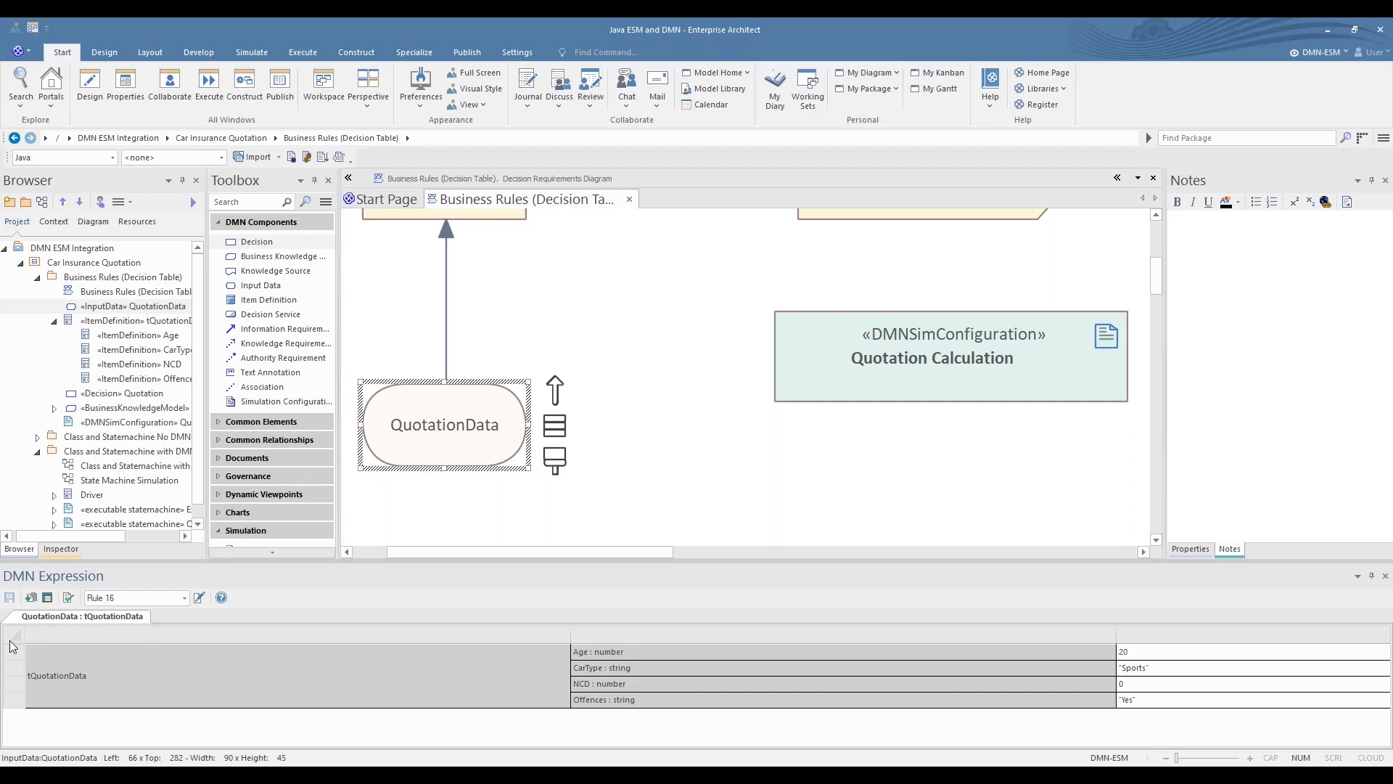
- Open the tQuotationData item definition and inspect its components' type options and the allowed values for Age and CarType
left_click(679, 651)
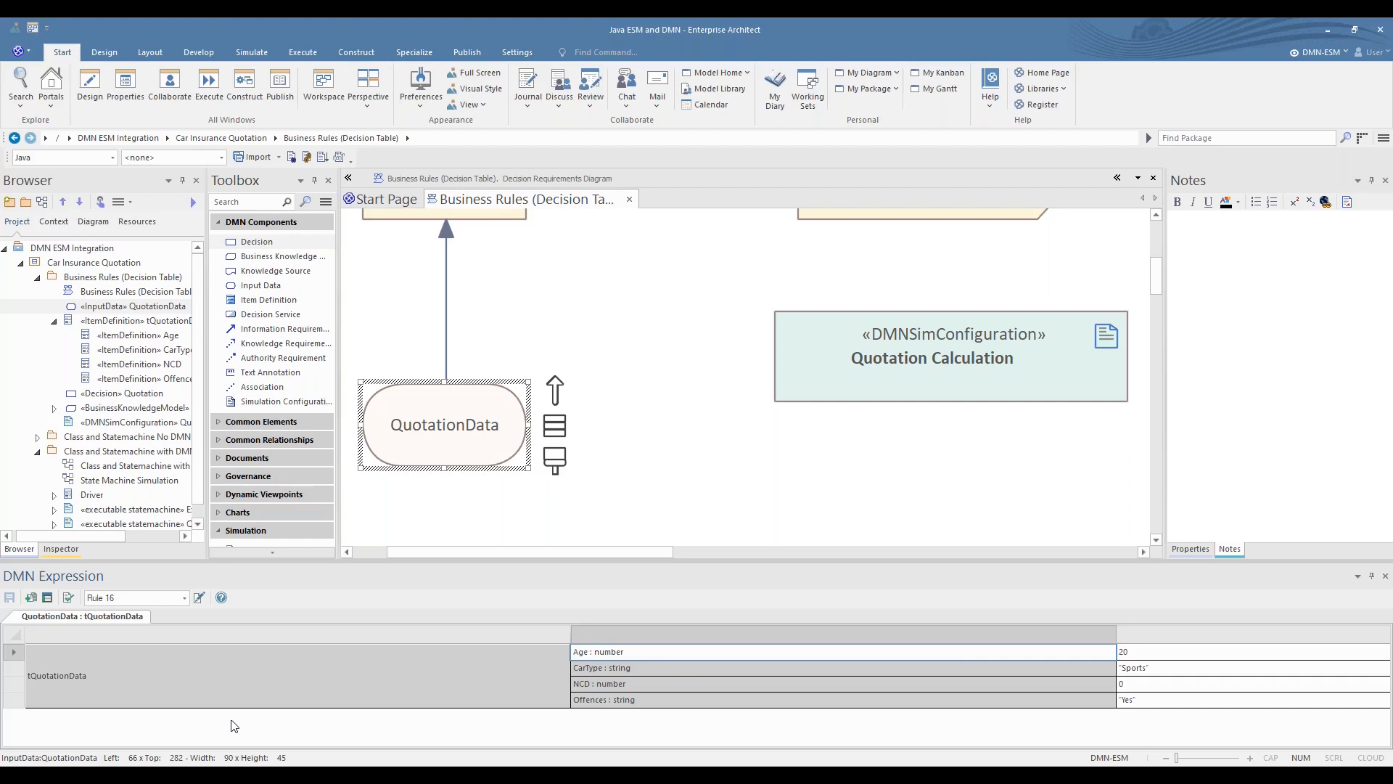
left_click(48, 598)
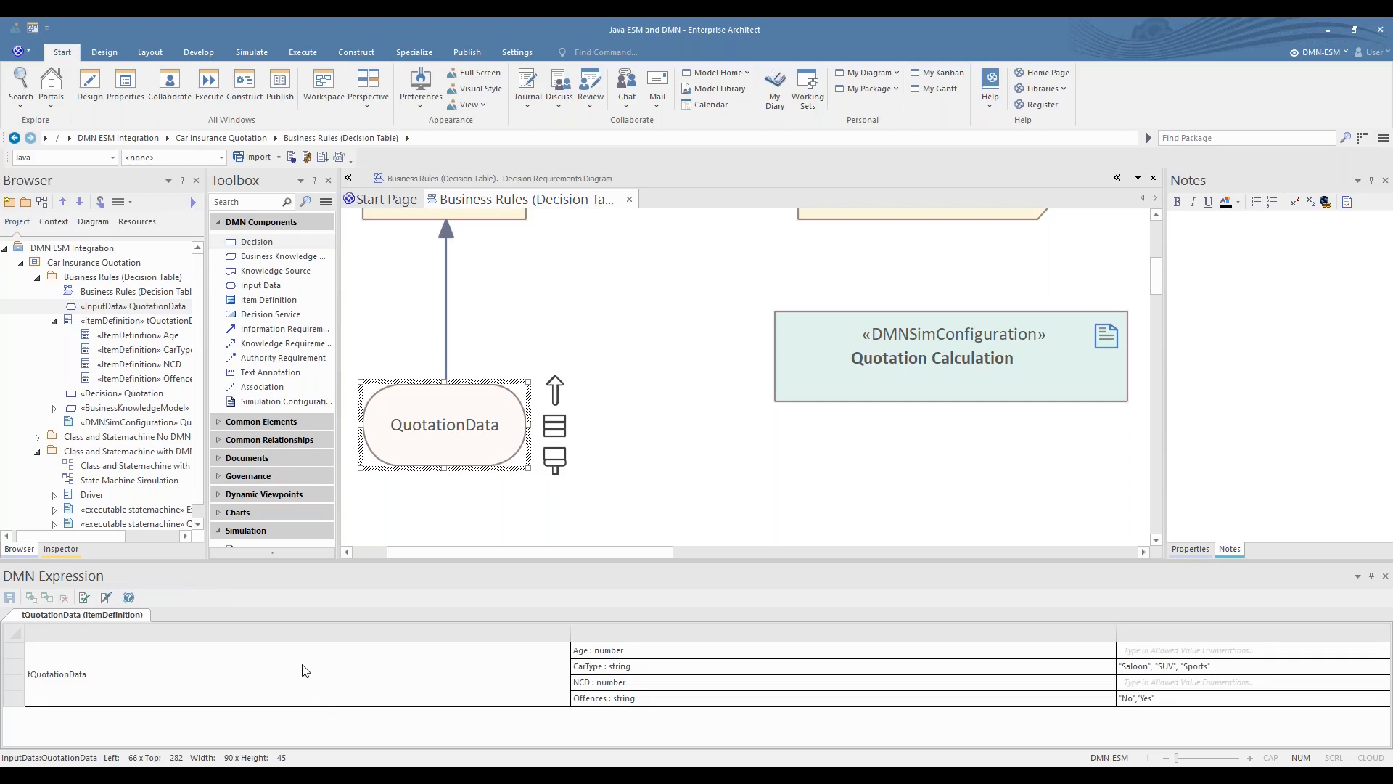
right_click(660, 656)
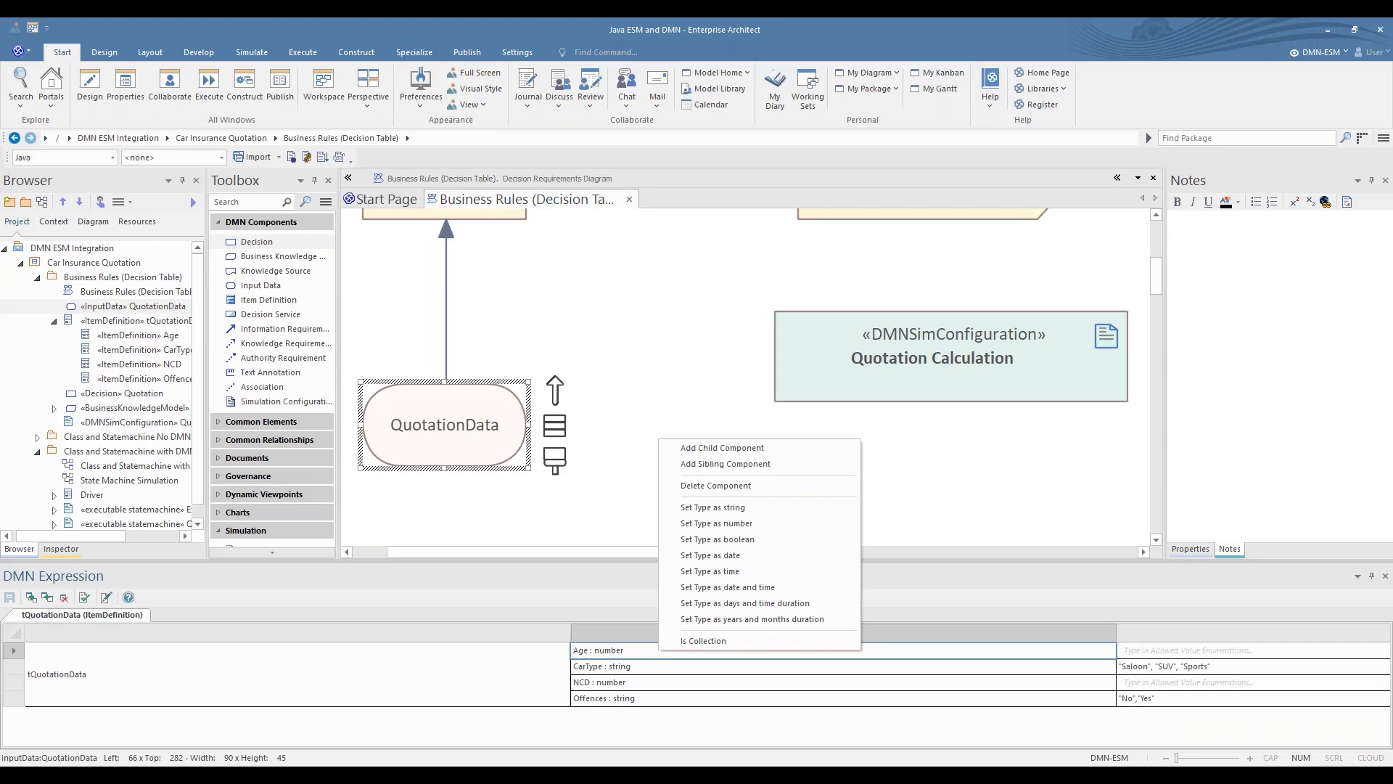
left_click(1182, 651)
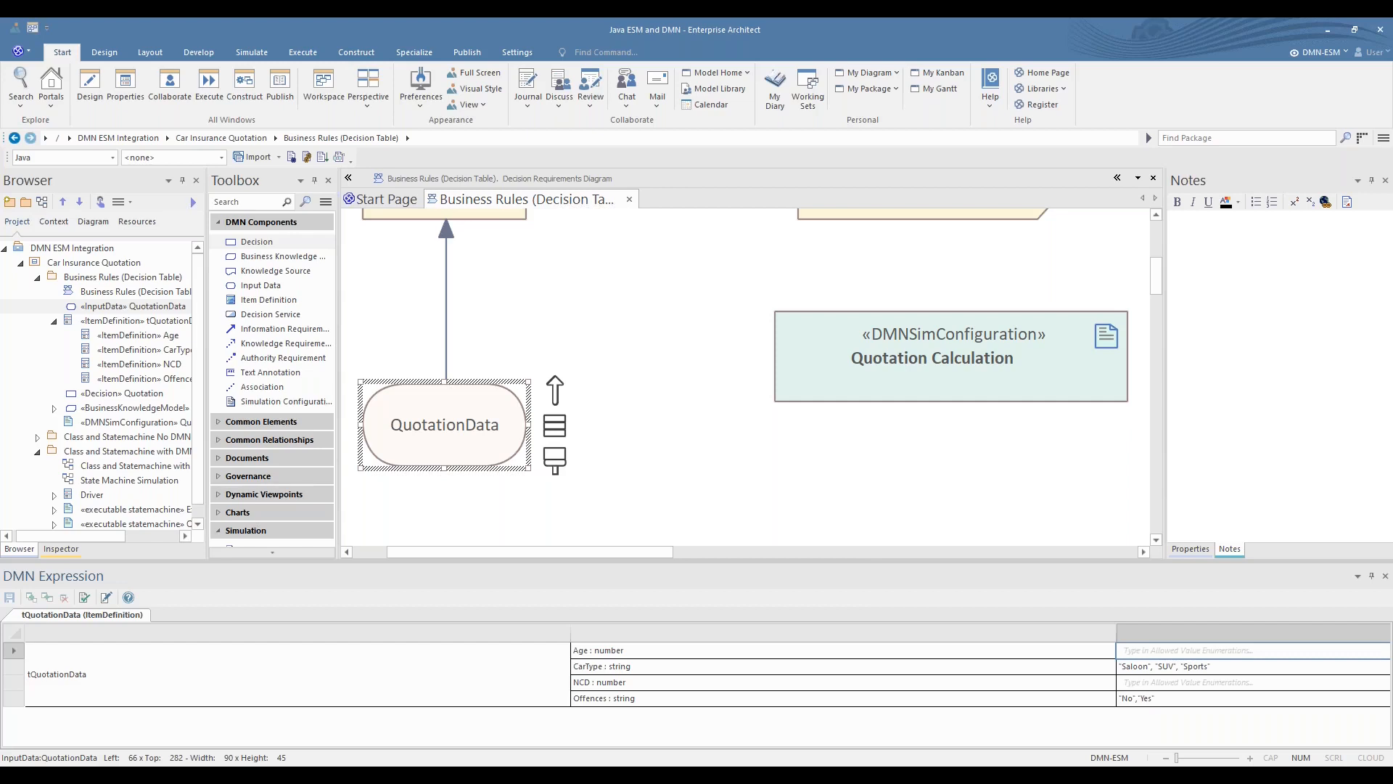
left_click(1227, 669)
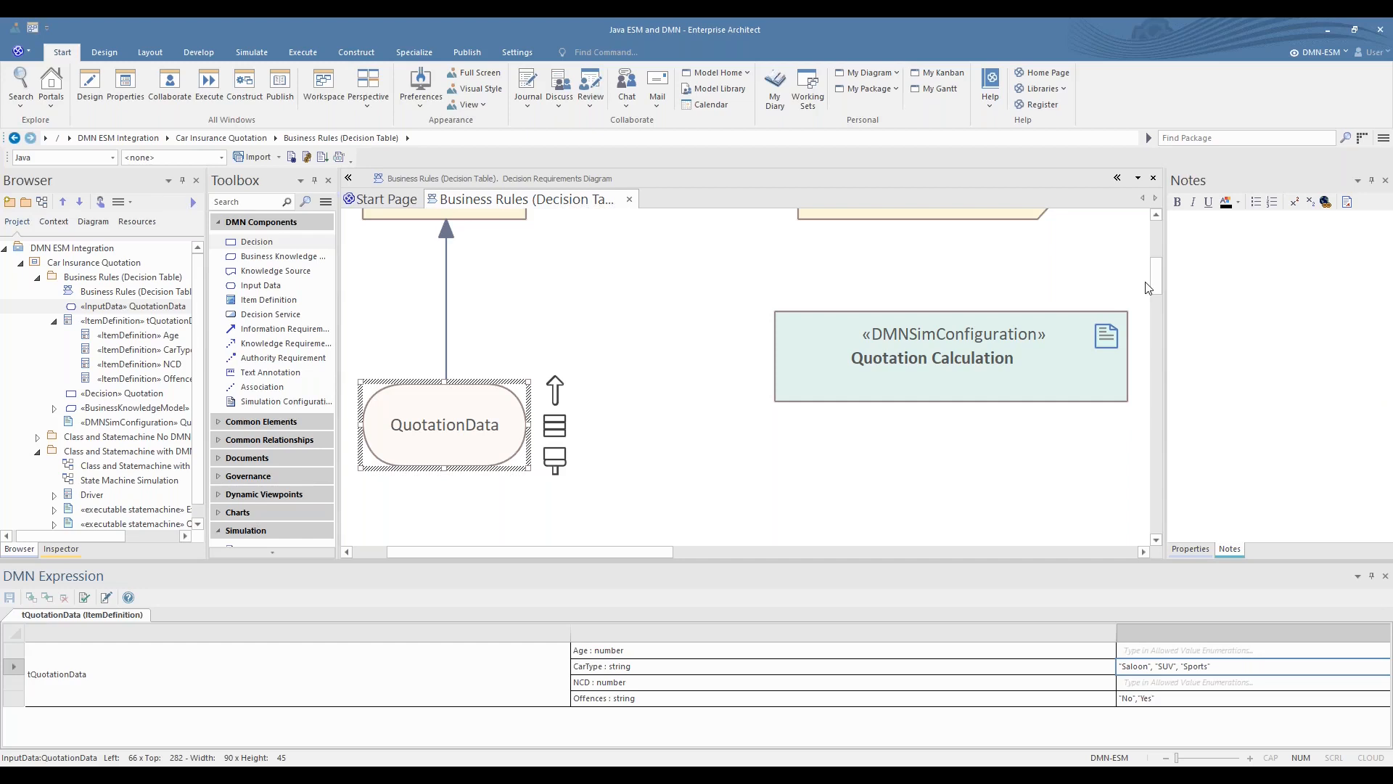
- Open the Quotation Calculation decision table in an enlarged expression view and review its input parameters and types
left_click_drag(1156, 278, 1156, 255)
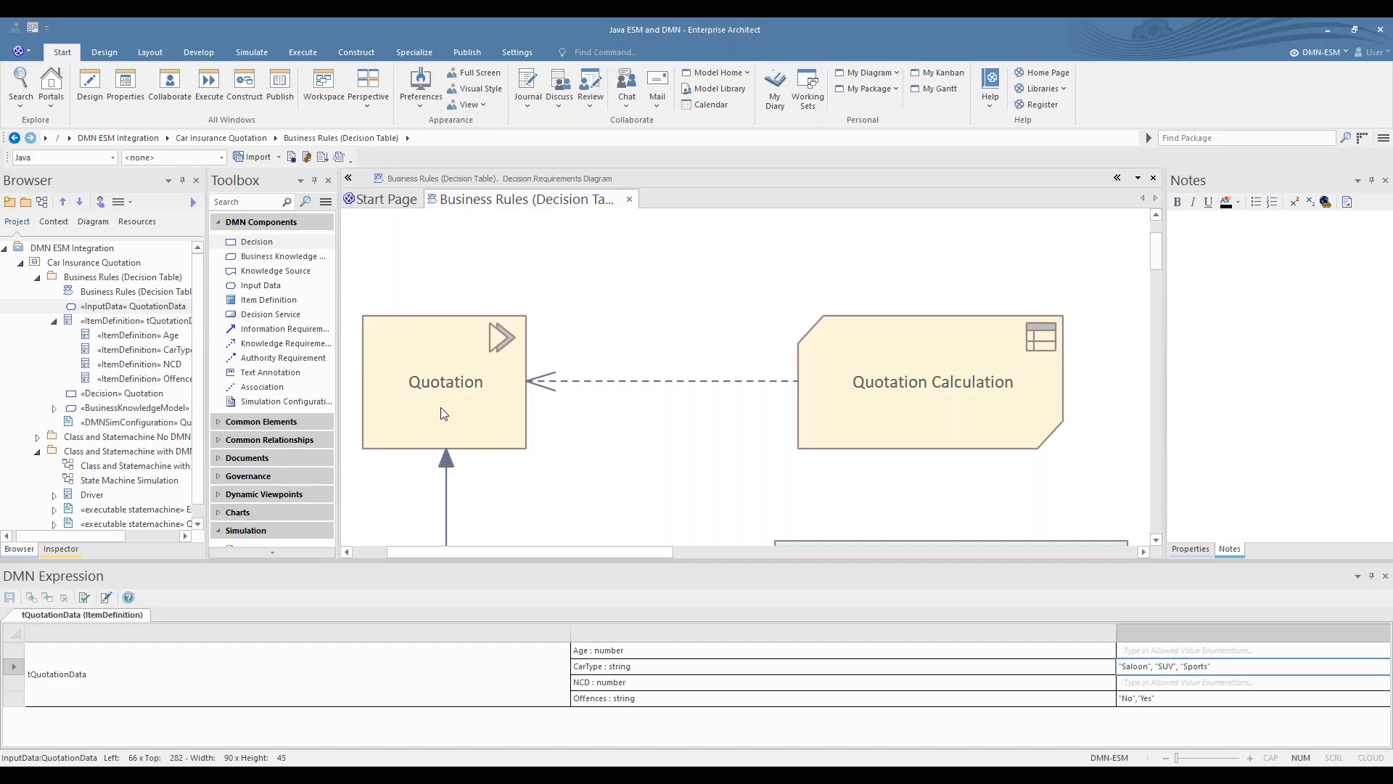
left_click(991, 435)
left_click_drag(880, 563, 881, 313)
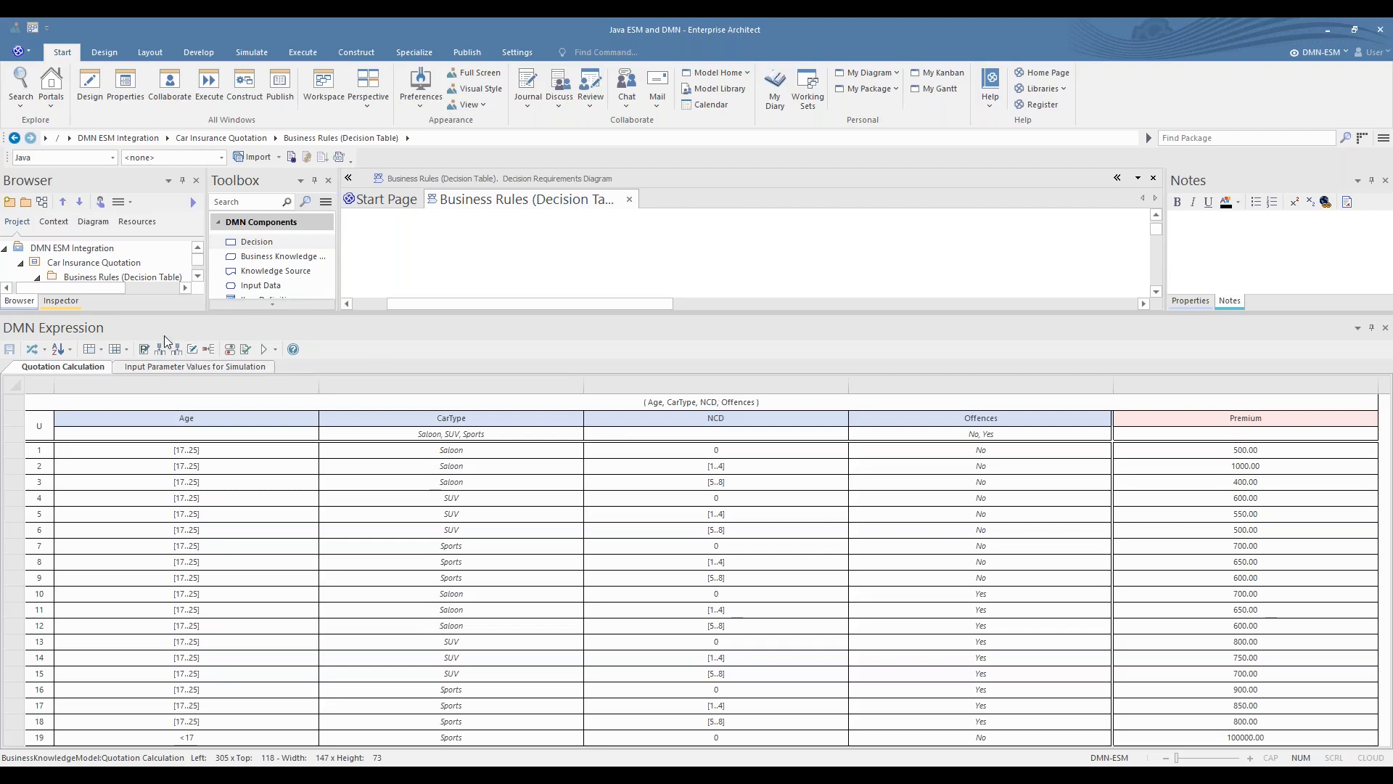
left_click(143, 349)
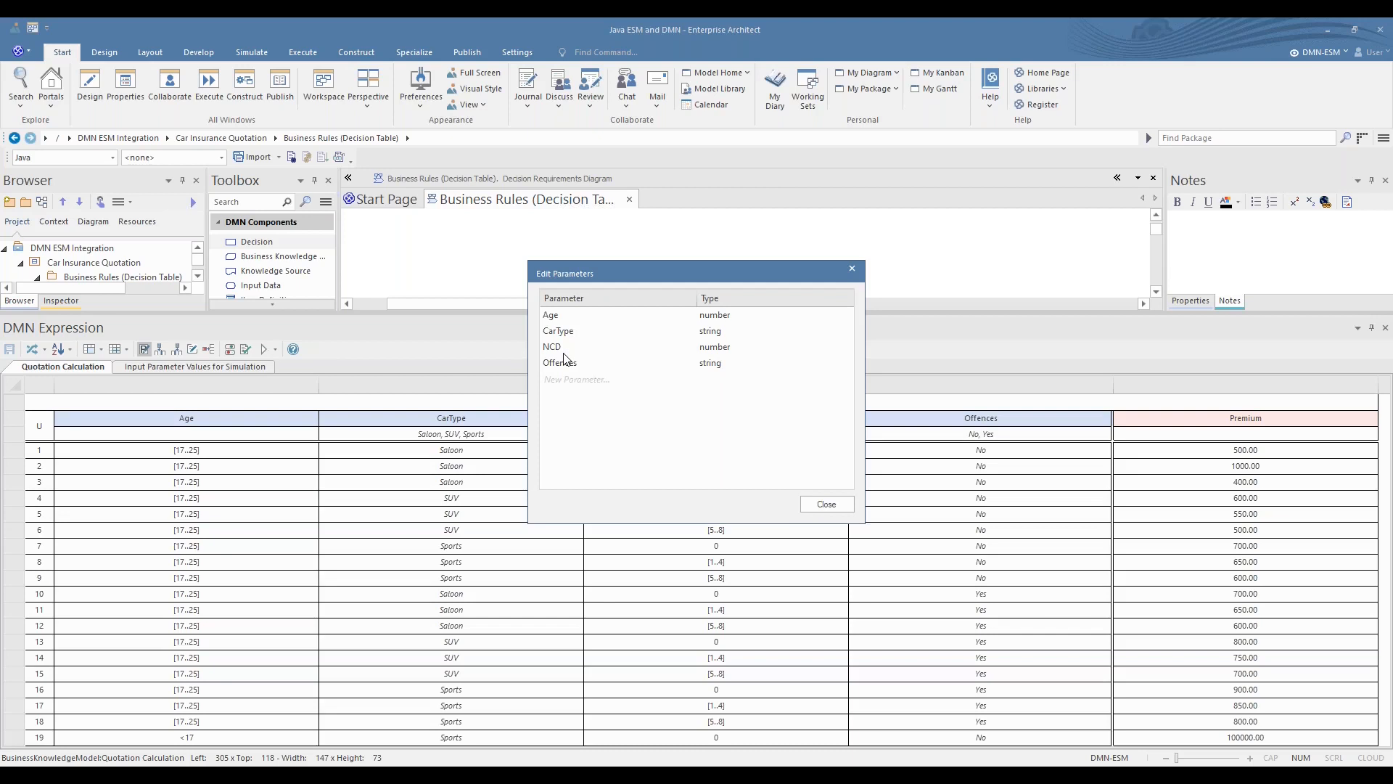
left_click(832, 503)
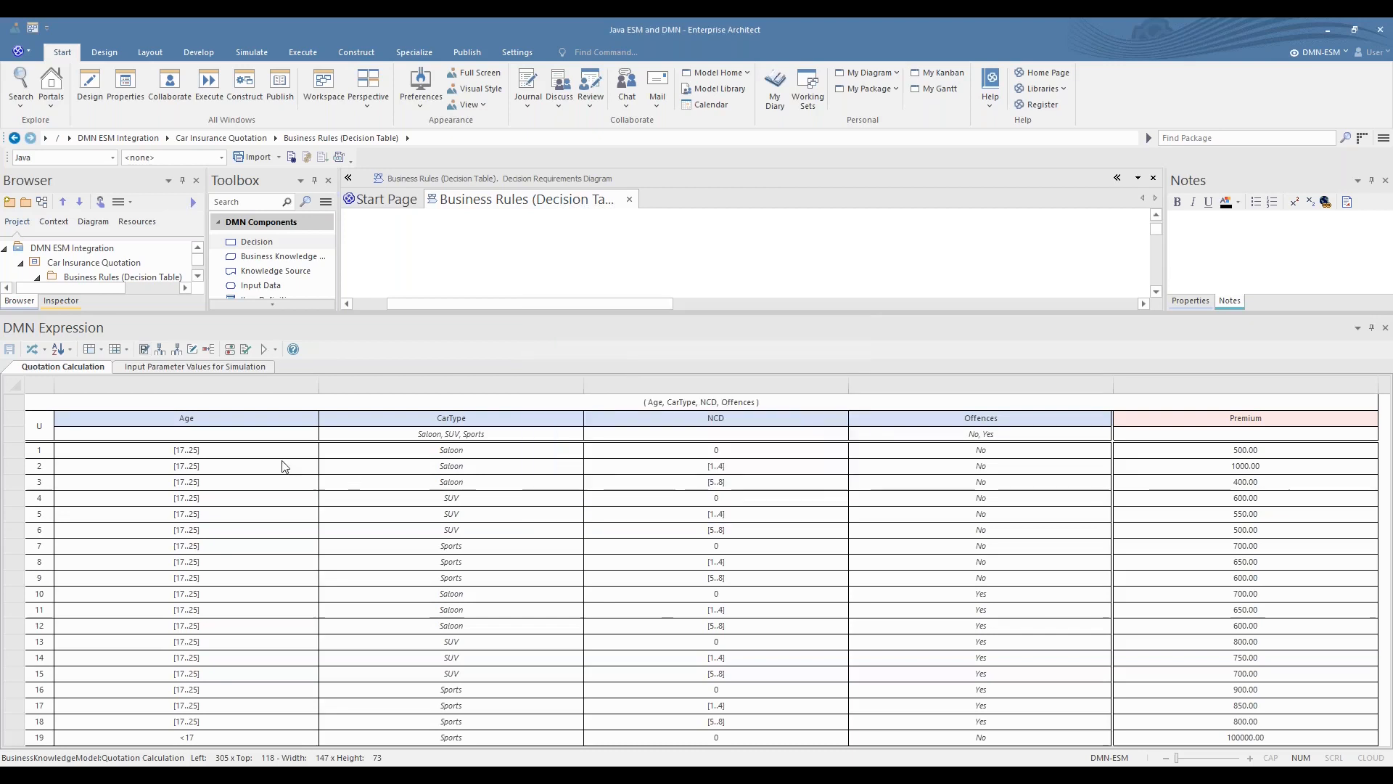
- Merge all matching input cells in the Quotation Calculation decision table and split them back into individual rule rows
left_click(212, 457)
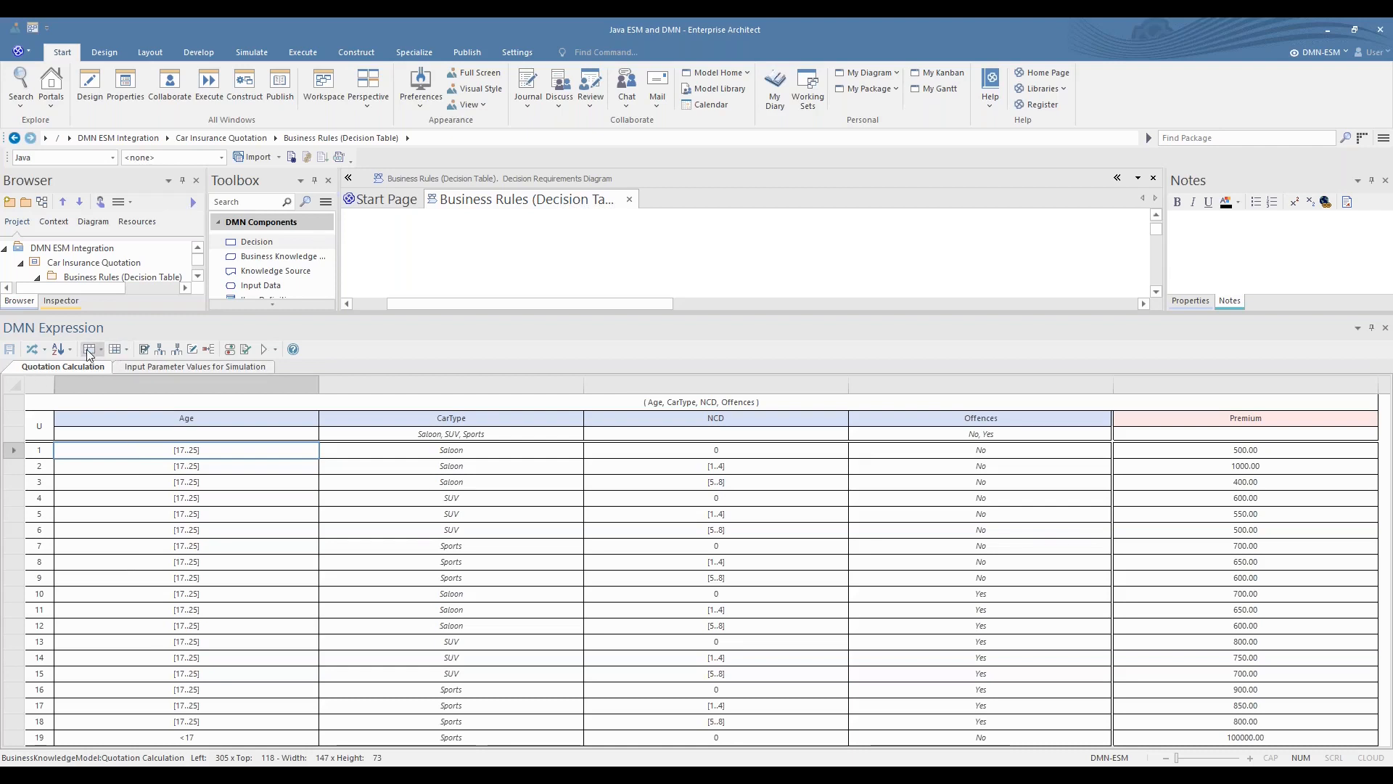
left_click(104, 353)
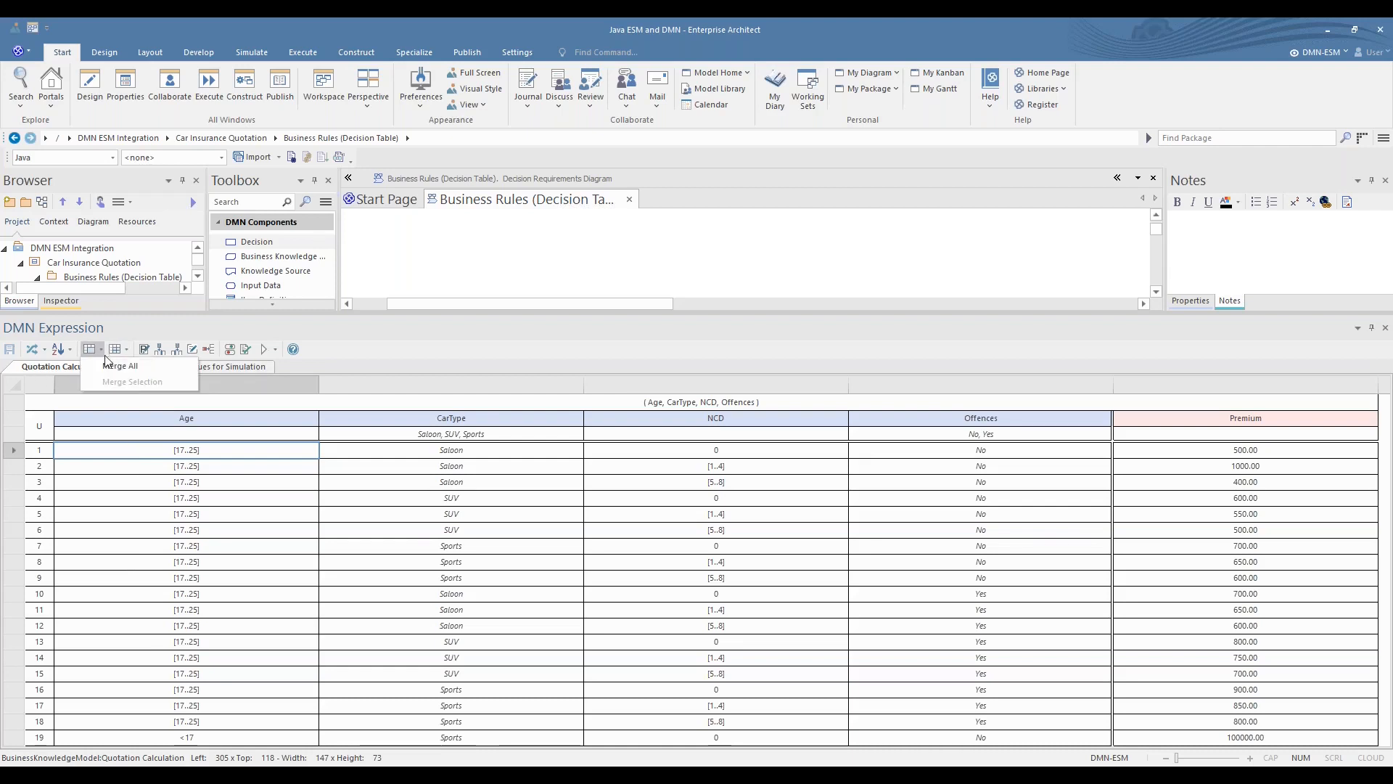
left_click(99, 367)
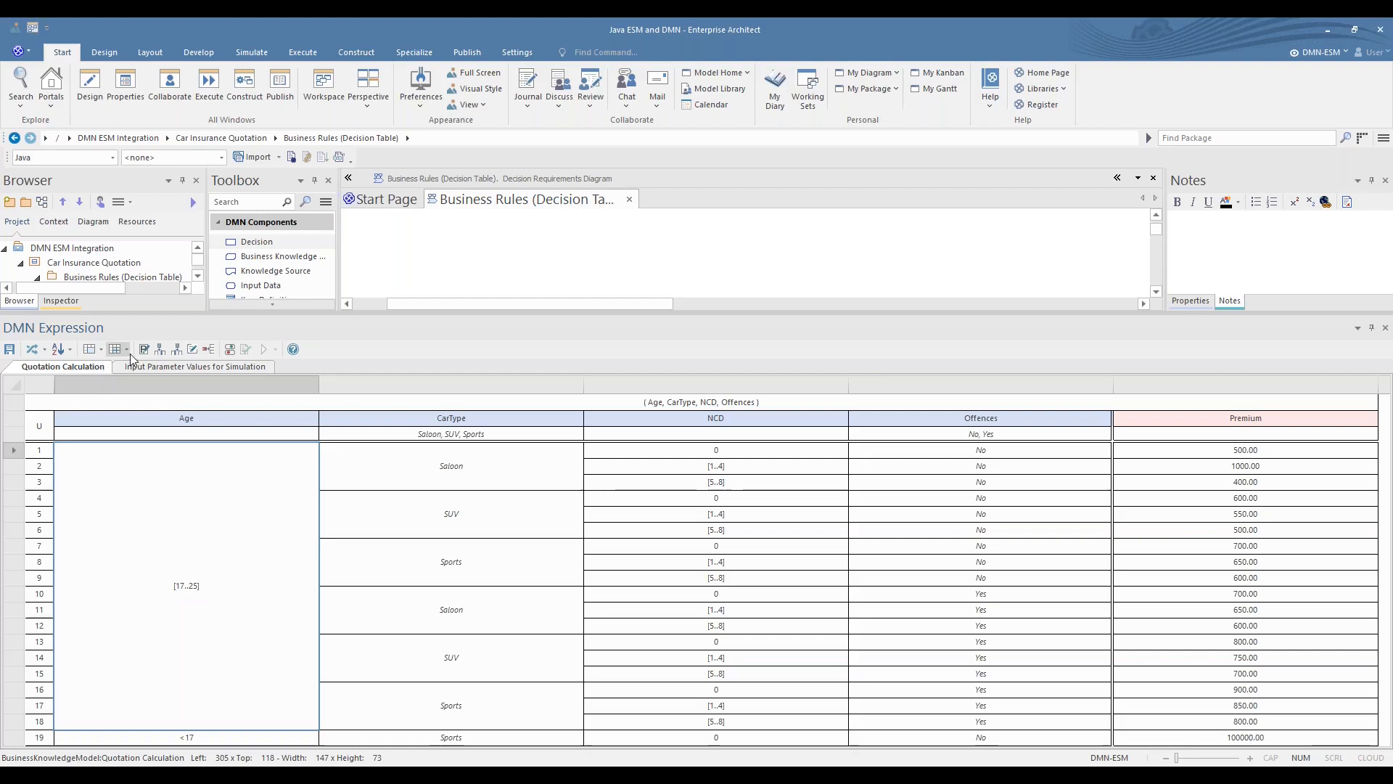
left_click(129, 354)
left_click(124, 370)
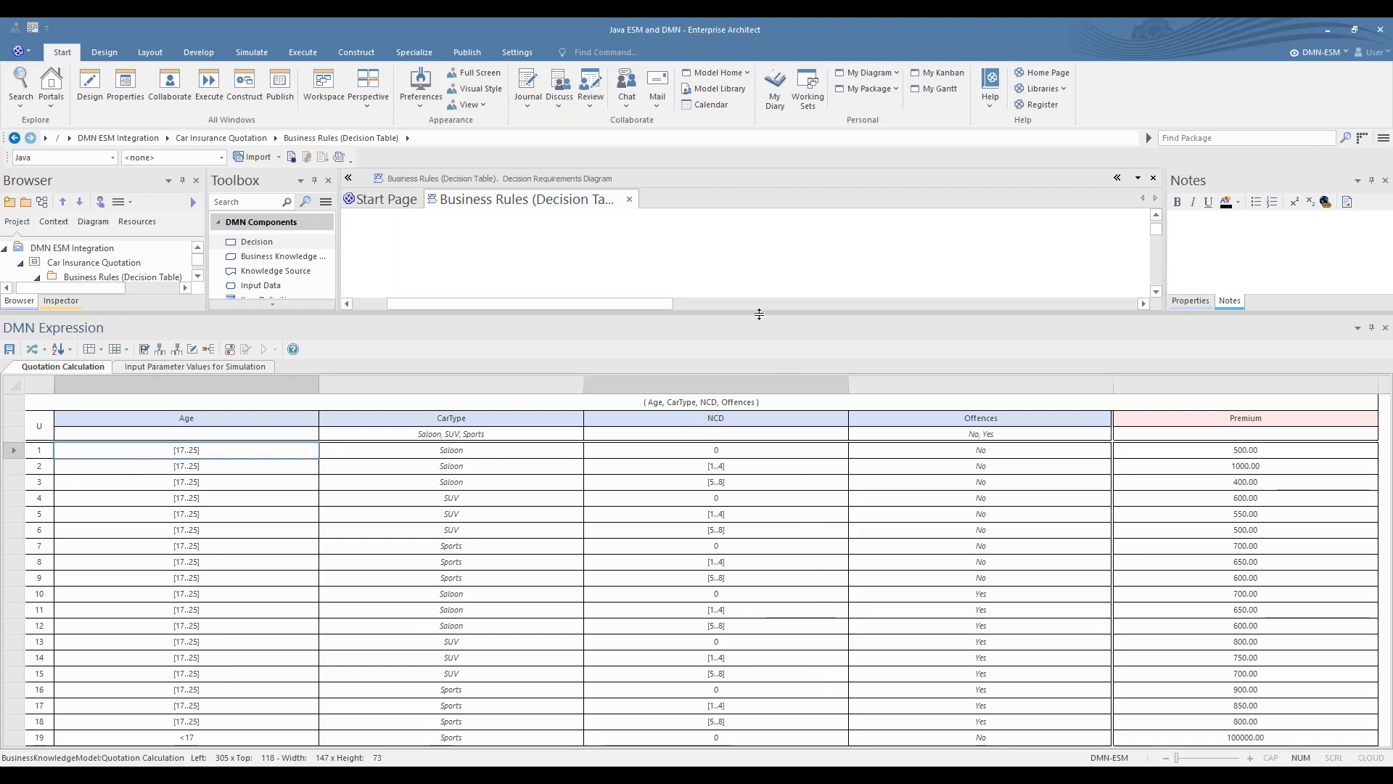
- Save the pending decision table changes and open the Quotation decision's DMN expression with all its parameter bindings in view
left_click_drag(759, 313, 791, 593)
left_click(410, 418)
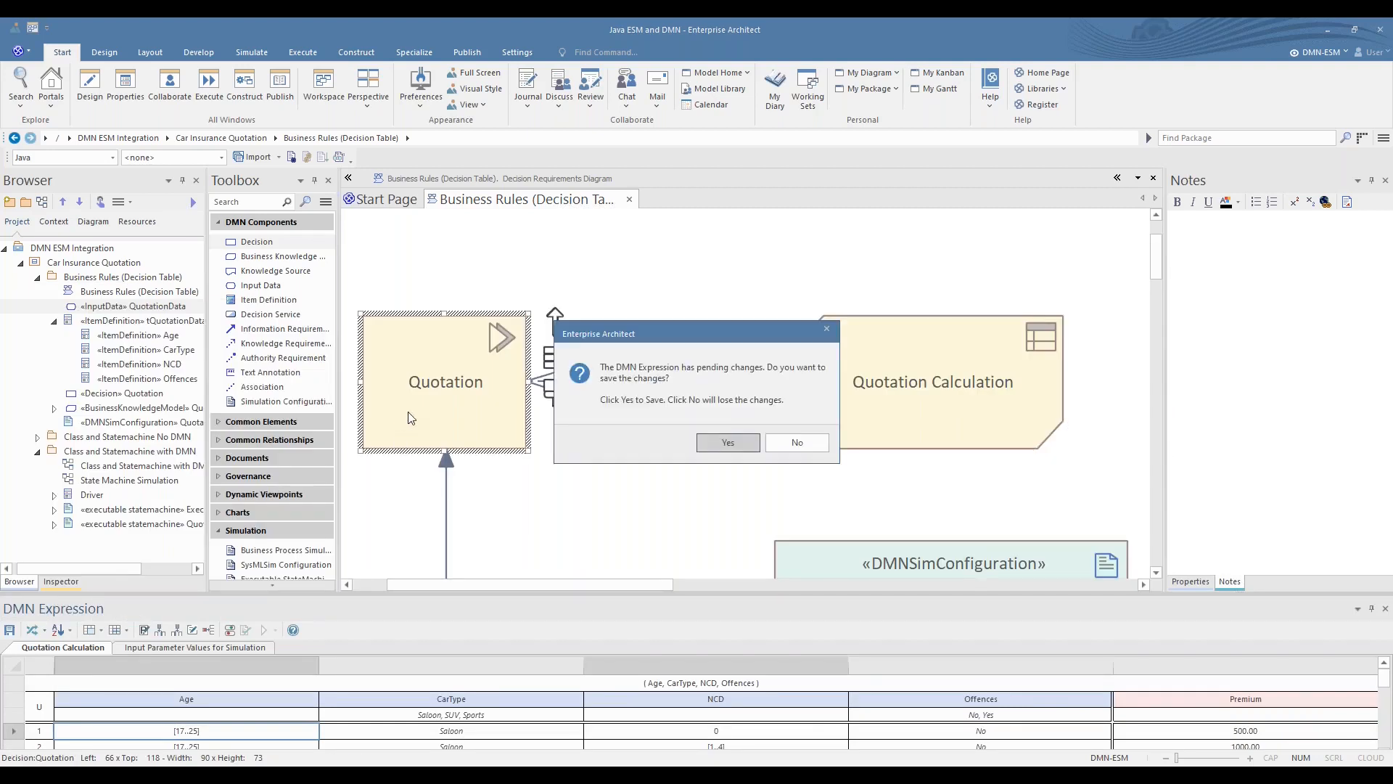
left_click(718, 442)
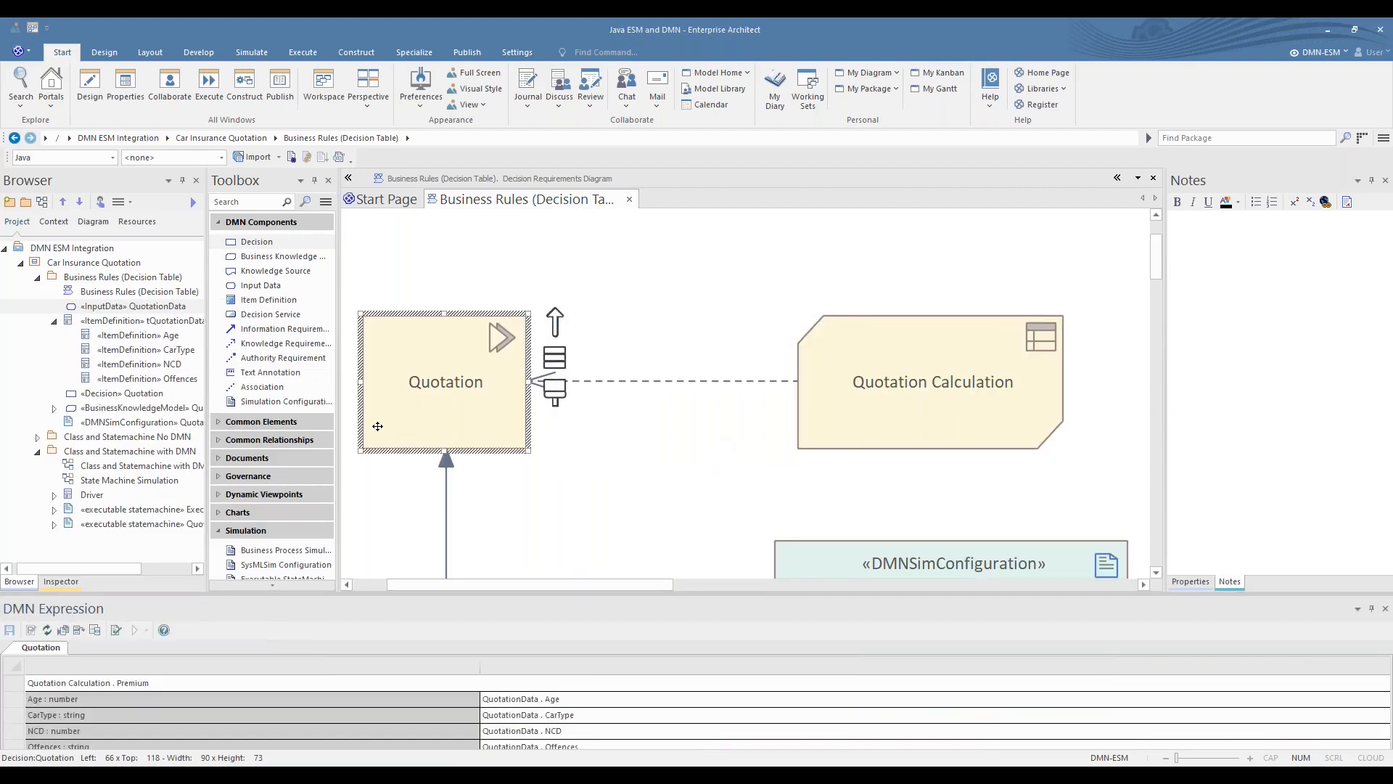
double_click(418, 425)
left_click_drag(518, 594, 521, 533)
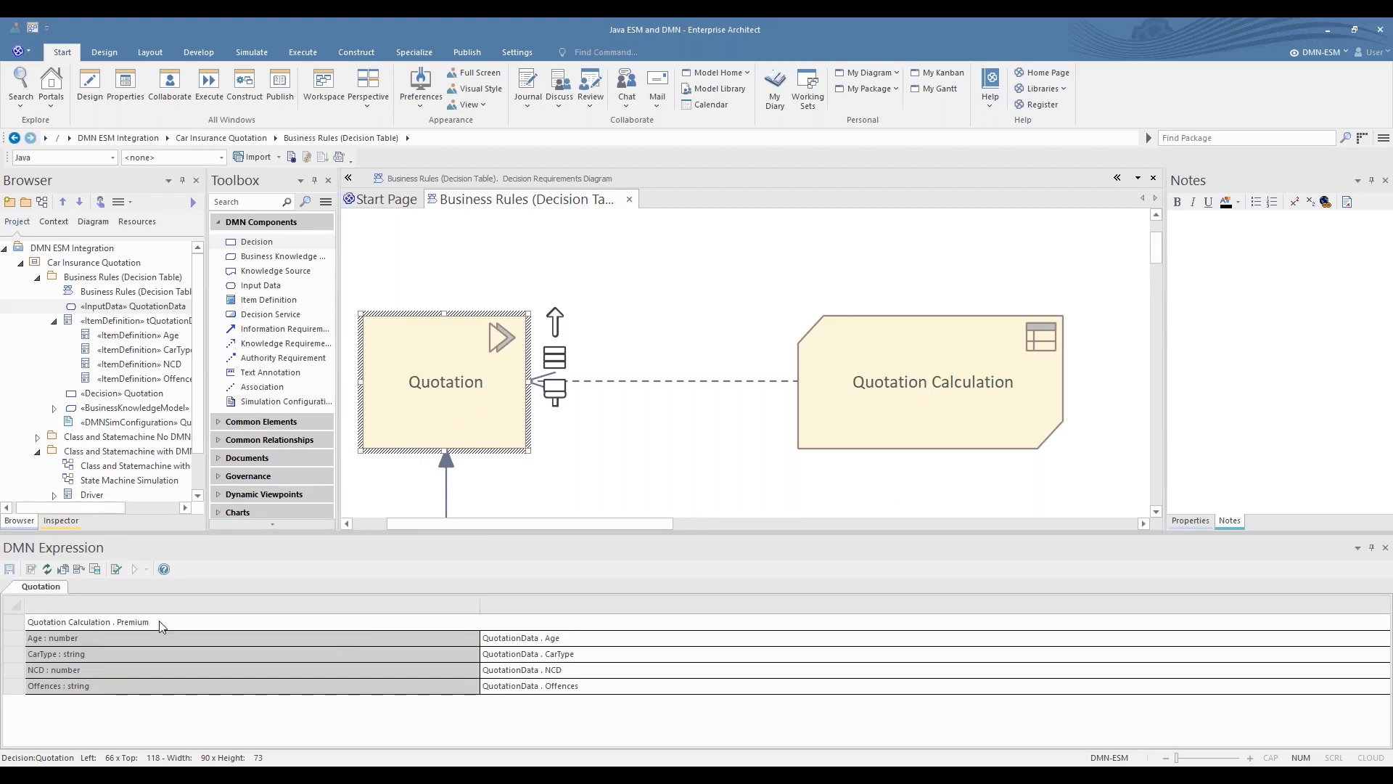
- Set the Quotation decision to invoke the Quotation Calculation business knowledge model
left_click(63, 570)
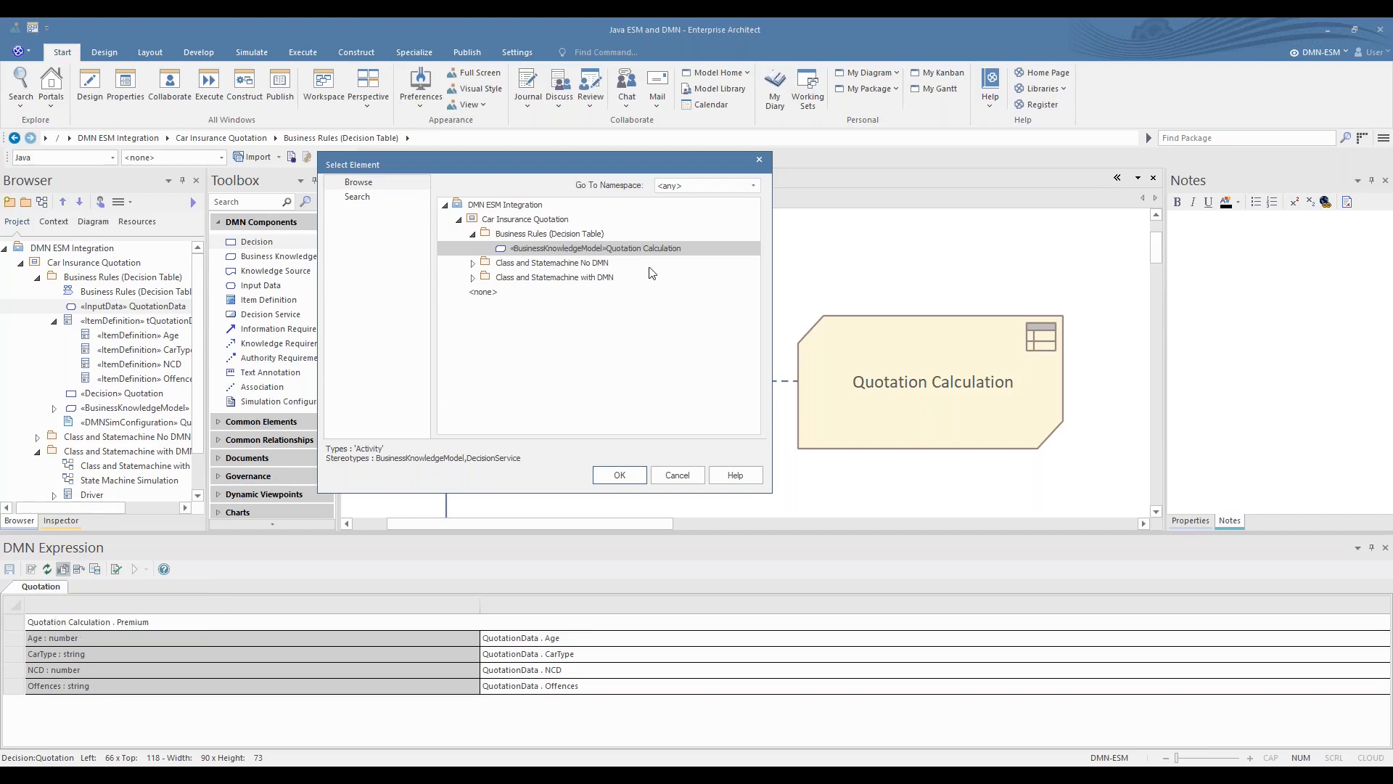
left_click(619, 475)
left_click(63, 569)
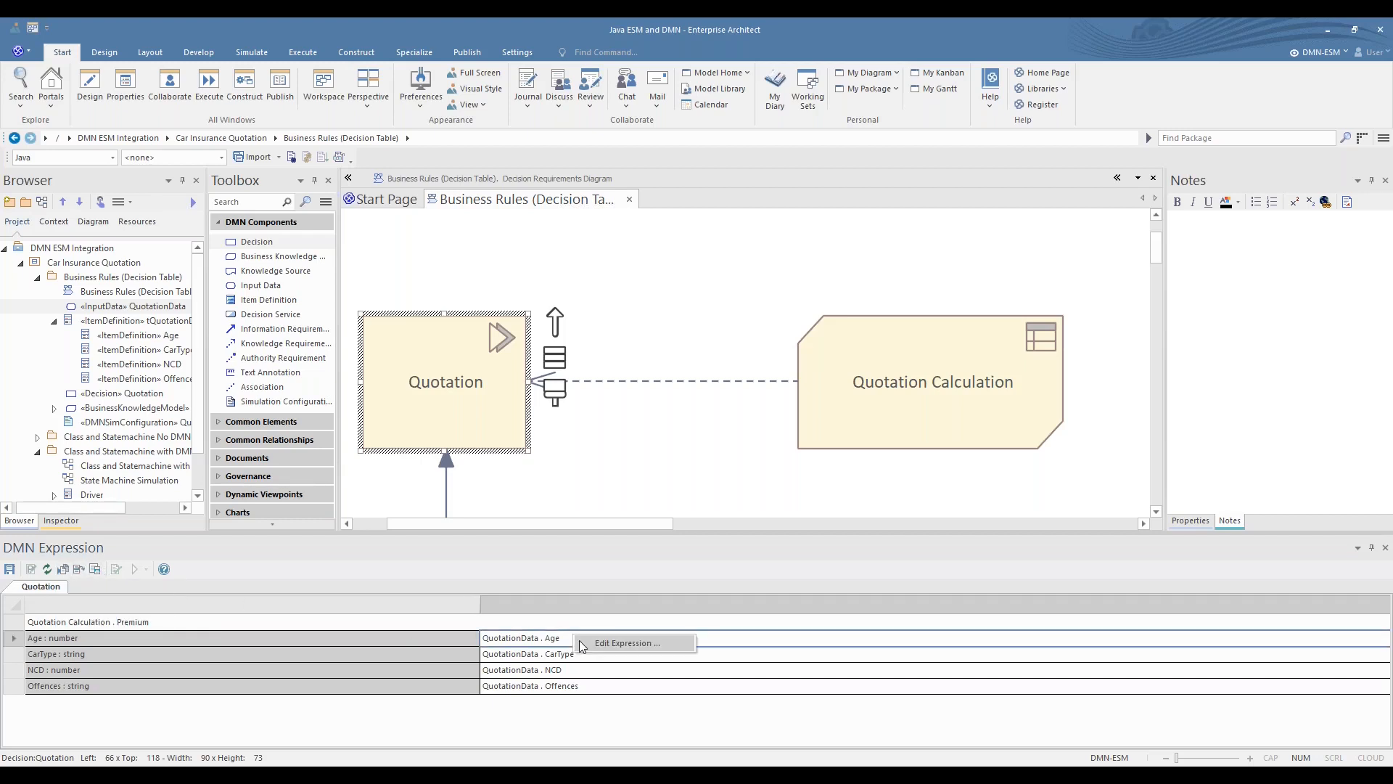
- Inspect the FEEL and Java expressions bound to the Age parameter of the Quotation decision, then close the expression editor without changes
left_click(597, 643)
double_click(598, 644)
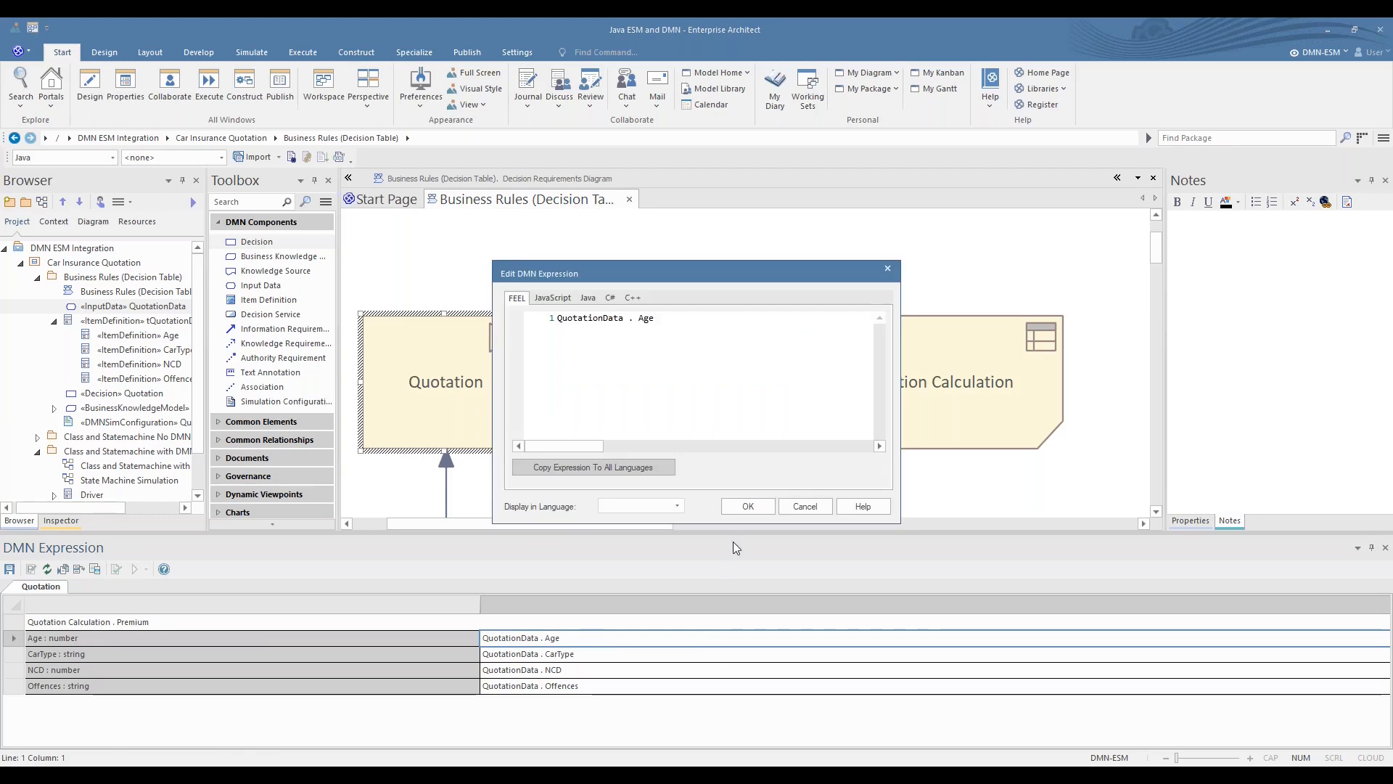
left_click(795, 504)
right_click(595, 636)
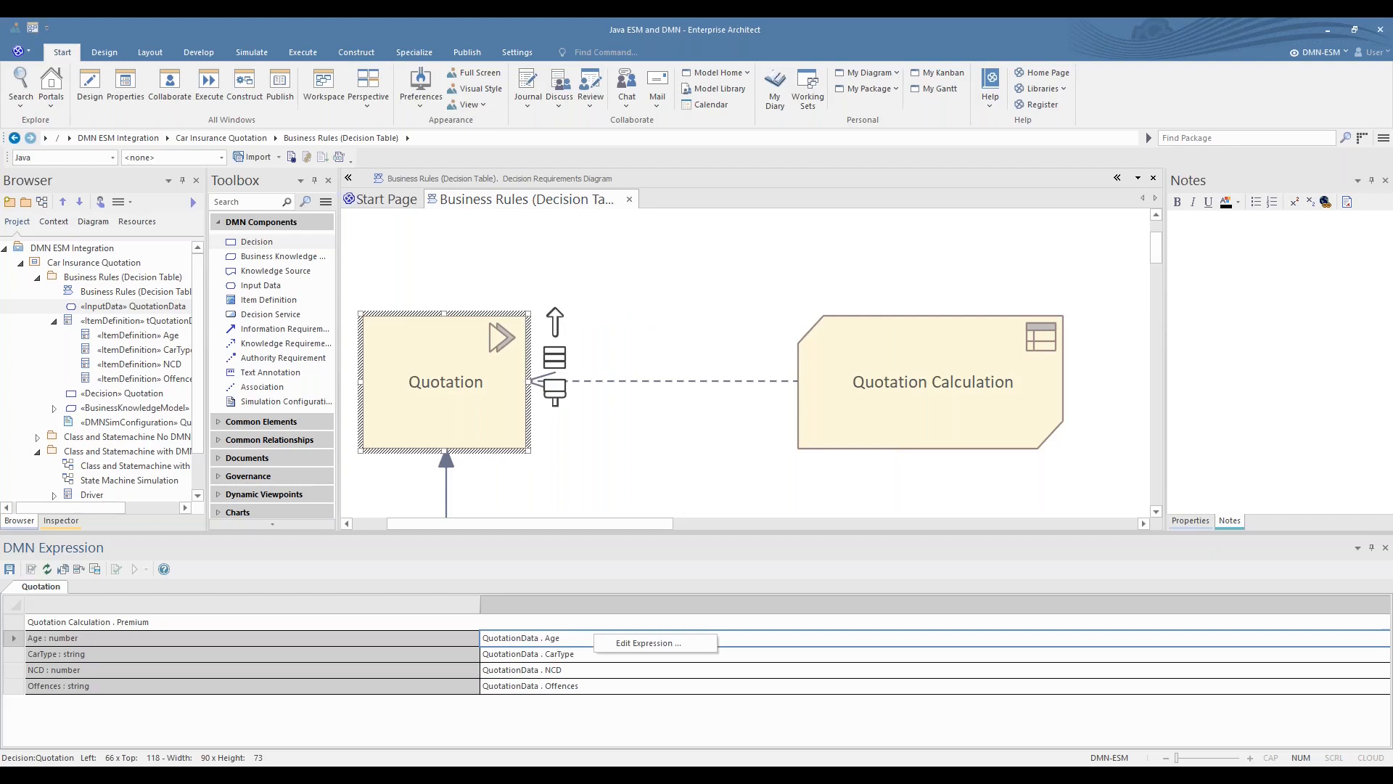
left_click(624, 644)
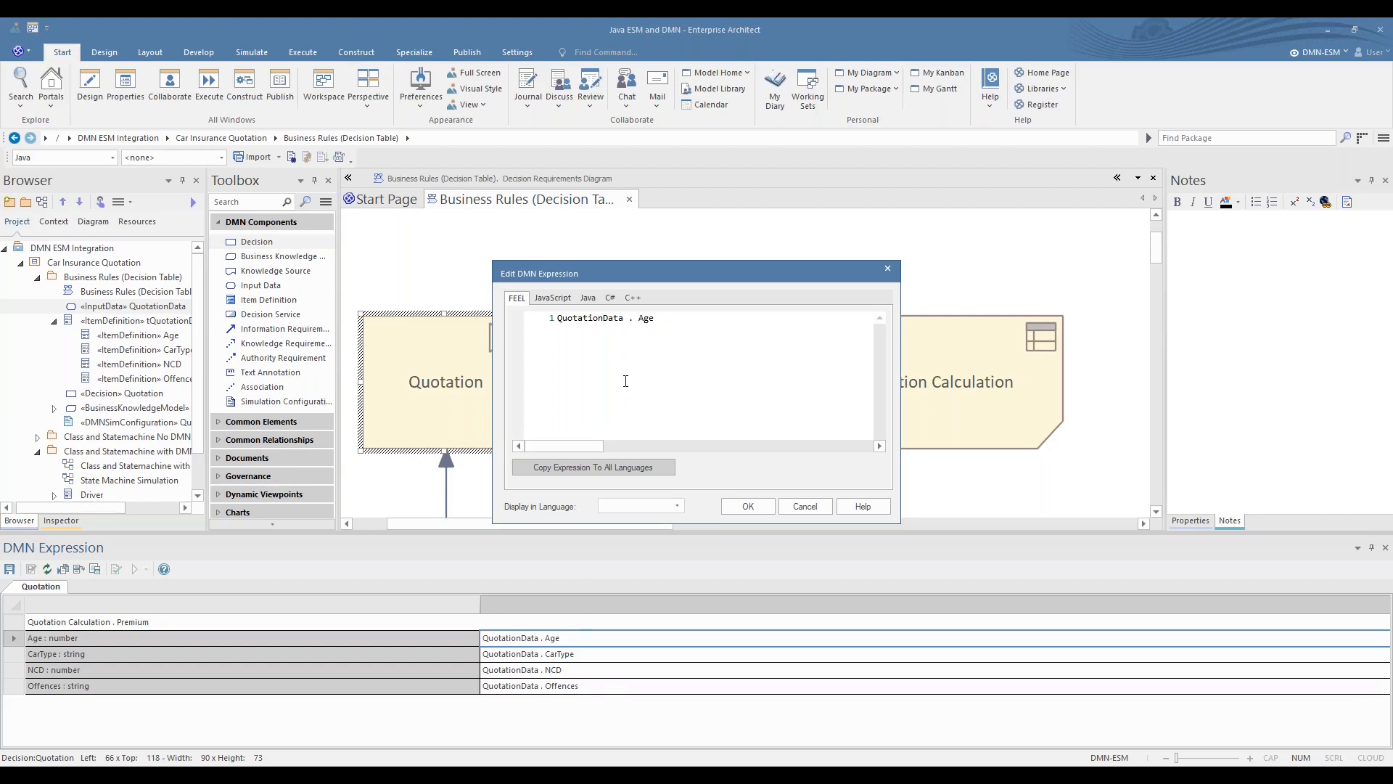
left_click(587, 297)
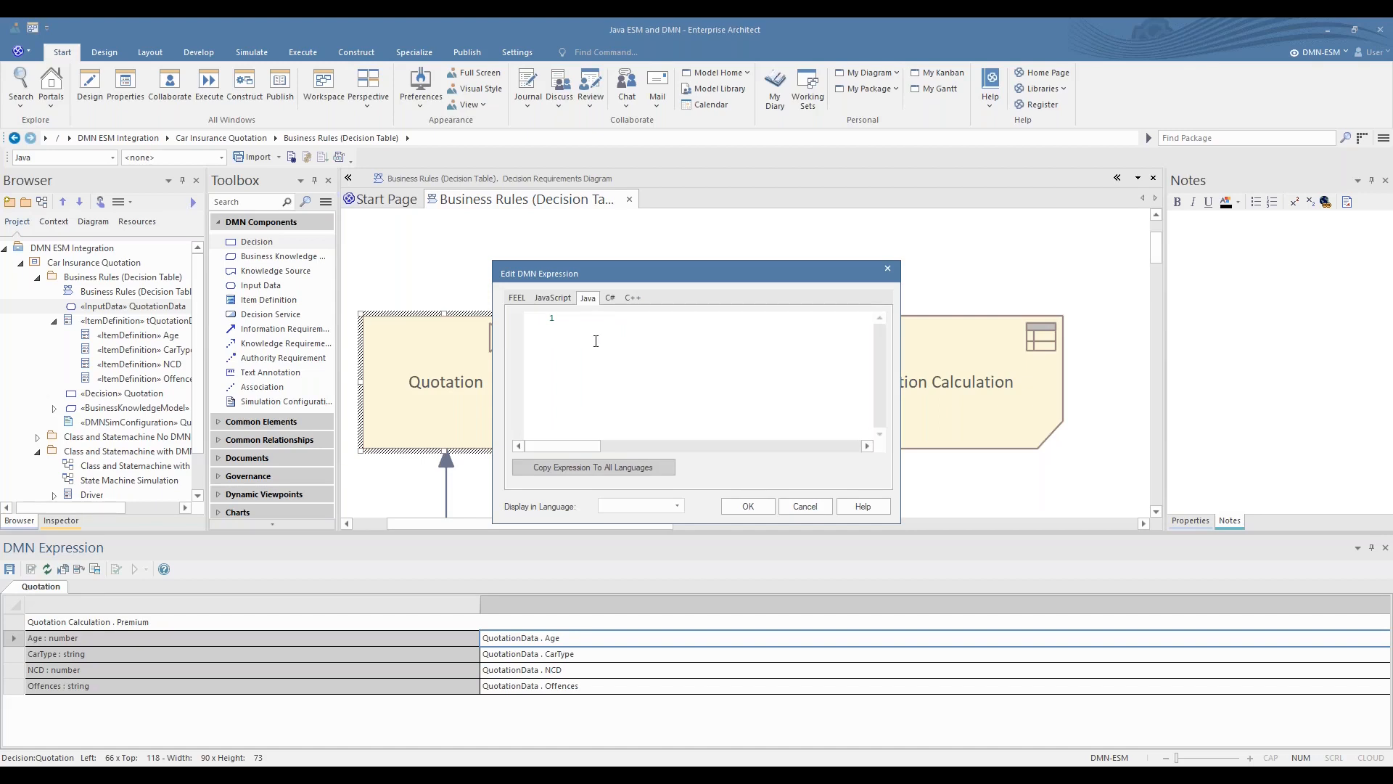
left_click(564, 318)
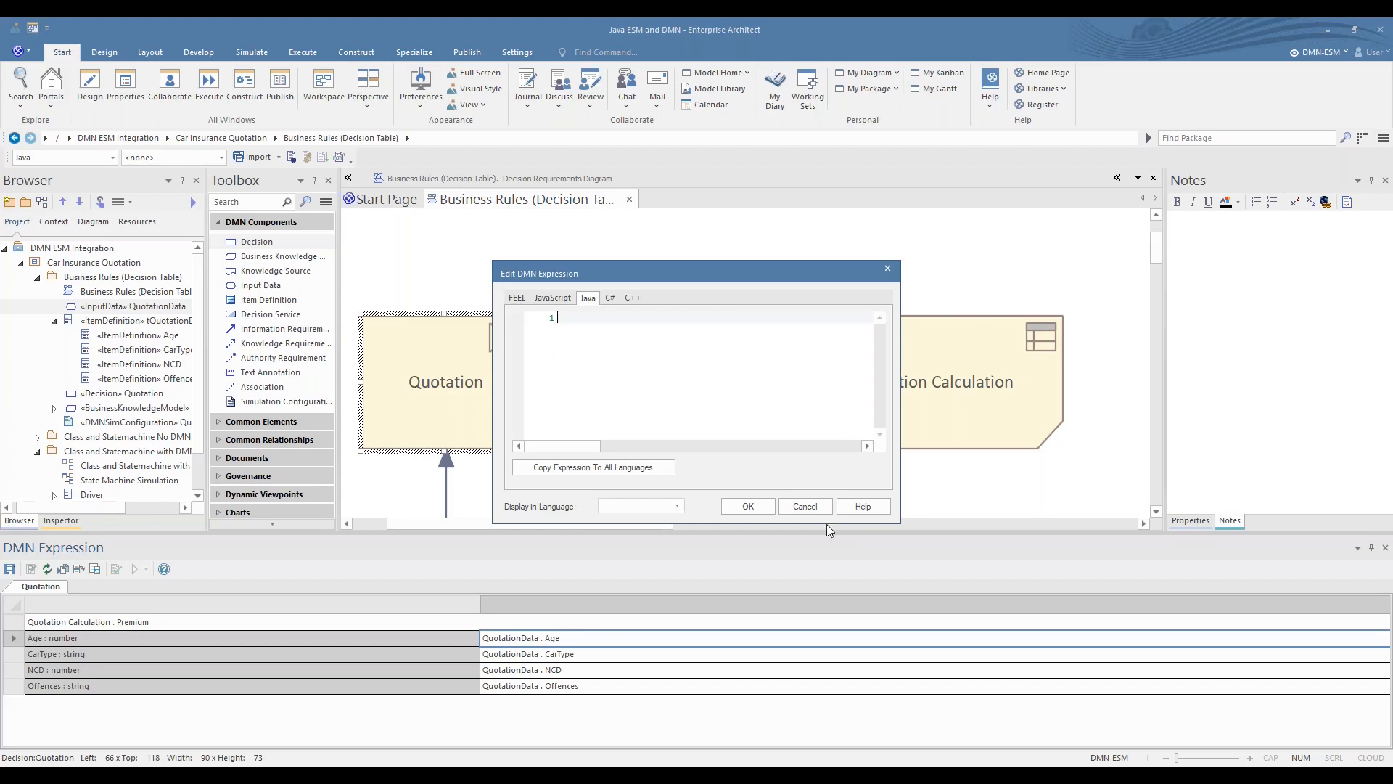
left_click(798, 511)
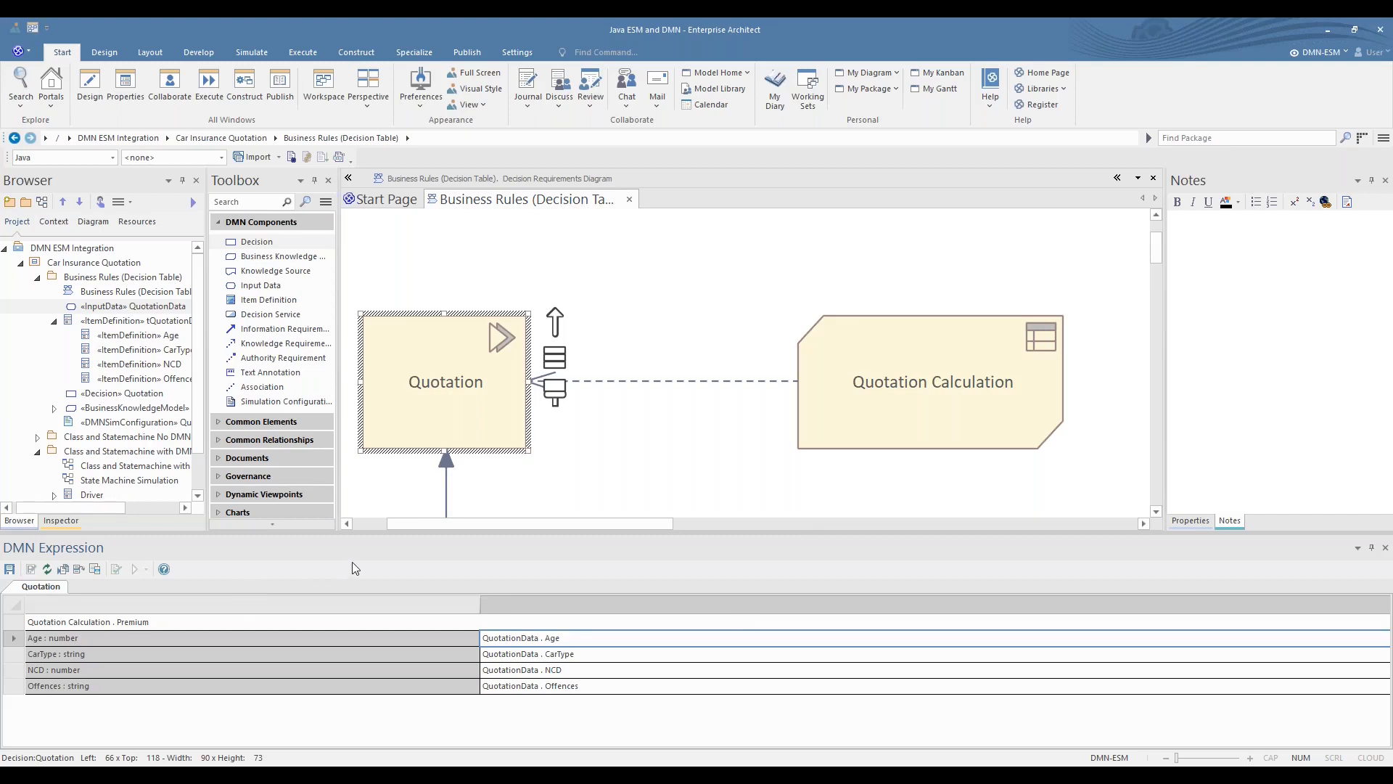
- Run validation on the Quotation Calculation decision table
left_click(920, 407)
left_click(723, 441)
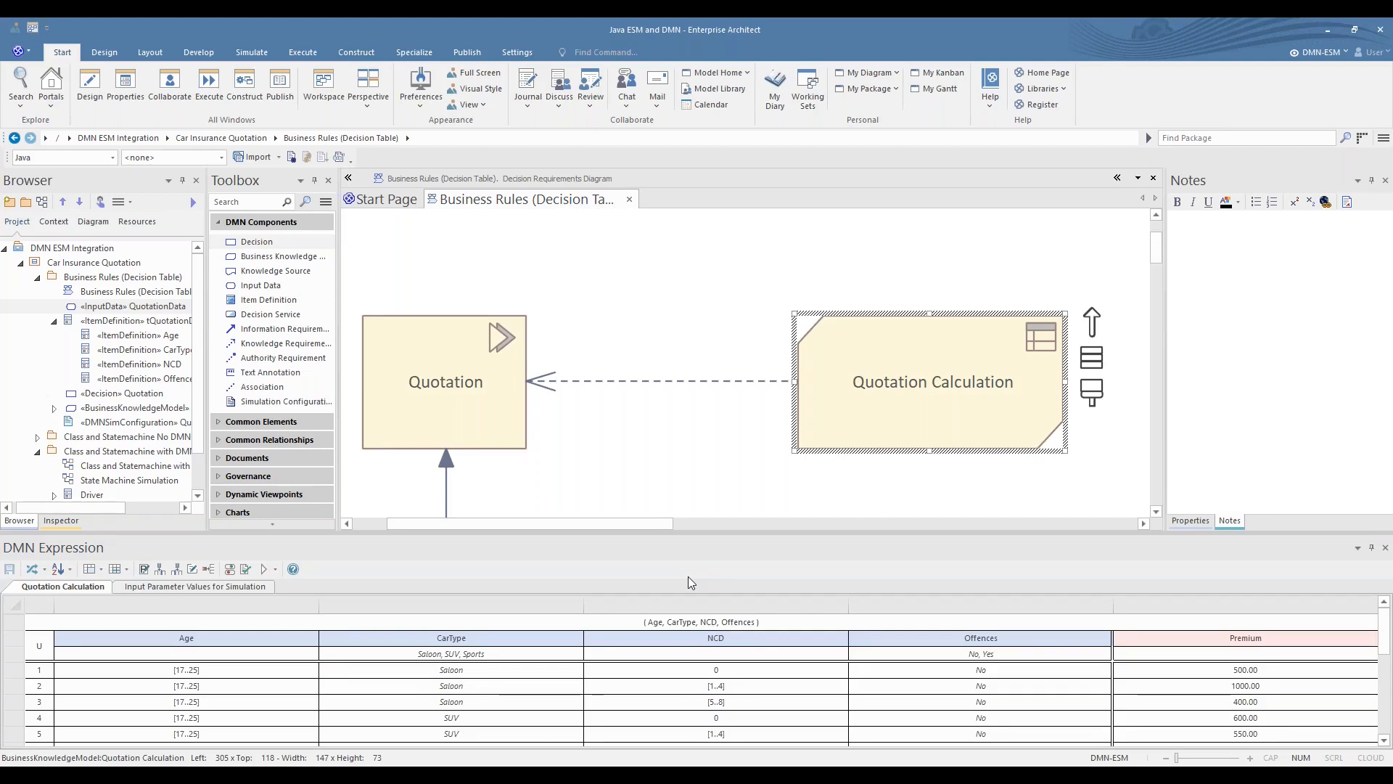
left_click(244, 571)
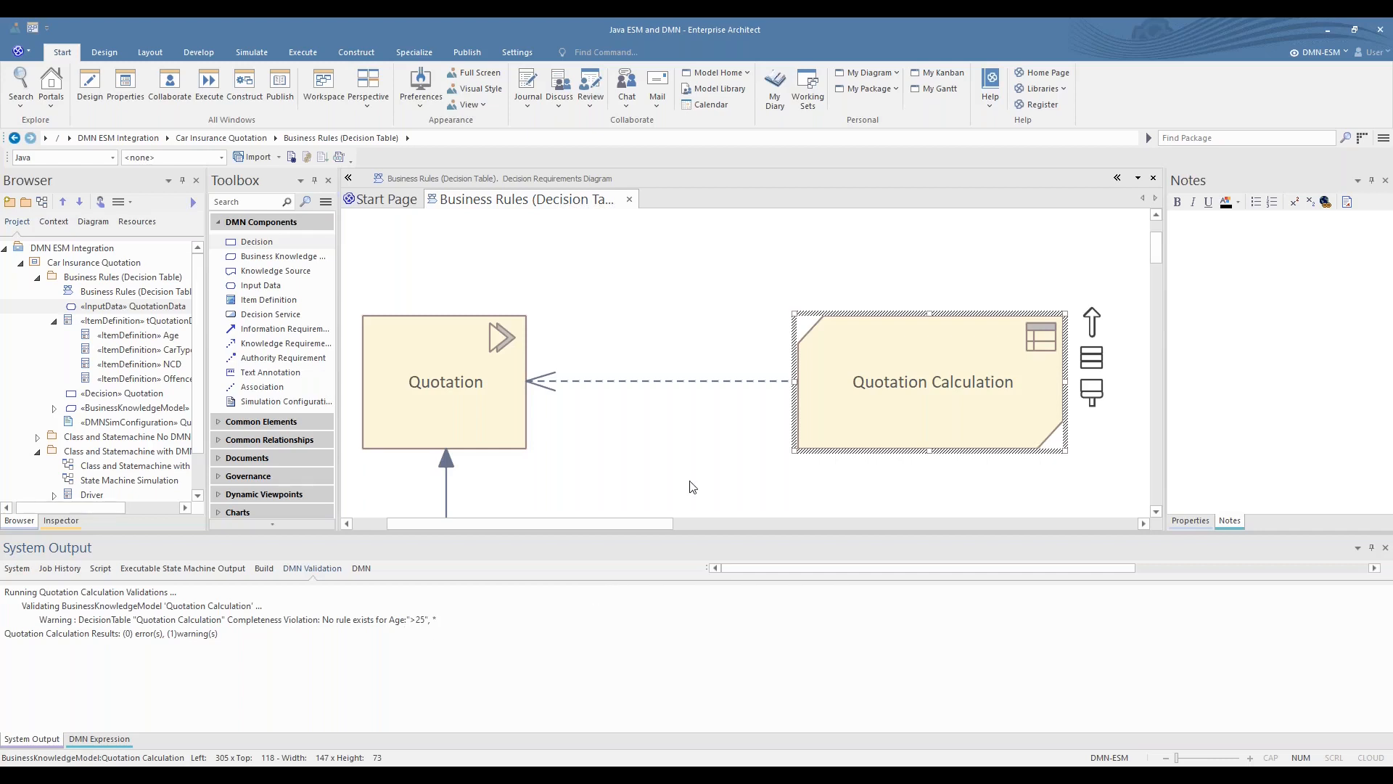
left_click(707, 453)
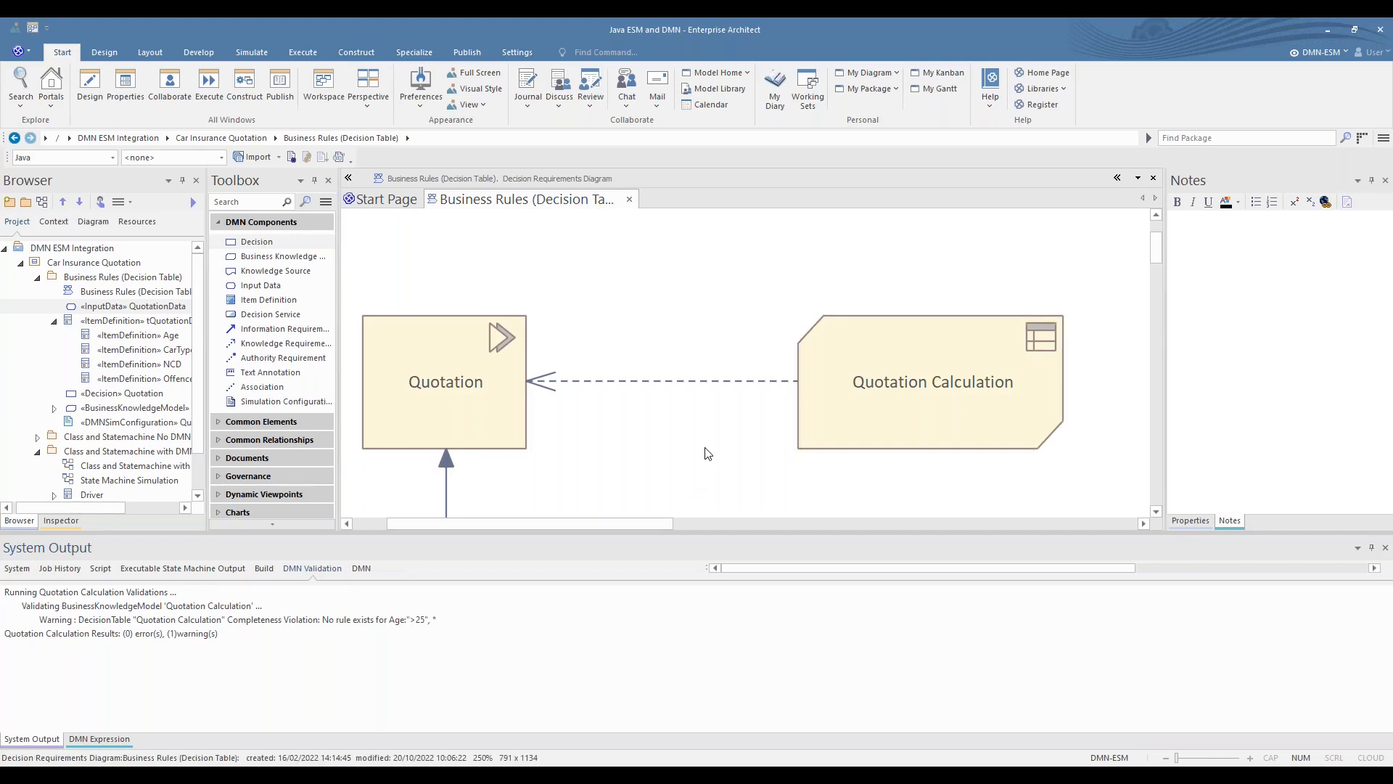
- Open the Quotation Calculation simulation configuration and select Business Rules (Decision Table) as its DMN elements package
scroll(707, 453, "down", 5)
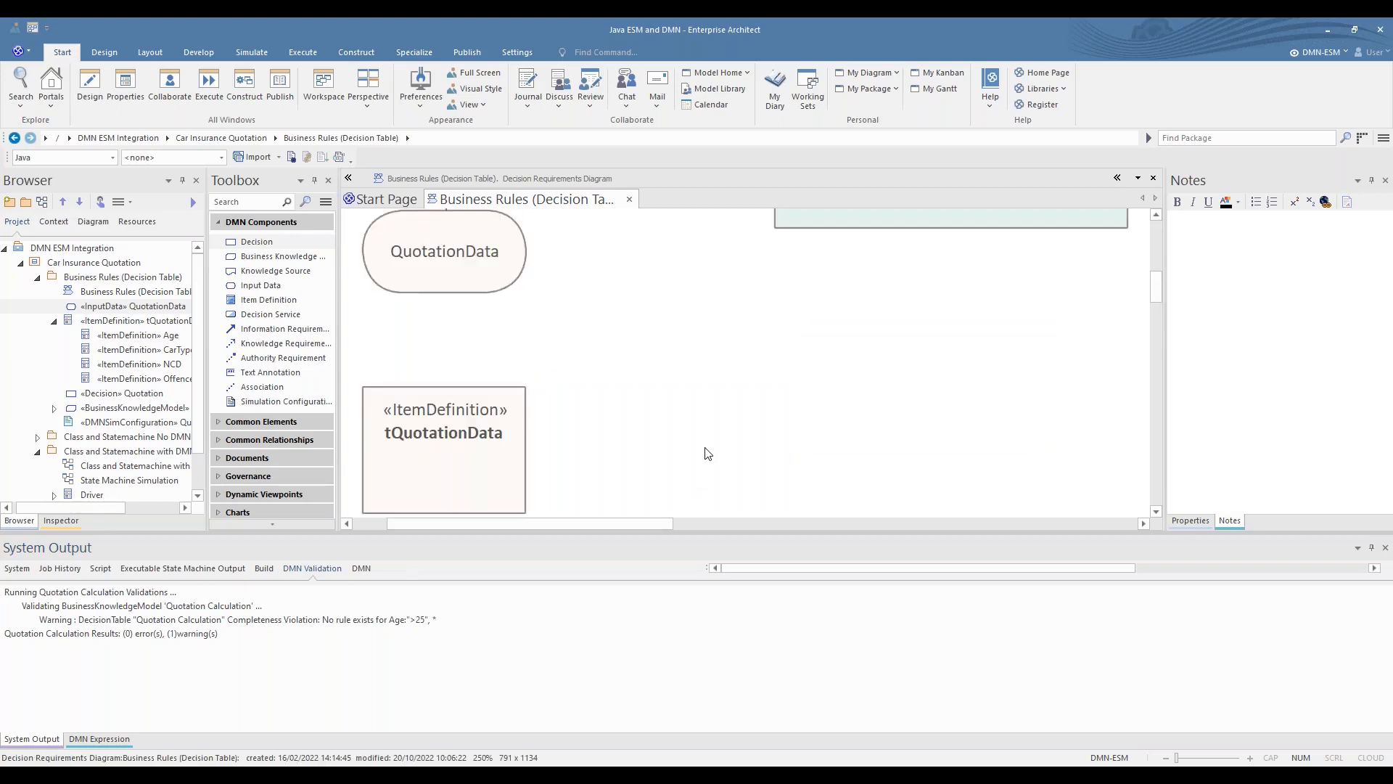
scroll(900, 395, "up", 5)
scroll(891, 424, "down", 5)
left_click_drag(1156, 277, 1156, 265)
left_click(1035, 309)
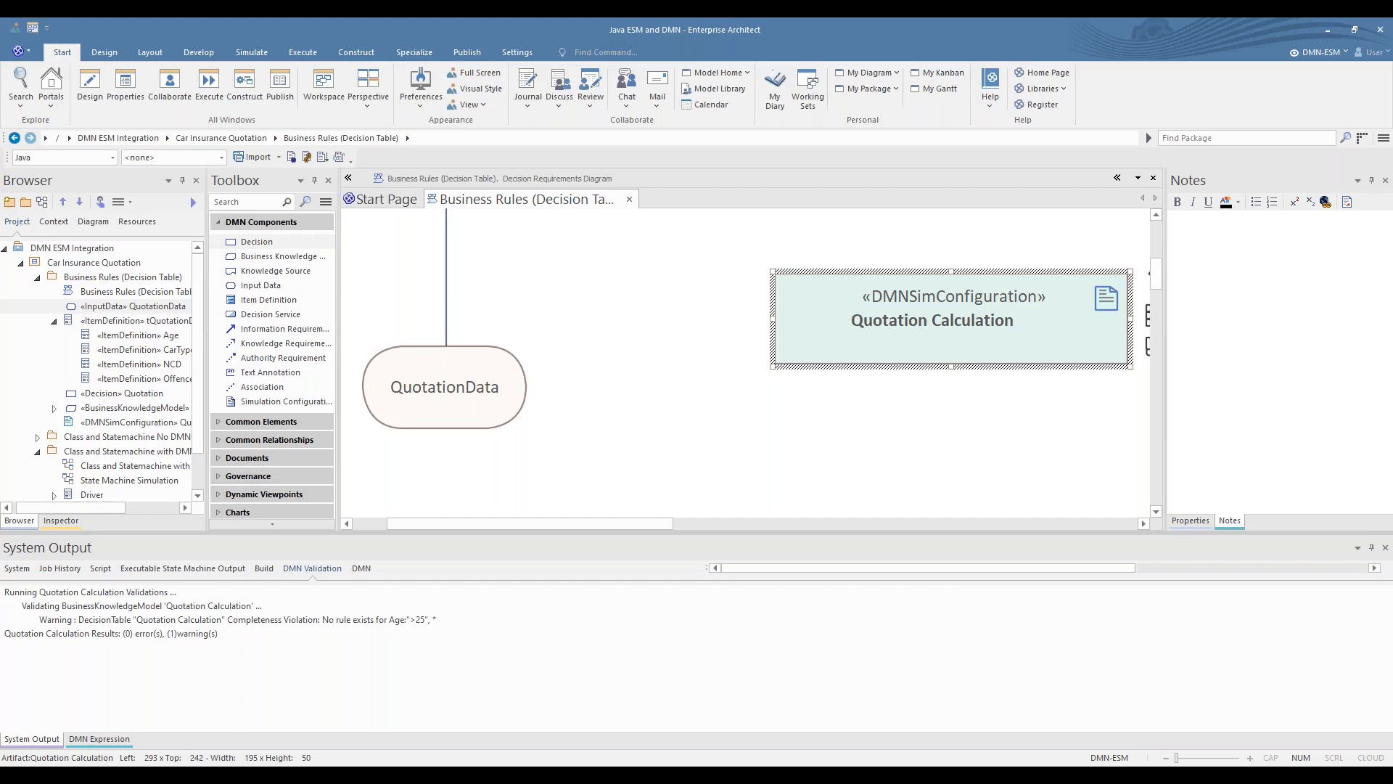
double_click(1035, 305)
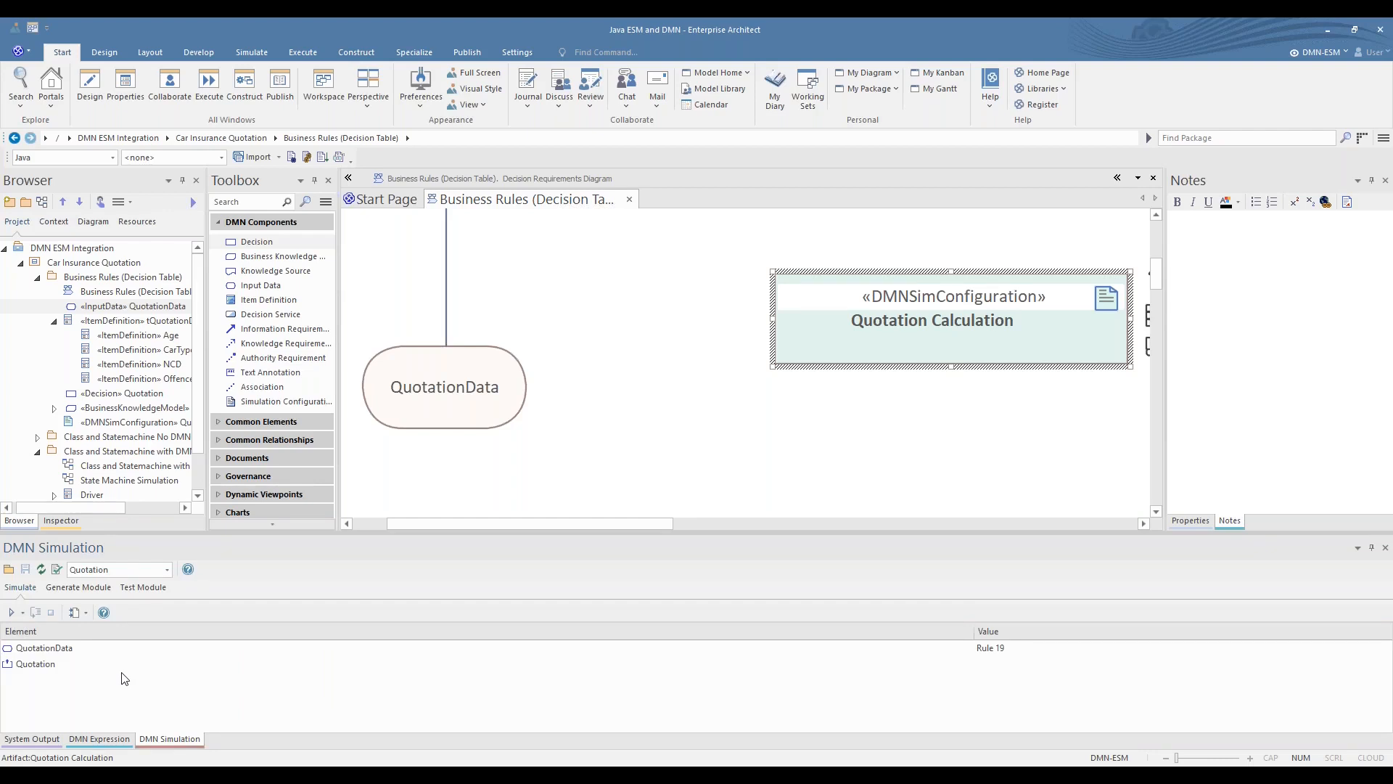
left_click(8, 569)
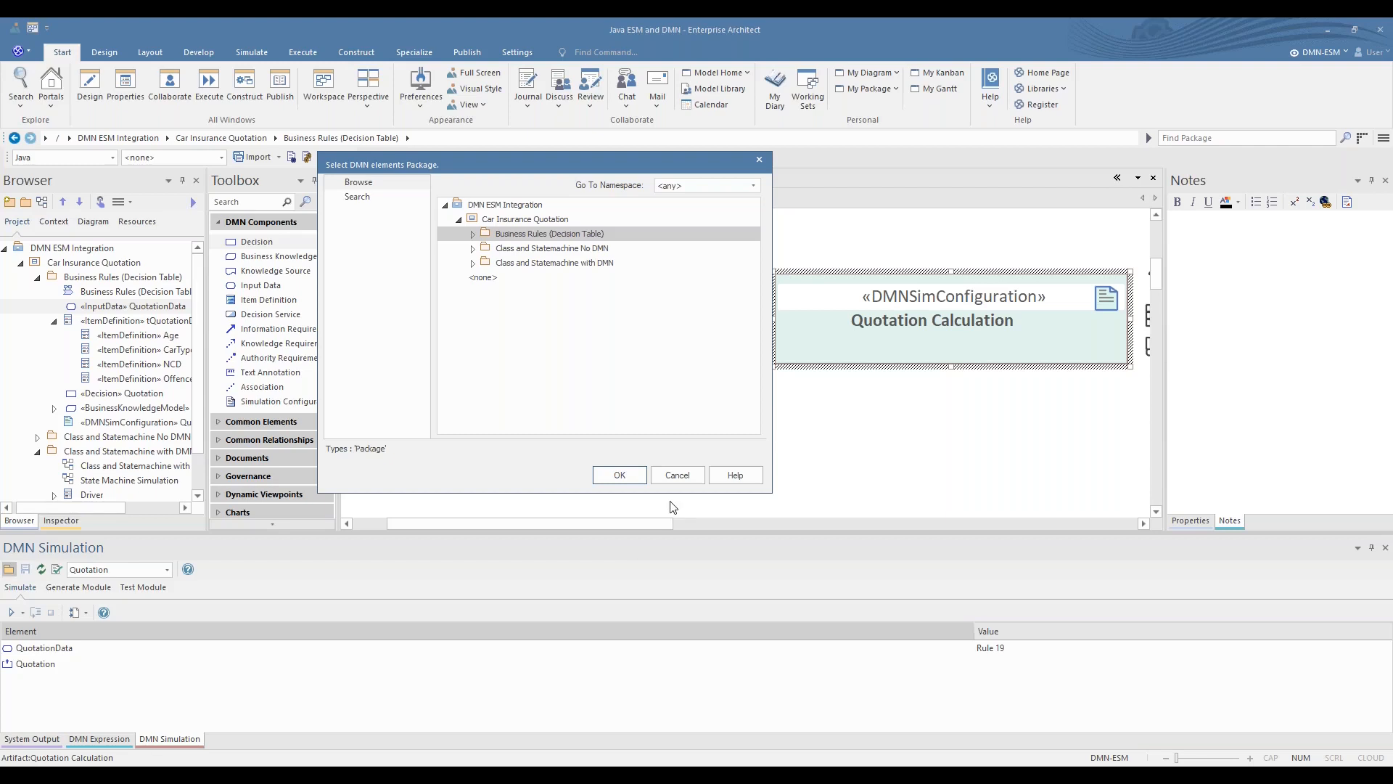
left_click(617, 476)
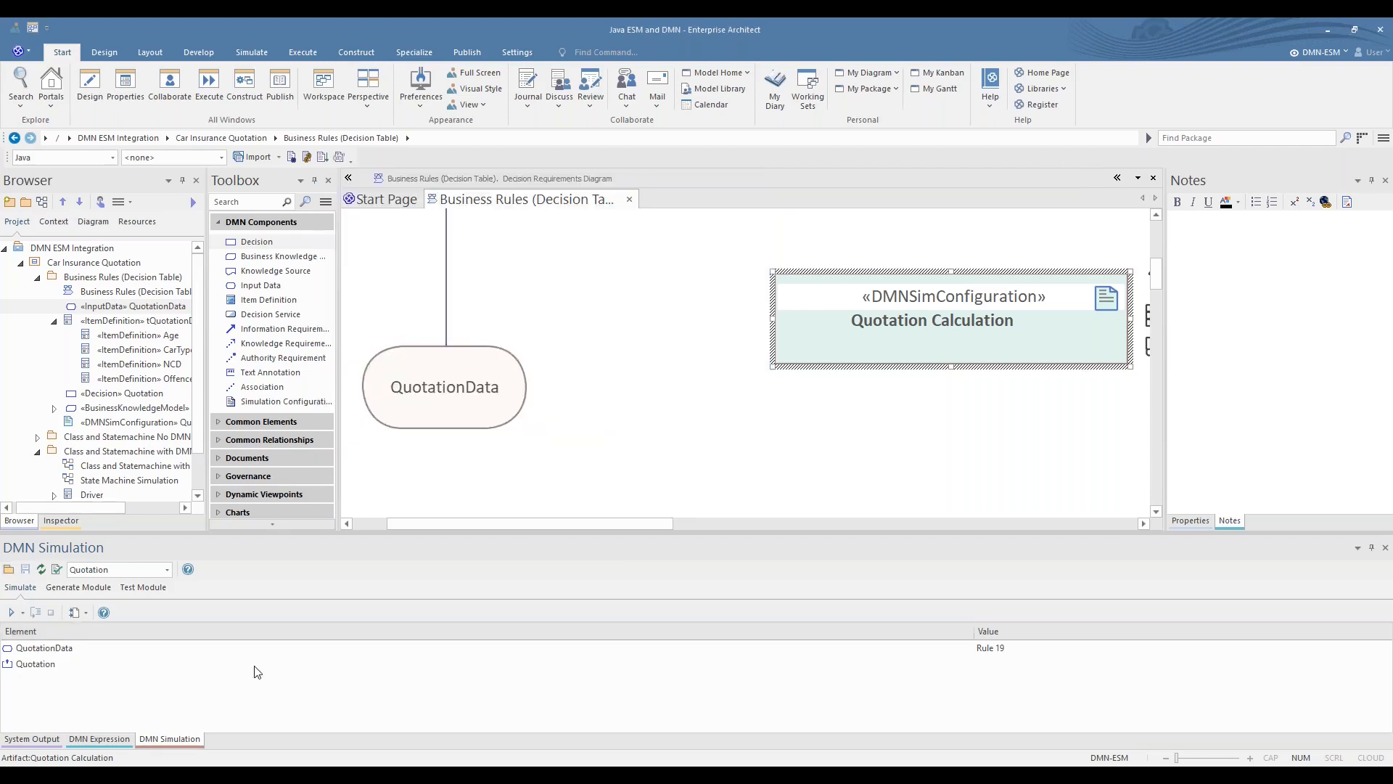
- Review the simulation's input export options and its Java module generation settings
left_click(86, 613)
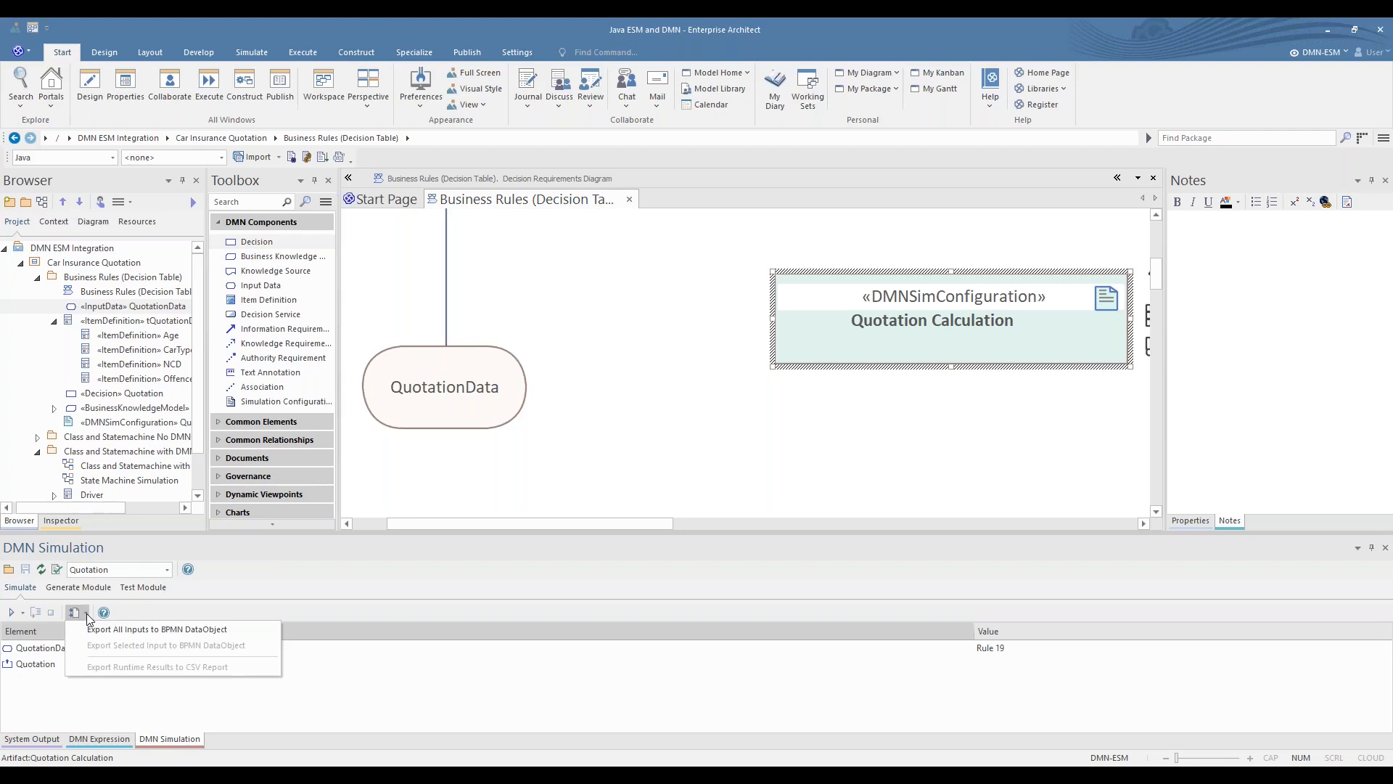
left_click(760, 363)
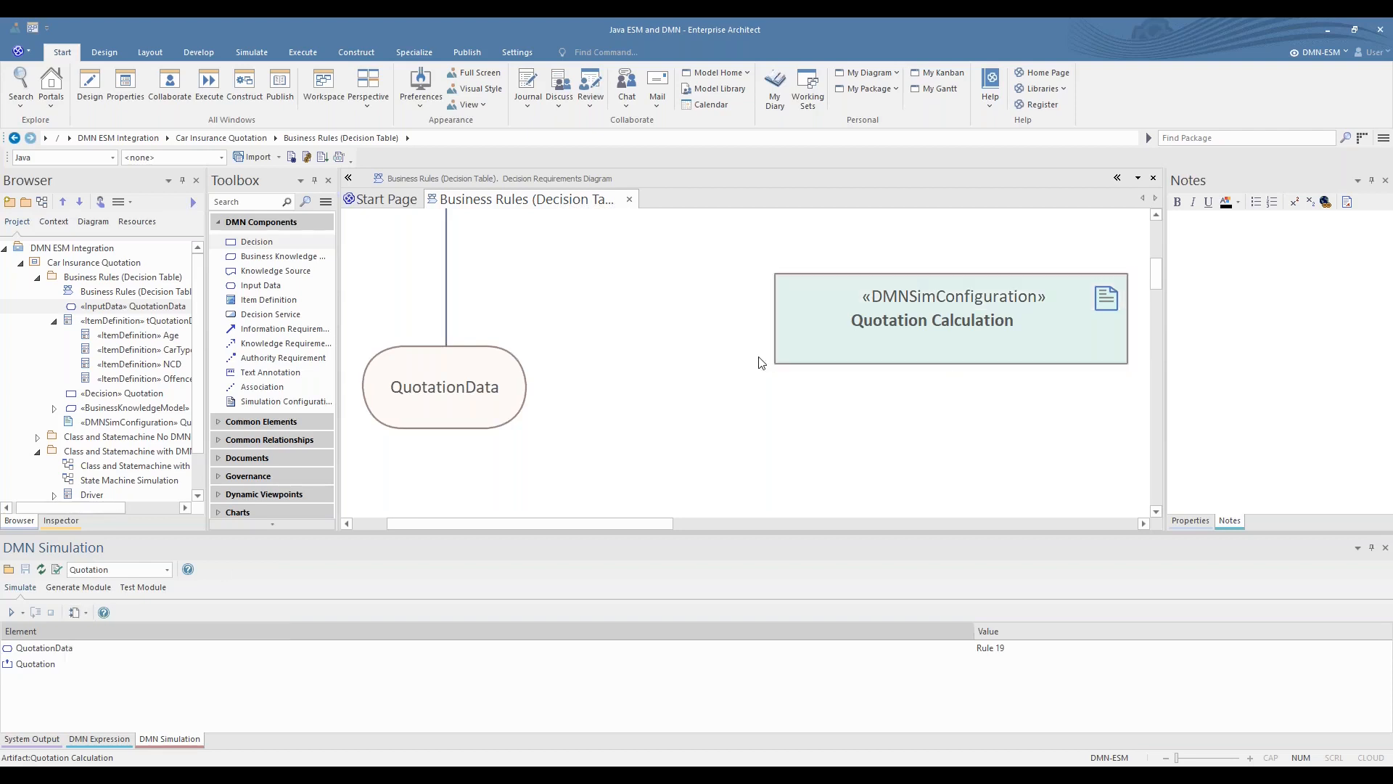
scroll(236, 519, "down", 1)
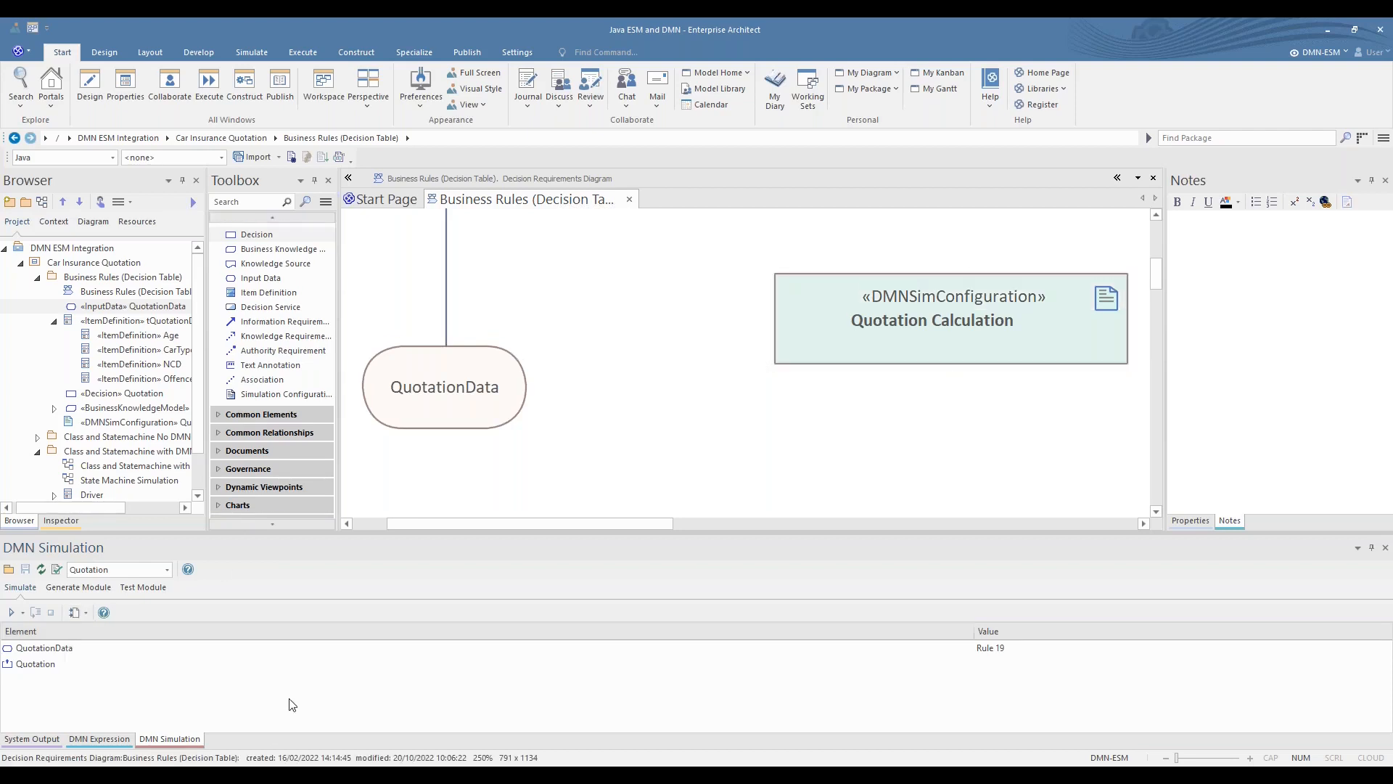
left_click(55, 571)
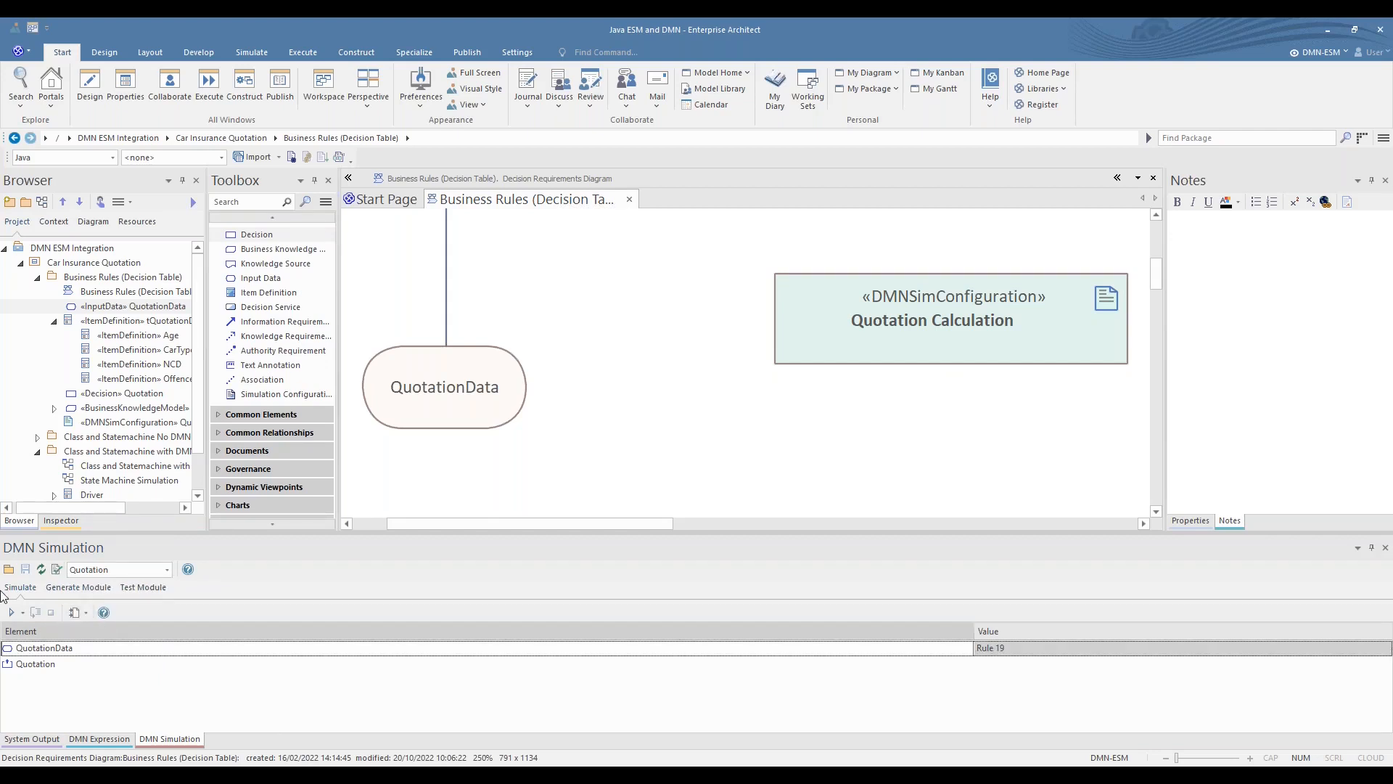
left_click(79, 588)
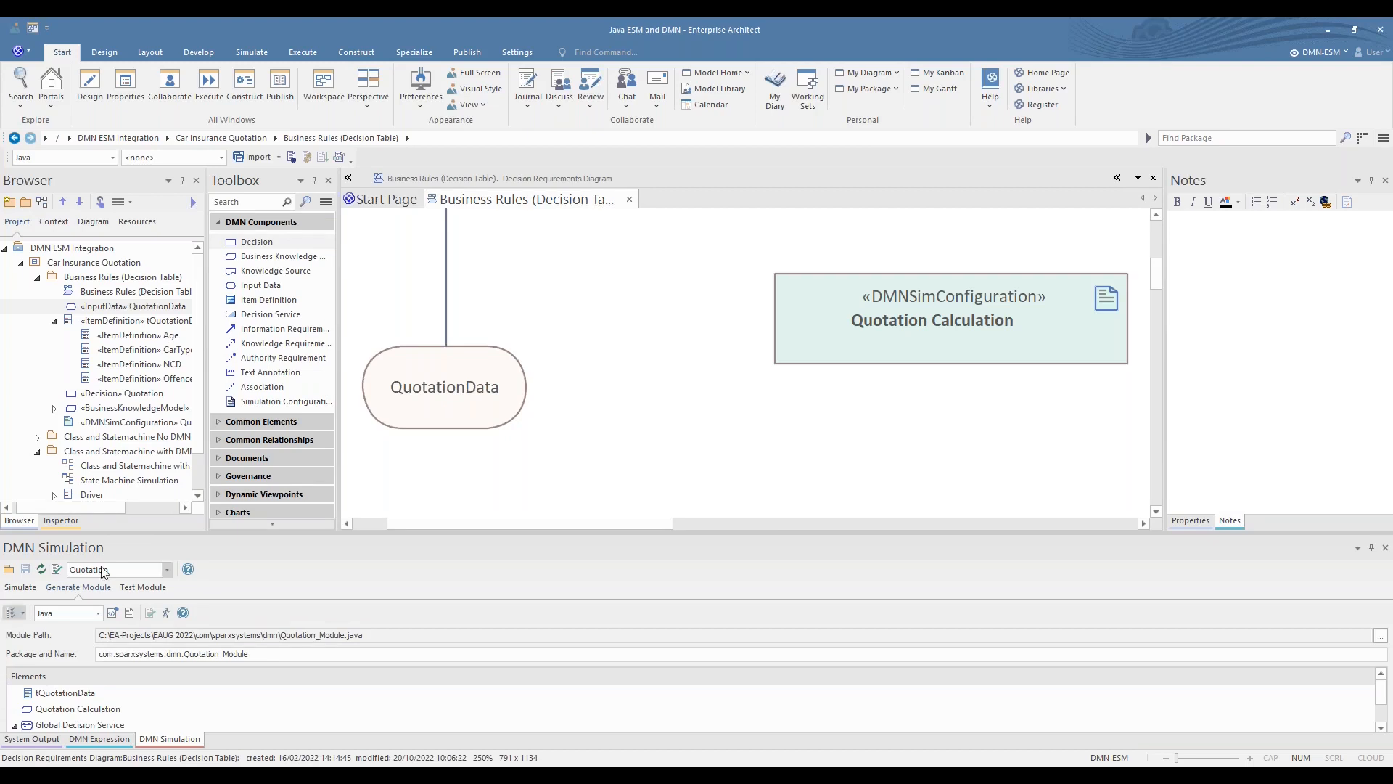
- Review the Quotation decision, the Quotation Calculation table and the item definitions across the requirements diagram
left_click(804, 359)
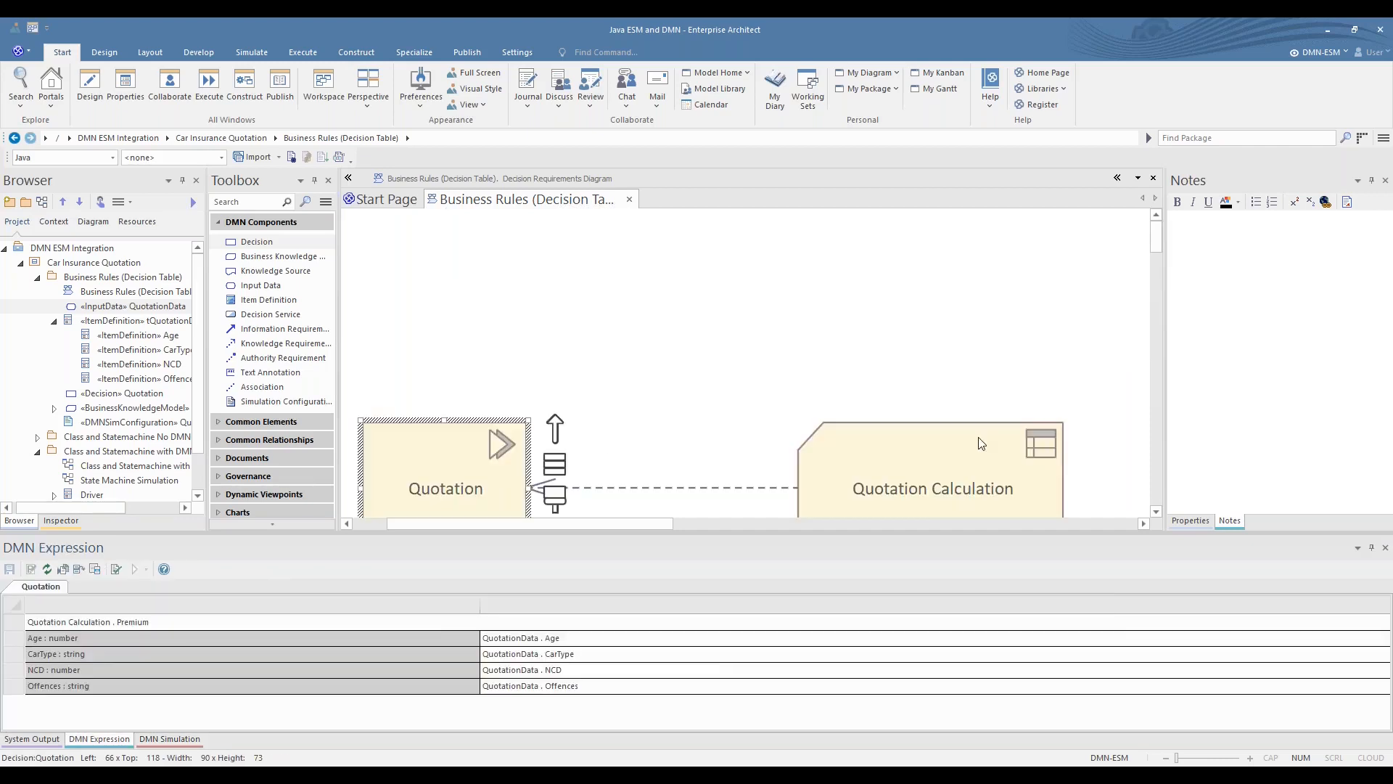
scroll(959, 440, "down", 6)
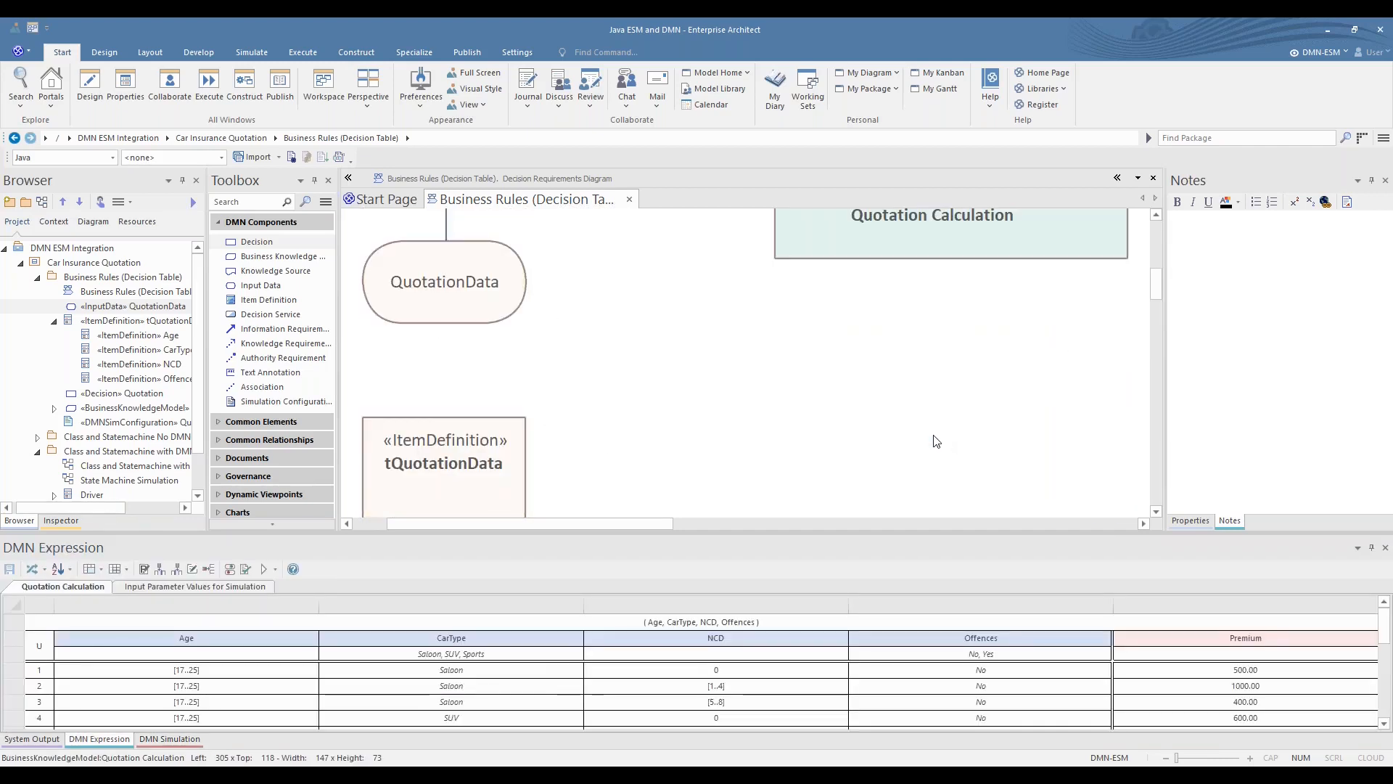
scroll(655, 479, "down", 3)
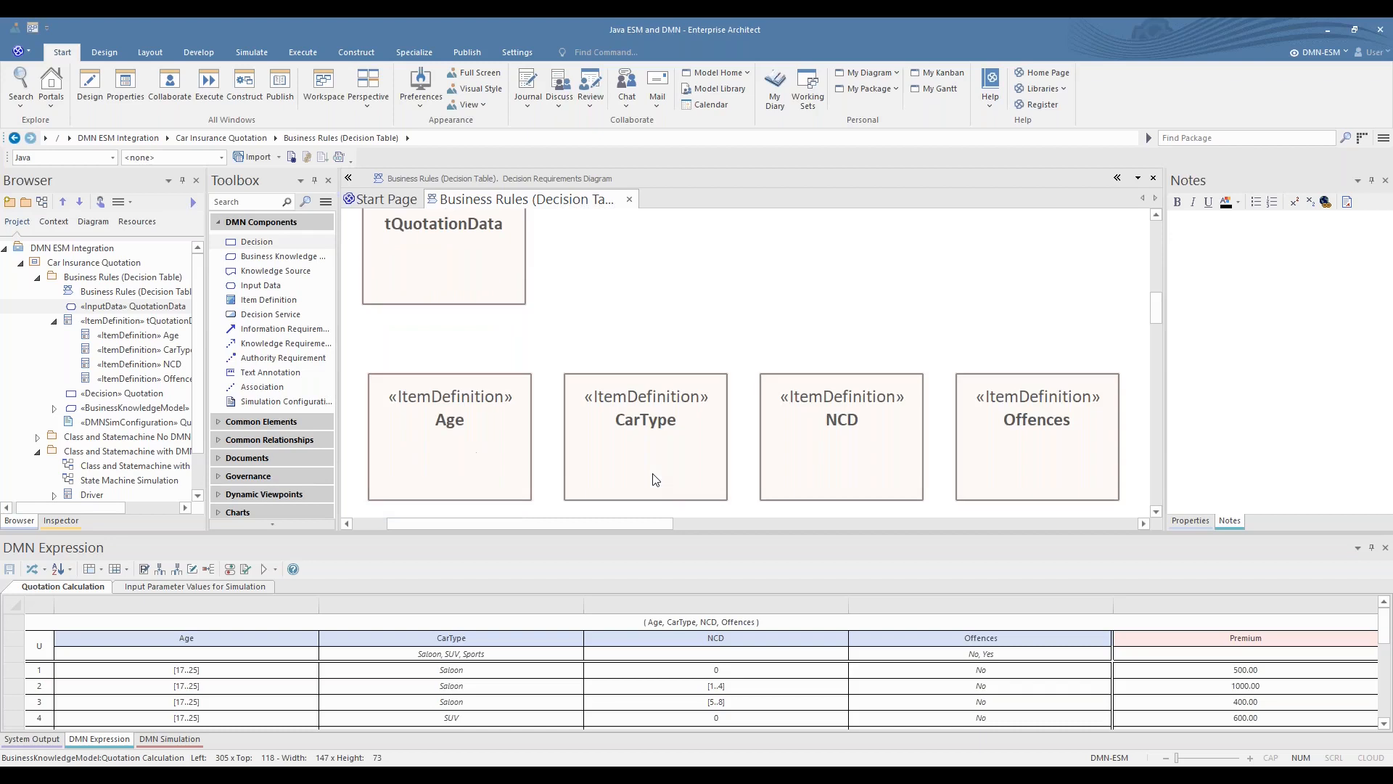
scroll(649, 408, "up", 4)
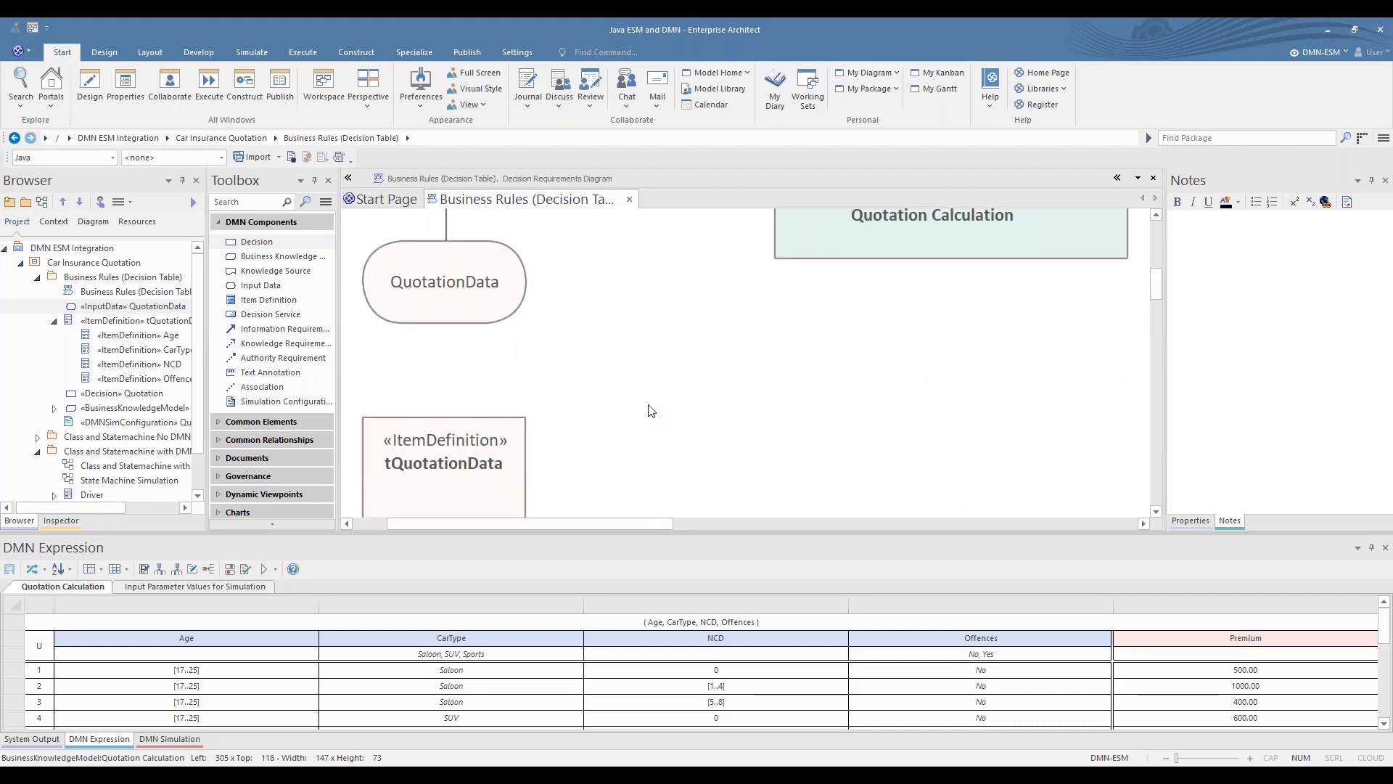
scroll(610, 355, "up", 3)
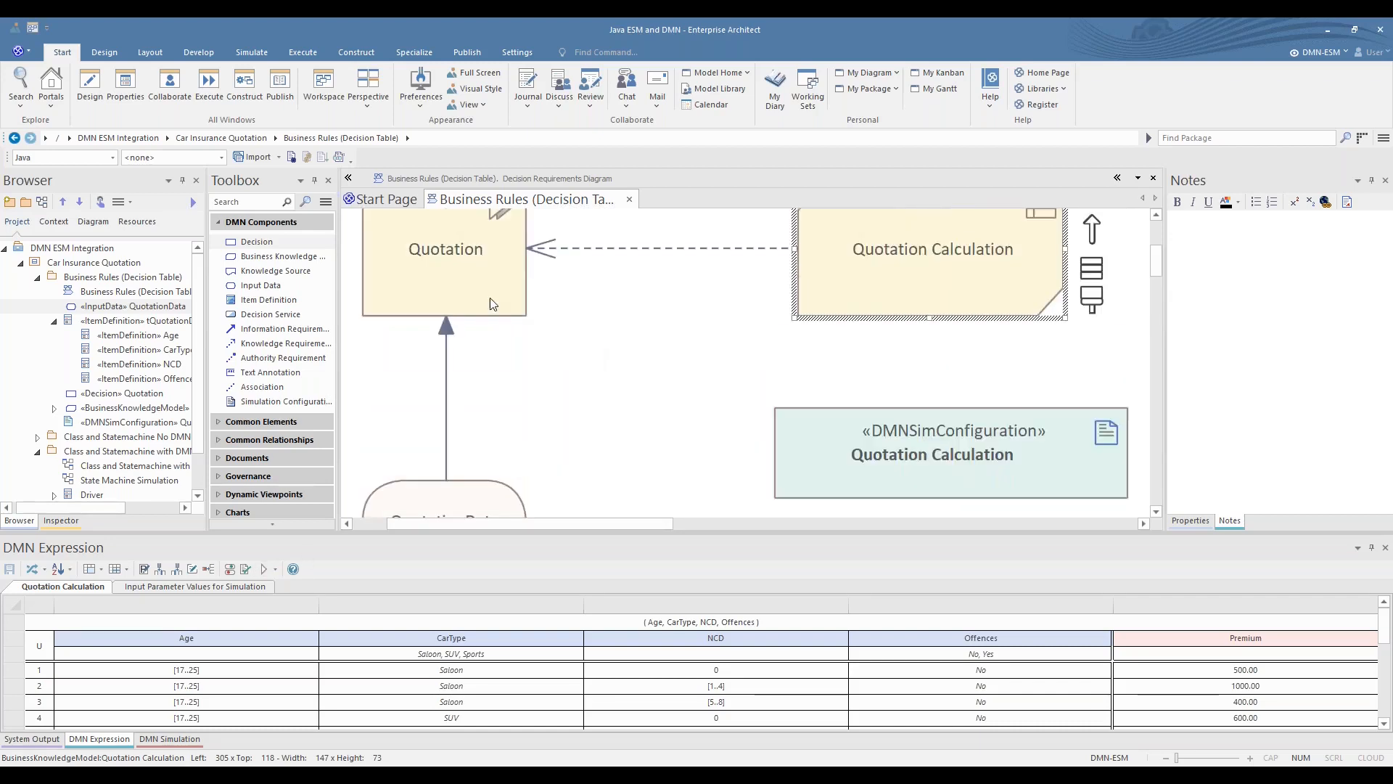
- Open the data set editor for the QuotationData input and enlarge its window to show more data sets
left_click(919, 436)
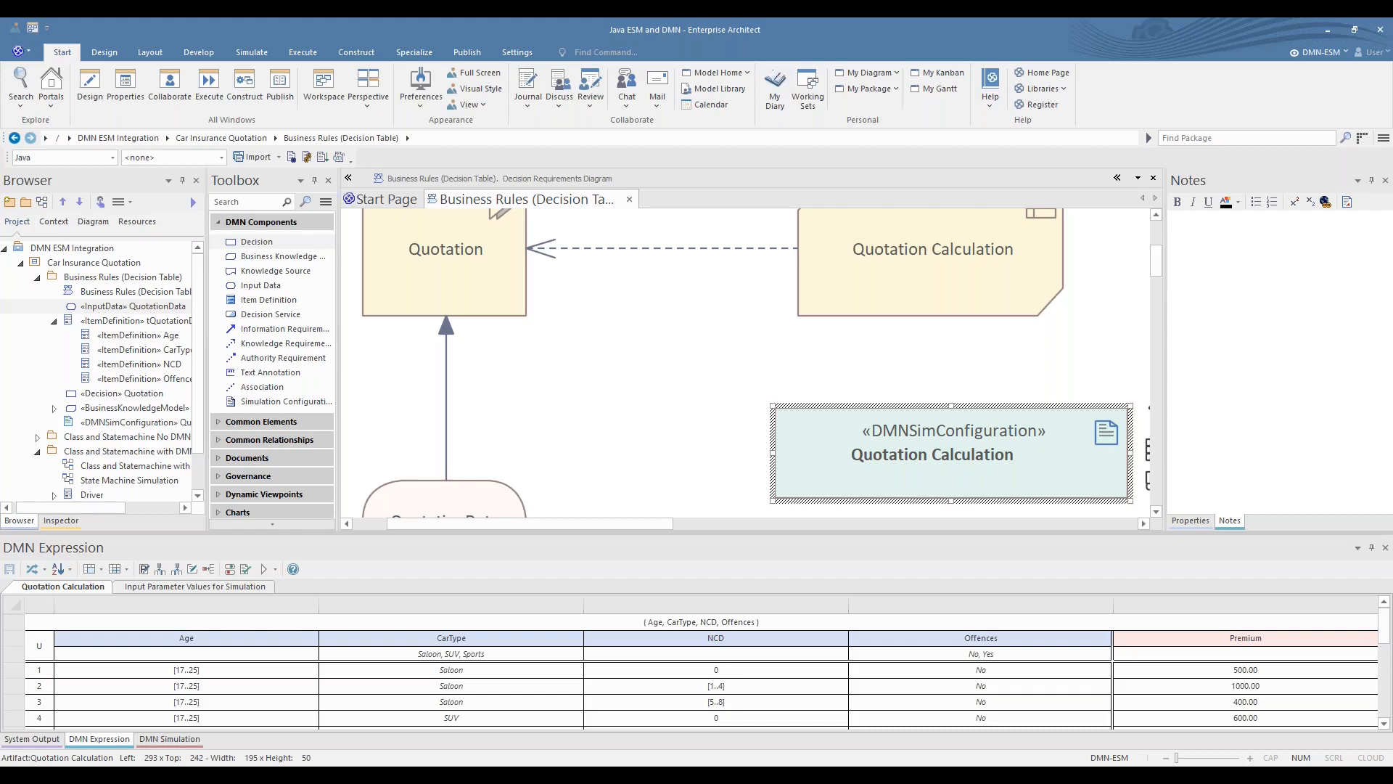
left_click(500, 500)
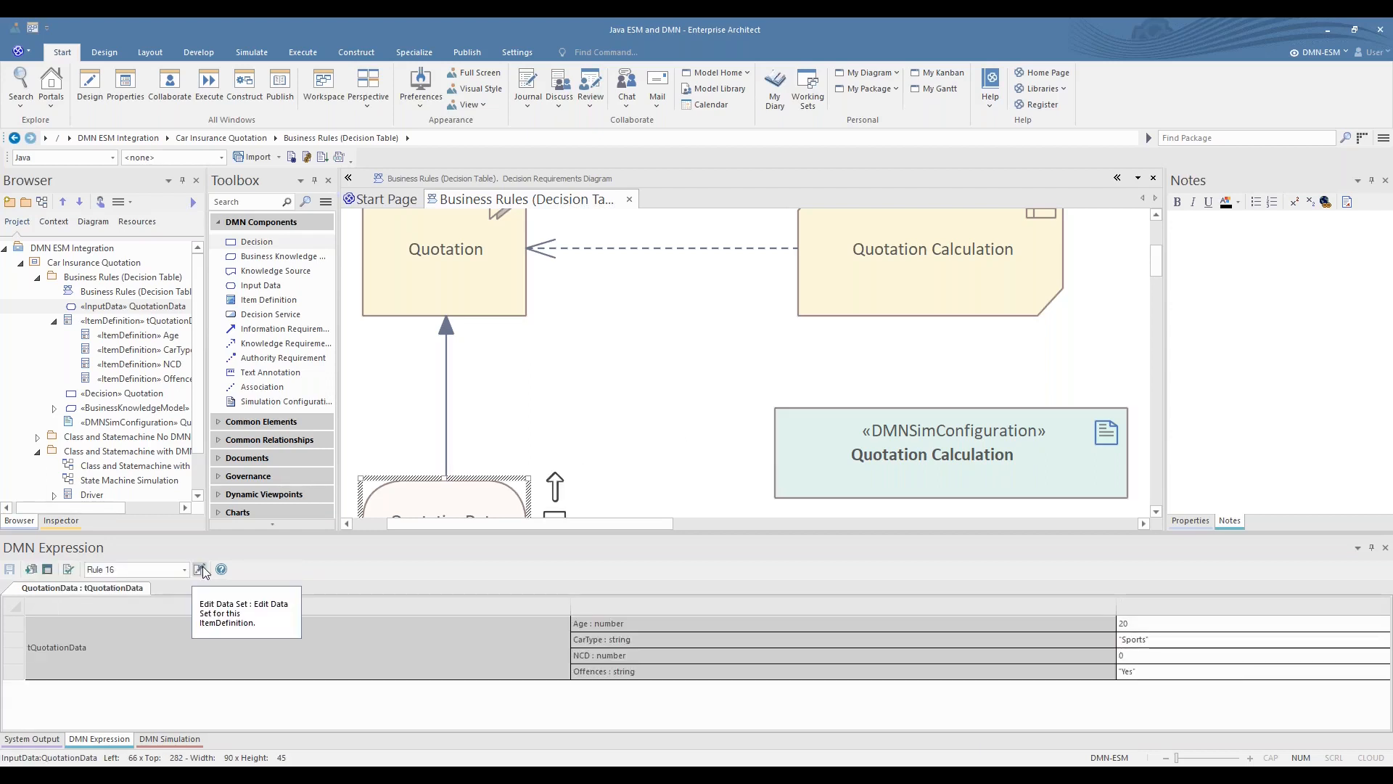
right_click(202, 567)
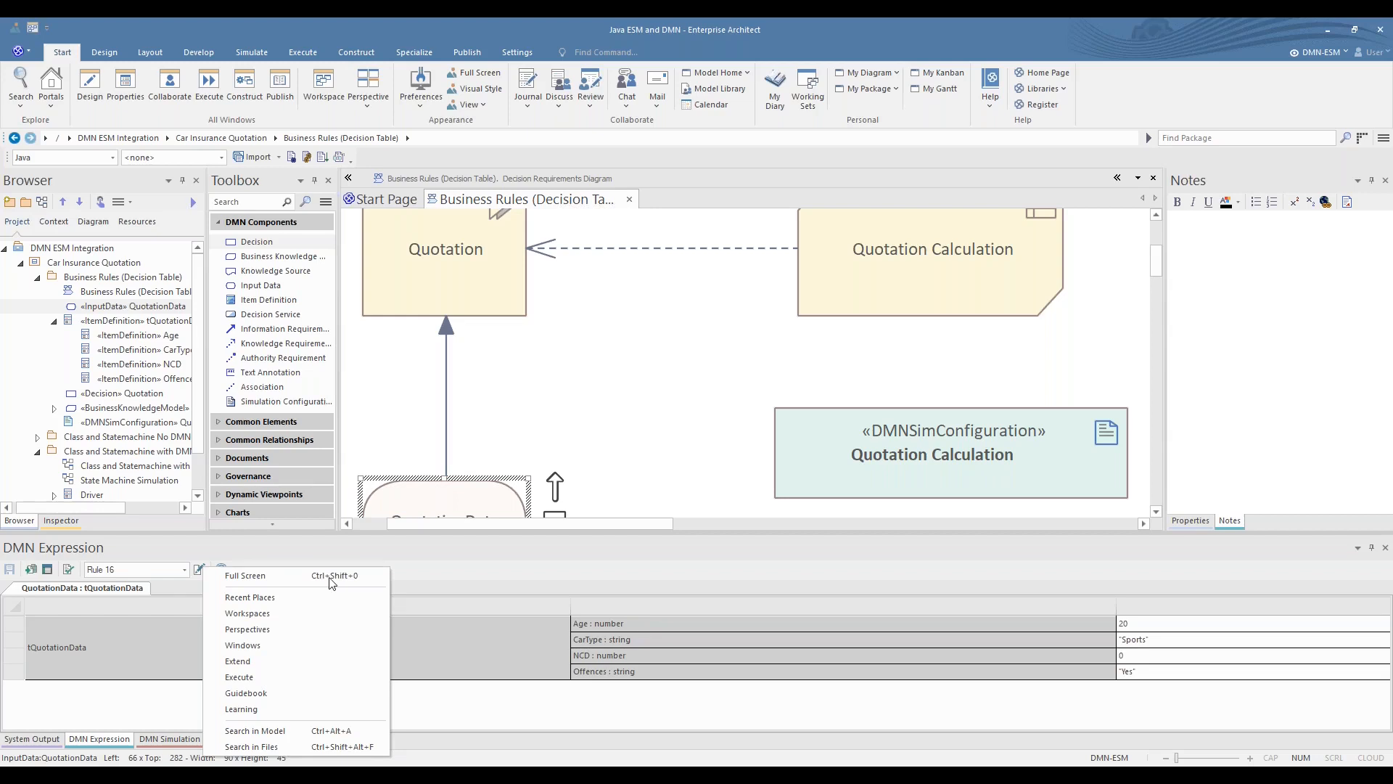
left_click(198, 569)
left_click_drag(740, 273, 615, 122)
left_click_drag(650, 378, 684, 600)
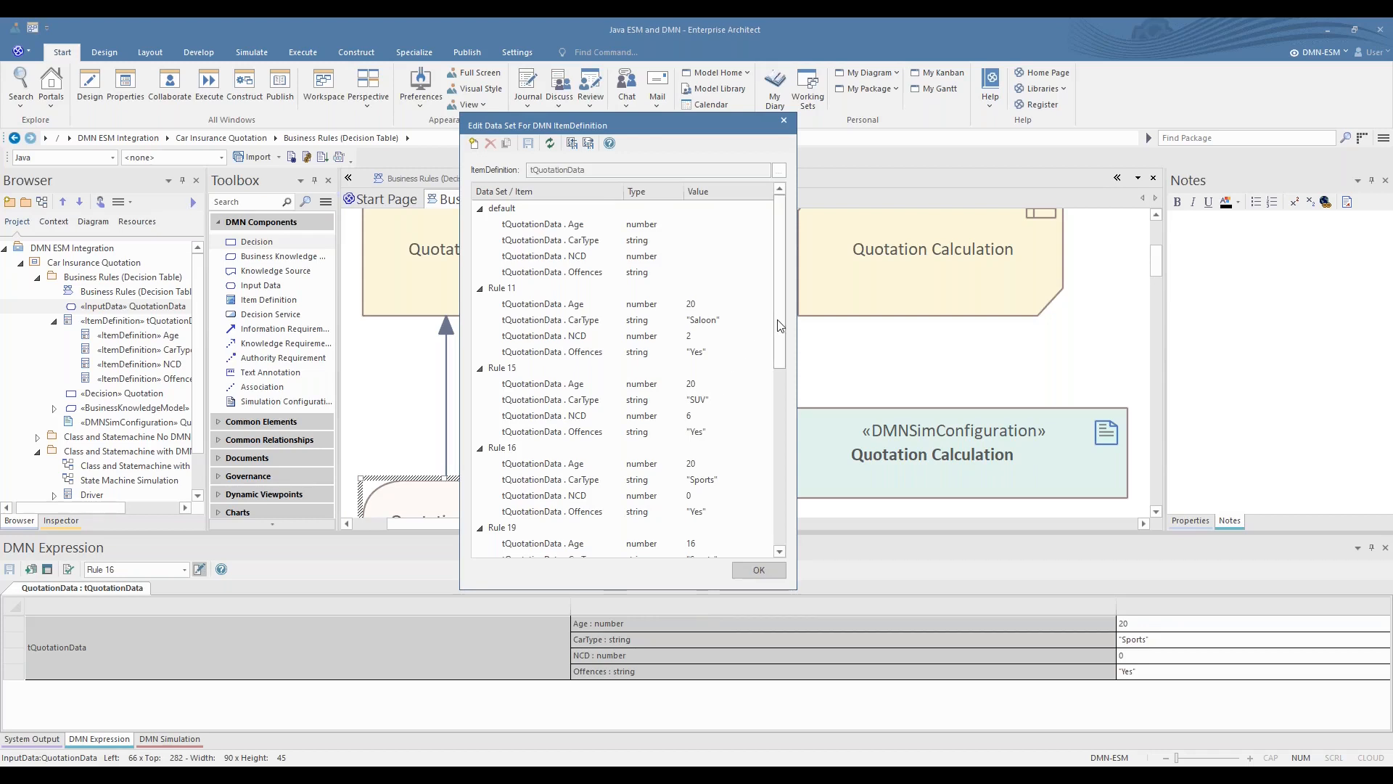
- Examine the Age, CarType, NCD and Offences values of the Rule 11 data set and look through the remaining rule data sets
left_click_drag(777, 319, 779, 364)
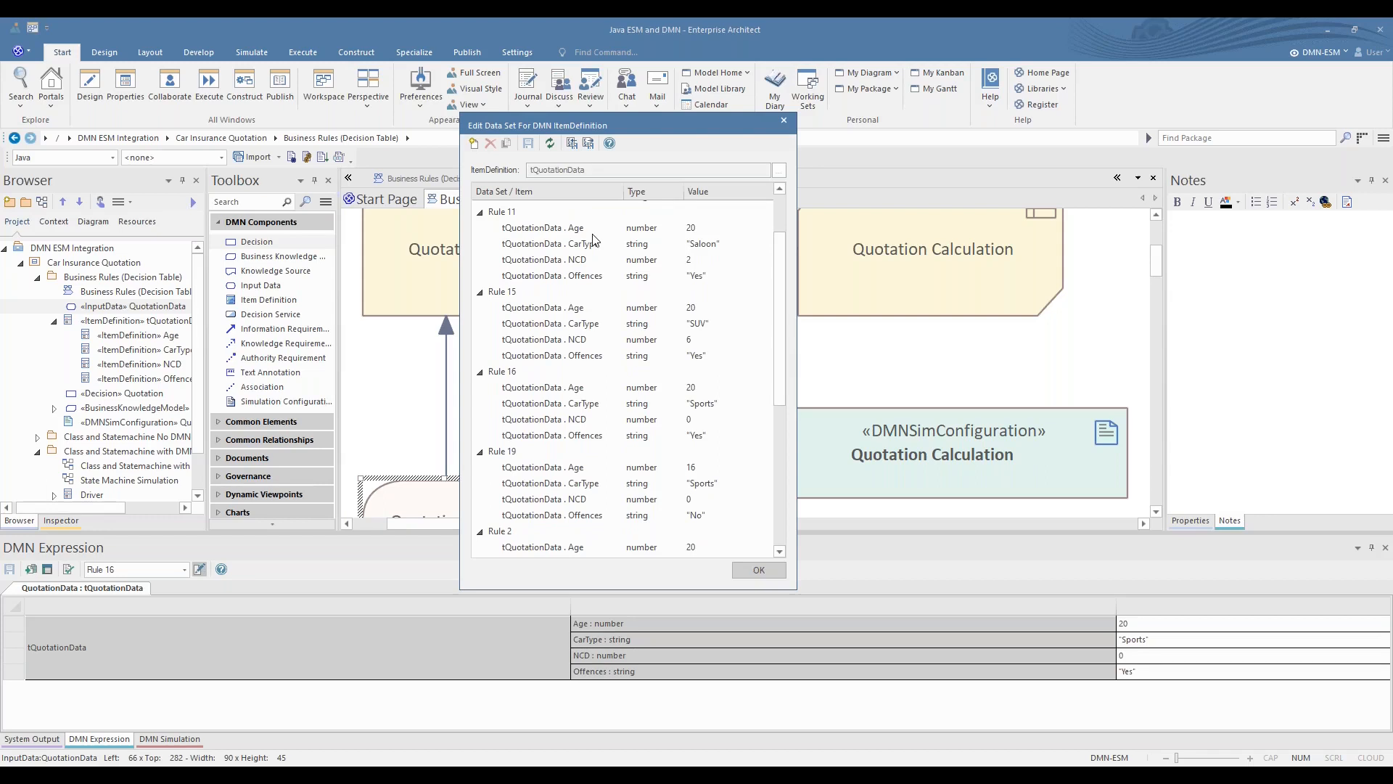
left_click(701, 226)
left_click(701, 243)
left_click(698, 259)
left_click(696, 276)
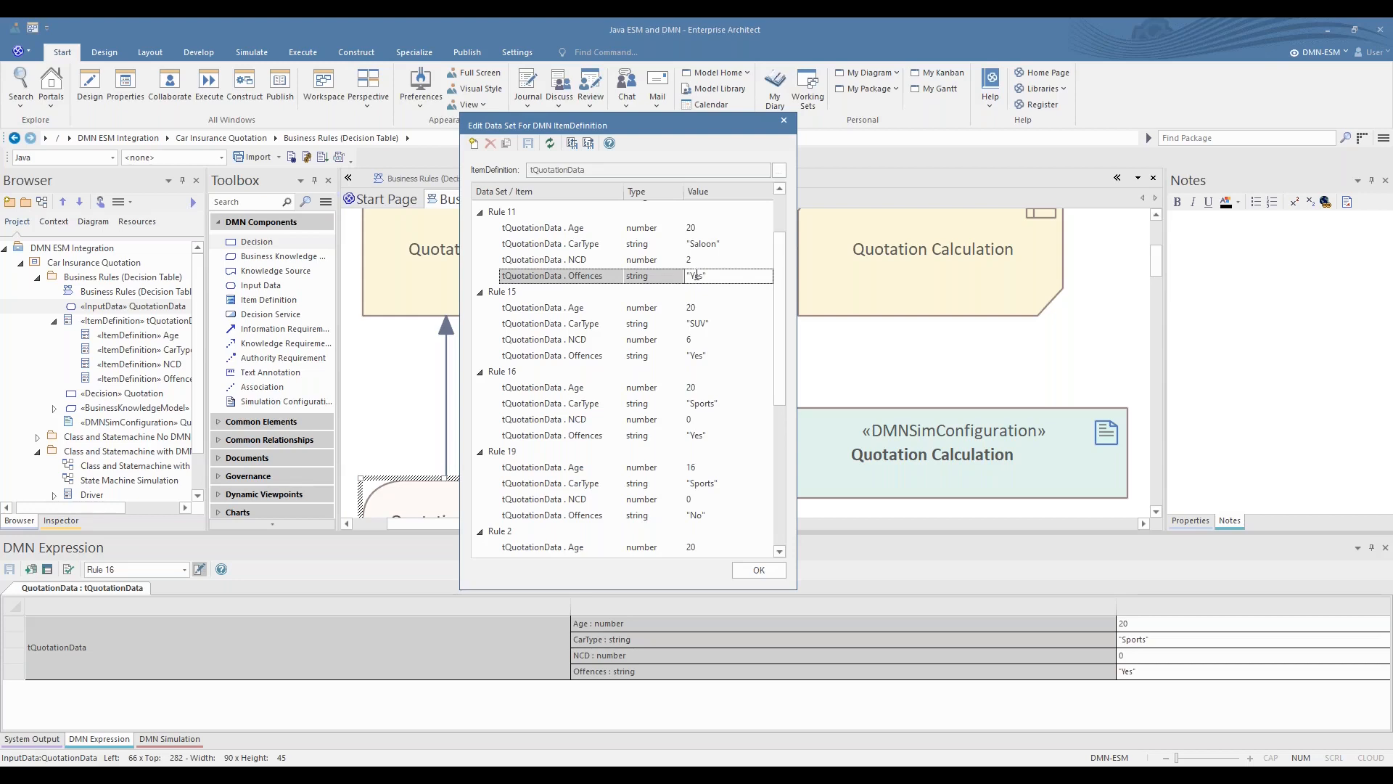
left_click(706, 230)
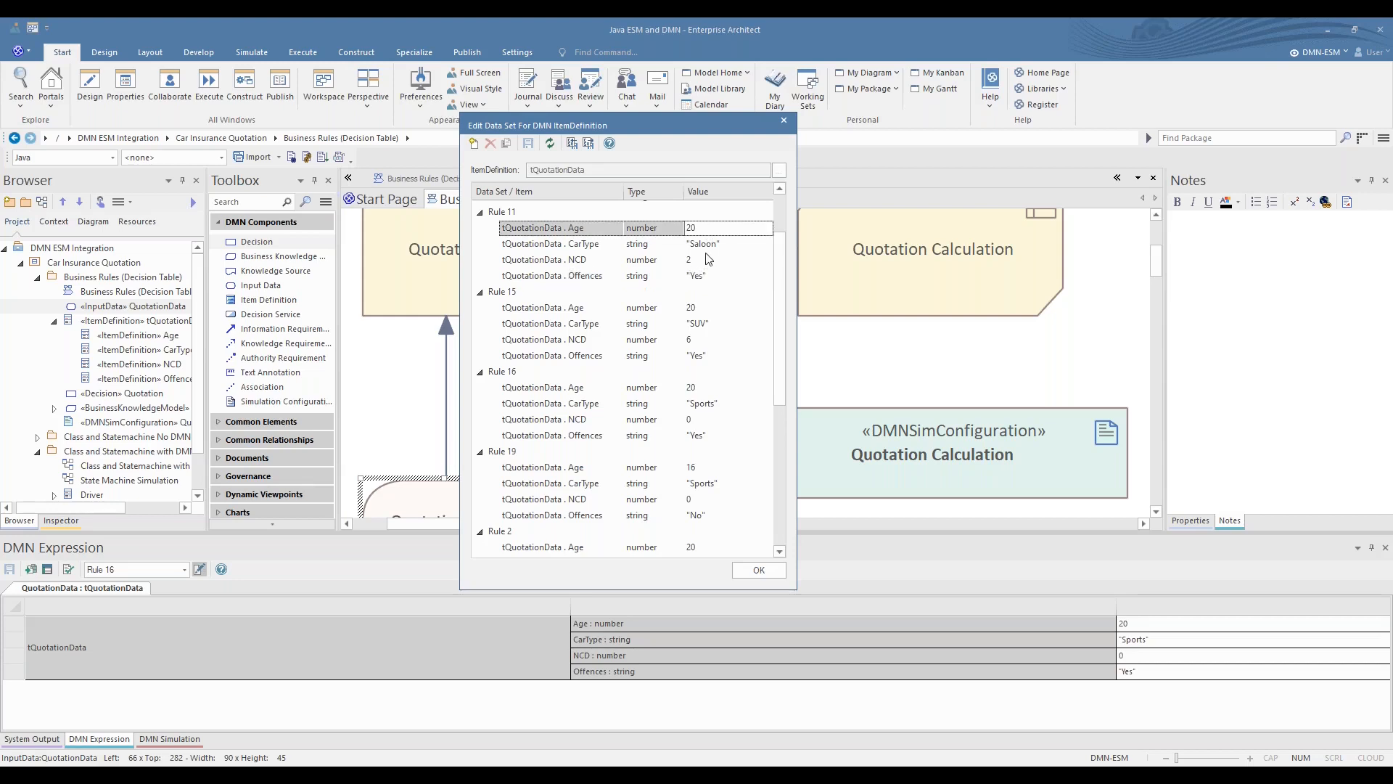
left_click(709, 245)
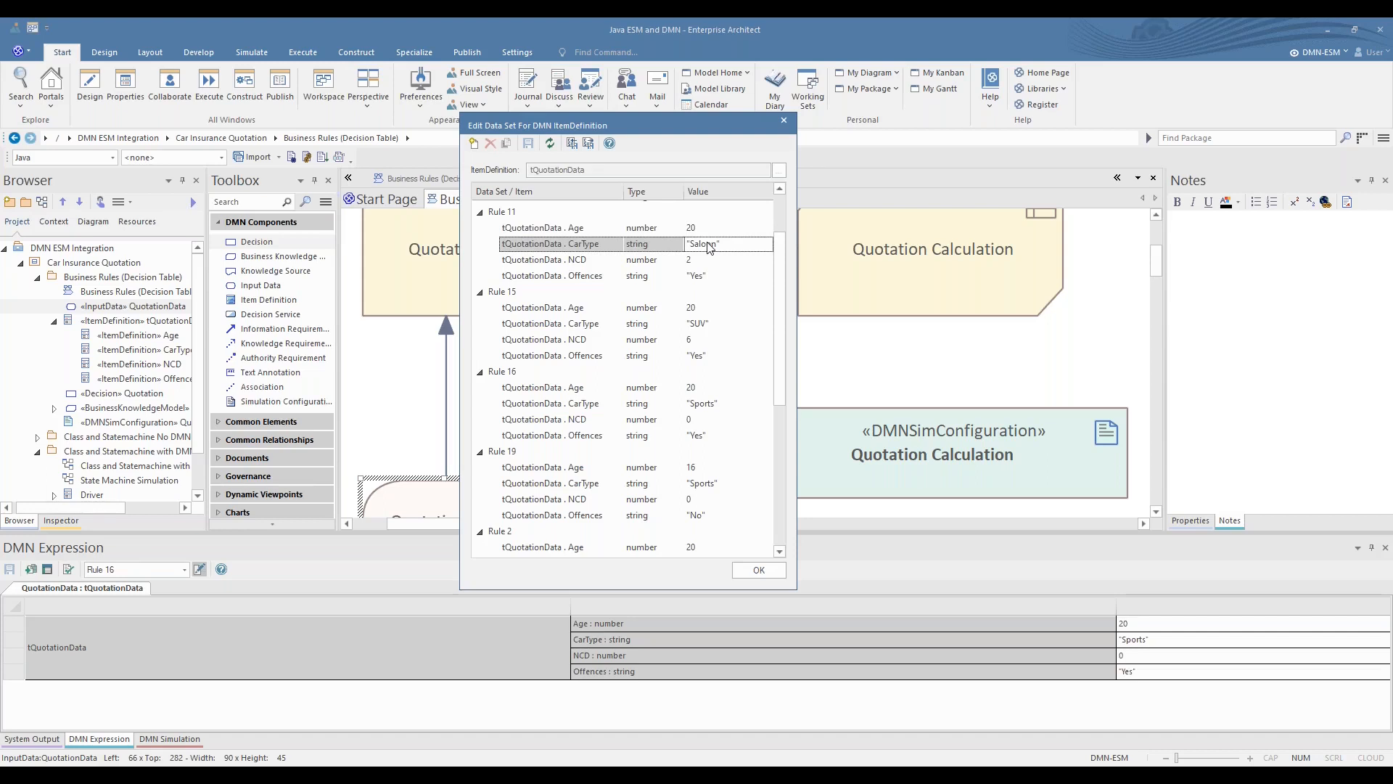
left_click(706, 259)
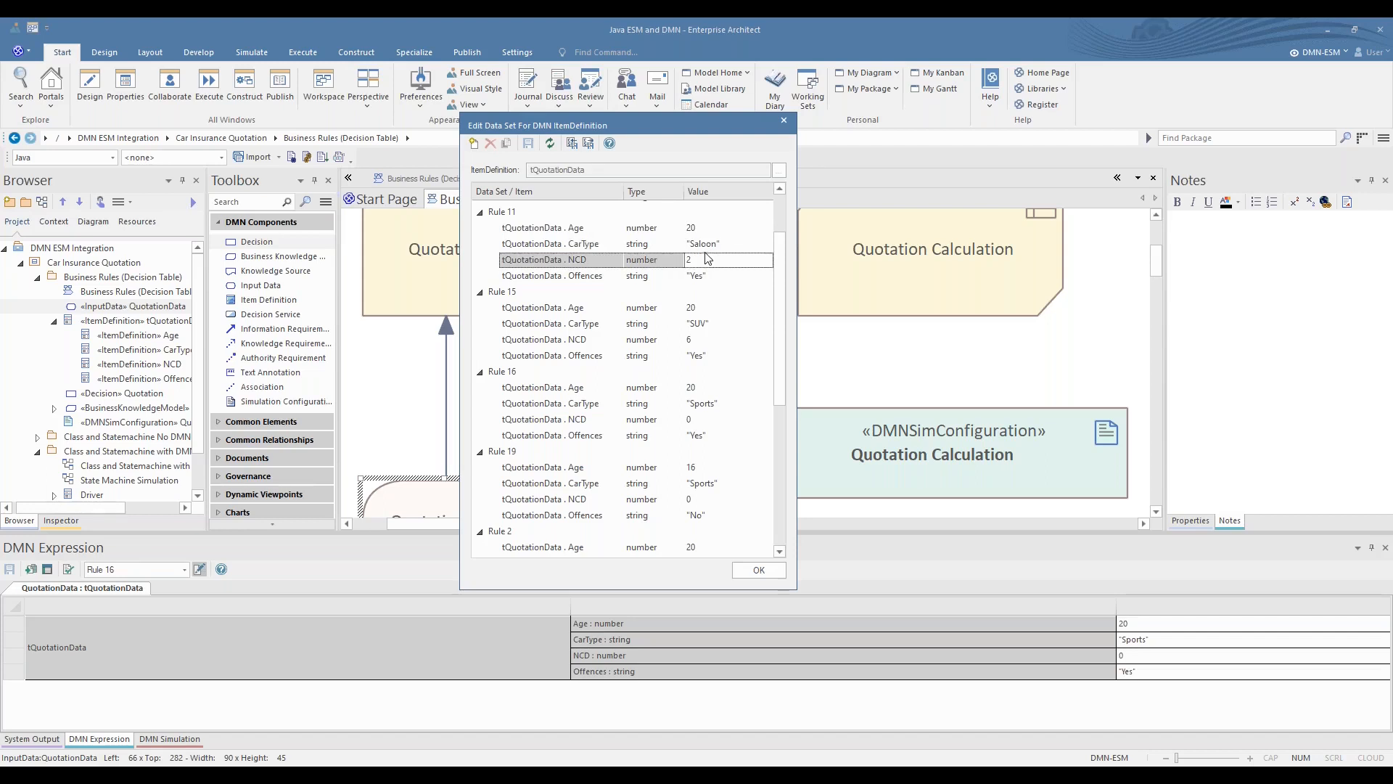
left_click(722, 276)
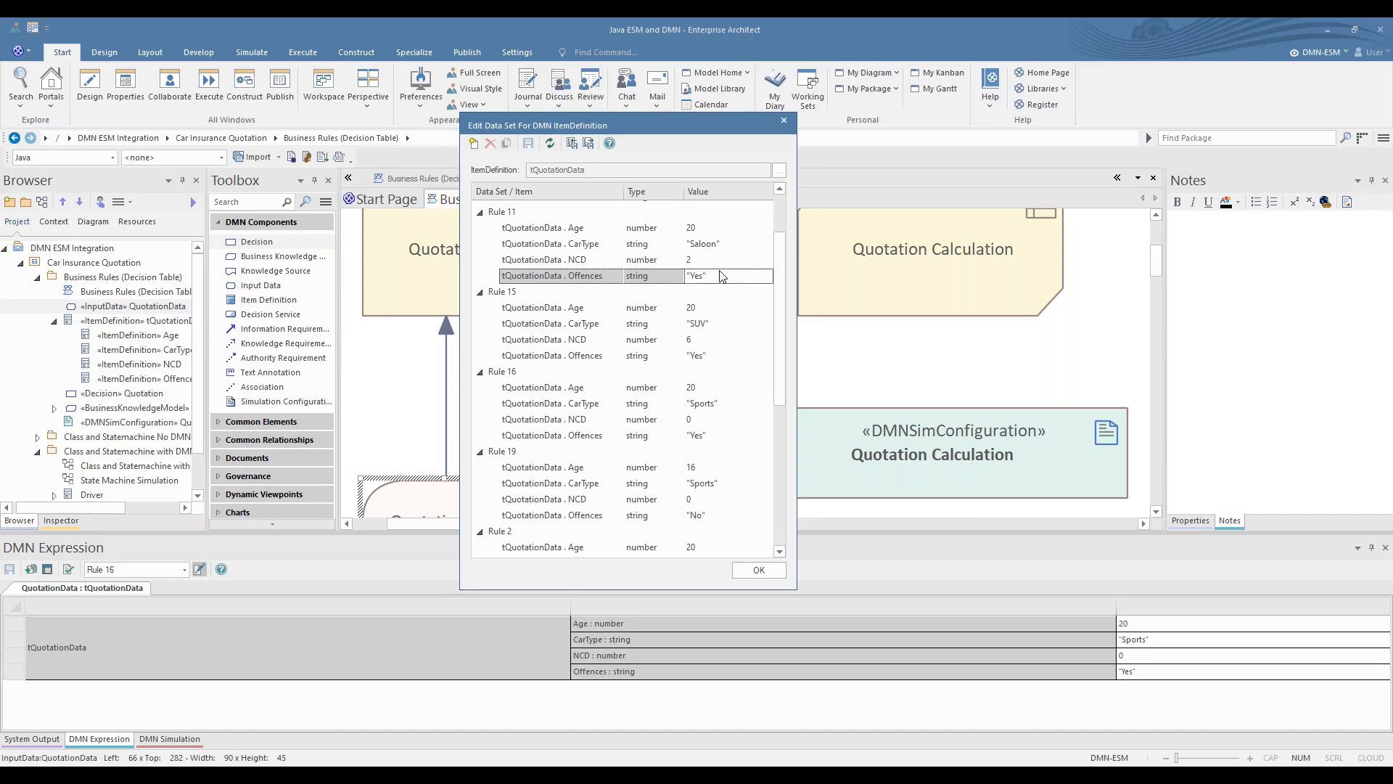
scroll(720, 274, "down", 6)
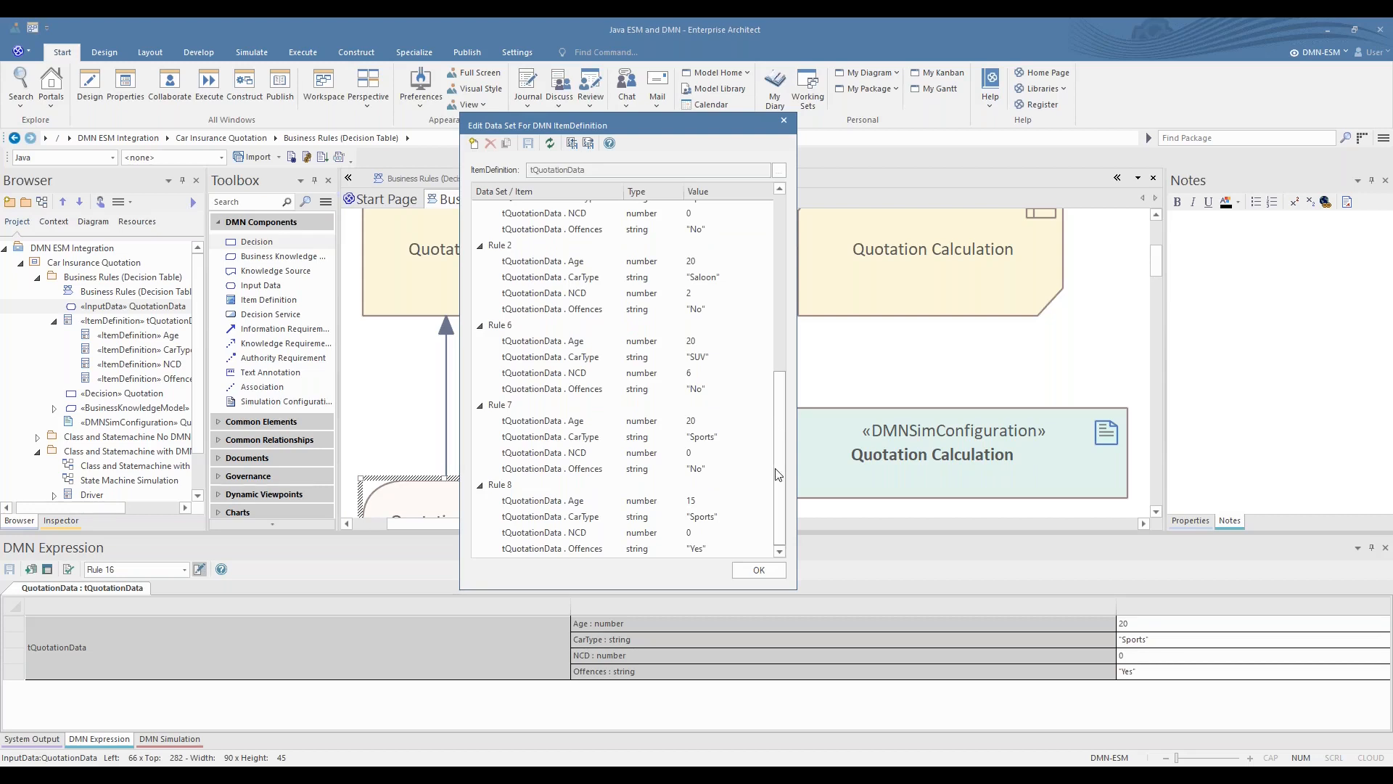
- Close the QuotationData data set editor and open the Quotation Calculation simulation configuration
left_click_drag(777, 442, 777, 237)
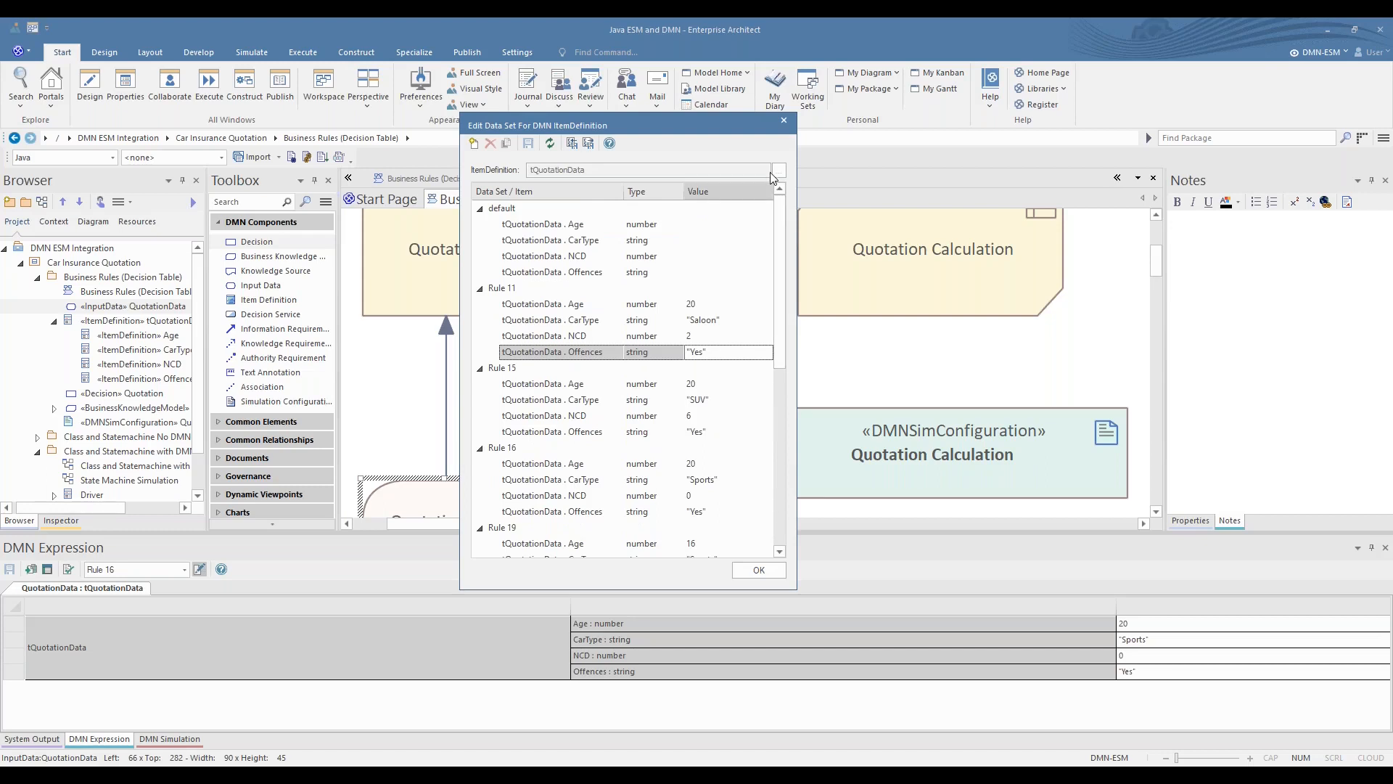
left_click(784, 120)
left_click(870, 476)
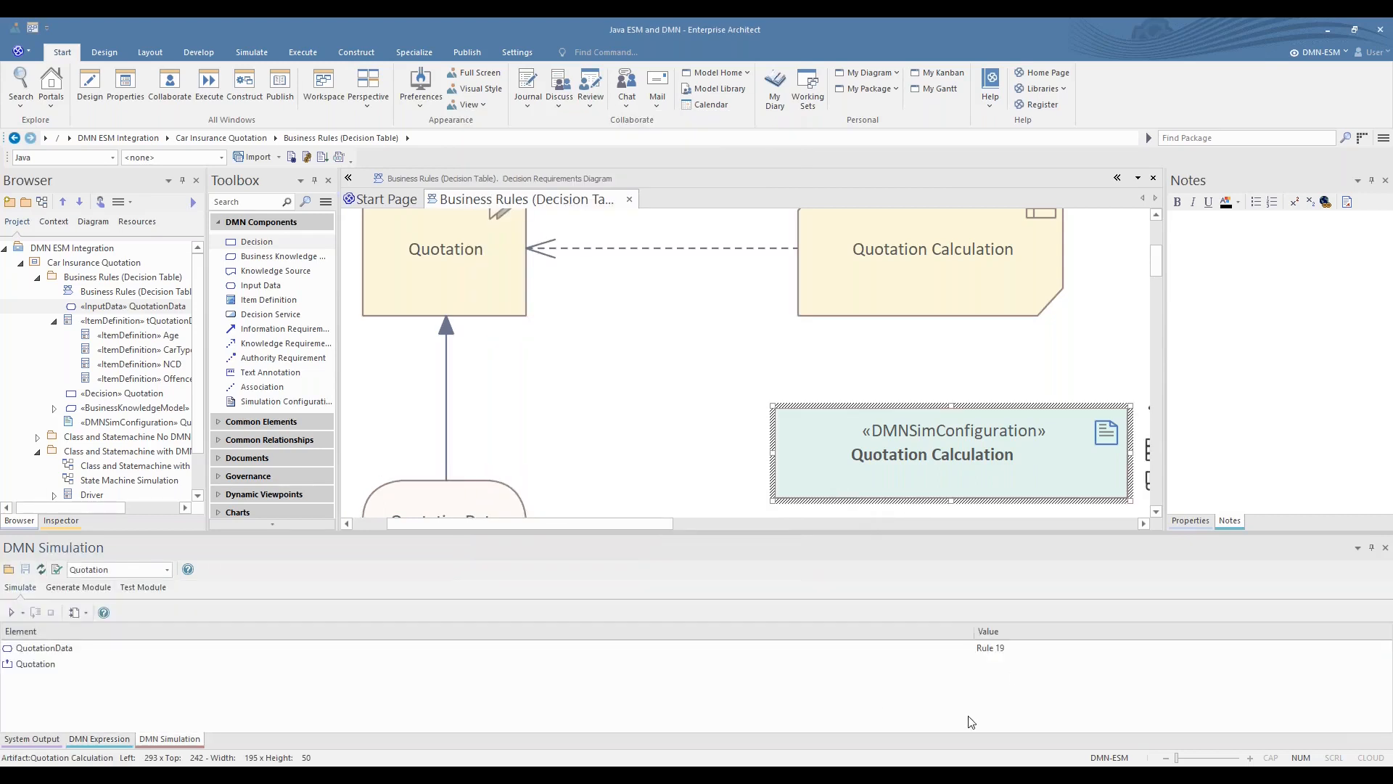
- Run the Quotation simulation with the Rule 7 data set for QuotationData and view the results on the decision requirements diagram
left_click(1019, 648)
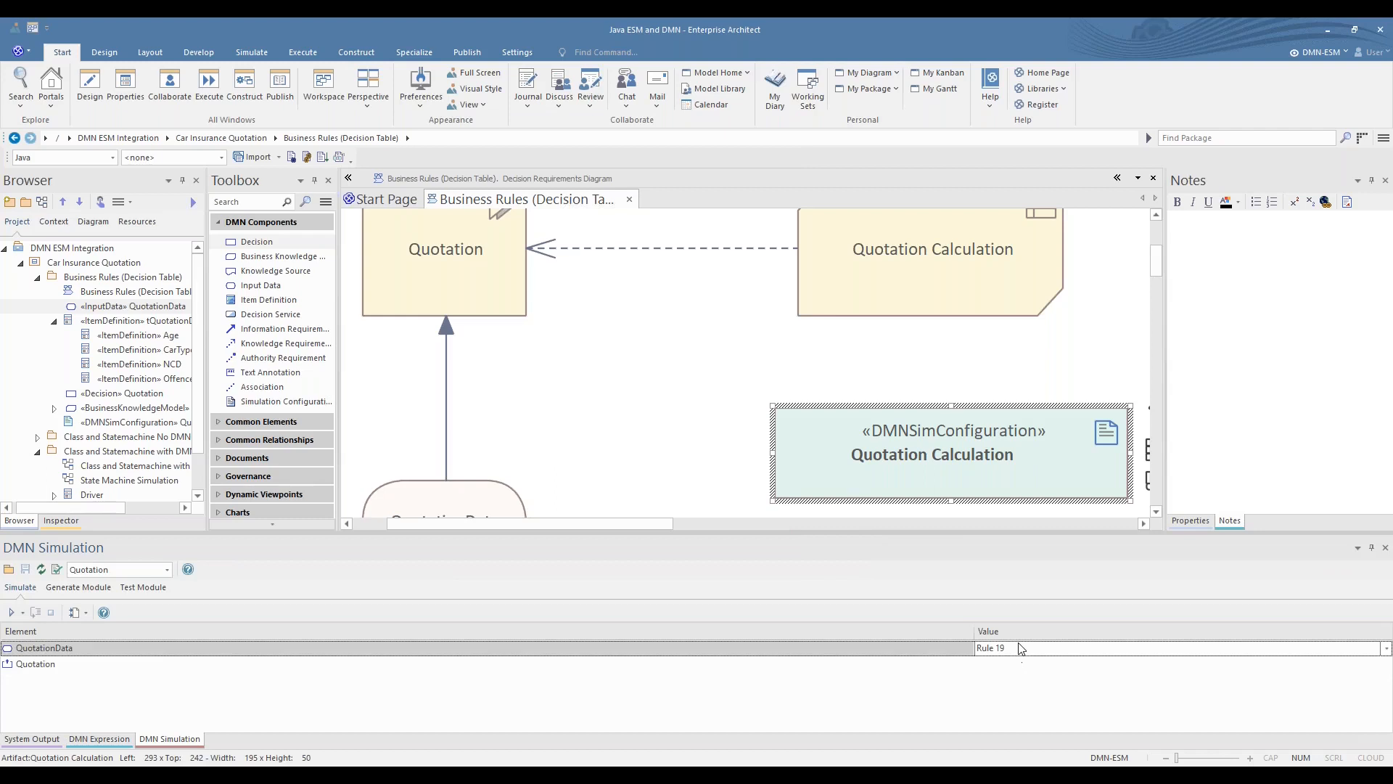
left_click(1386, 648)
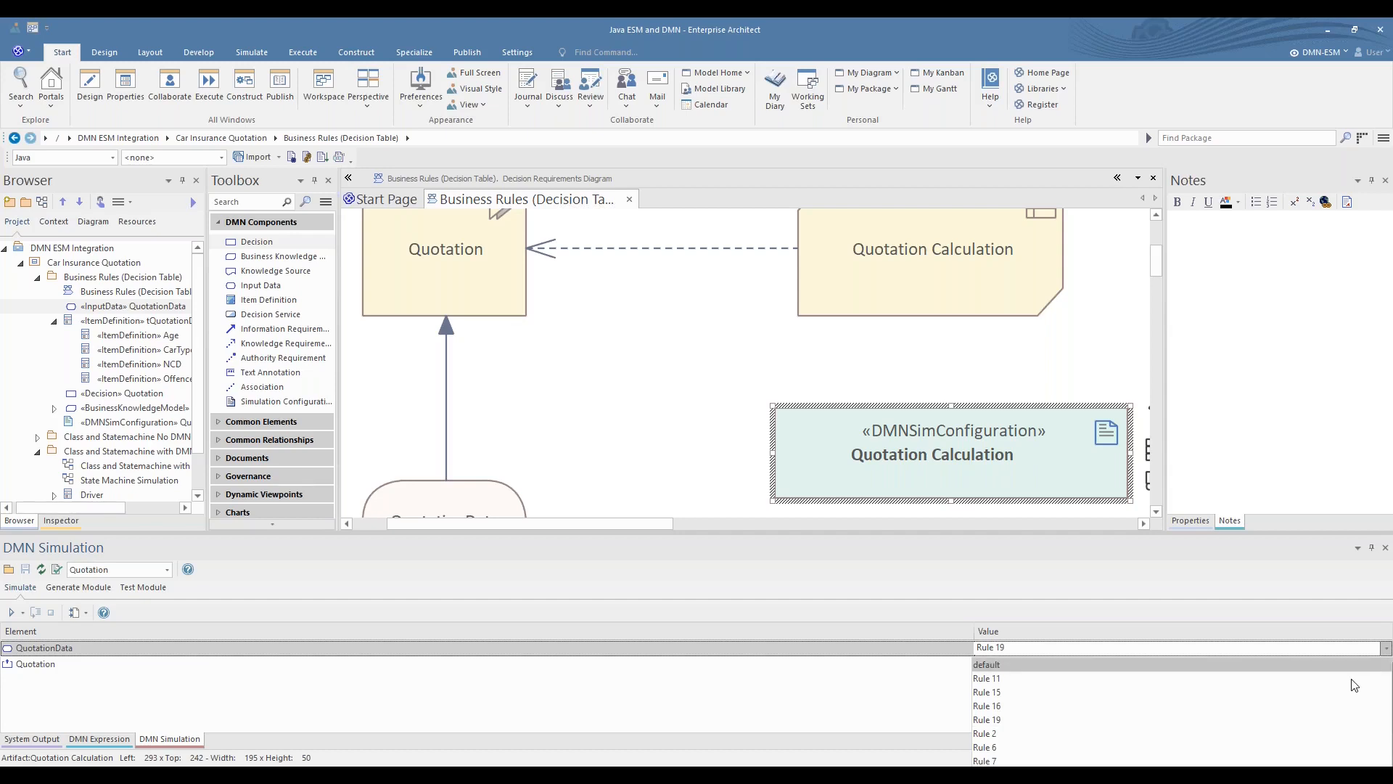
left_click(1041, 761)
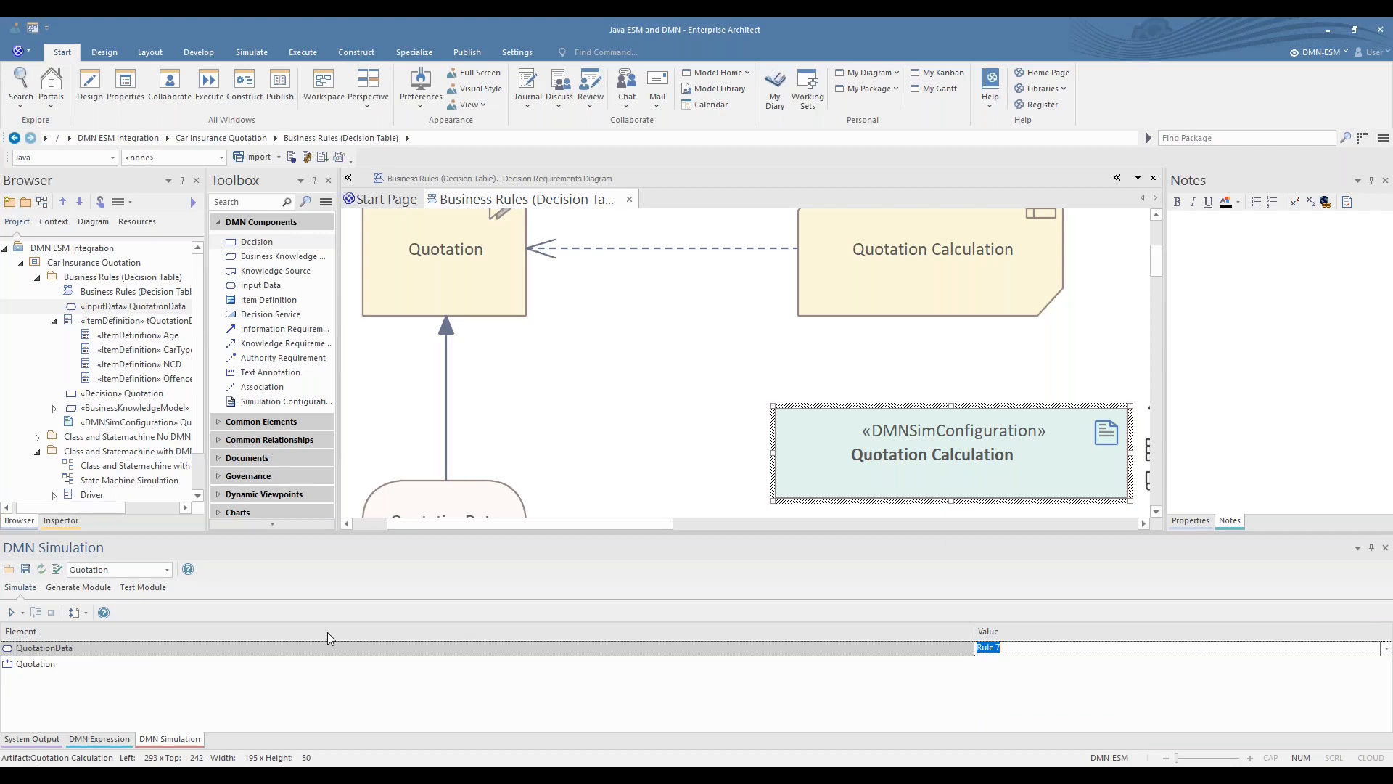
left_click(10, 612)
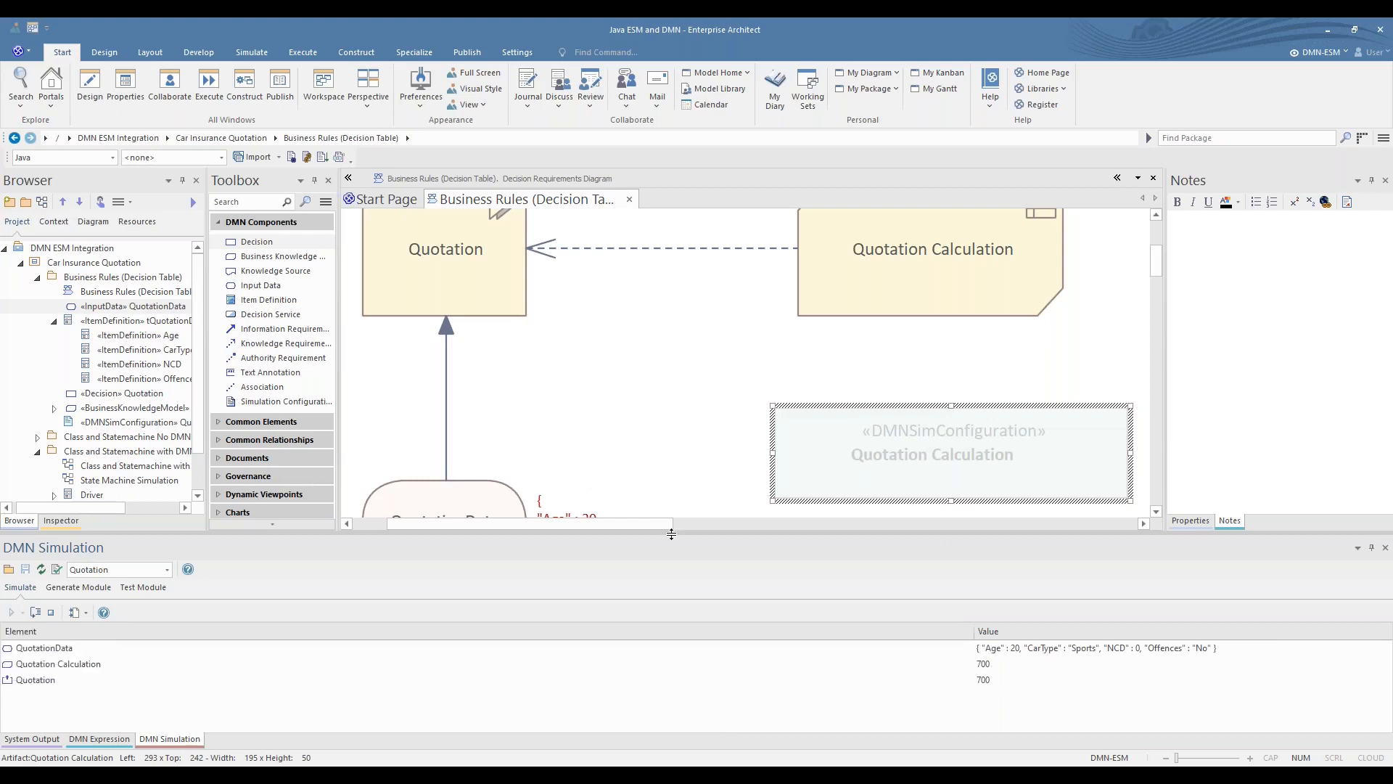
left_click_drag(671, 533, 671, 619)
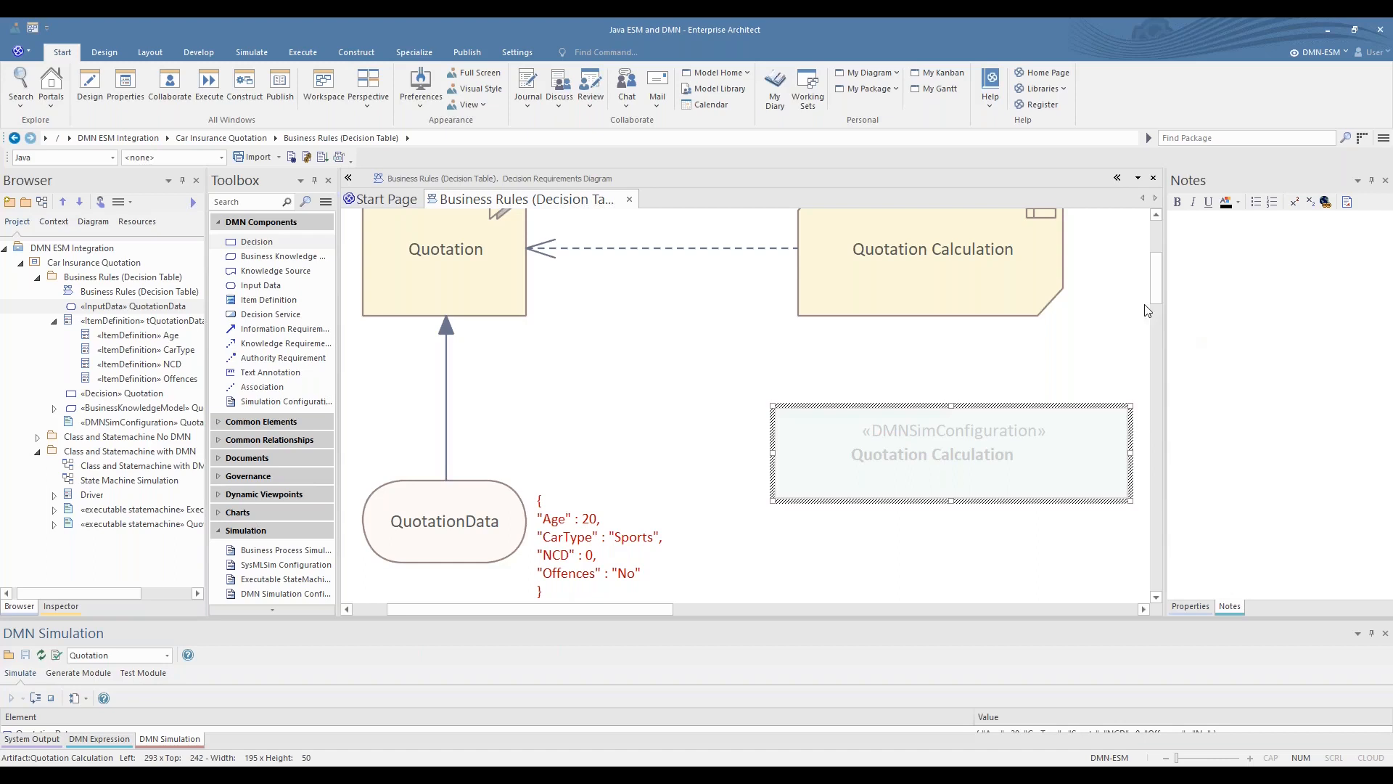
left_click_drag(1159, 290, 1159, 246)
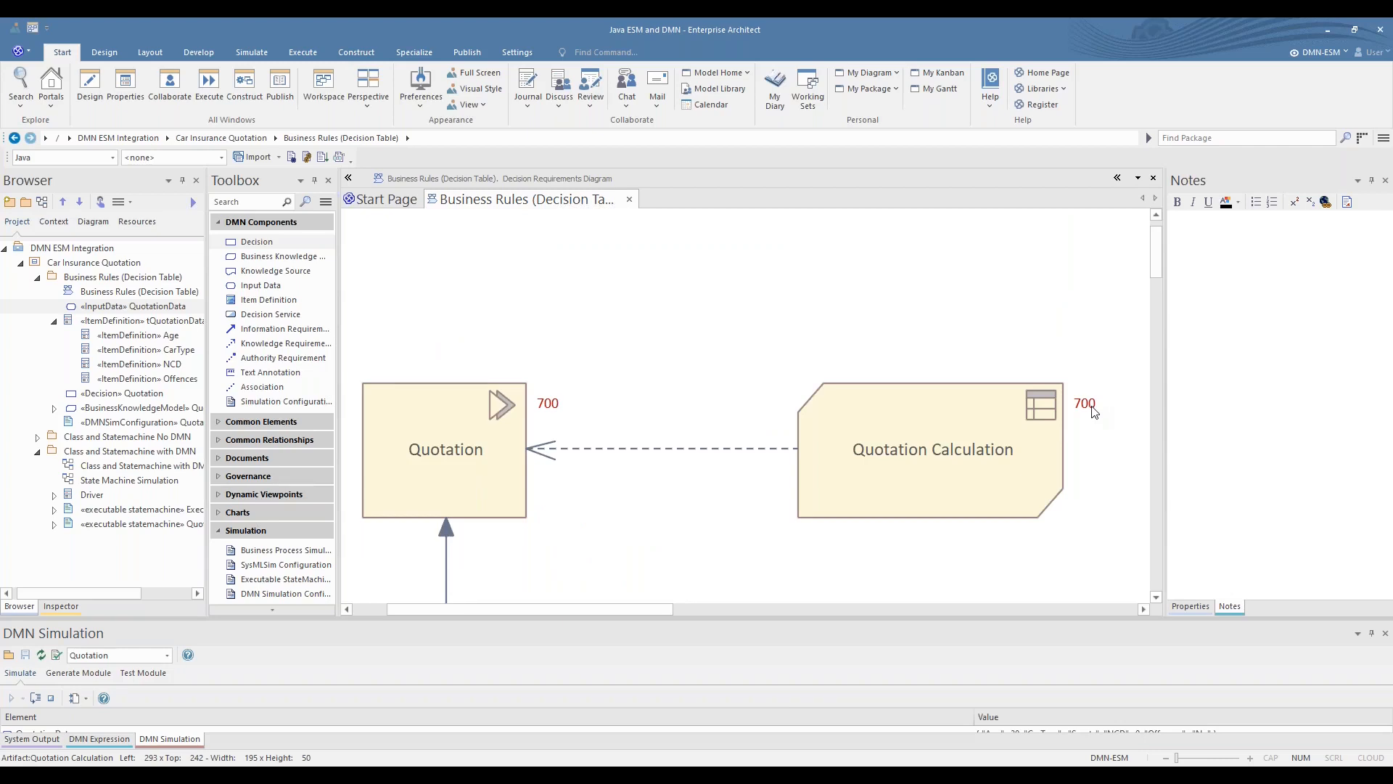
- Check rule 7 and its premium in the Quotation Calculation decision table, including the table's input parameter values for simulation
double_click(912, 433)
left_click_drag(943, 621, 951, 355)
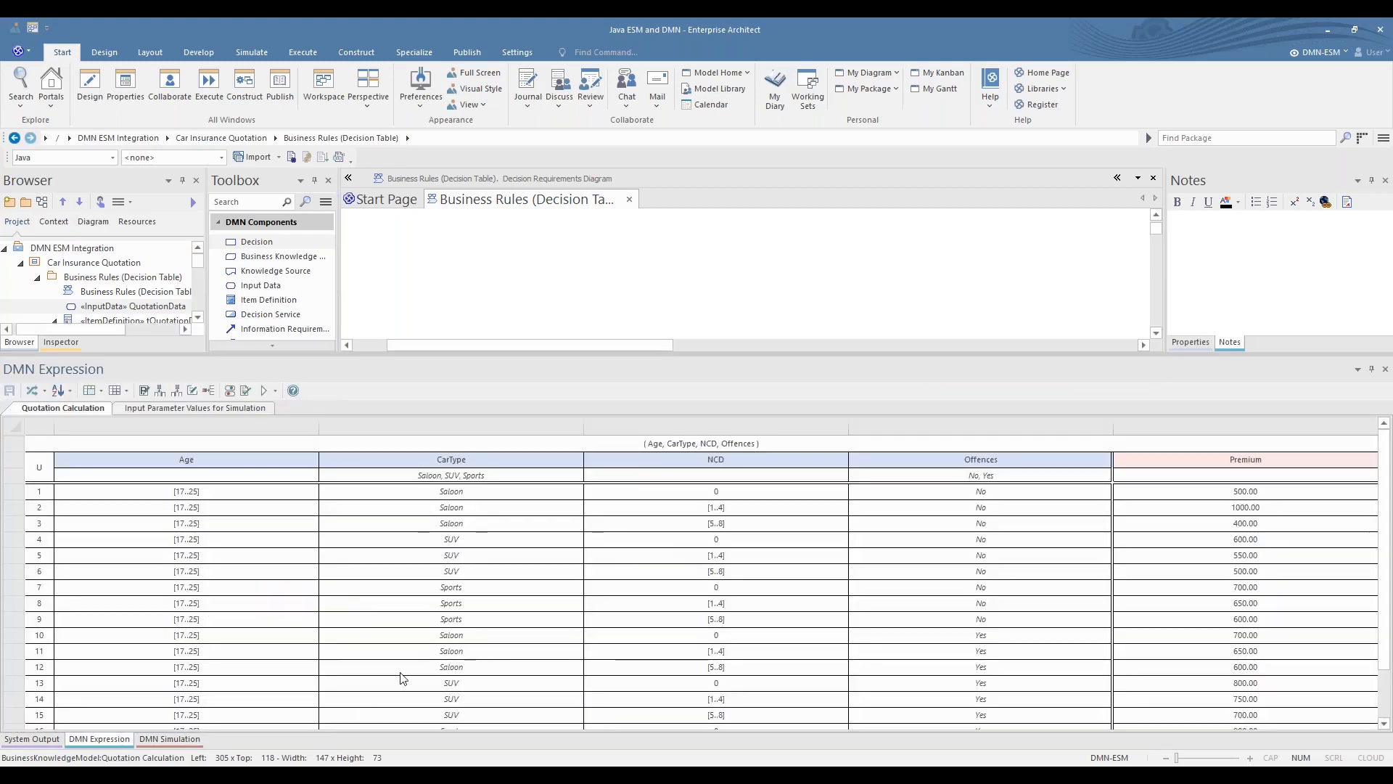
left_click(38, 588)
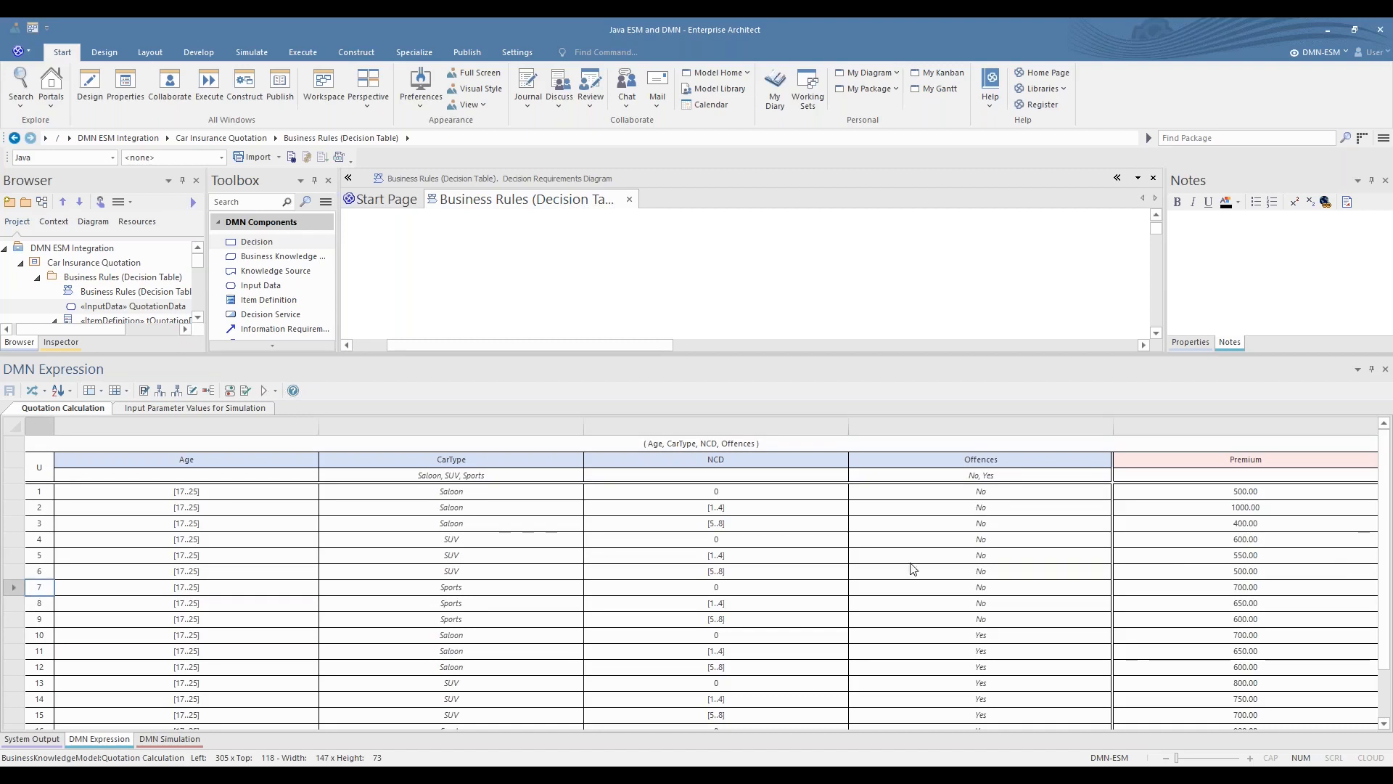
left_click(1268, 589)
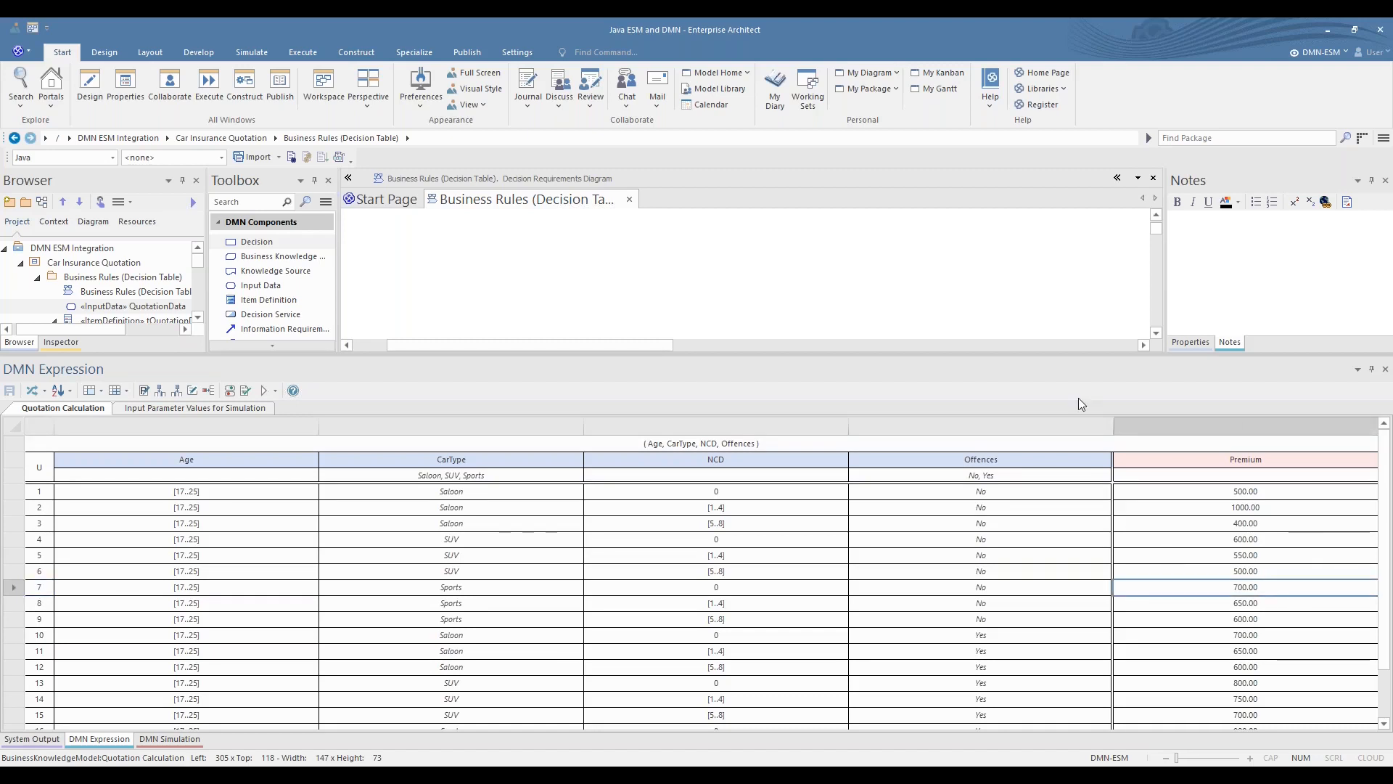
left_click_drag(1017, 352, 1012, 593)
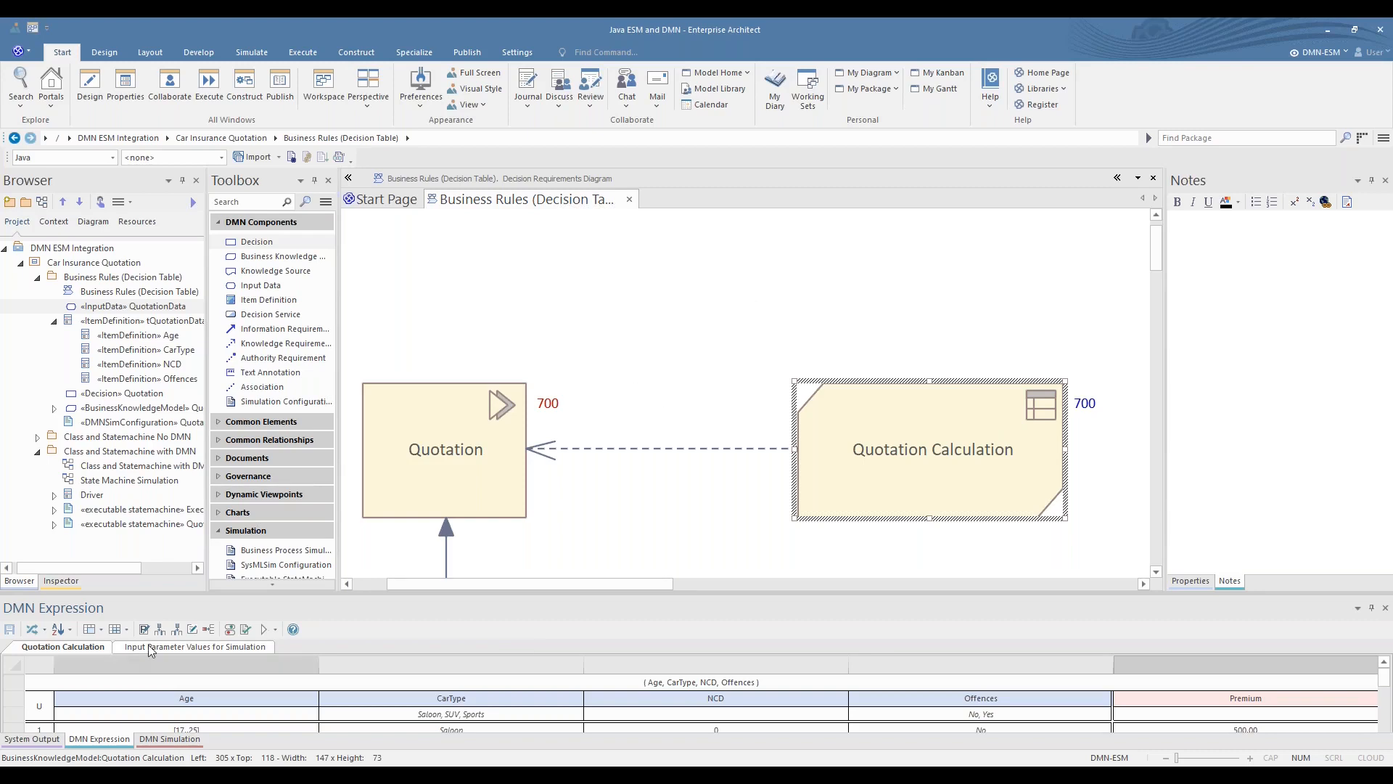
left_click(203, 646)
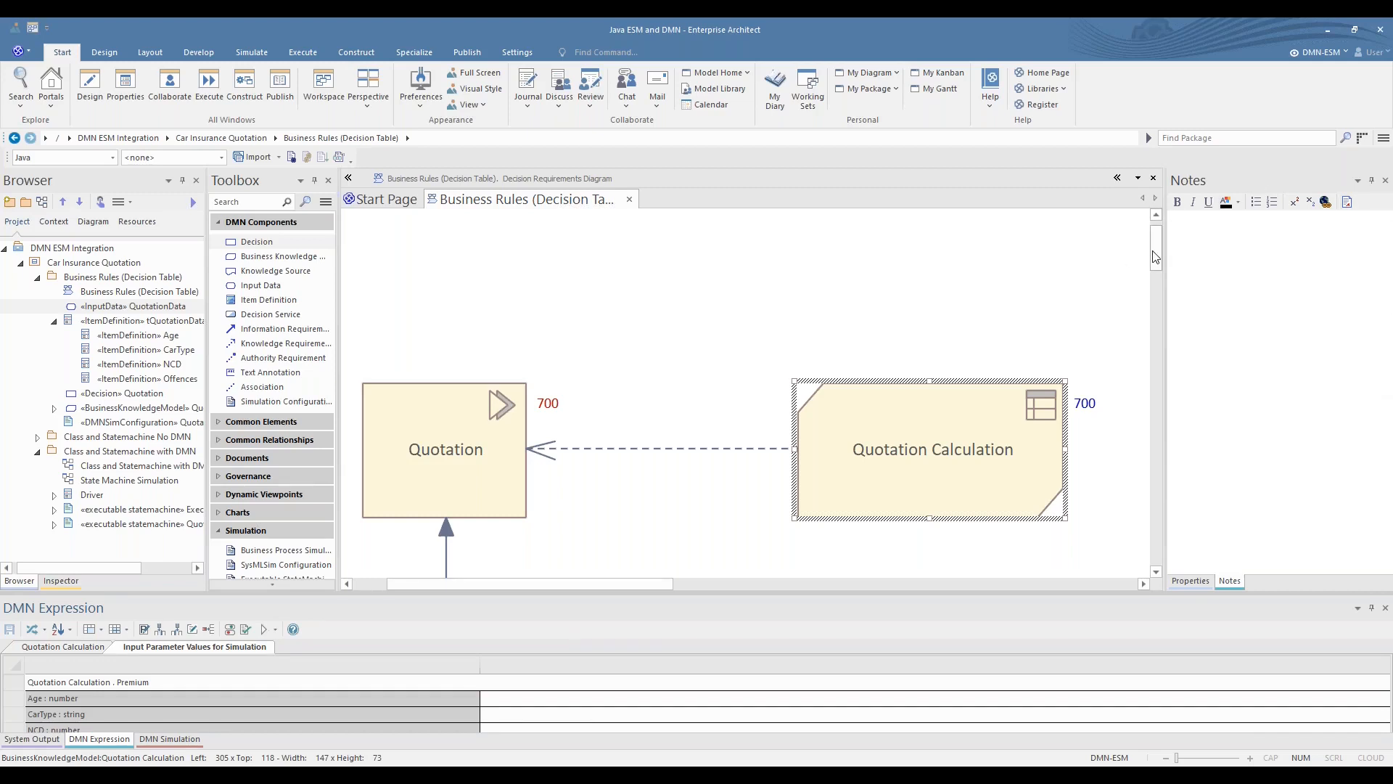
- Reopen the Quotation Calculation simulation configuration, rerun the simulation with the Rule 7 data set and stop it
left_click_drag(1155, 251, 1155, 284)
double_click(1023, 359)
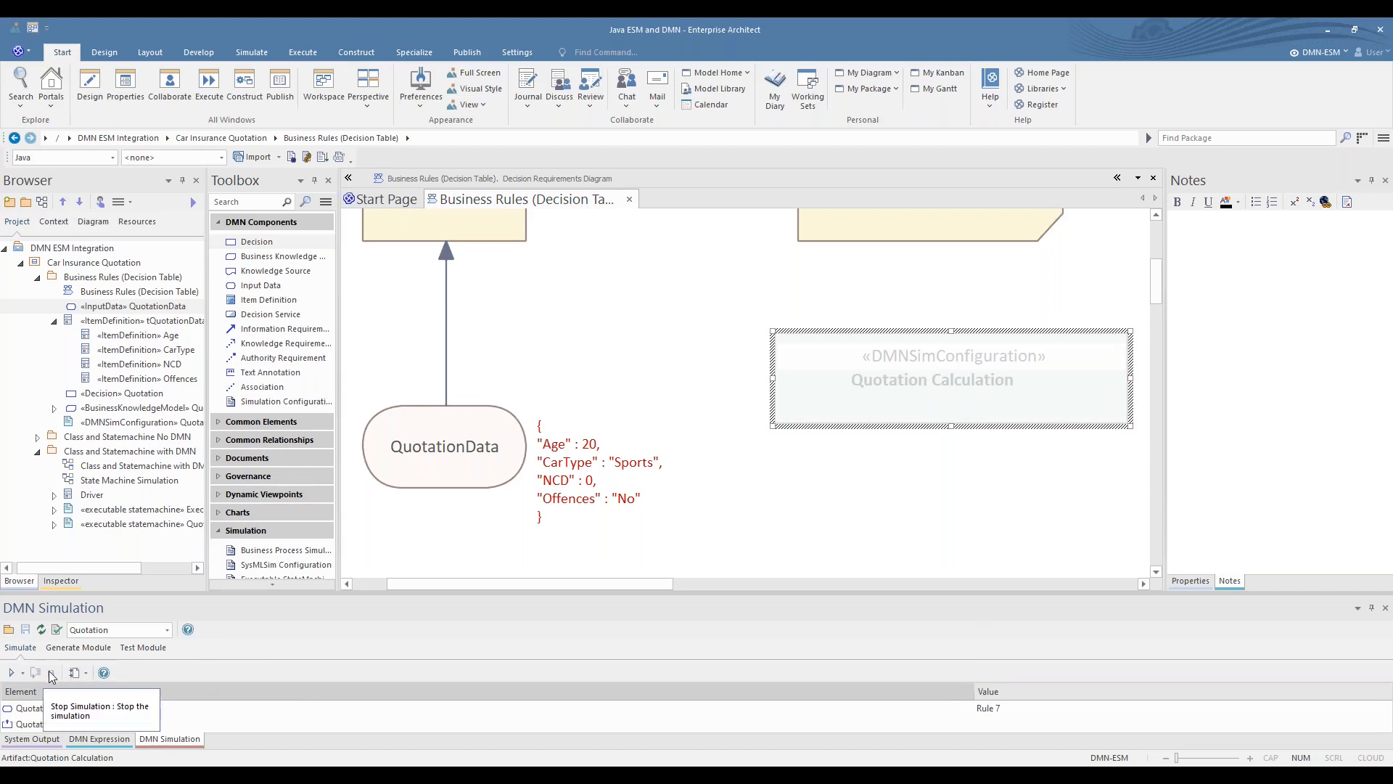
left_click(53, 673)
left_click(11, 672)
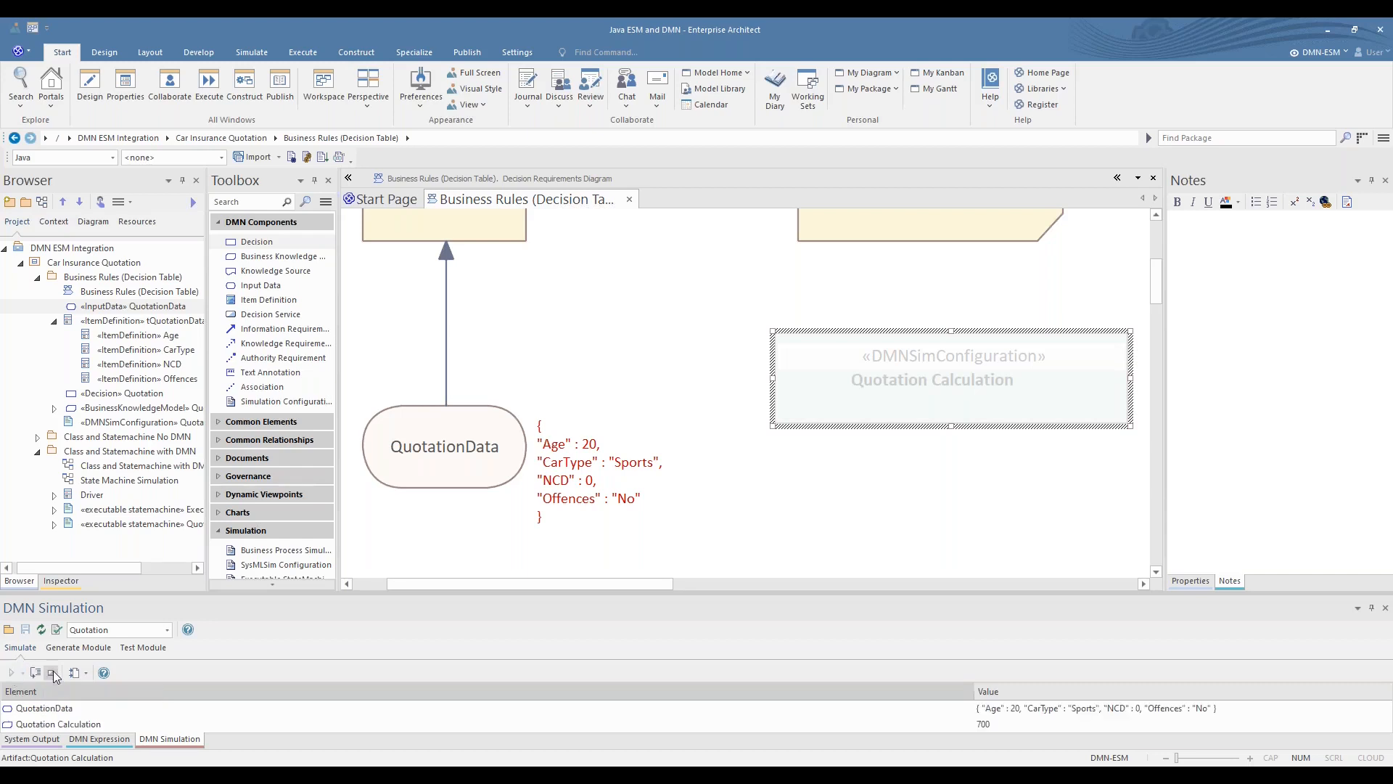
left_click(52, 672)
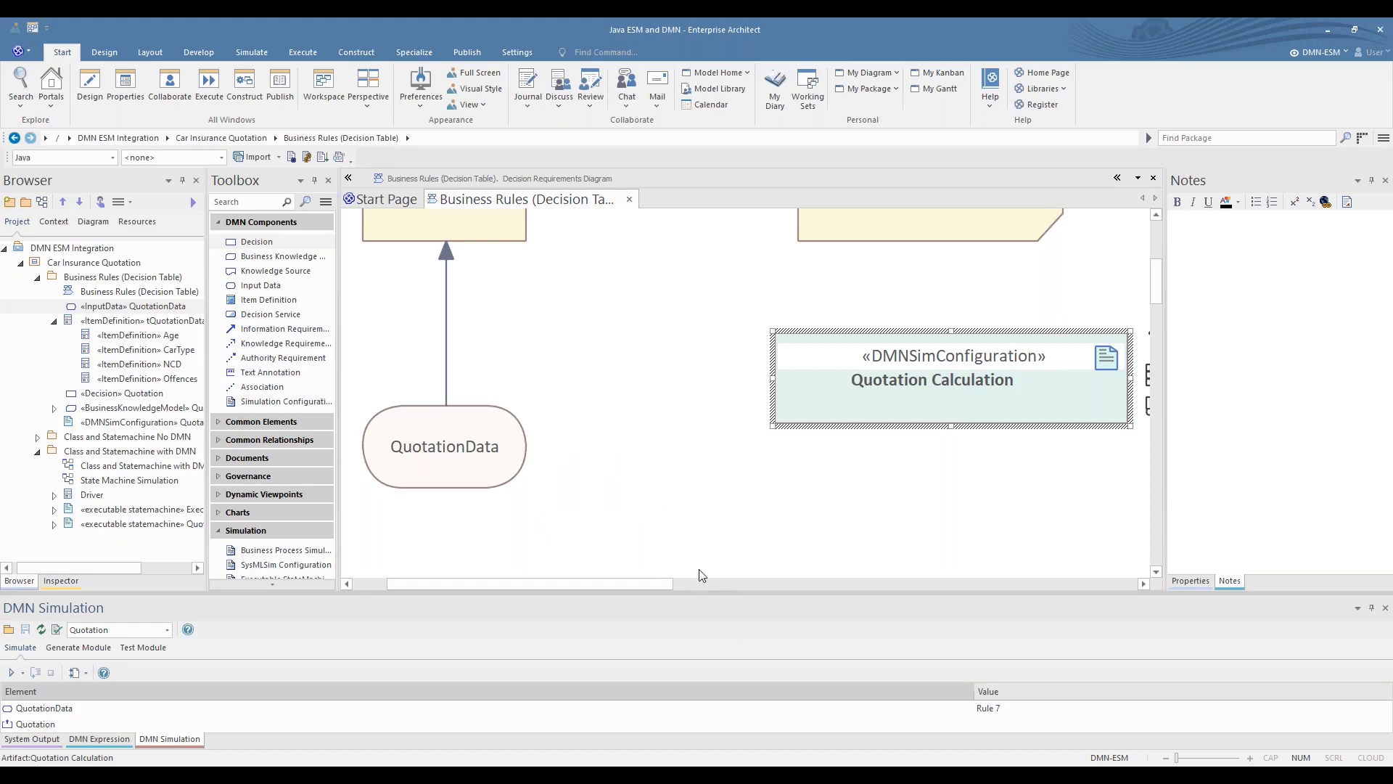
scroll(703, 575, "up", 3)
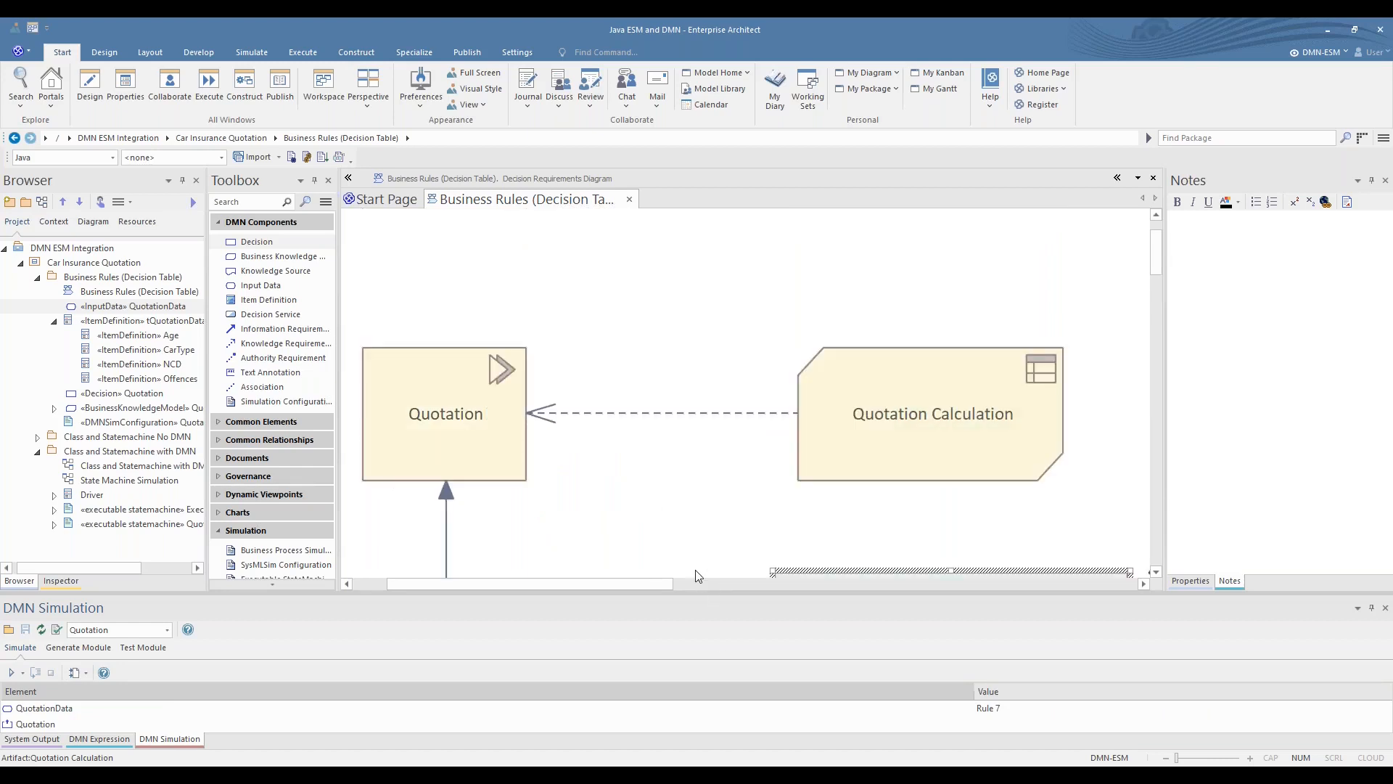
scroll(694, 581, "down", 3)
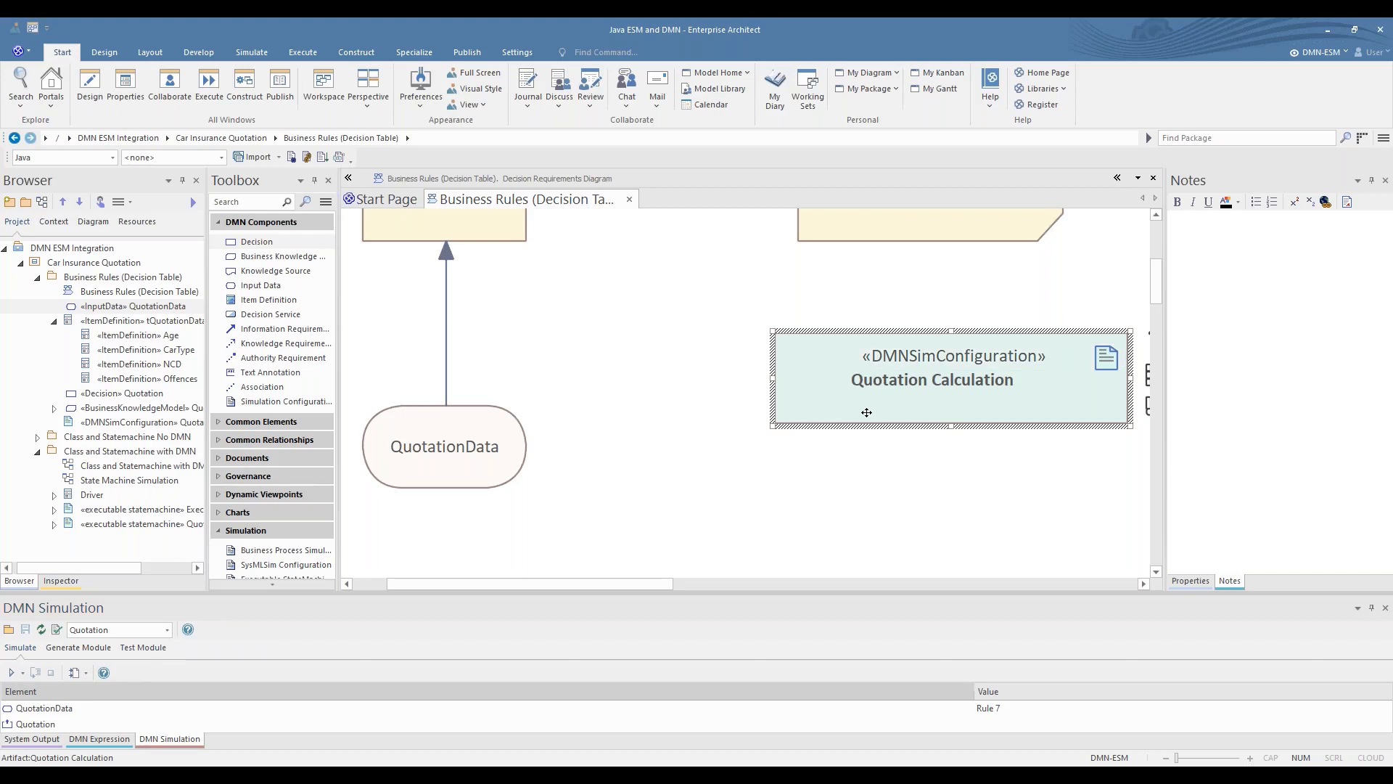
- Check the save location of Quotation_Module.java, keep its path, and generate the Java DMN module
left_click(63, 648)
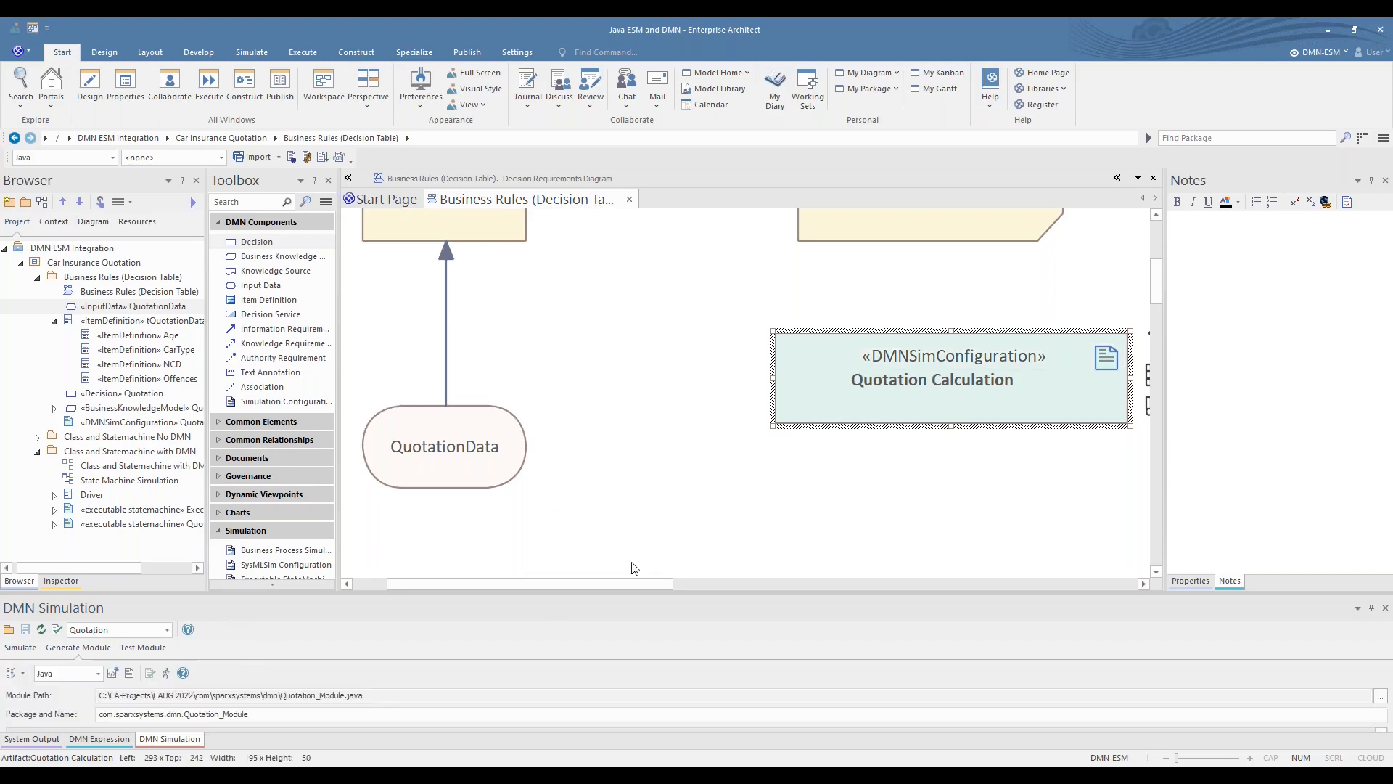
left_click_drag(624, 590, 595, 443)
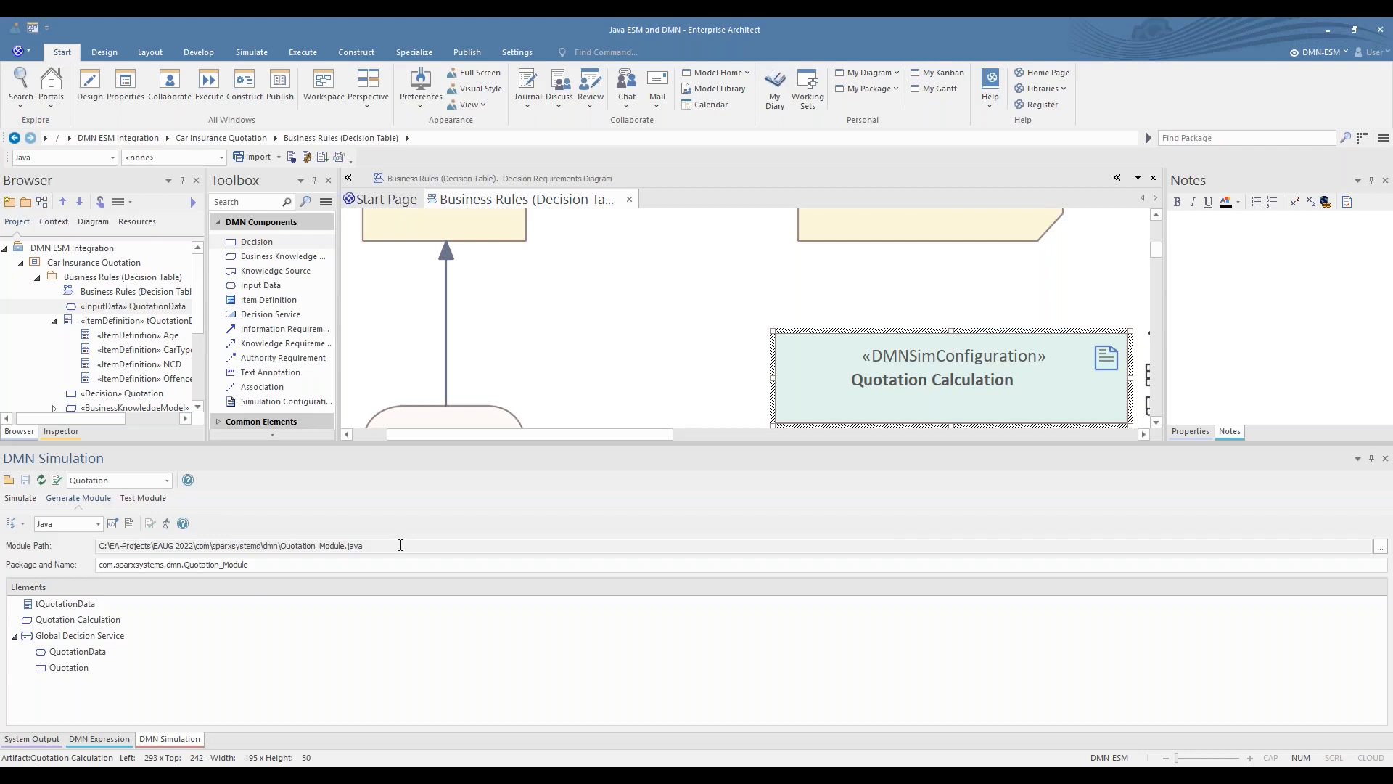
left_click(1380, 546)
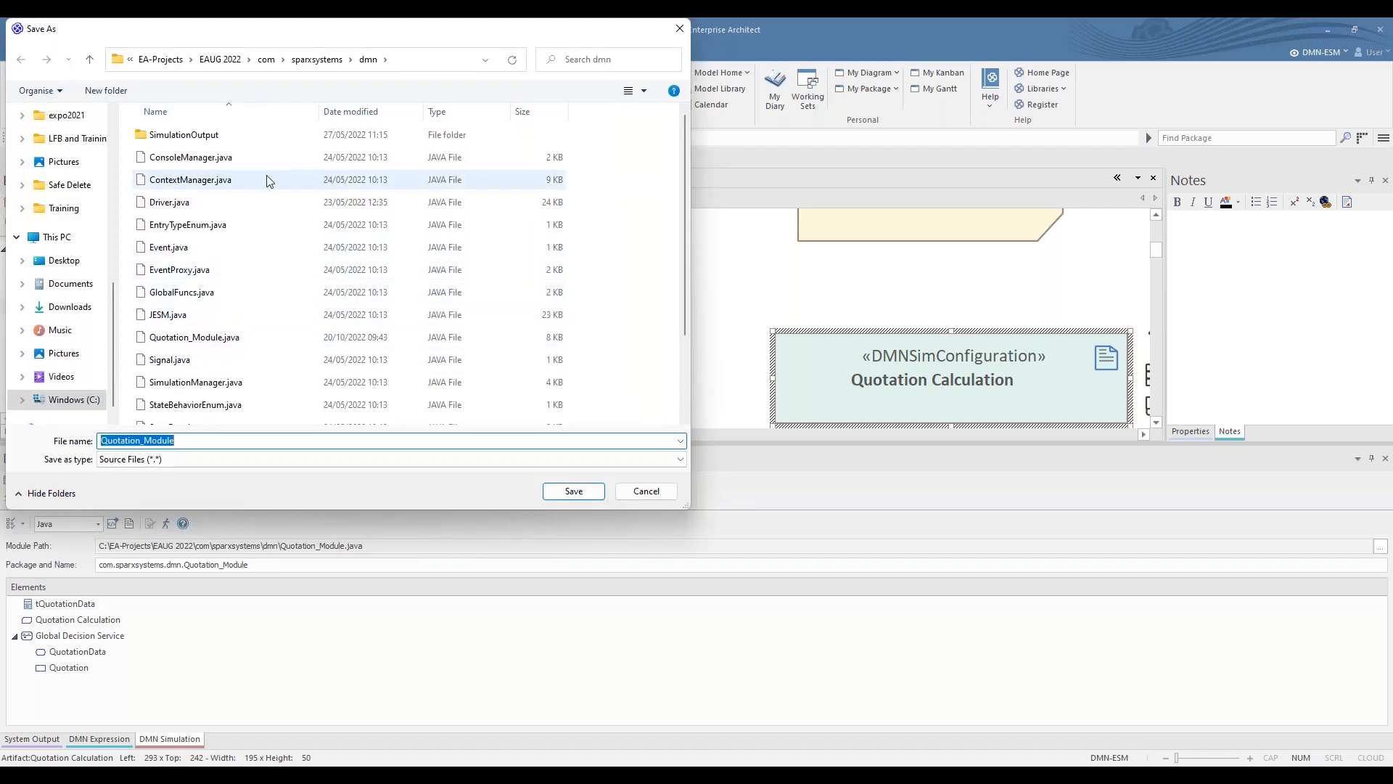
left_click(660, 494)
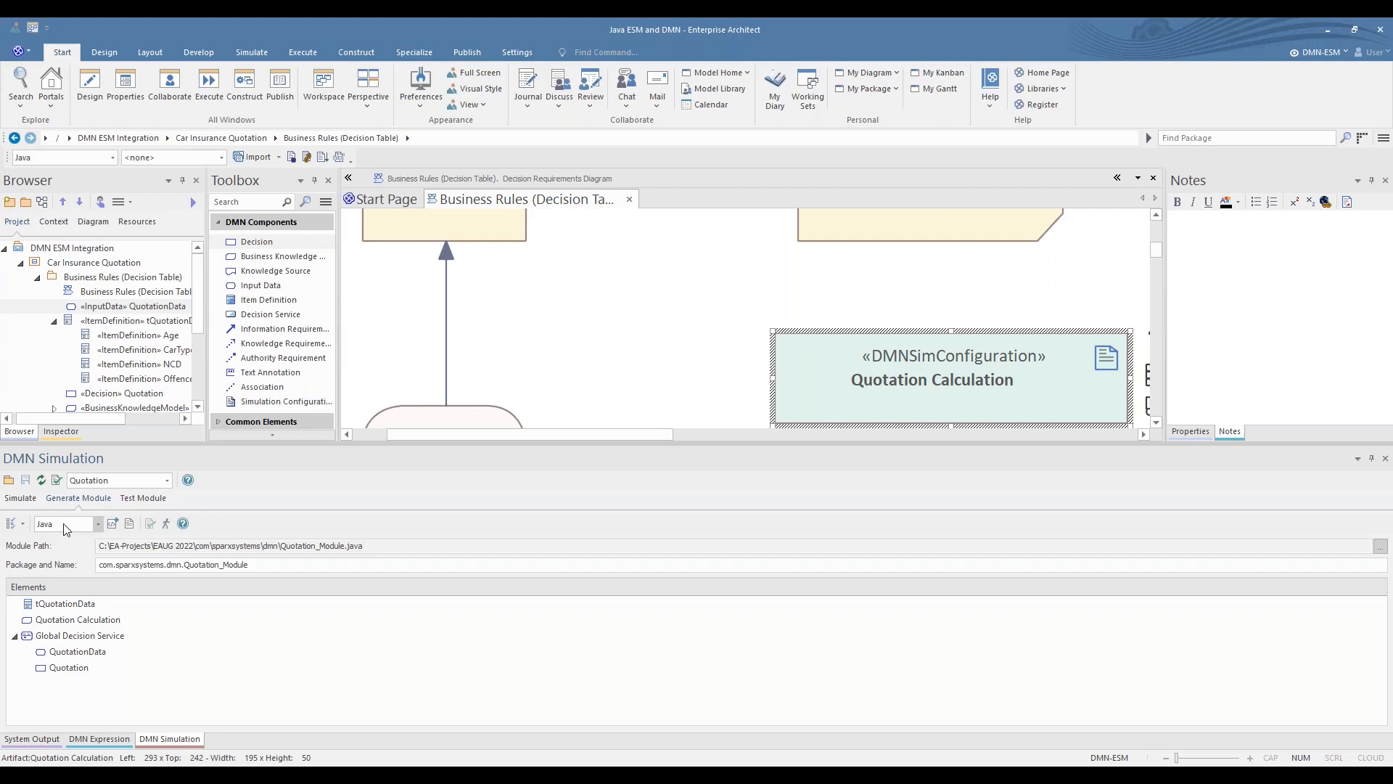
left_click(114, 521)
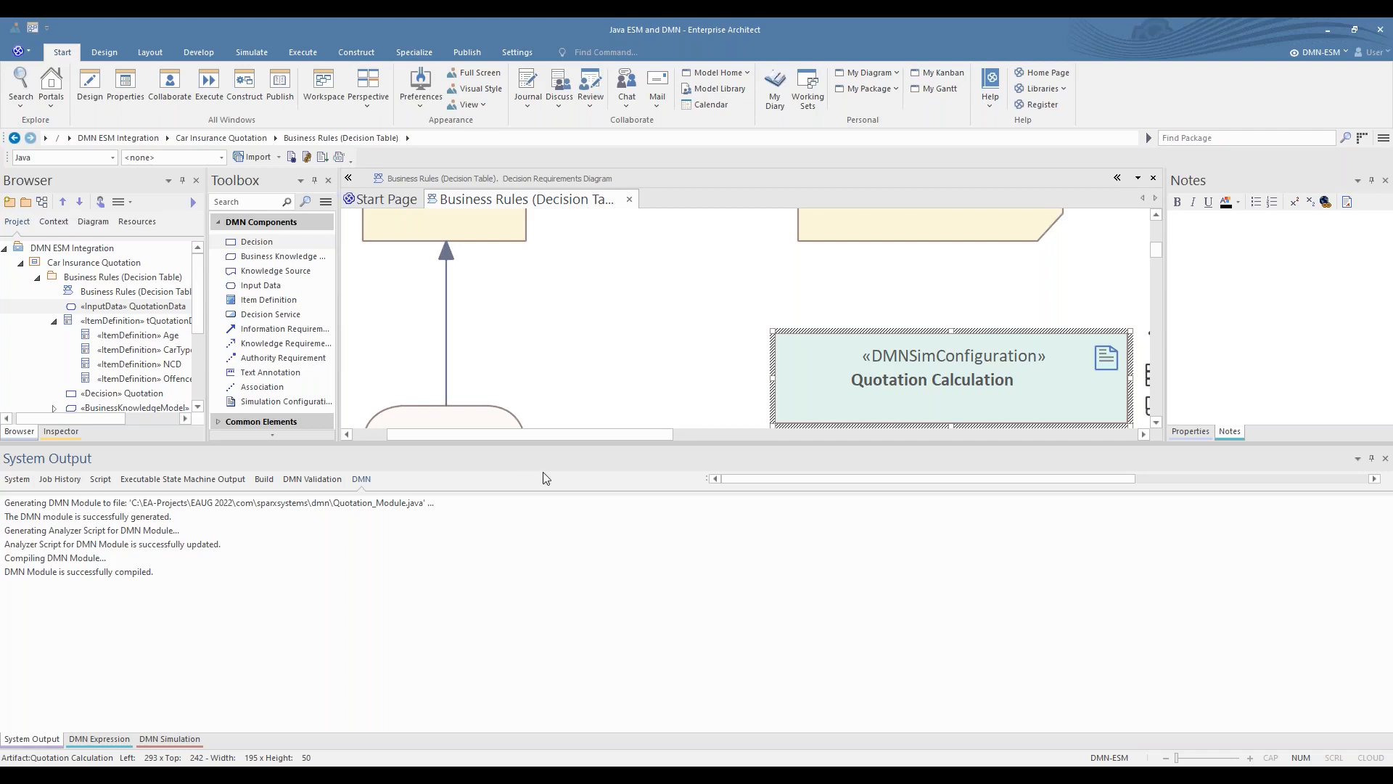
left_click_drag(682, 444, 696, 596)
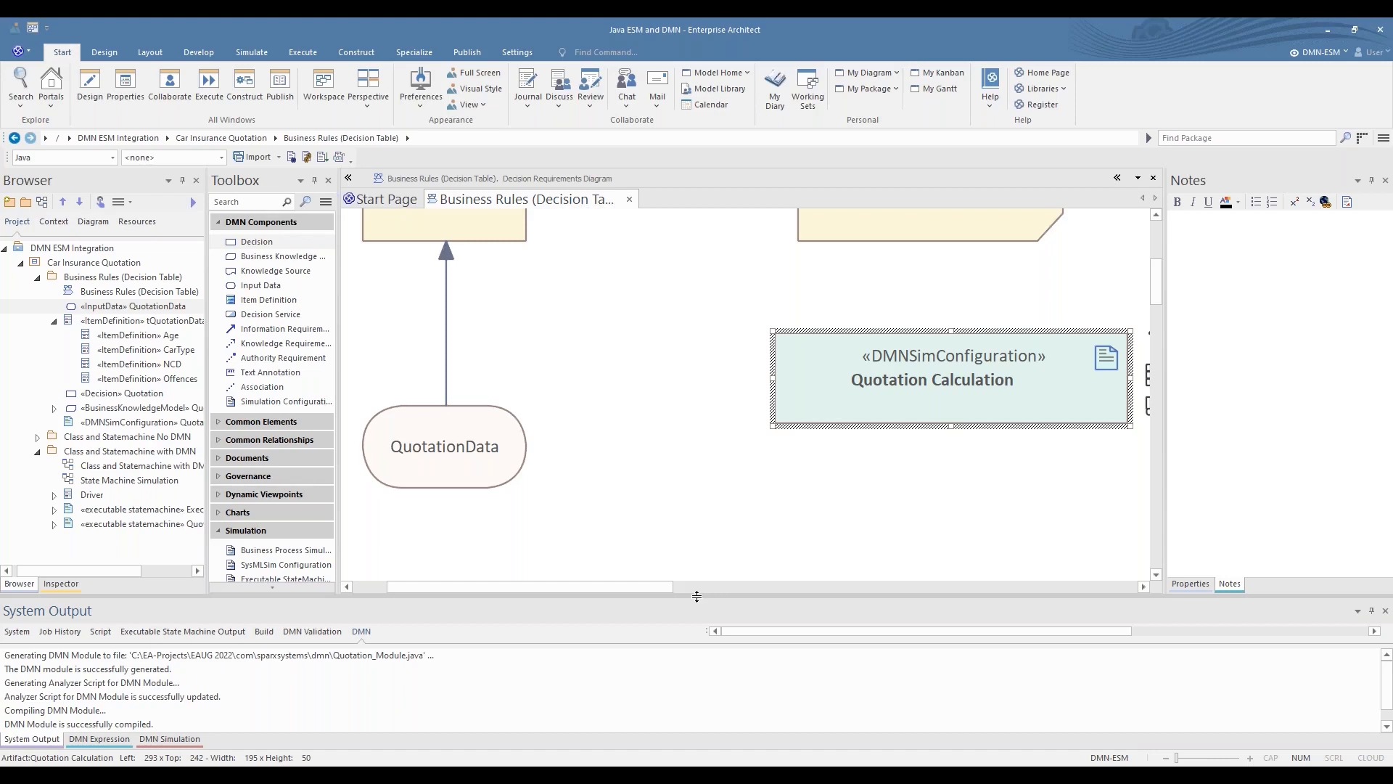
- Close the Business Rules diagram and open the Class and Statemachine No DMN class diagram
left_click(628, 201)
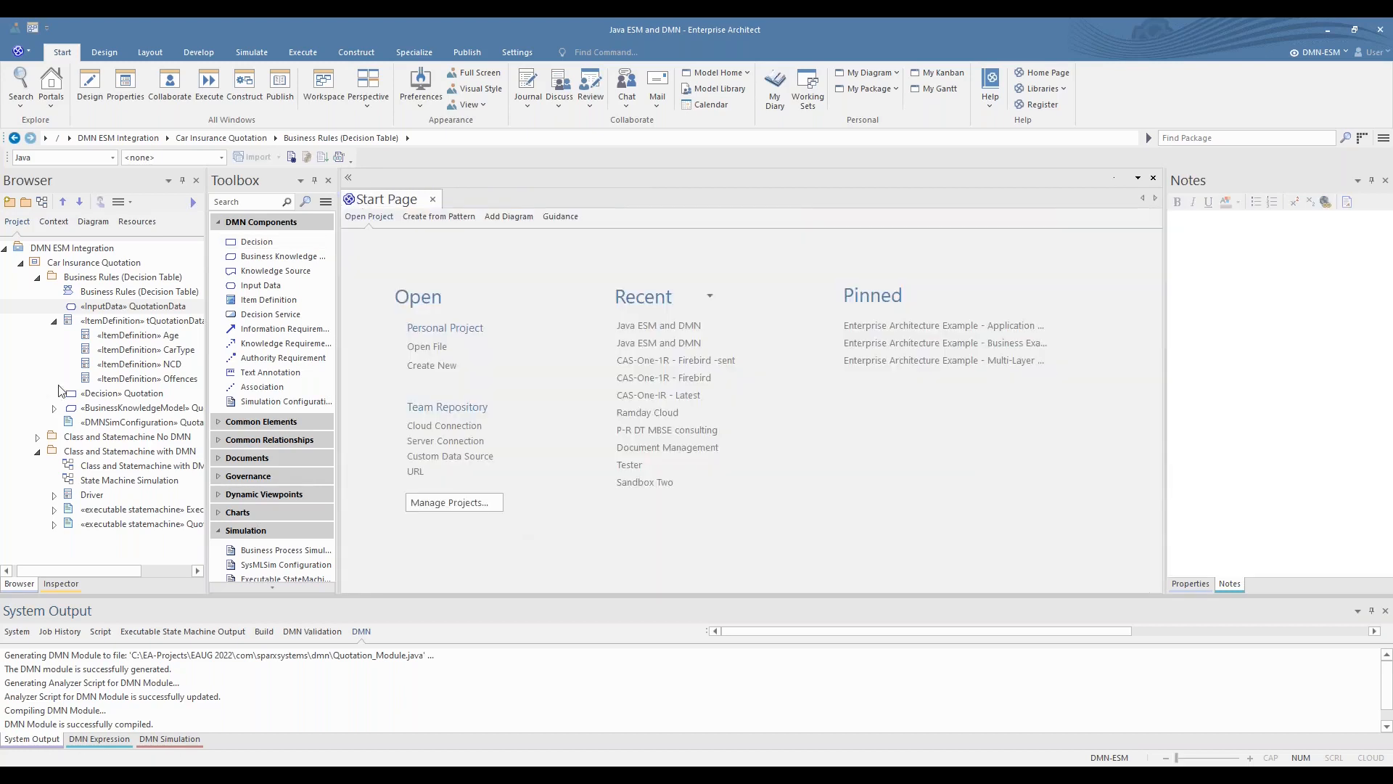
left_click(37, 278)
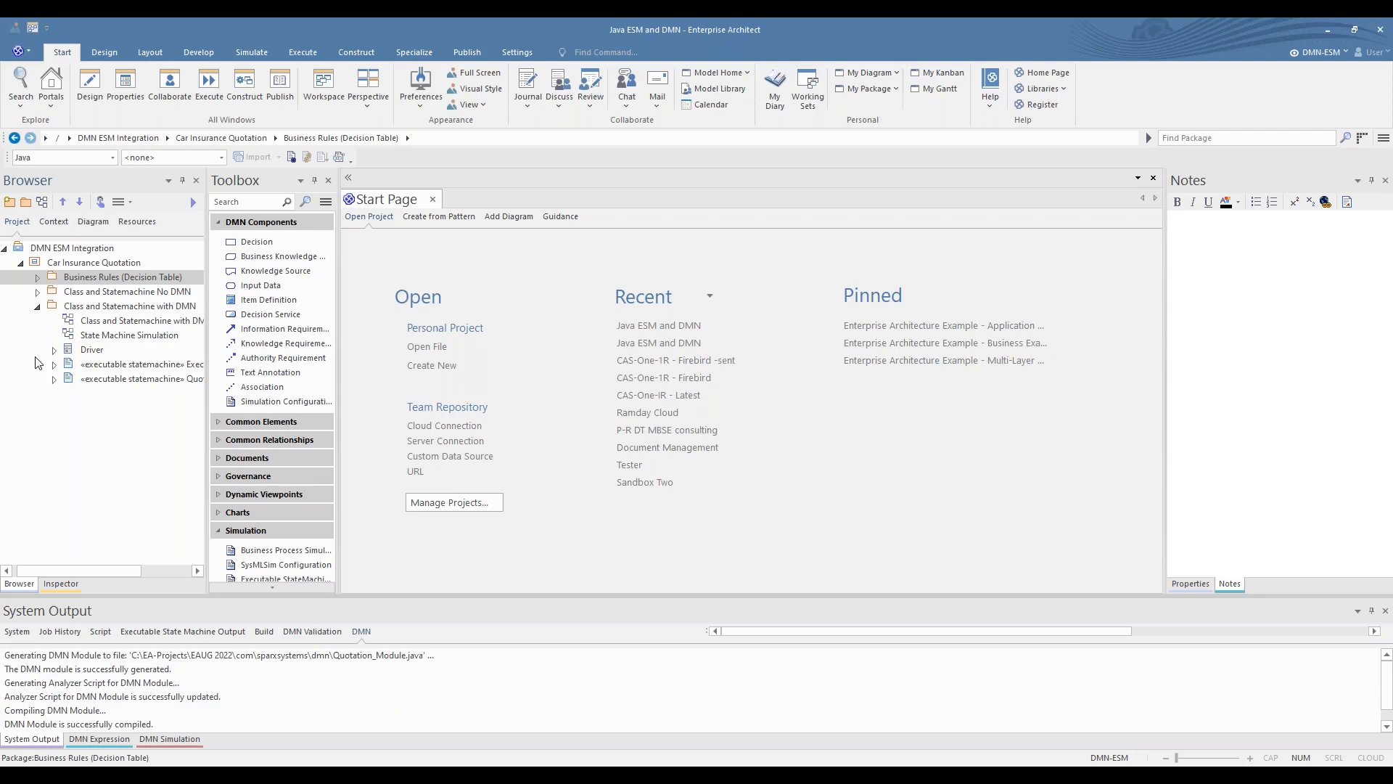
left_click(38, 292)
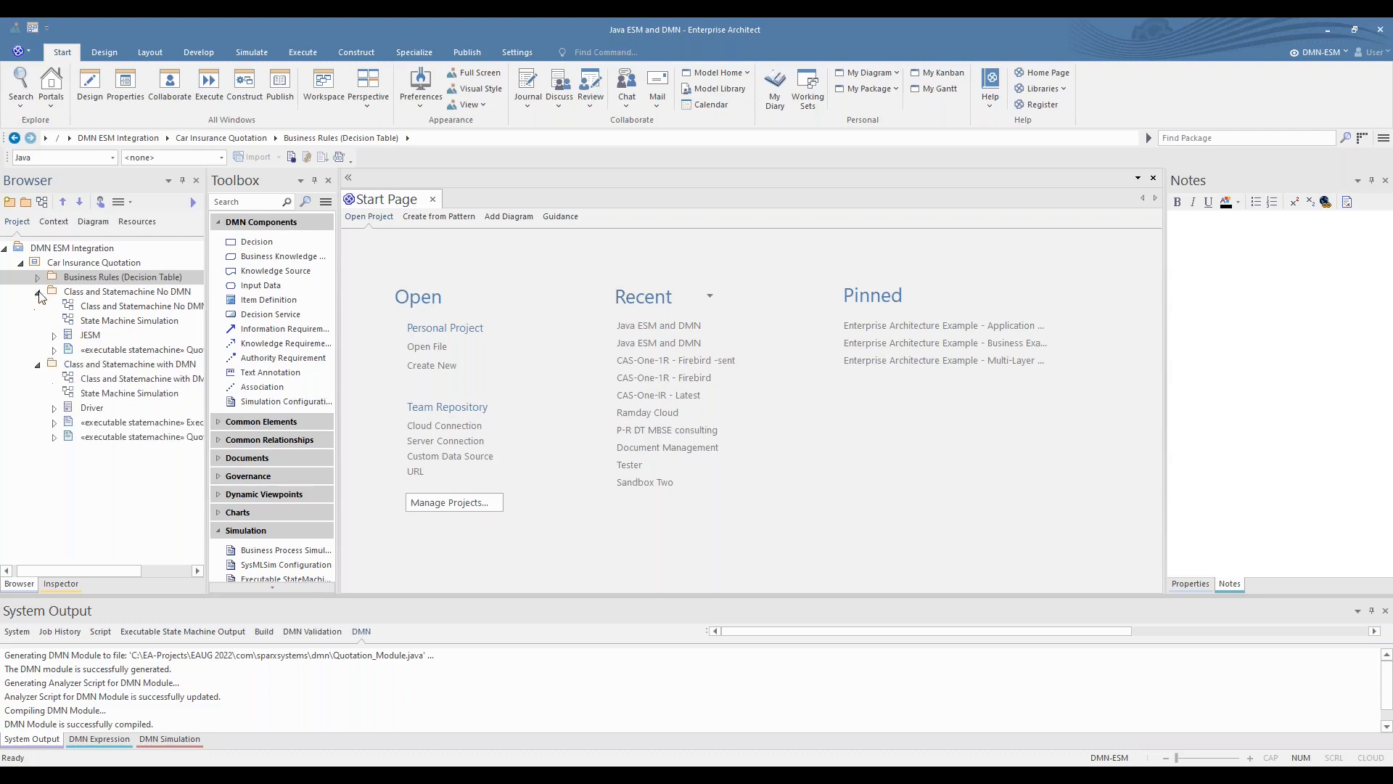
double_click(135, 310)
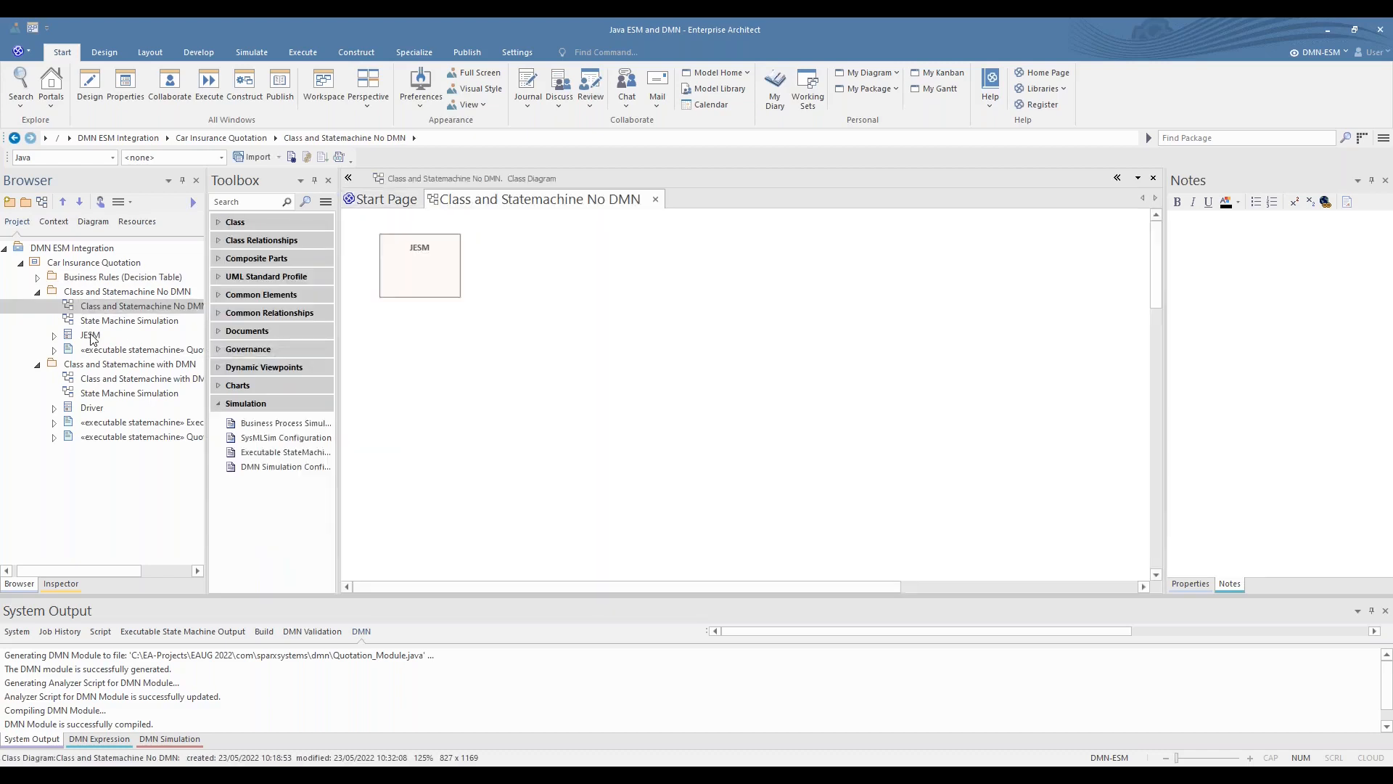
left_click(38, 291)
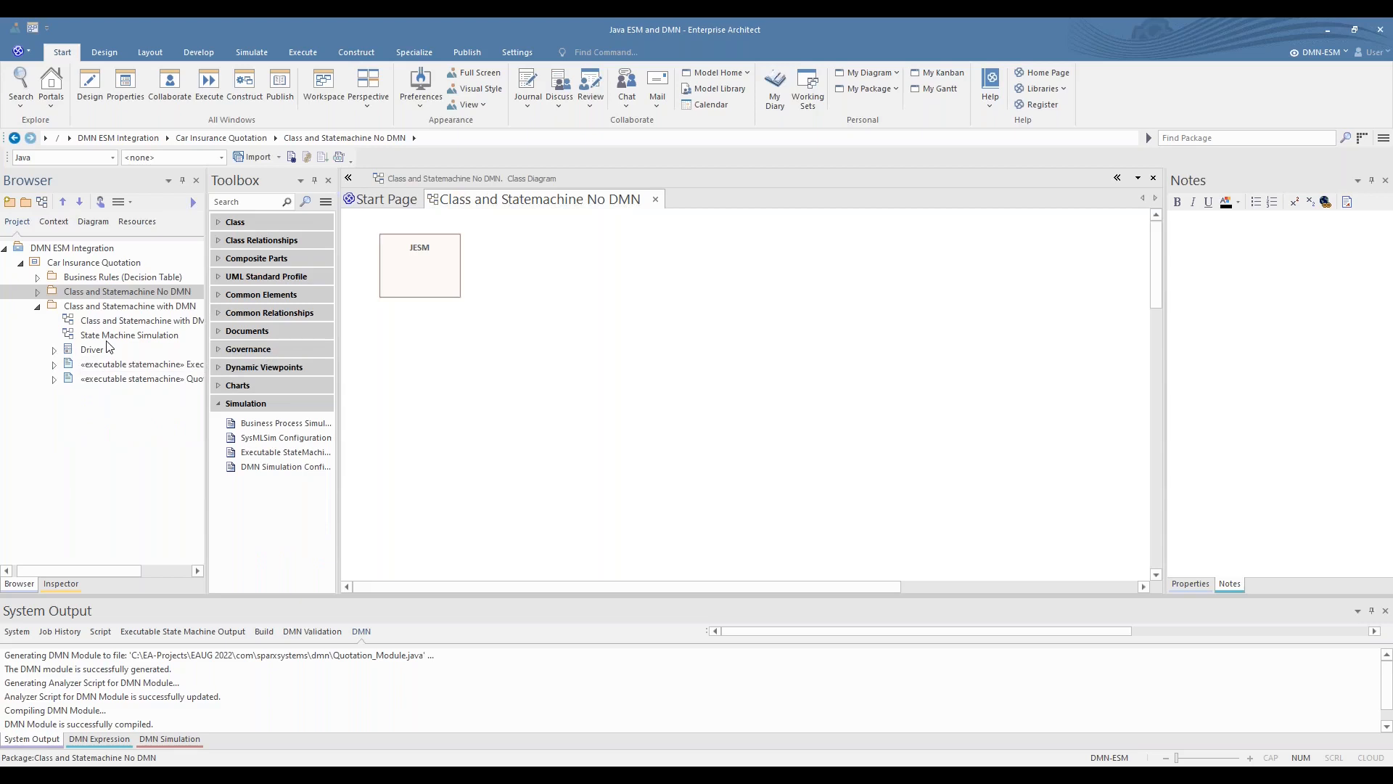
- Open the Class and Statemachine with DMN class diagram and look through the Driver class's attributes and operations in the project tree
left_click(116, 317)
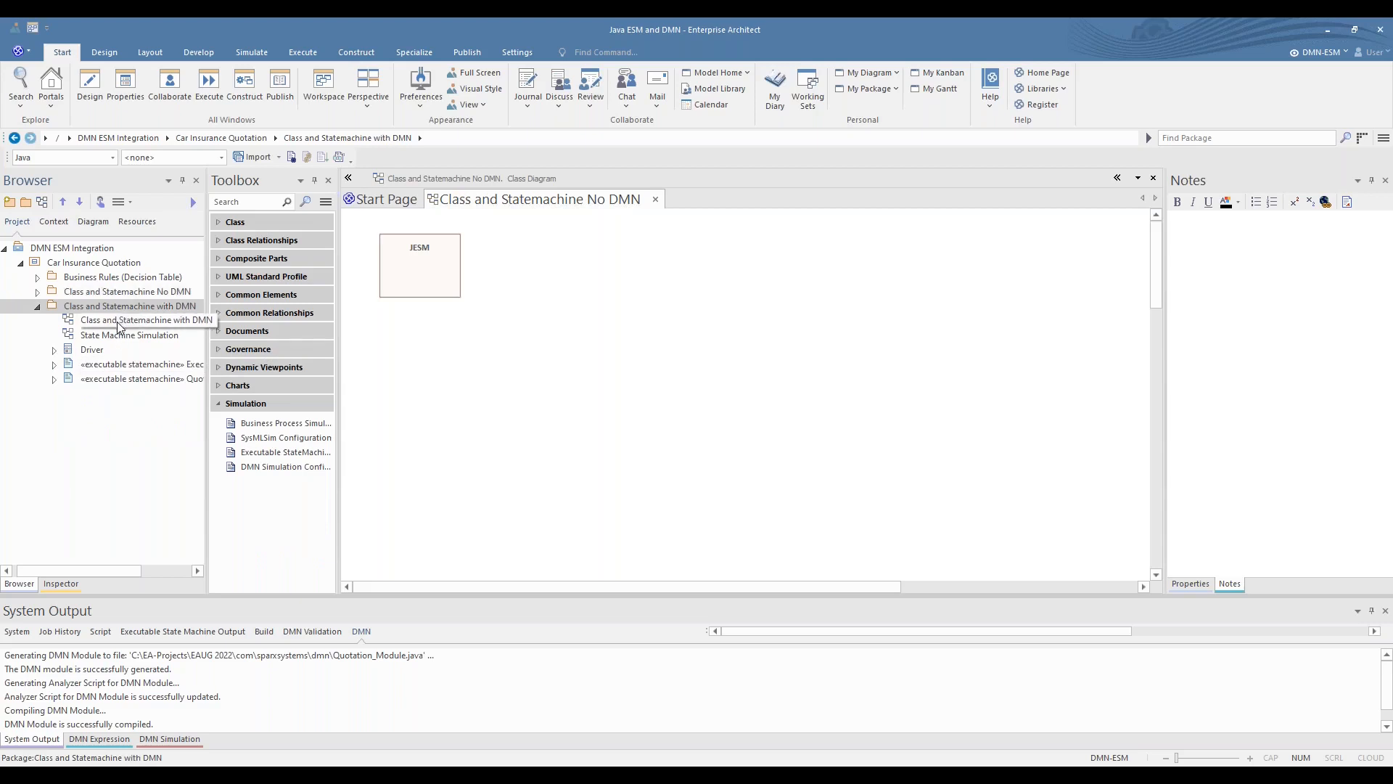
double_click(118, 324)
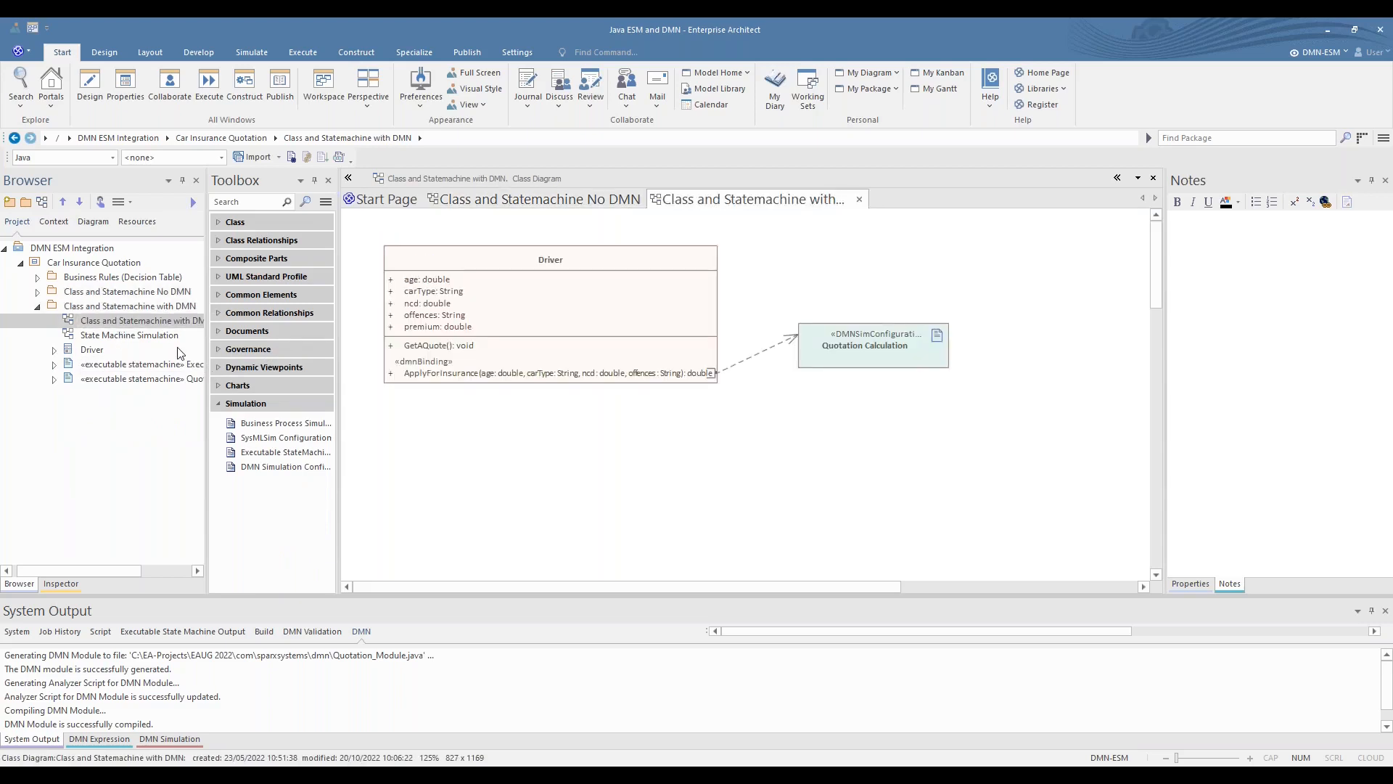
left_click(113, 336)
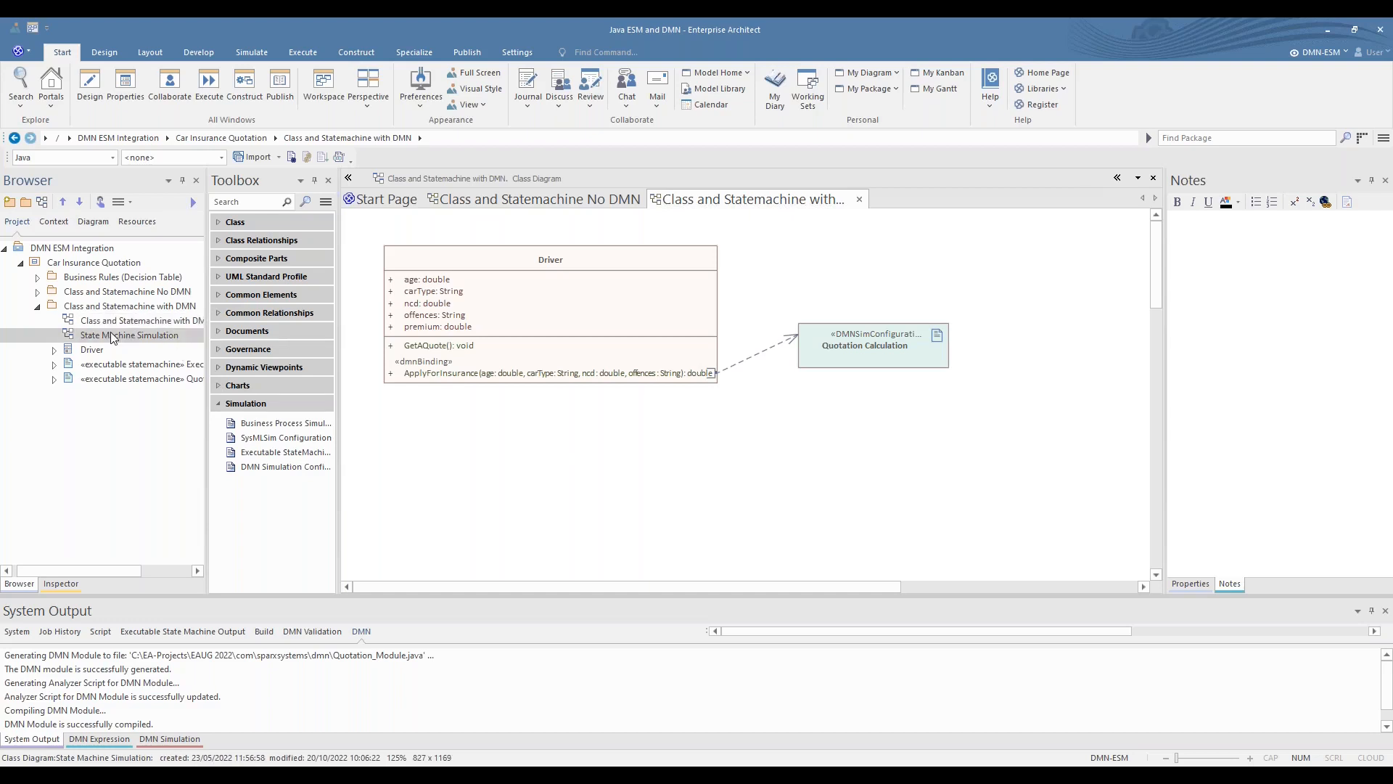
left_click(53, 349)
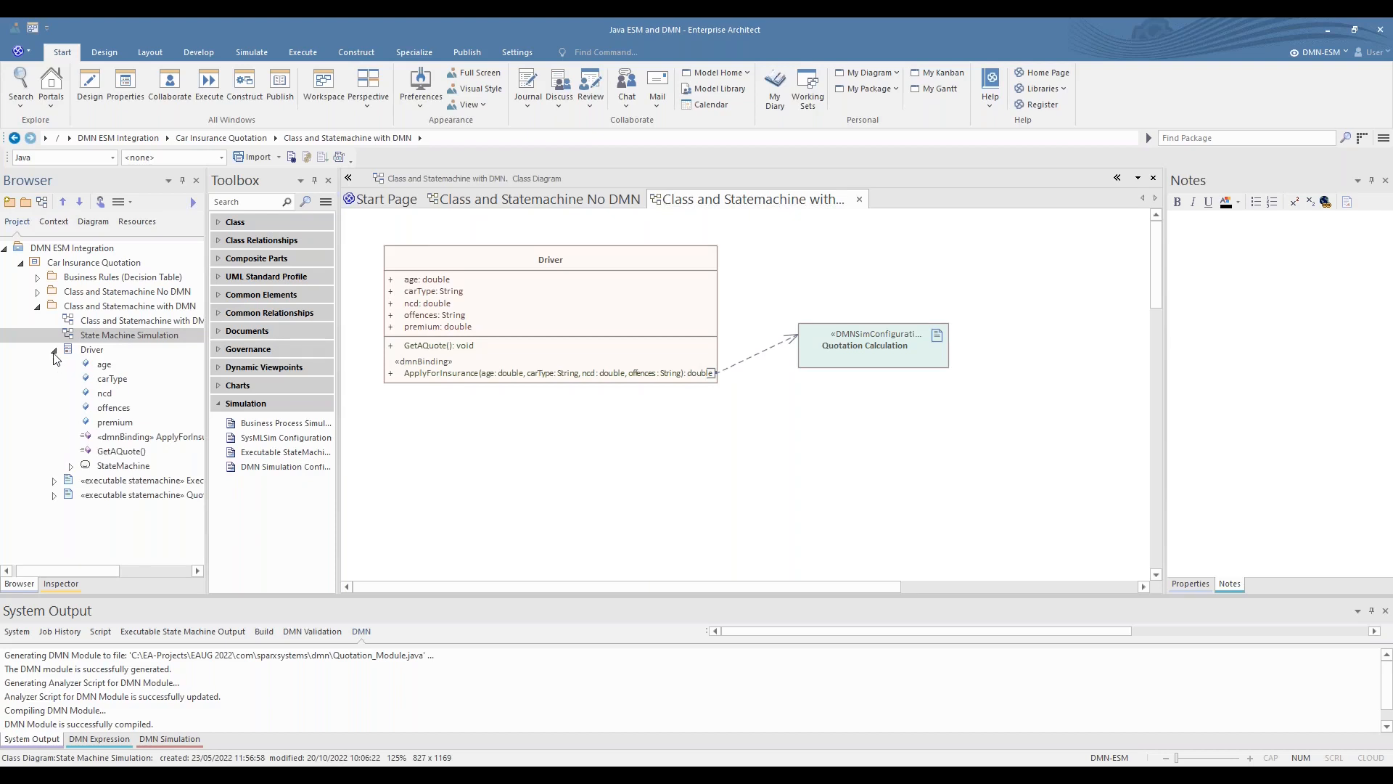
left_click(54, 349)
- Expand the Class and Statemachine No DMN package down to JESM's state machine and open its StateMachine diagram
left_click(35, 277)
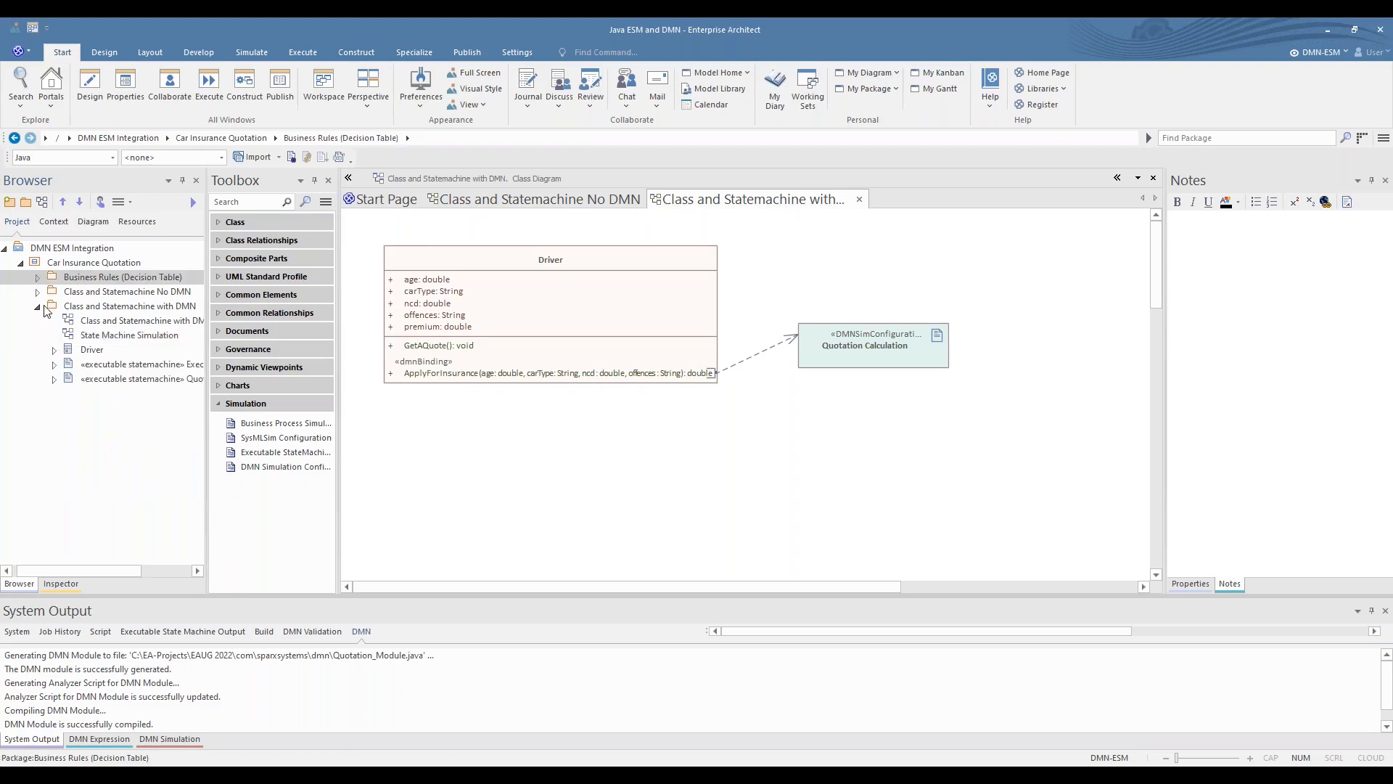
left_click(37, 291)
left_click(55, 336)
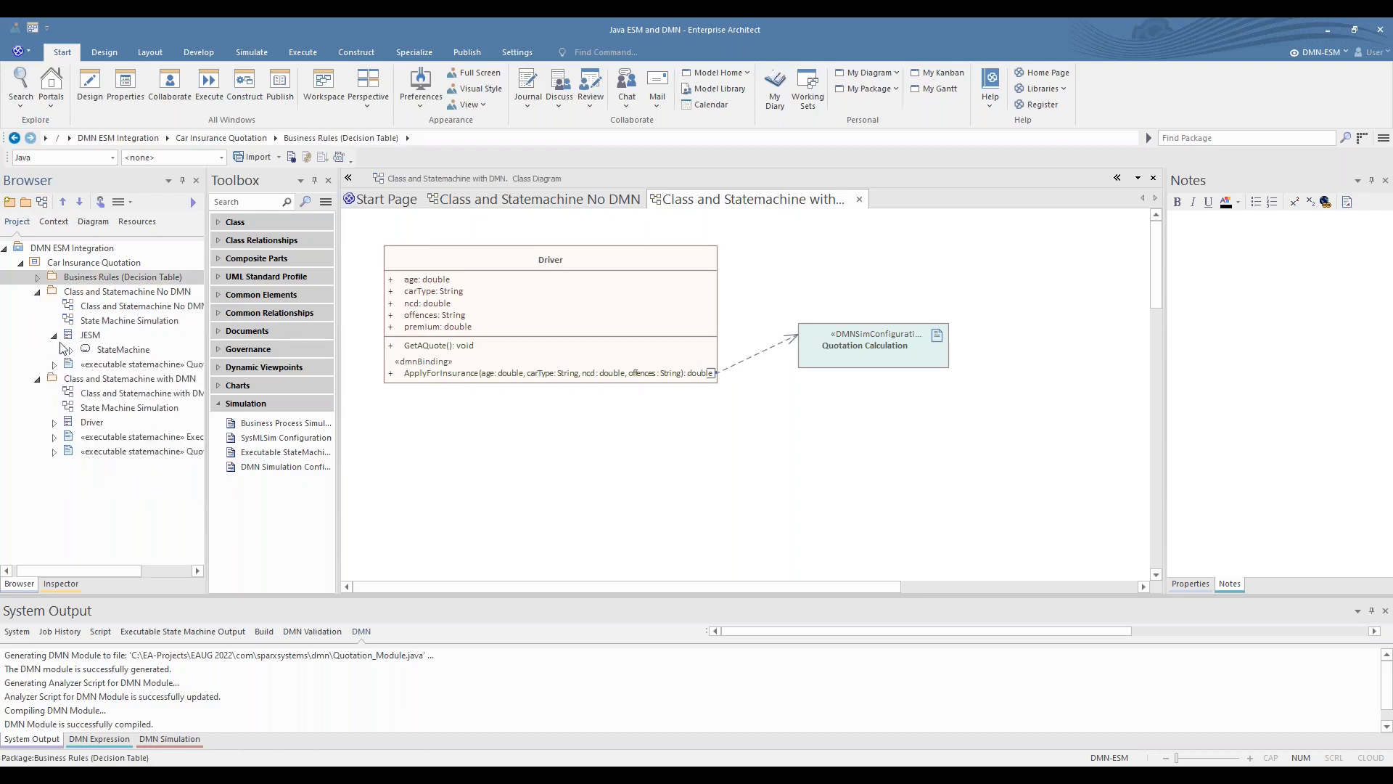
left_click(71, 350)
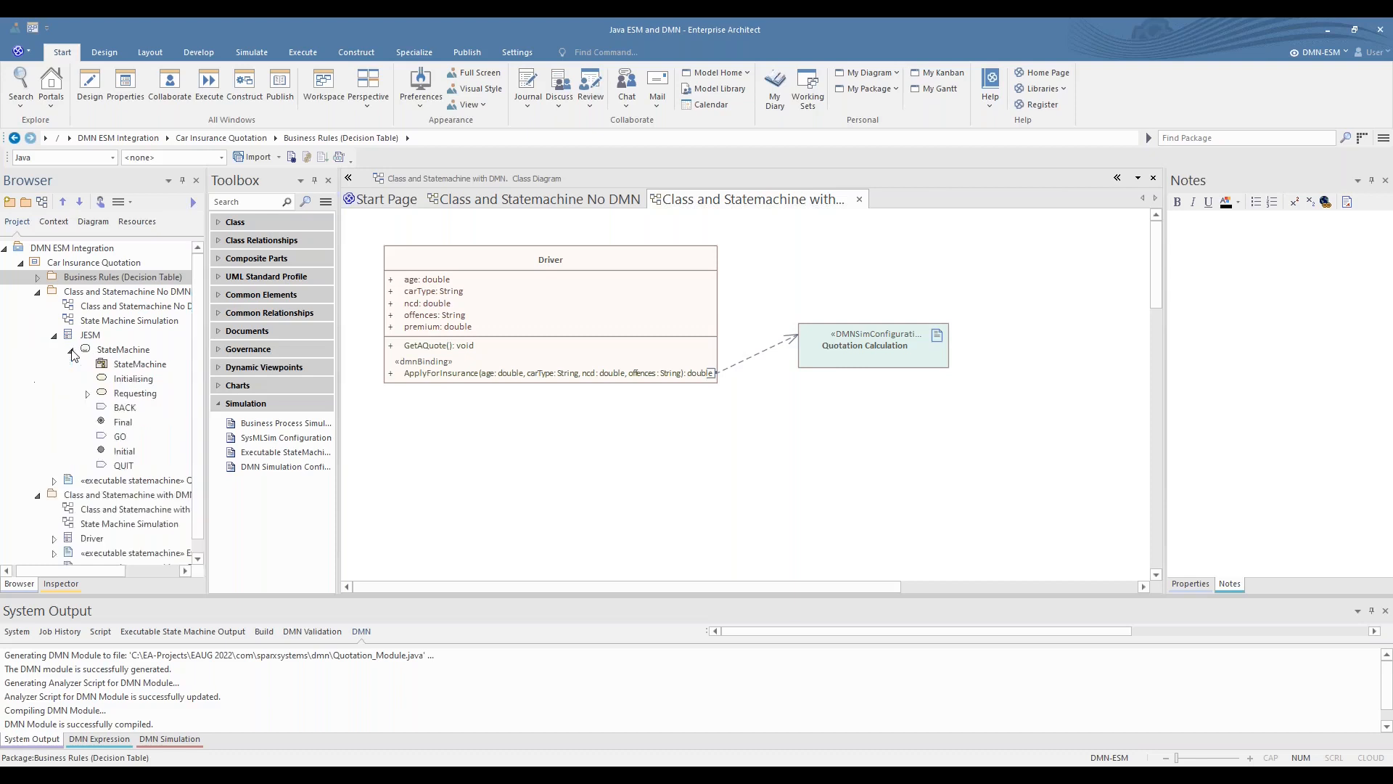
double_click(125, 366)
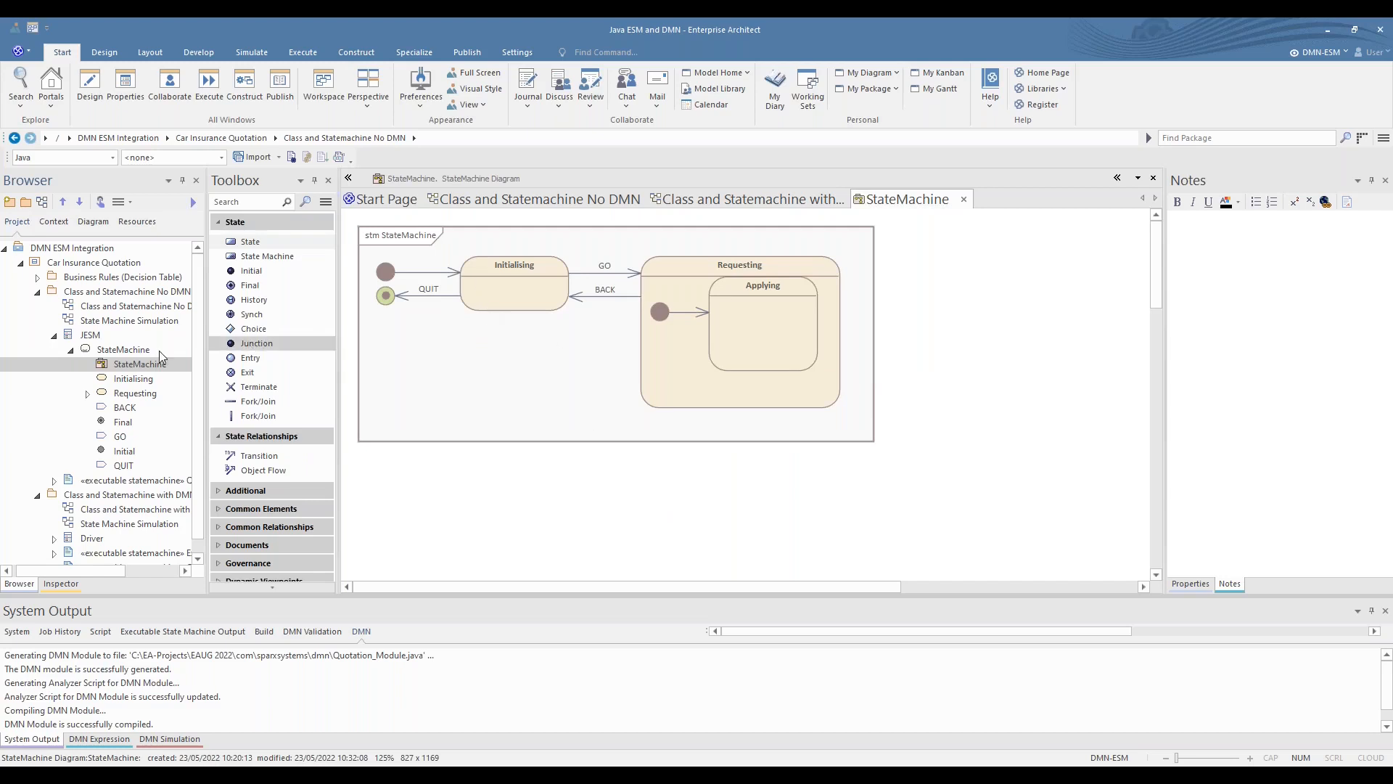
- Return to the Class and Statemachine No DMN diagram and check the contents of that package's executable statemachine artifact
double_click(89, 312)
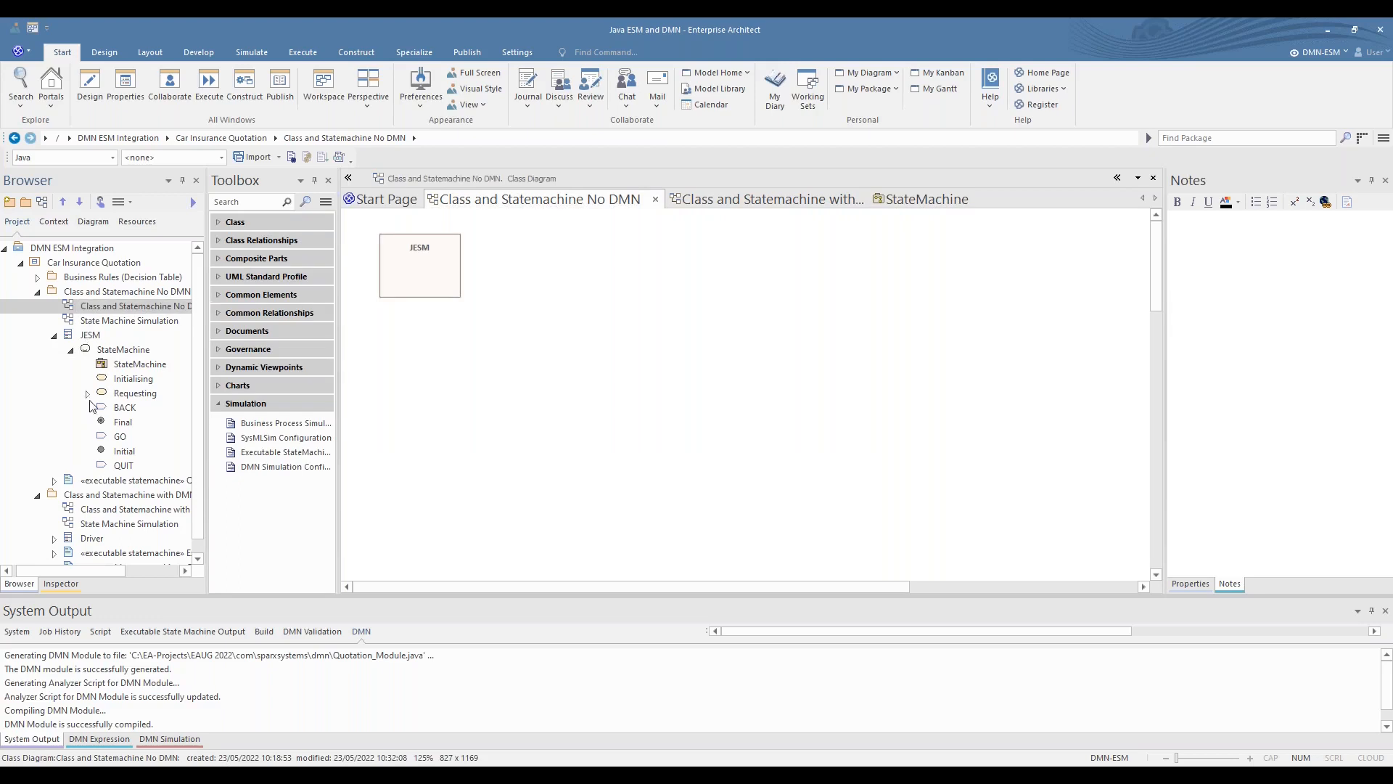
left_click(54, 479)
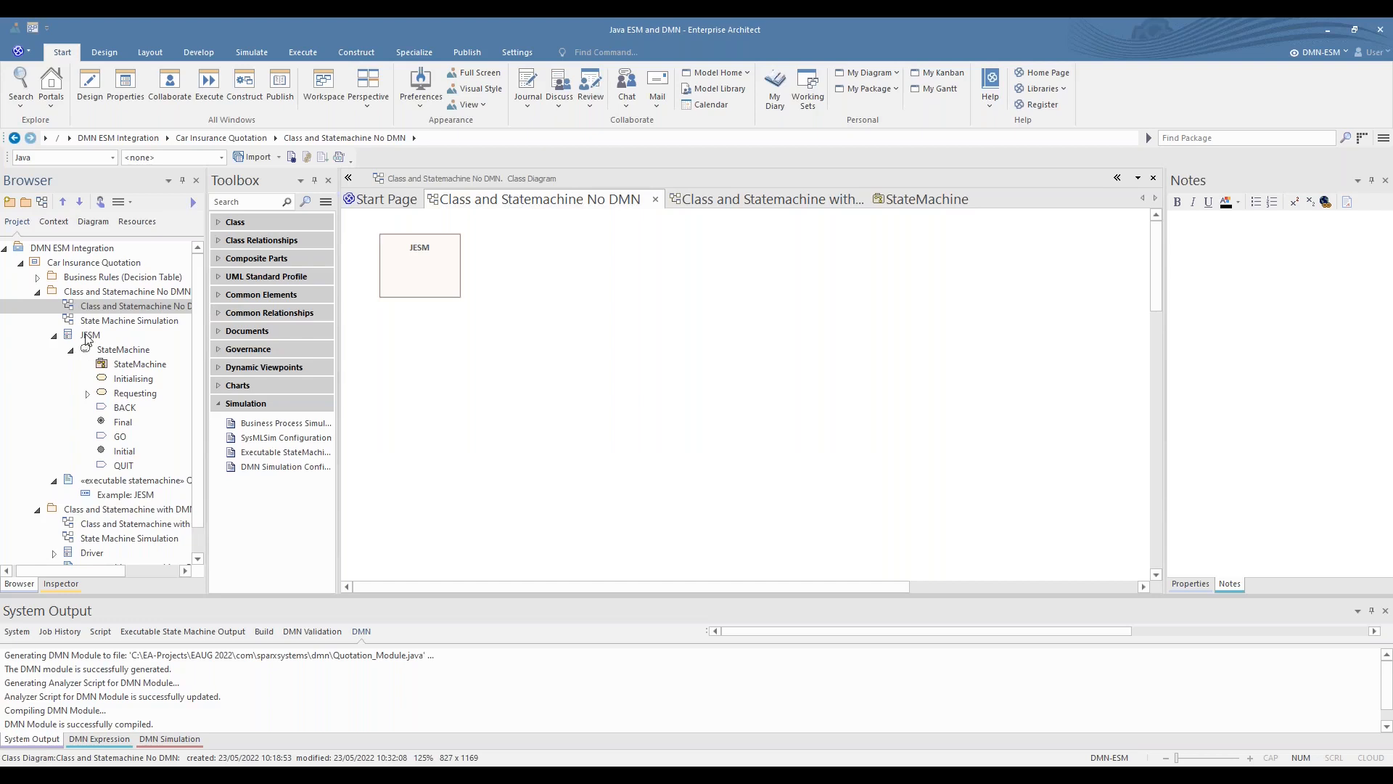
left_click(37, 291)
- Open the Driver class's StateMachine diagram and examine the Applying state inside Aquiring
left_click(70, 466)
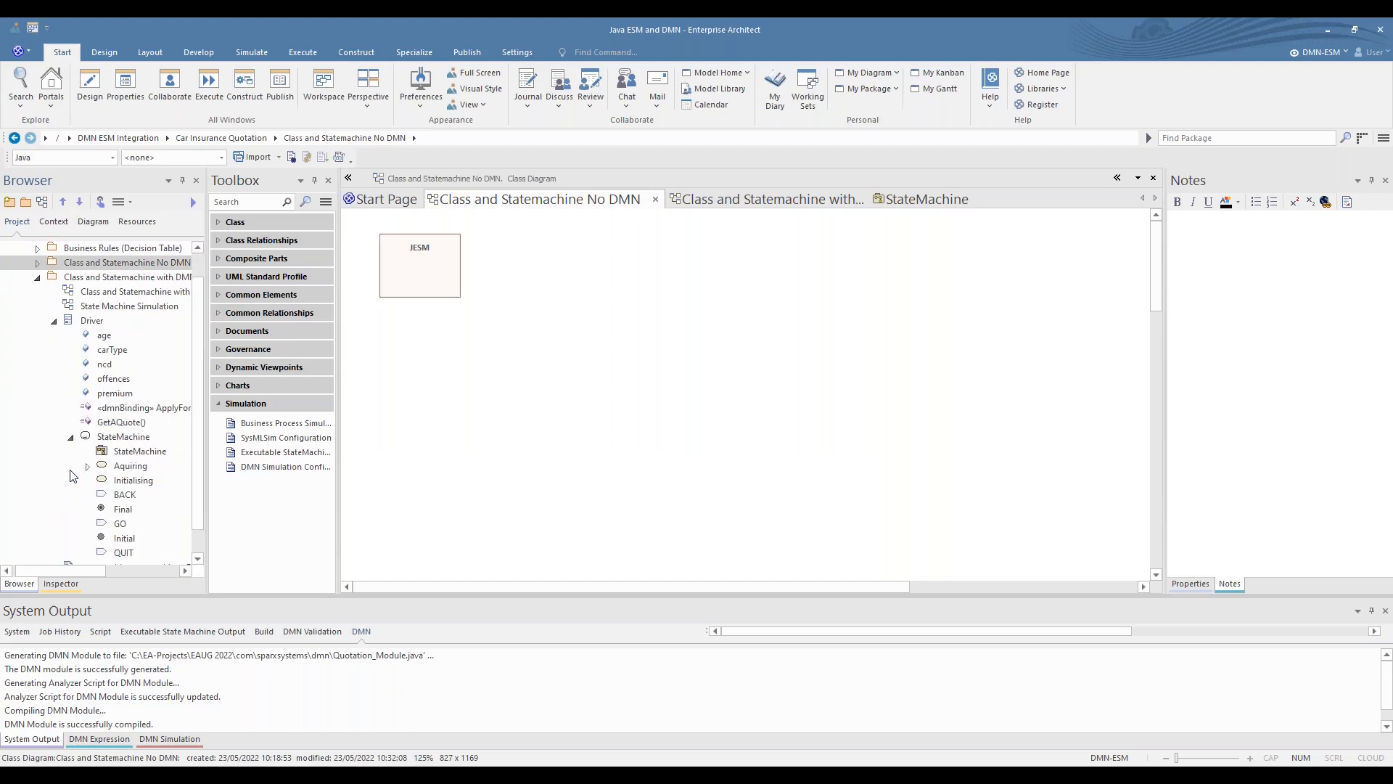
double_click(133, 451)
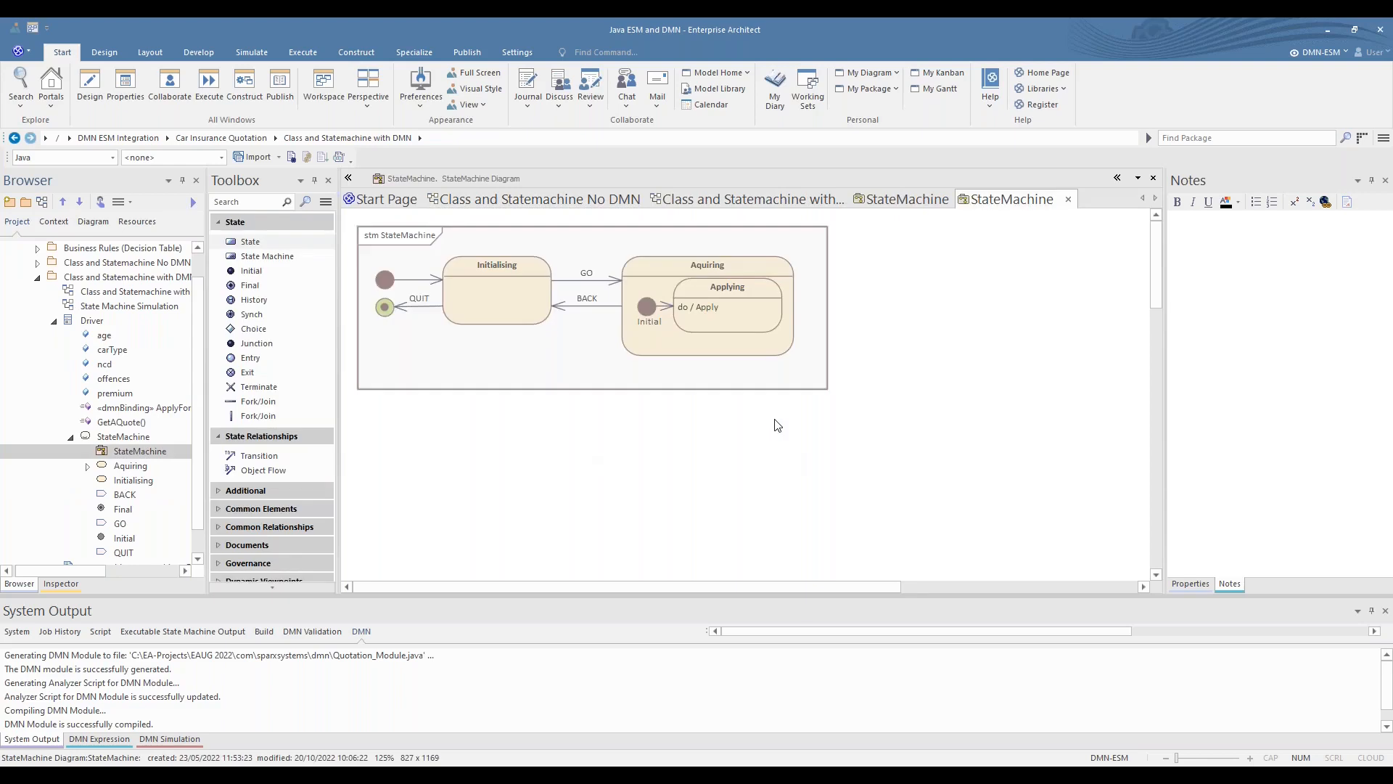
left_click(704, 371)
scroll(707, 375, "up", 3)
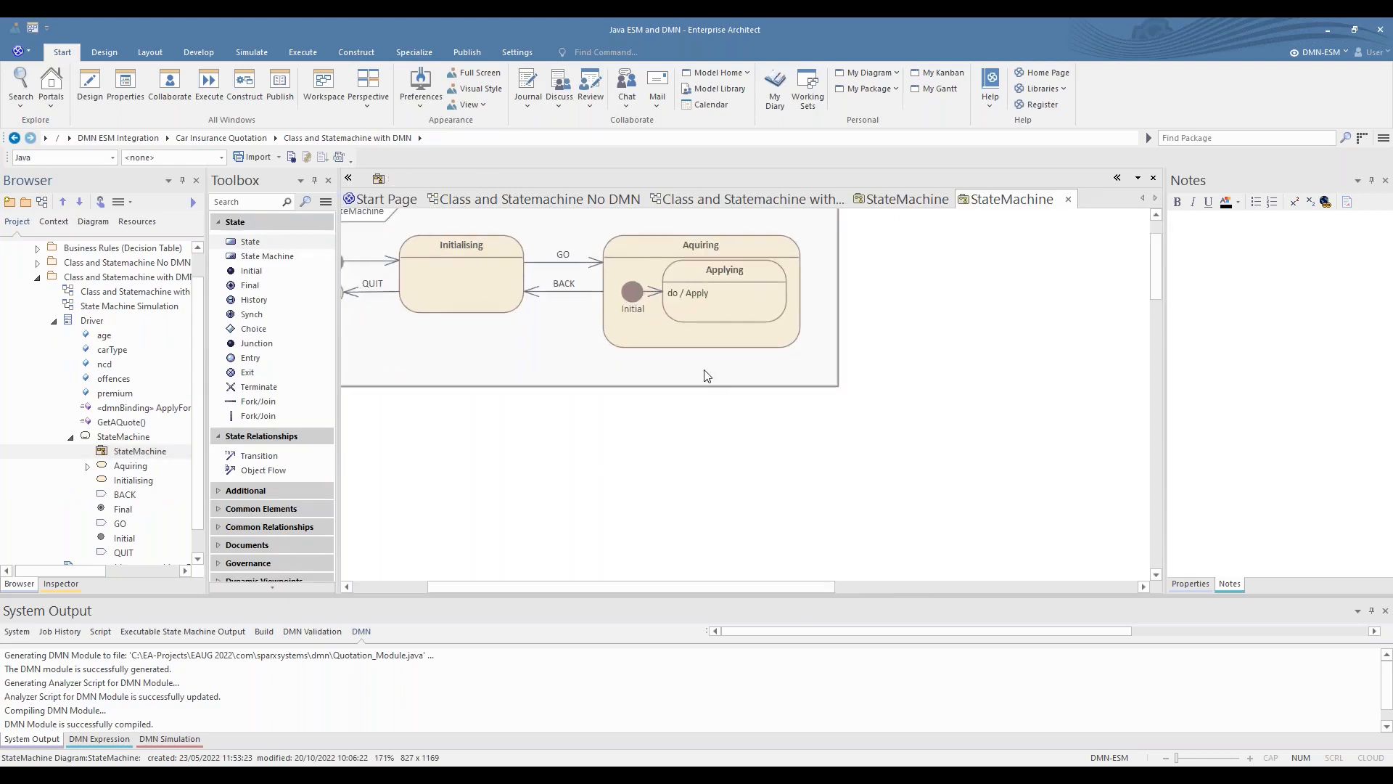
scroll(743, 409, "up", 1)
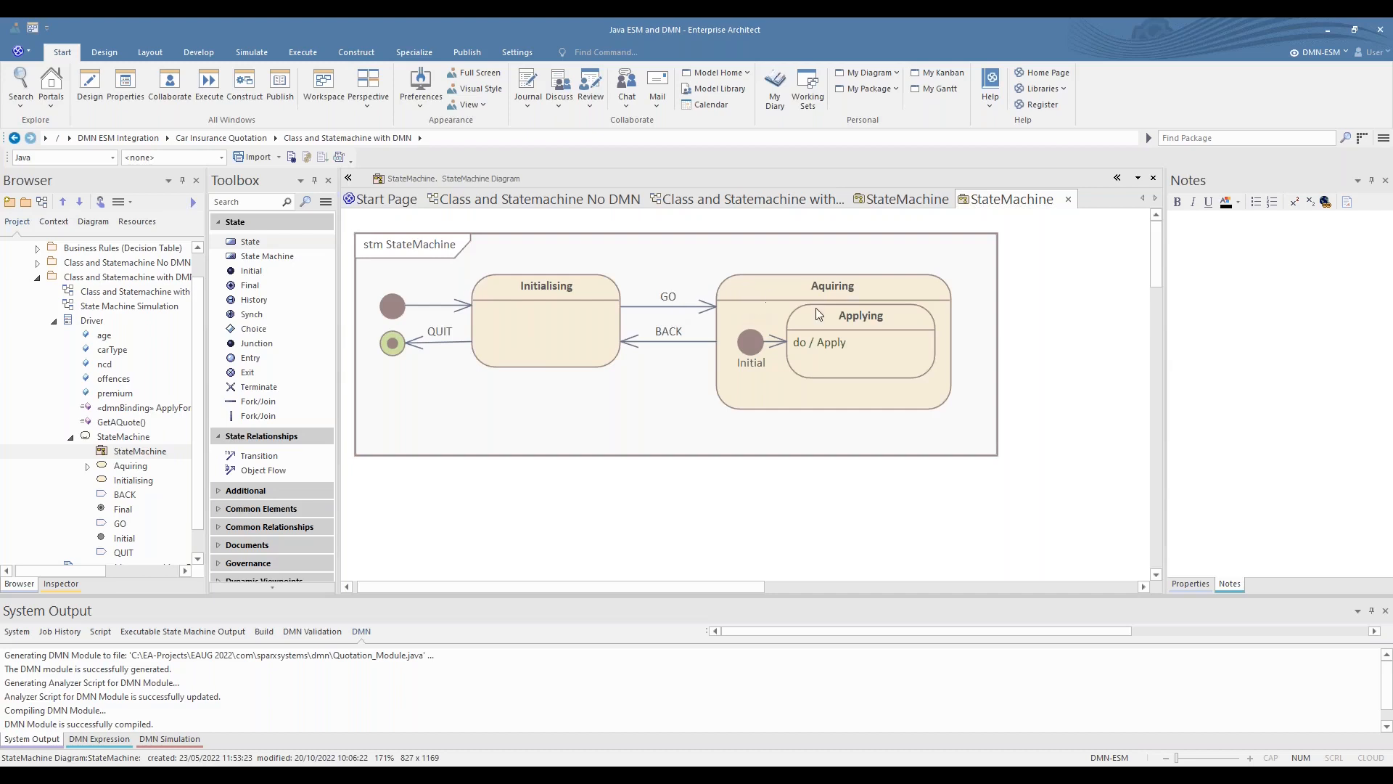
left_click(820, 351)
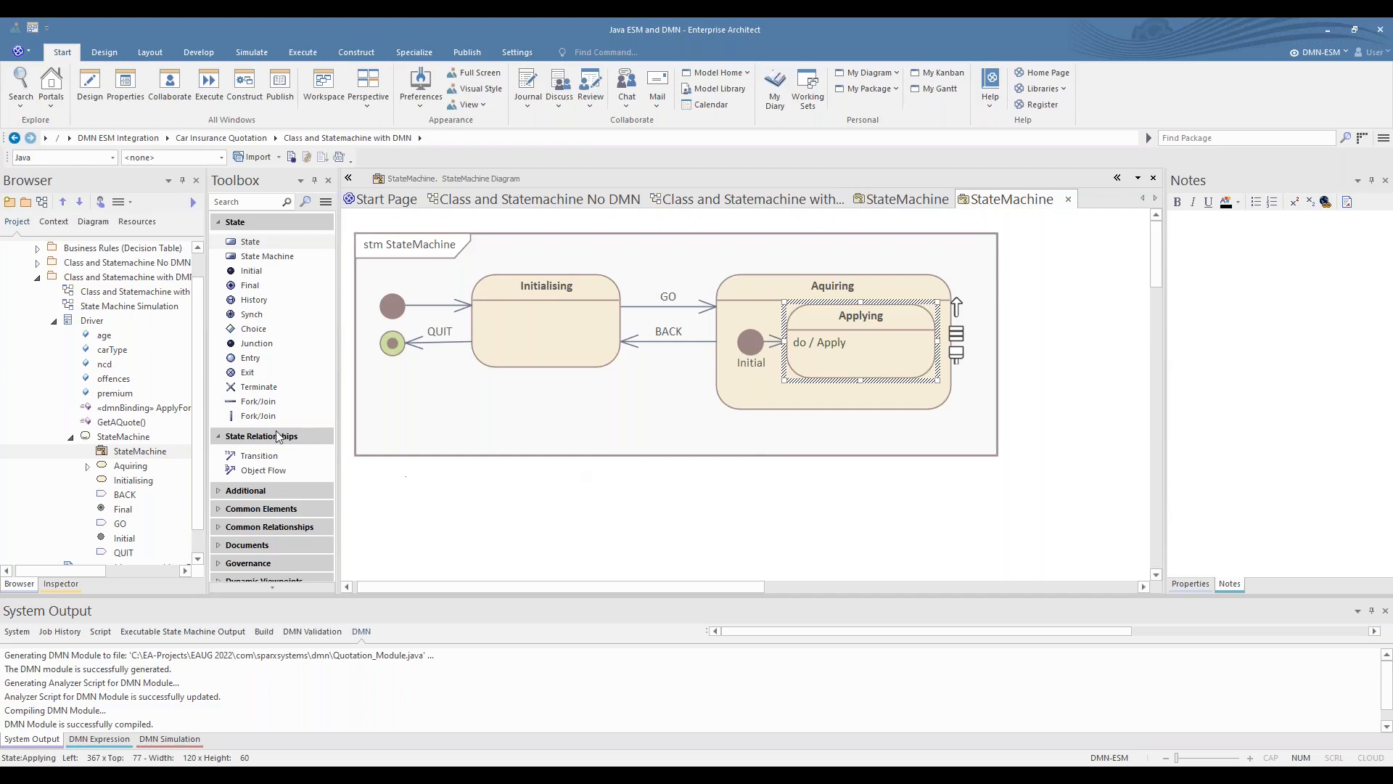
- Return to the Class and Statemachine with DMN diagram and examine the Driver class's attributes and operations up close
double_click(121, 292)
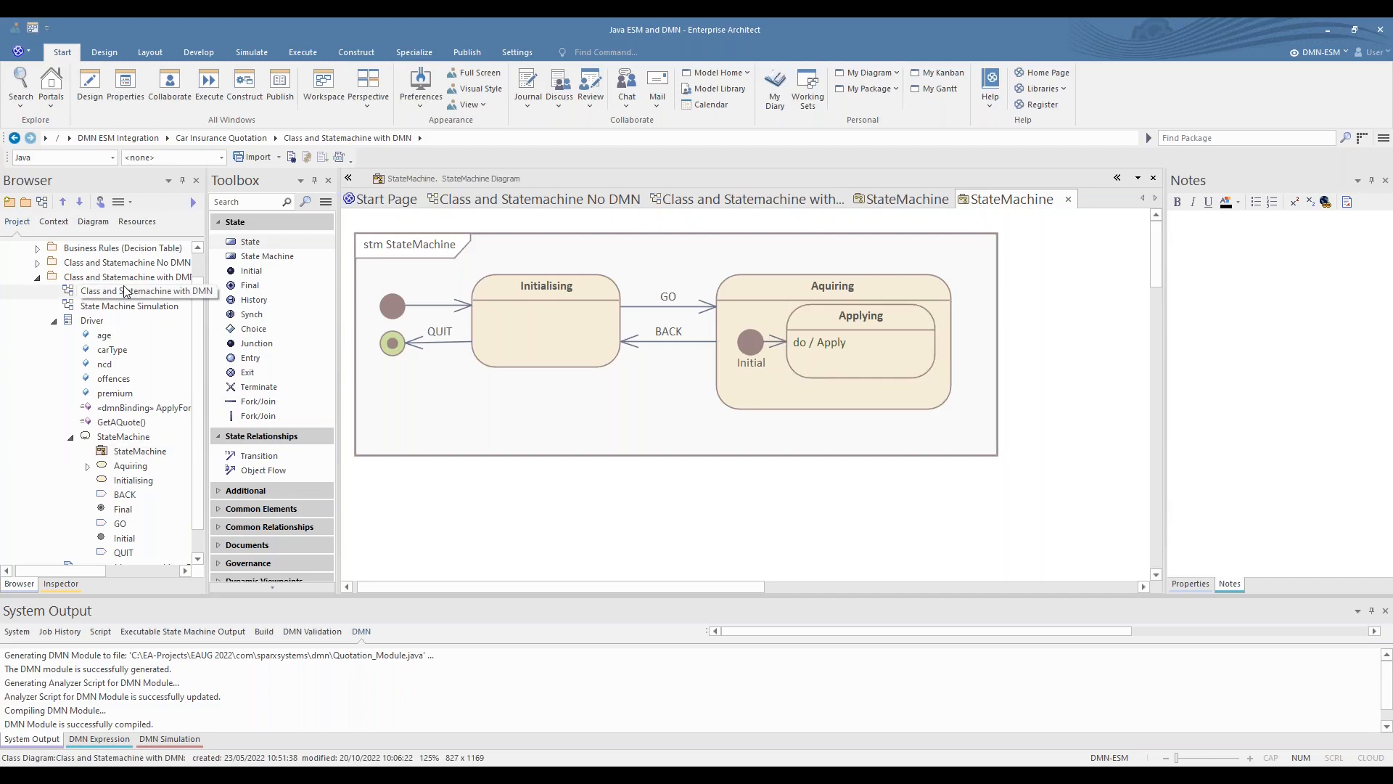
left_click(587, 335)
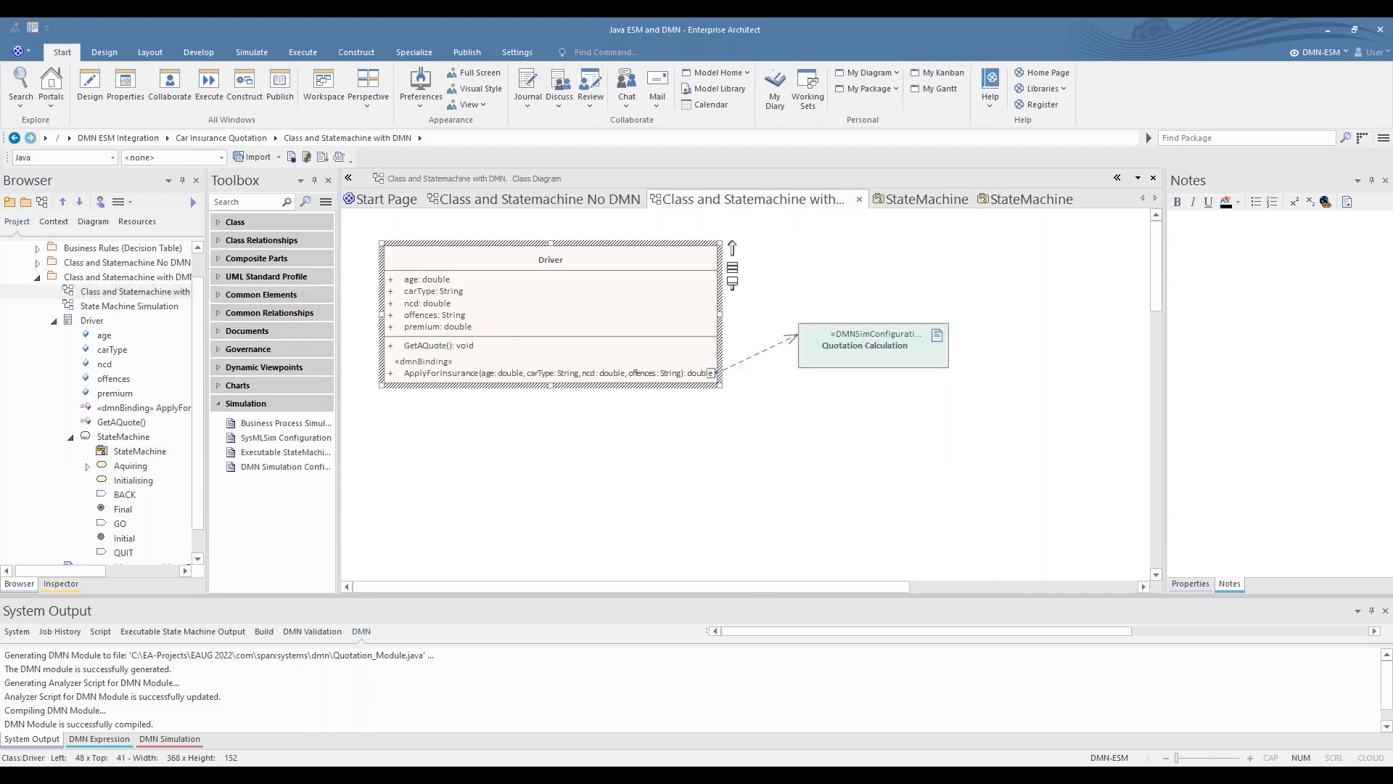
left_click(488, 398)
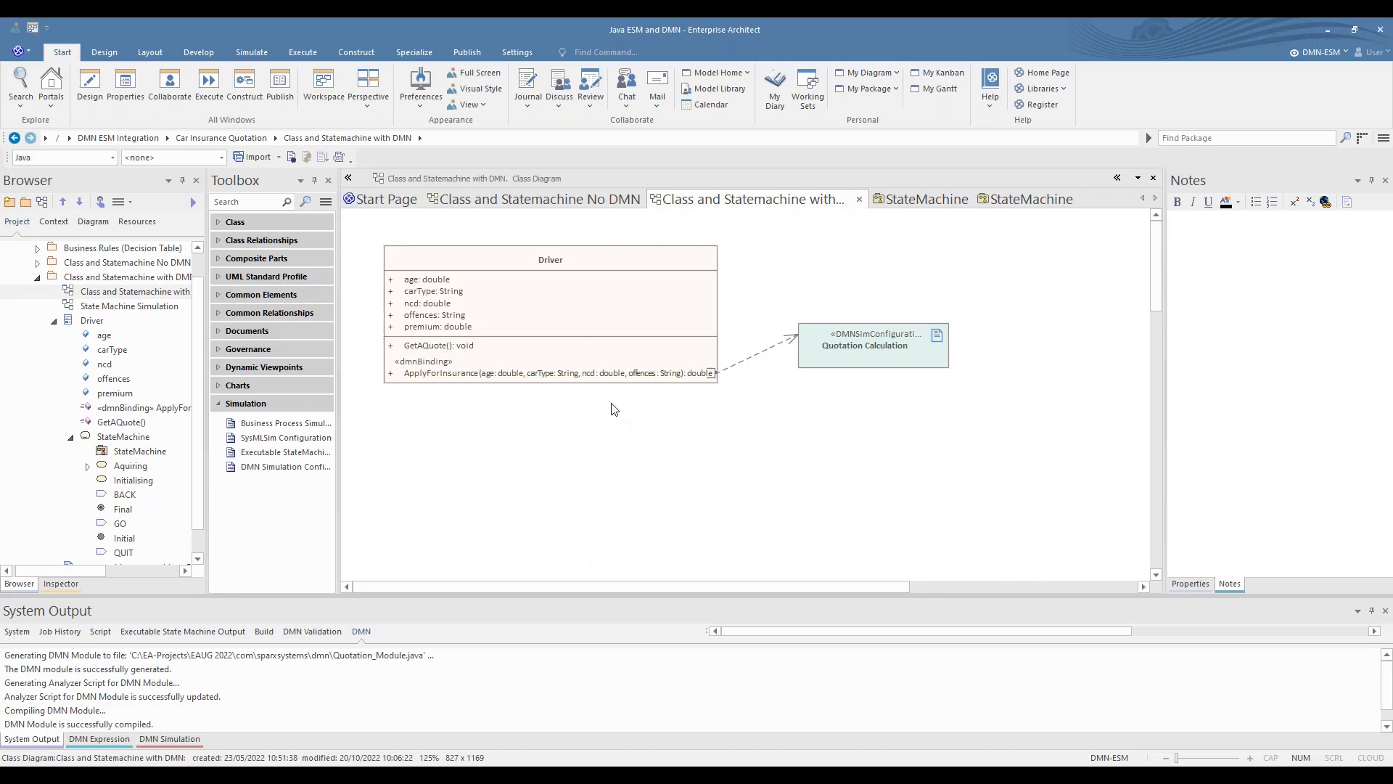
left_click(546, 313)
scroll(545, 314, "up", 3)
scroll(545, 313, "up", 2)
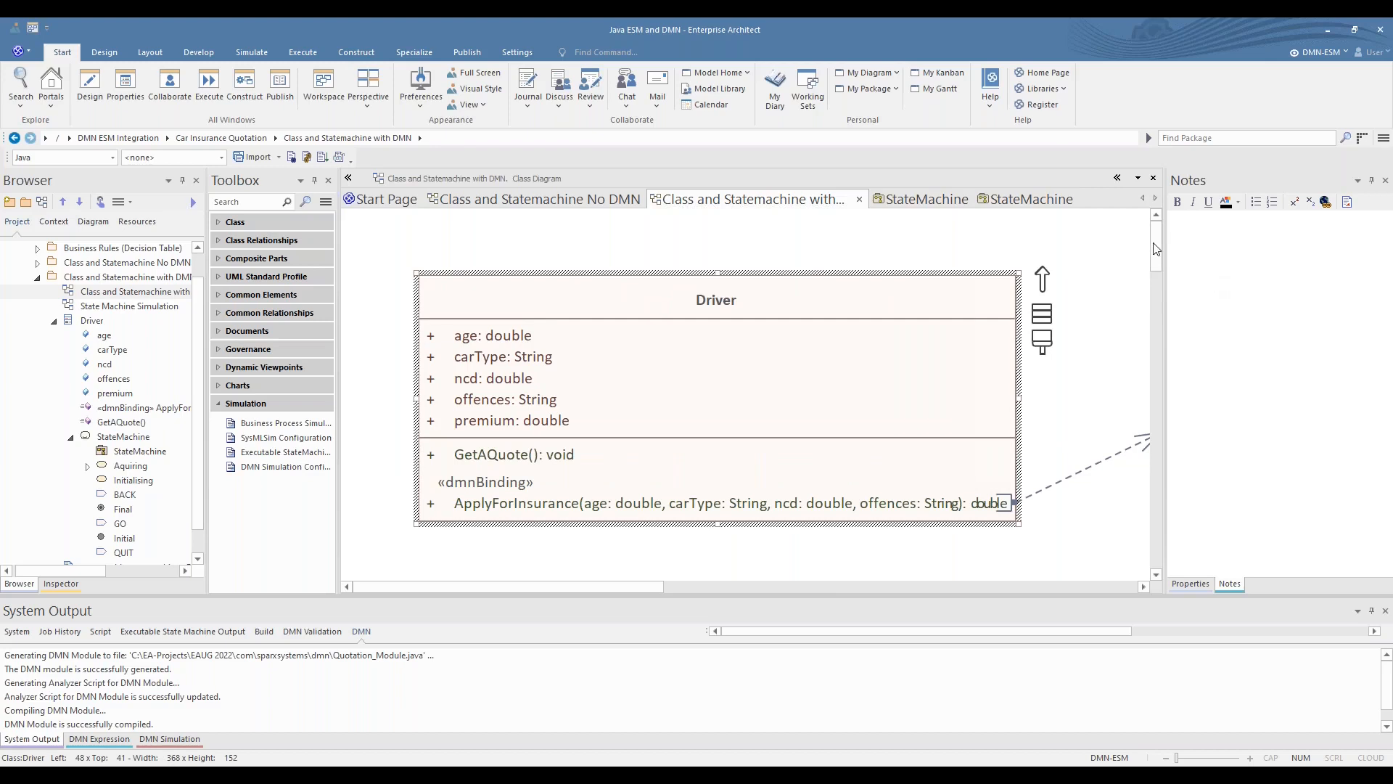
left_click_drag(1158, 238, 1152, 250)
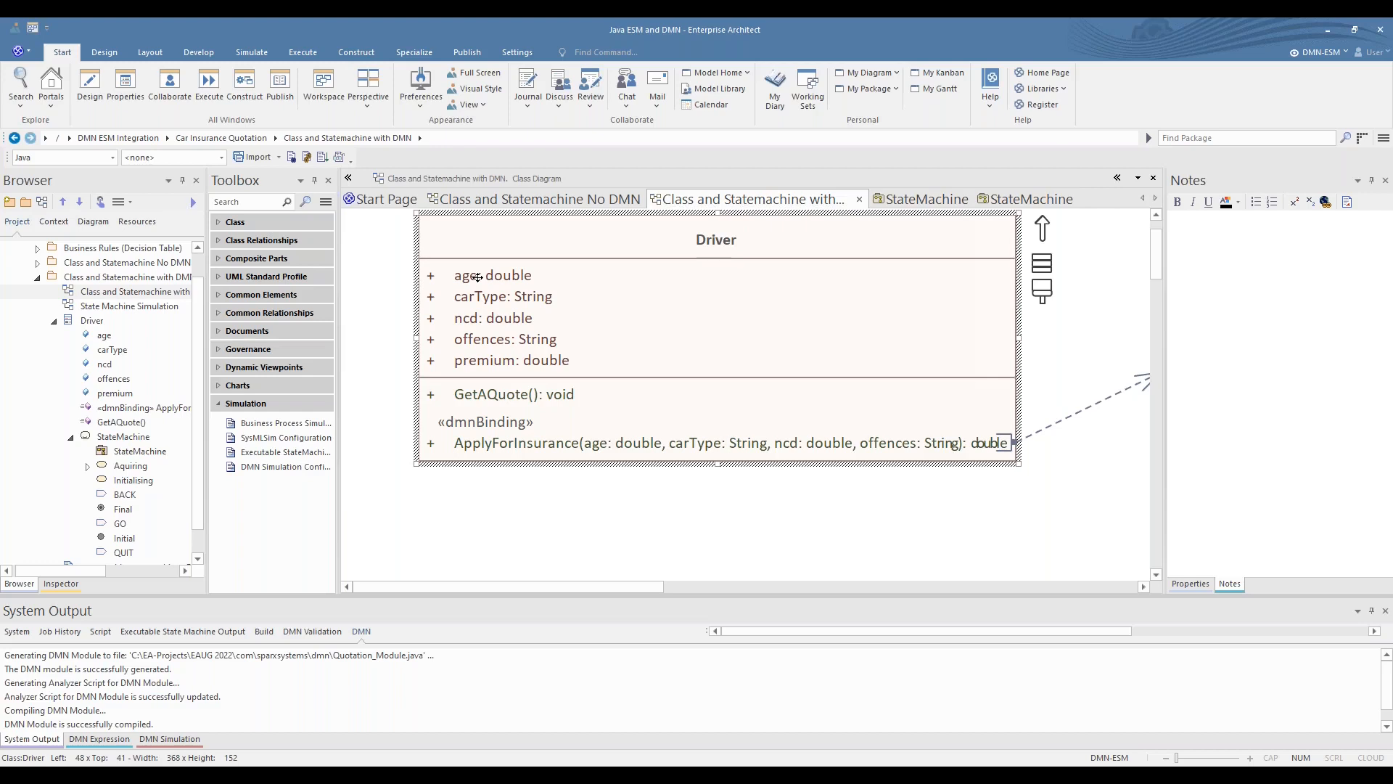
- Open the Driver class's GetAQuote operation, examine its code for the ApplyForInsurance call and premium assignment, and close it
left_click(499, 396)
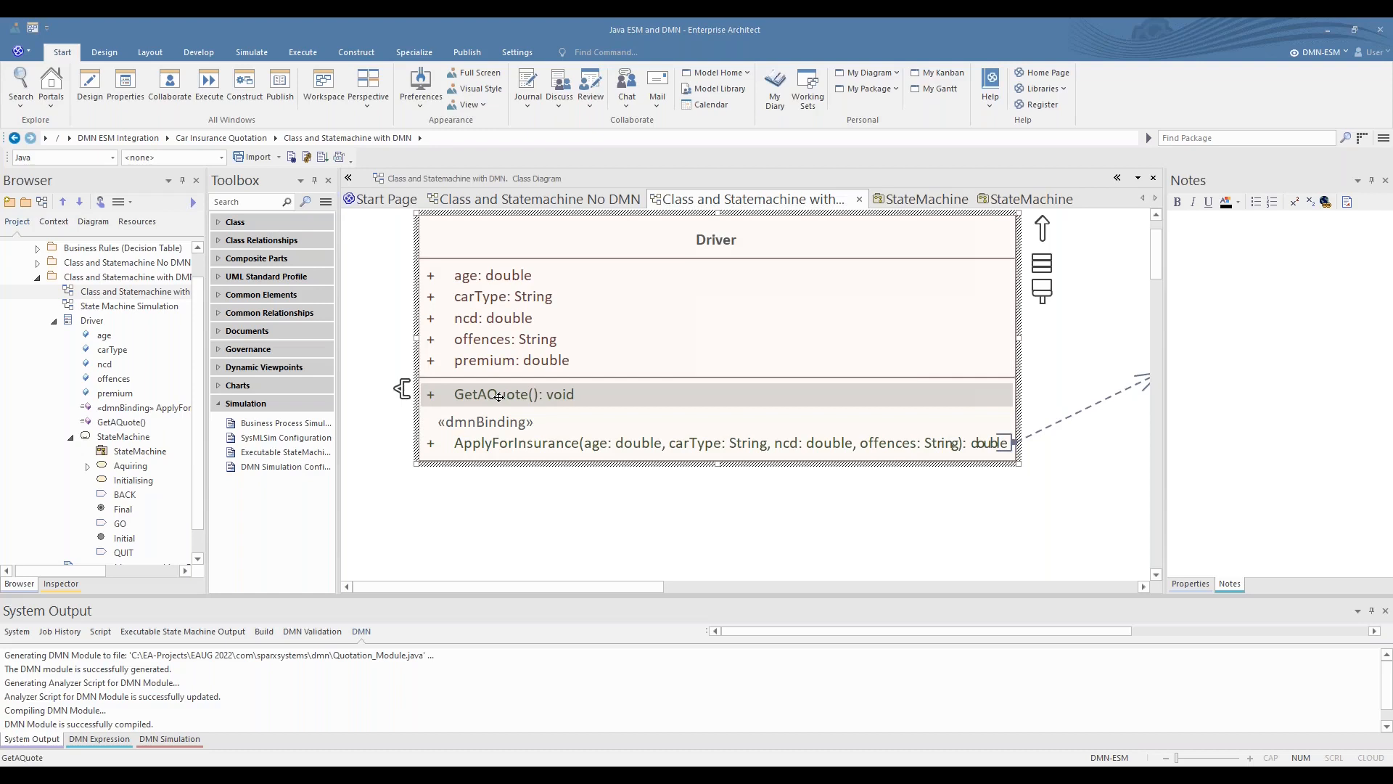
double_click(498, 396)
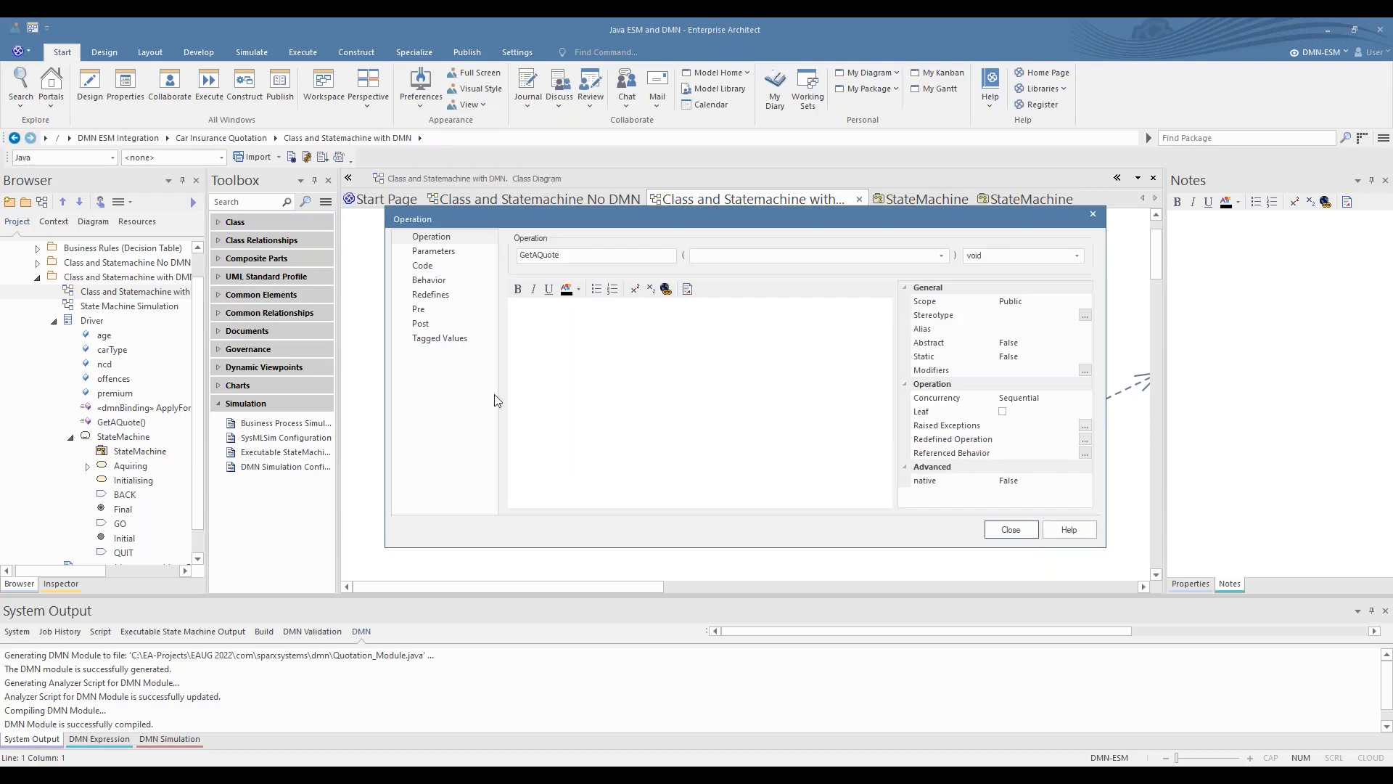
left_click(438, 266)
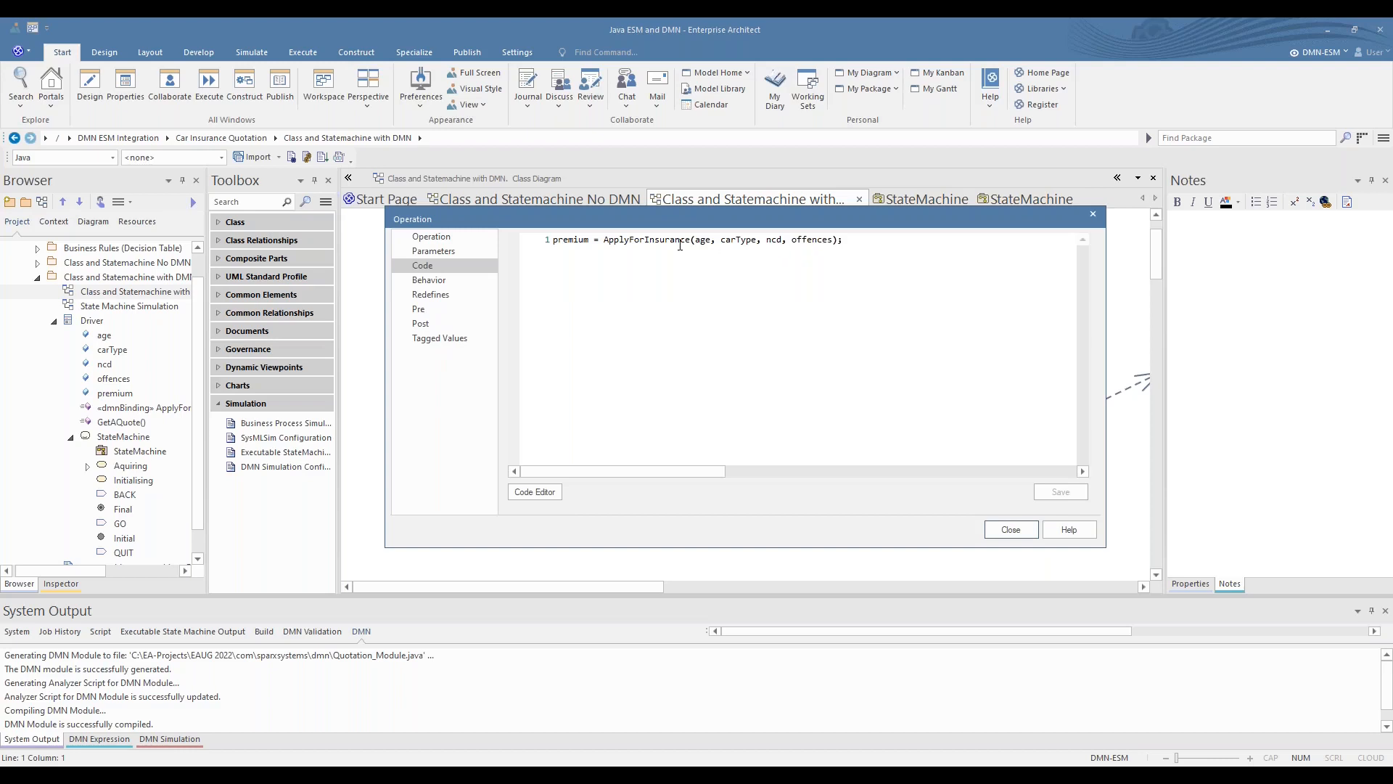
double_click(678, 240)
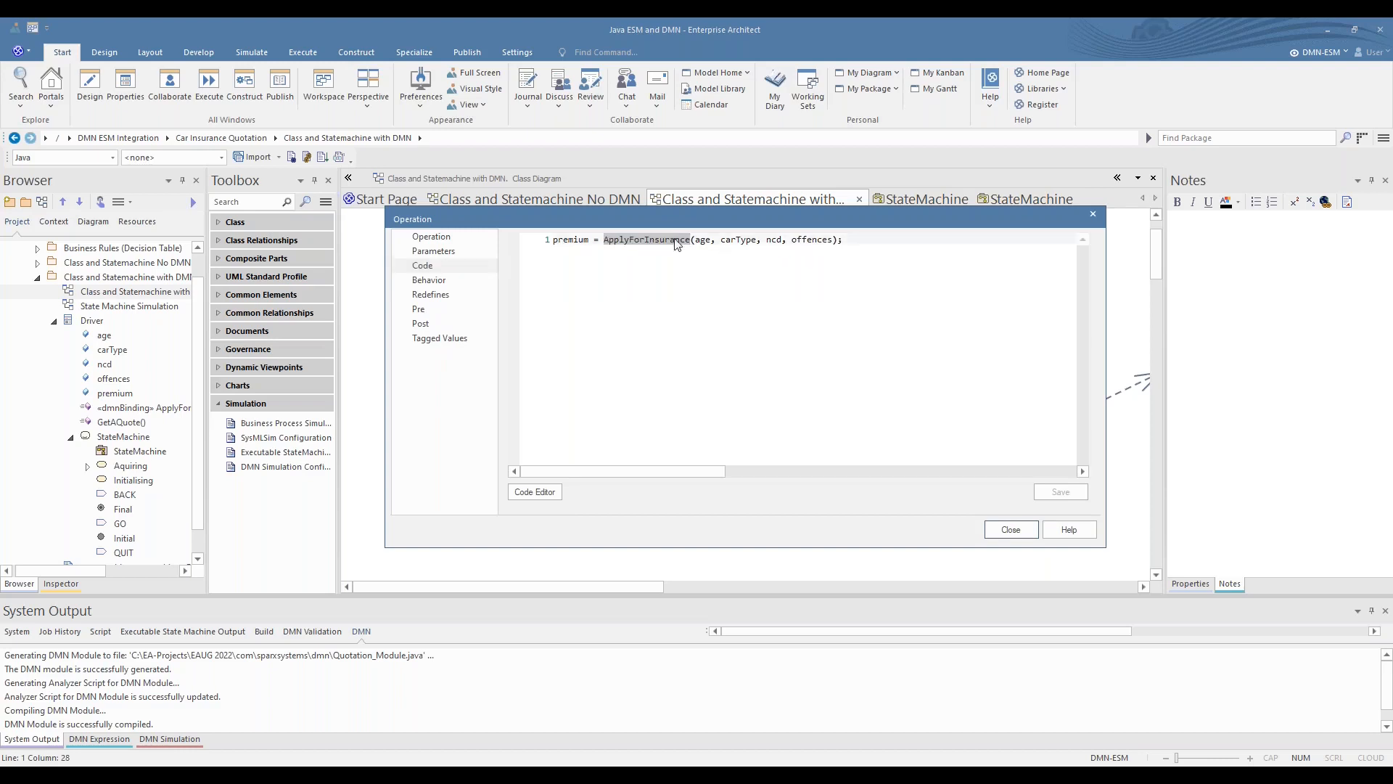
left_click(566, 239)
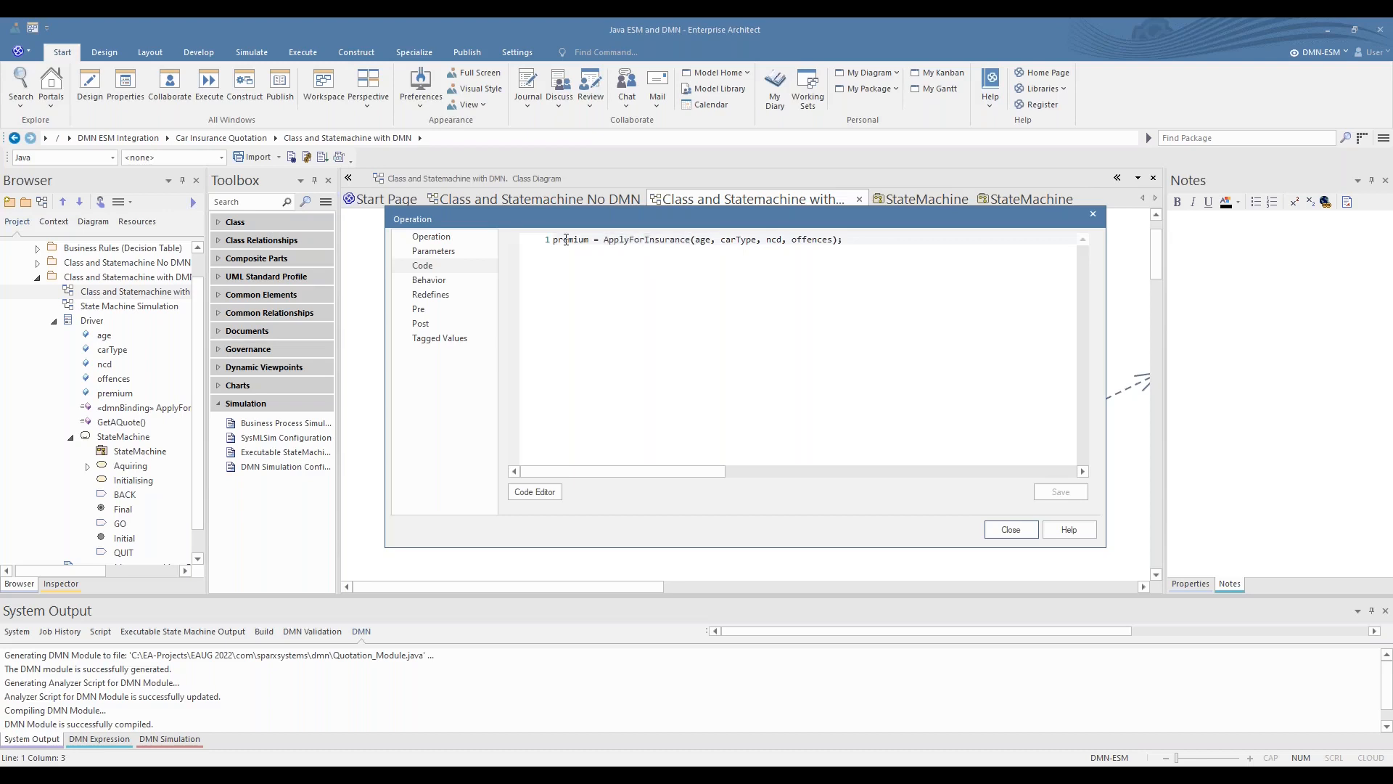
left_click(1014, 532)
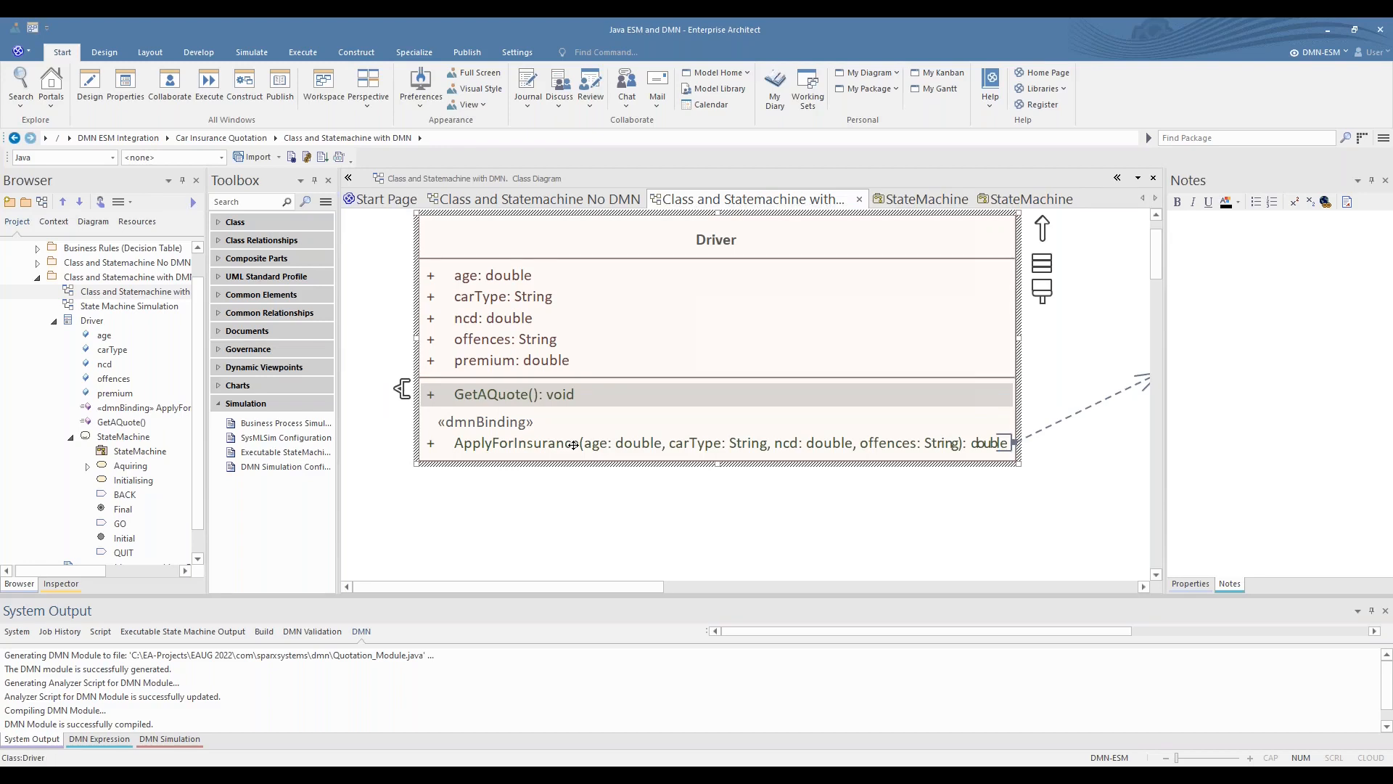
- Open and close the ApplyForInsurance operation's properties, and trace its connector to the Quotation Calculation artifact
double_click(573, 444)
left_click(1014, 532)
left_click_drag(533, 589, 687, 587)
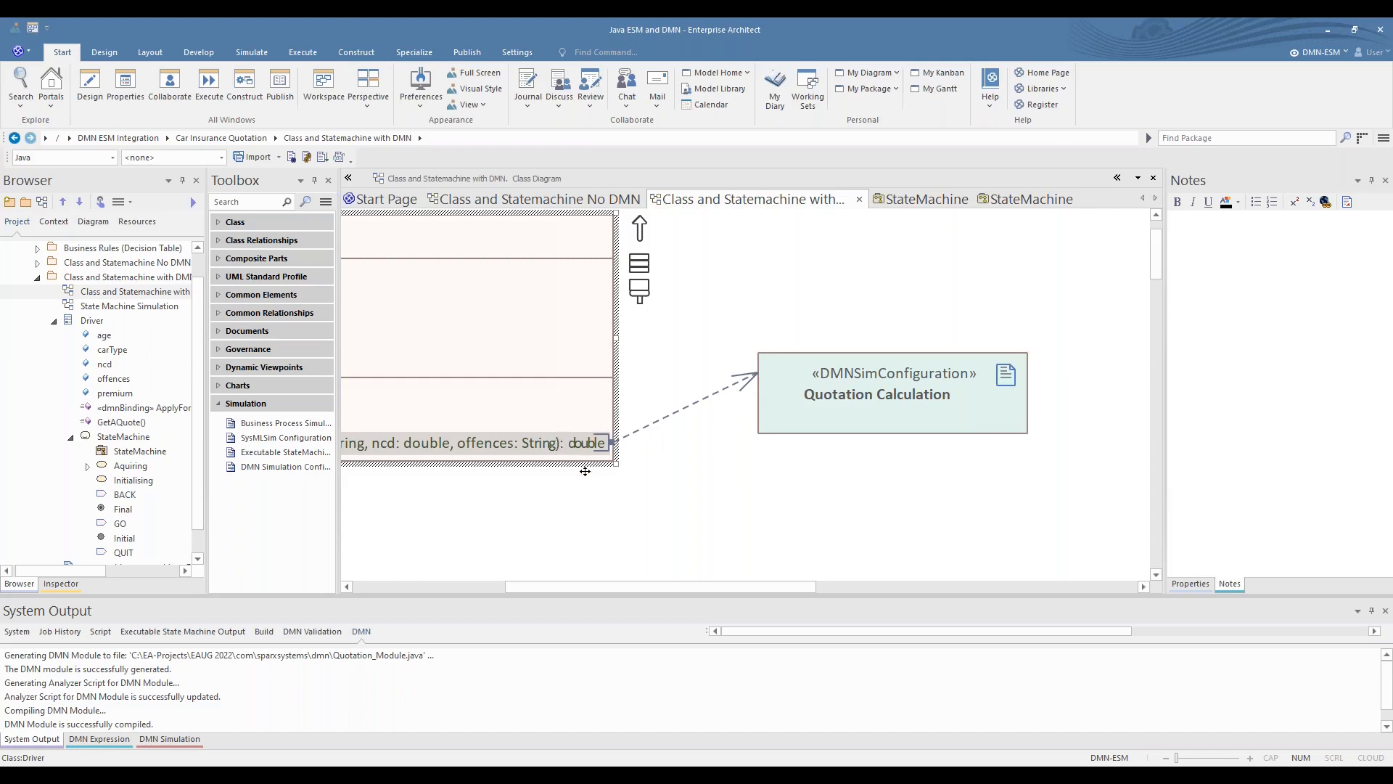
left_click_drag(612, 586, 459, 587)
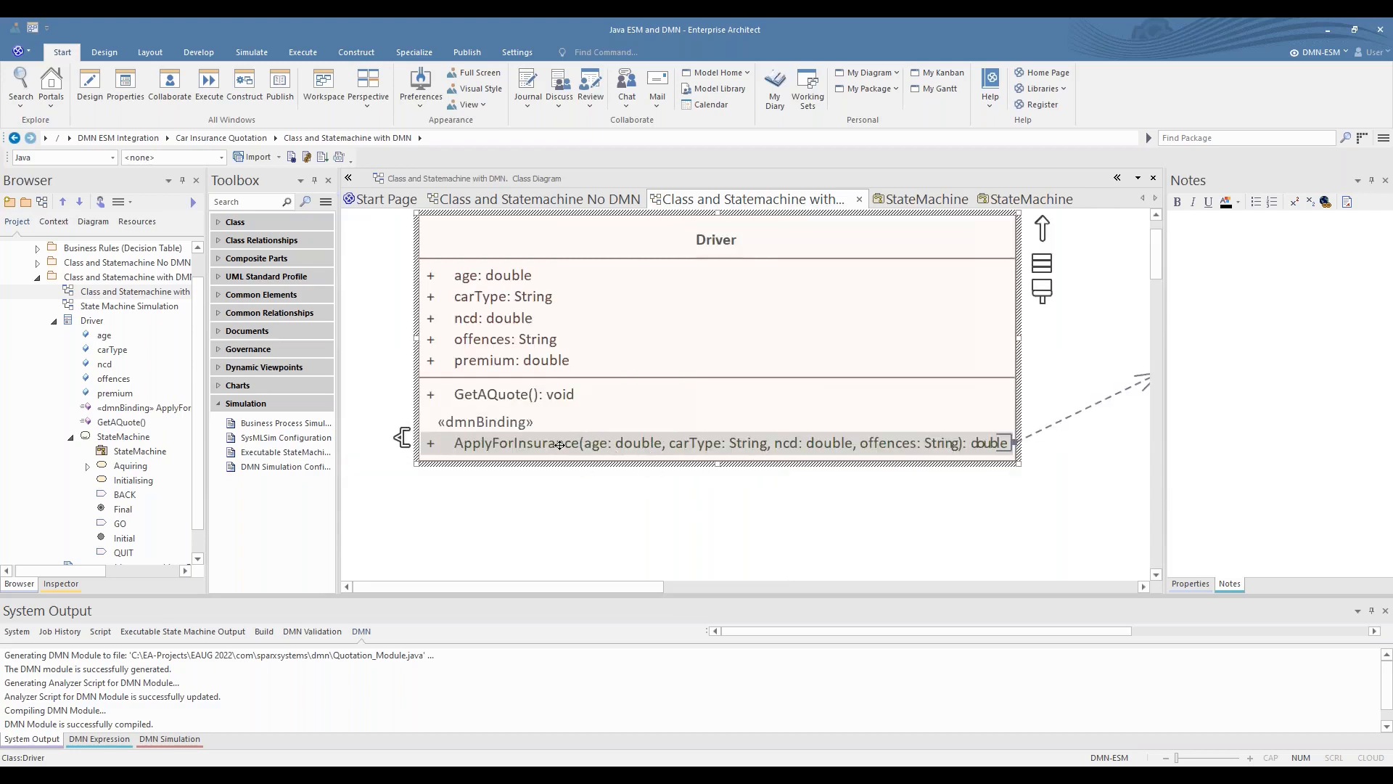
- Open the ApplyForInsurance operation's code and enlarge the text to read it
left_click(523, 446)
double_click(523, 447)
left_click(433, 268)
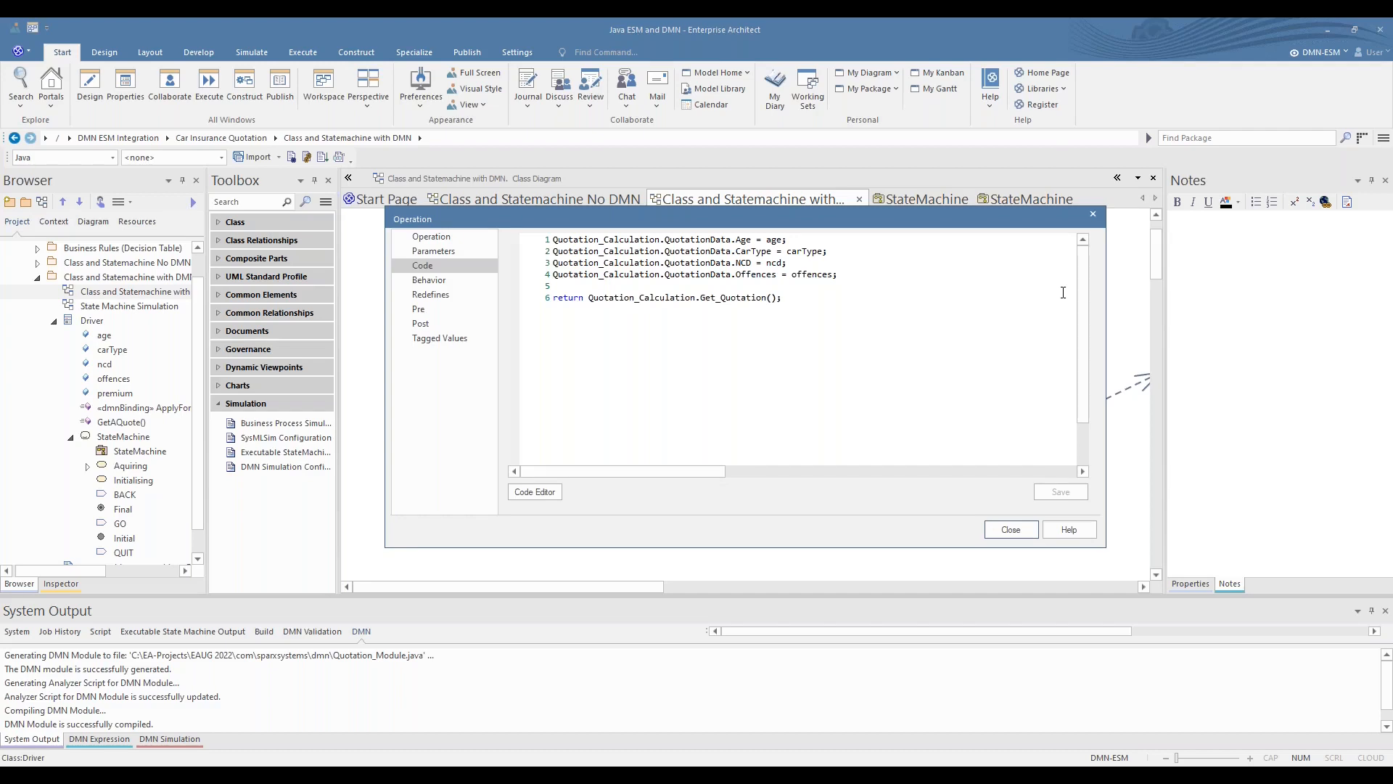
scroll(1062, 293, "up", 3)
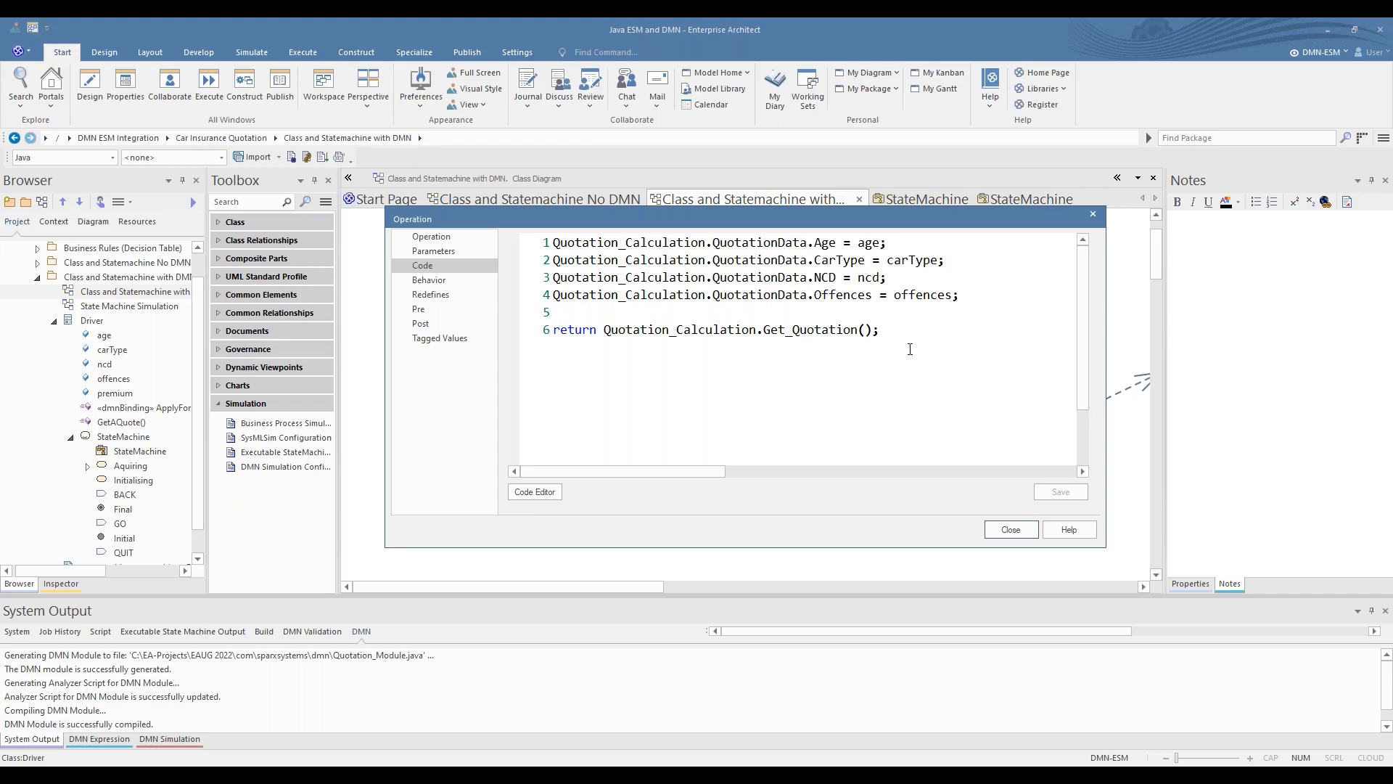
- Bring up code completion on a new line below the return statement, highlight Quotation_Calculation without inserting it, and save the operation's code
left_click(896, 325)
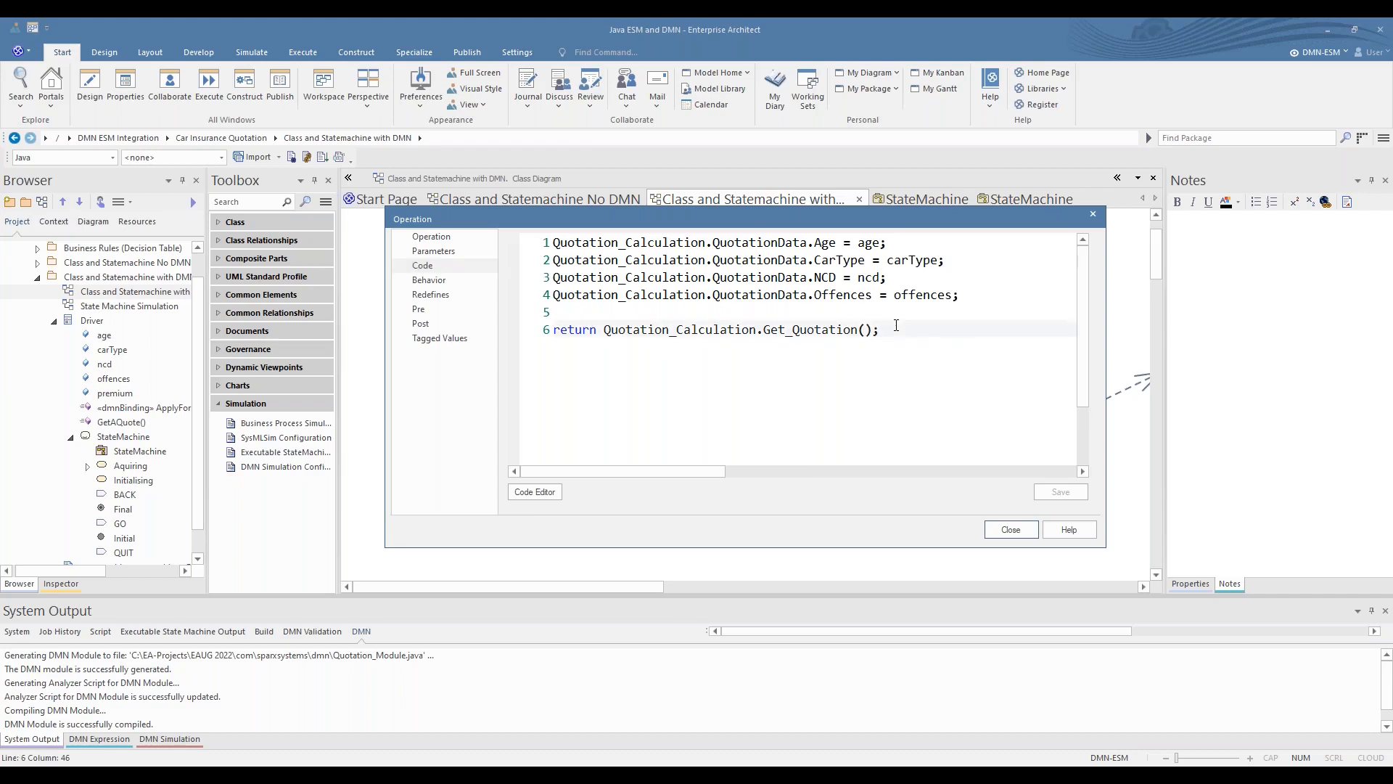
key("Return")
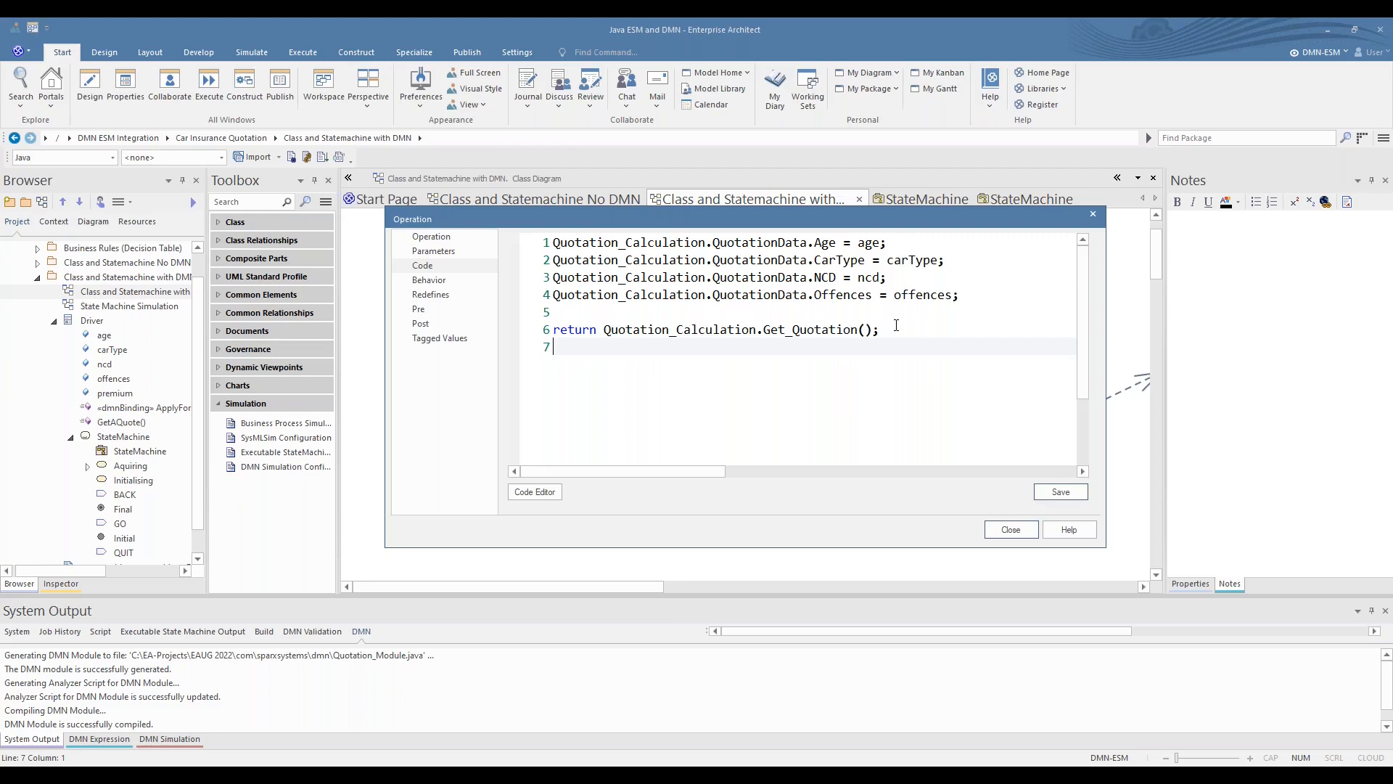
key("ctrl+space")
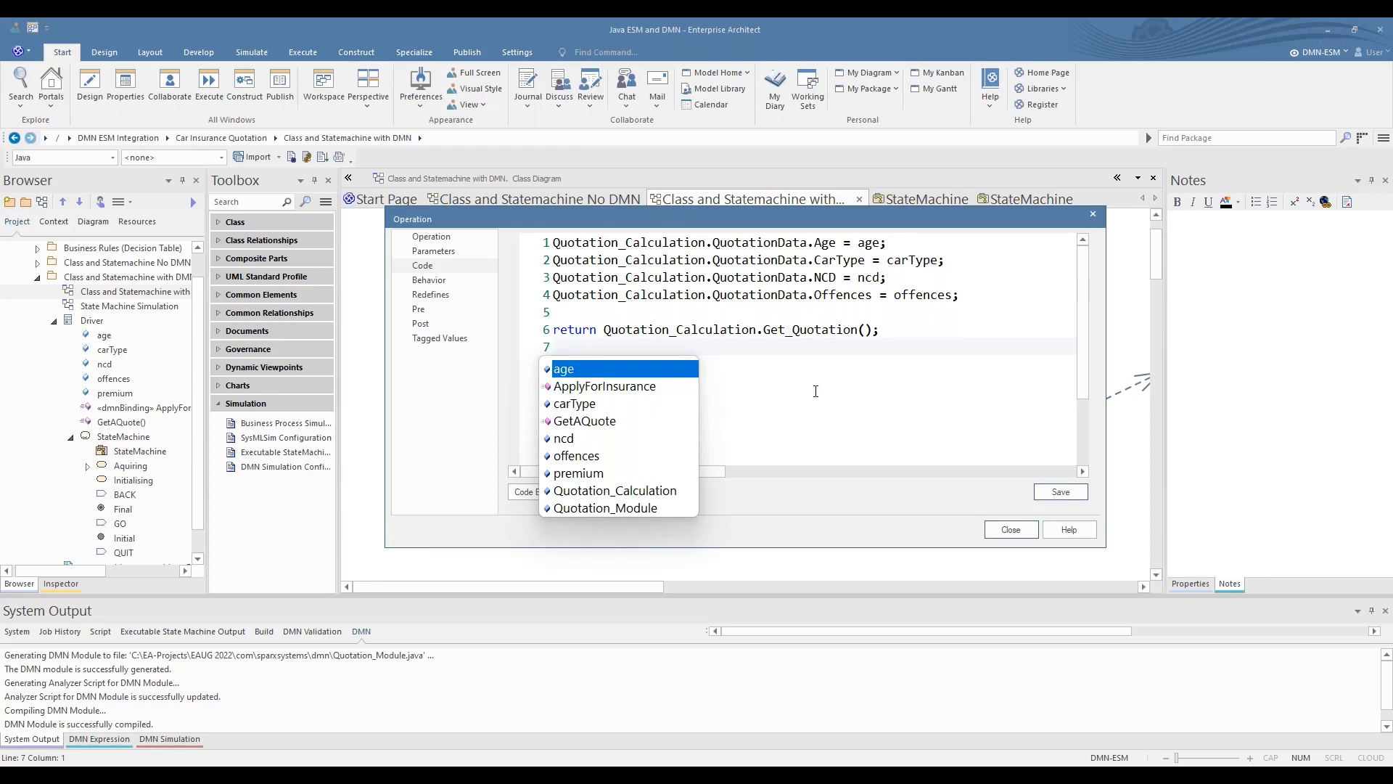
left_click(650, 493)
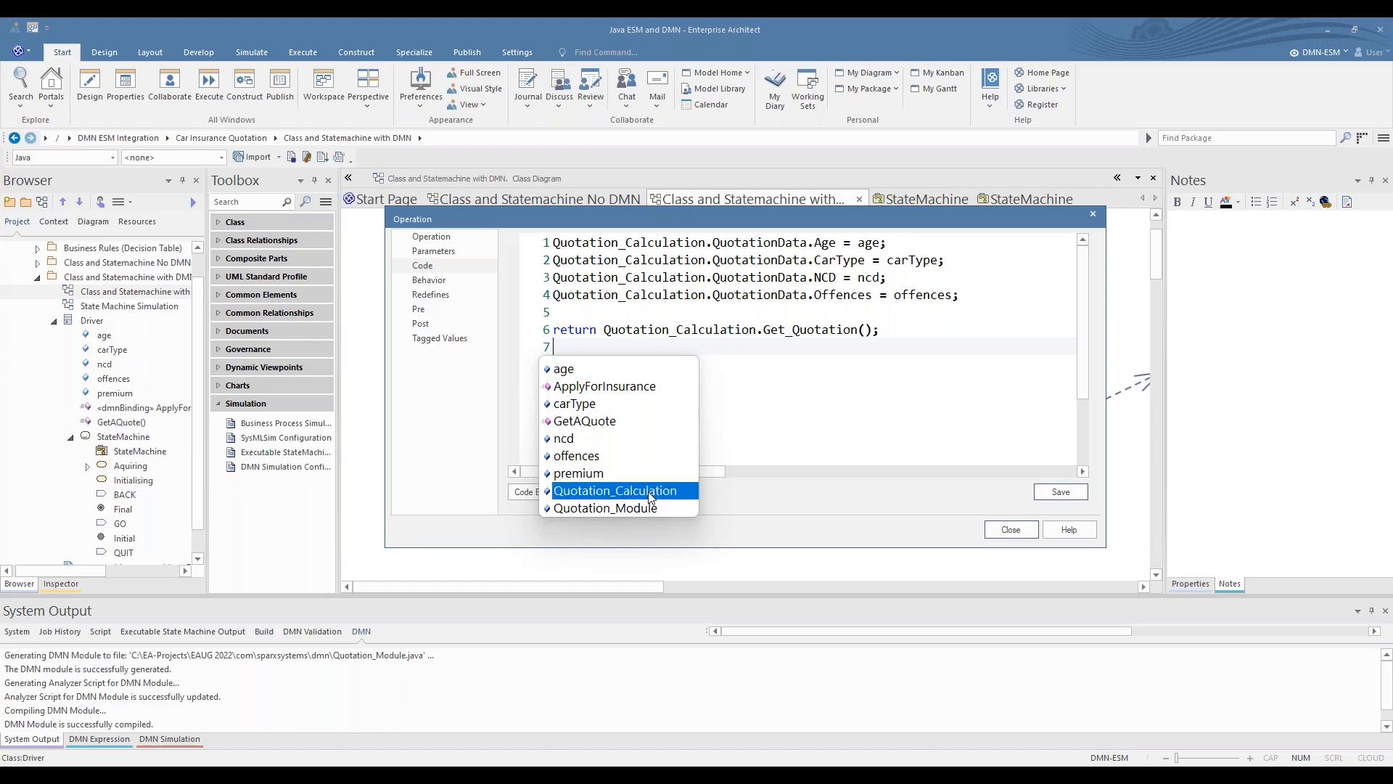
key("Escape")
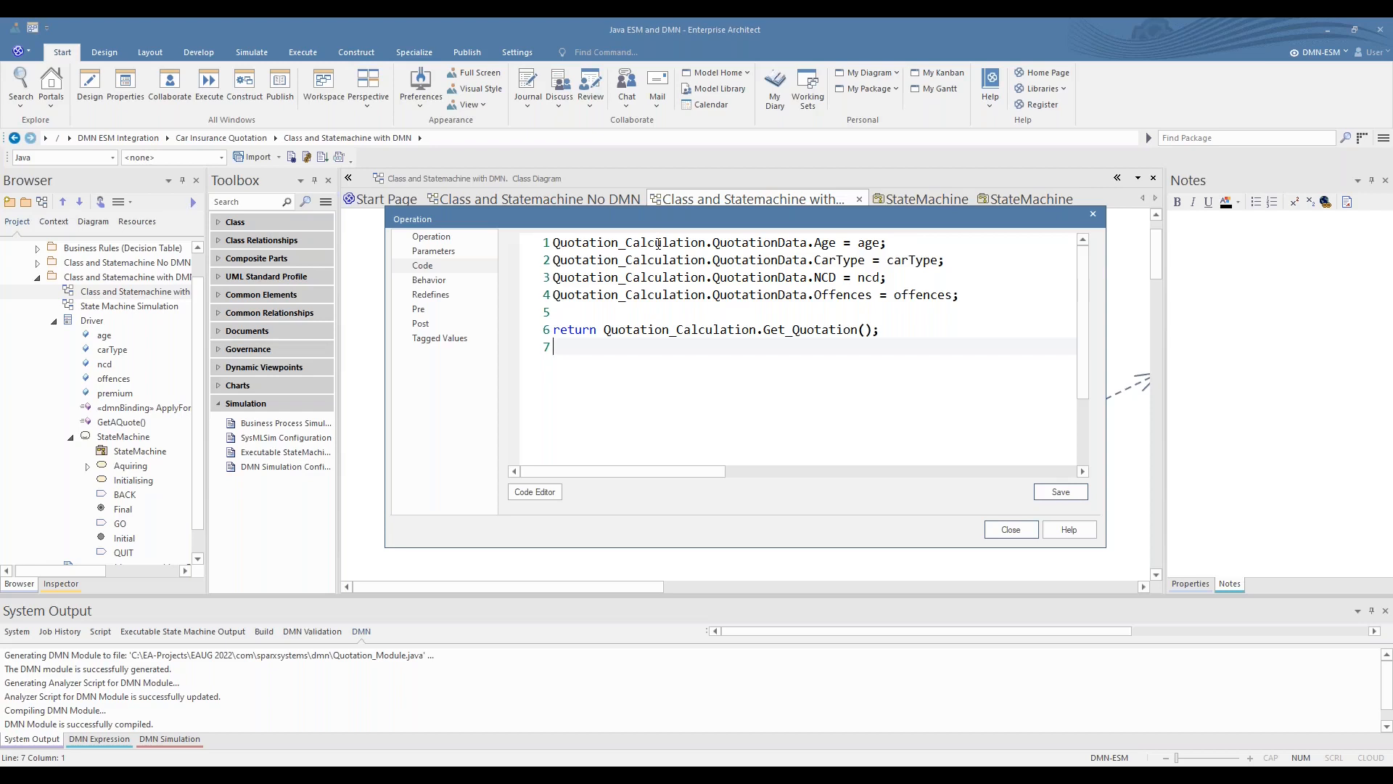
mouse_move(657, 244)
mouse_move(877, 242)
left_click(1061, 492)
left_click(1029, 533)
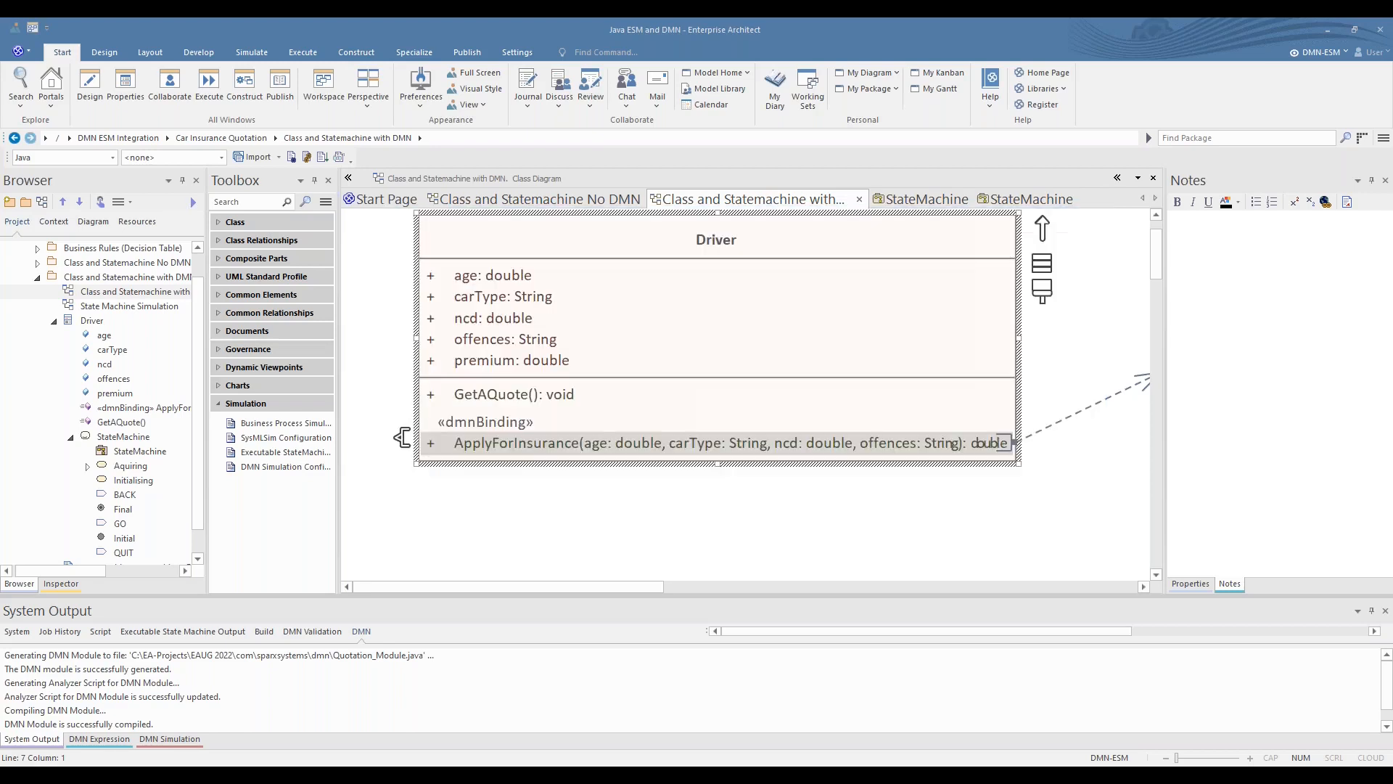
- Close the StateMachine diagram containing the Requesting state and show the Driver class's StateMachine diagram
left_click(903, 566)
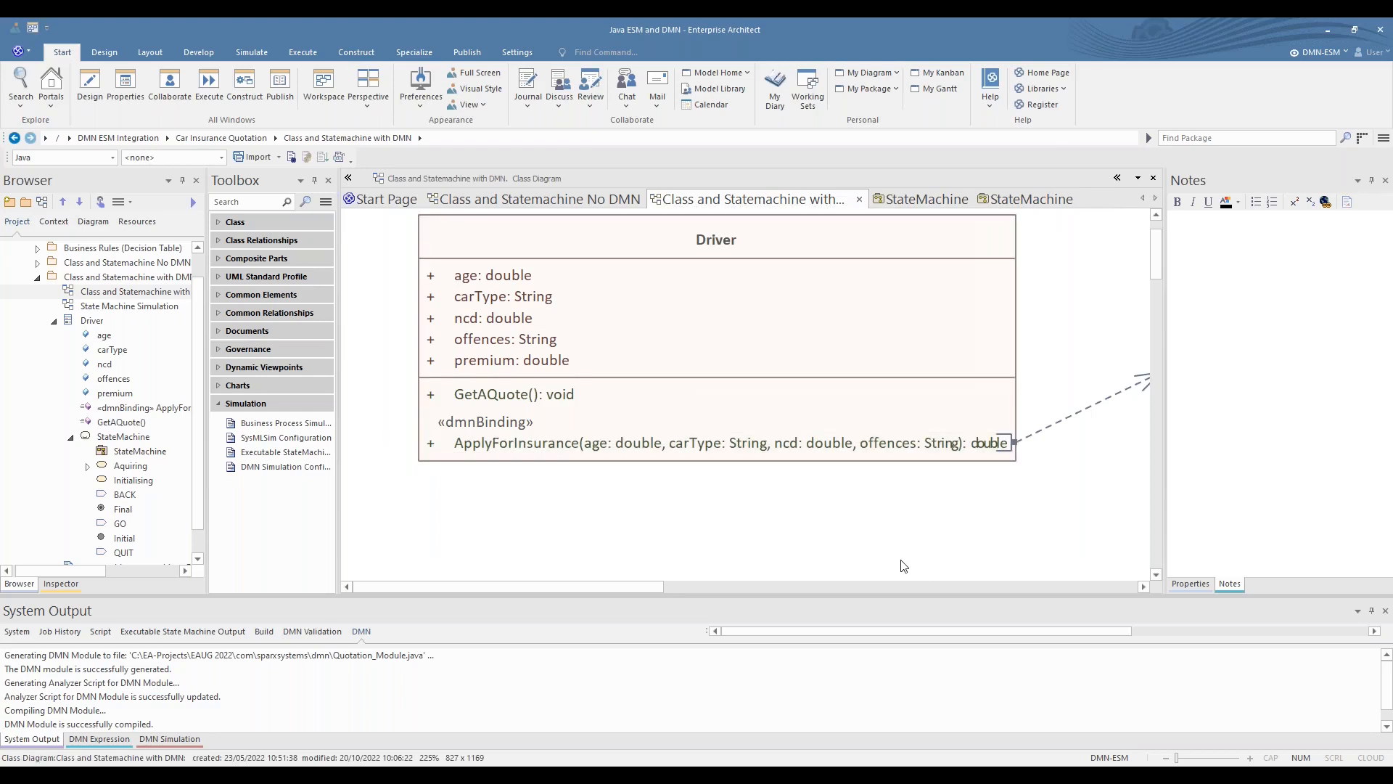
left_click(920, 199)
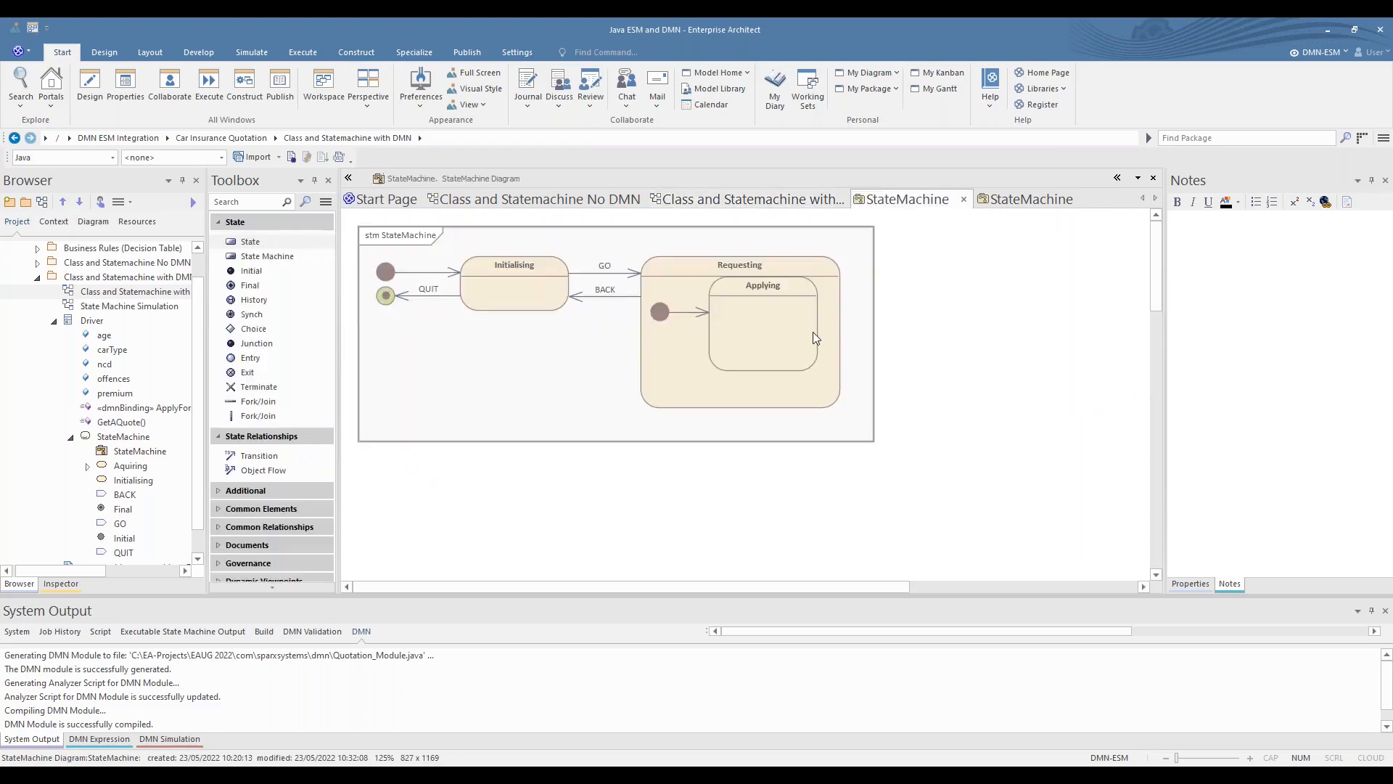
left_click(965, 201)
left_click(937, 206)
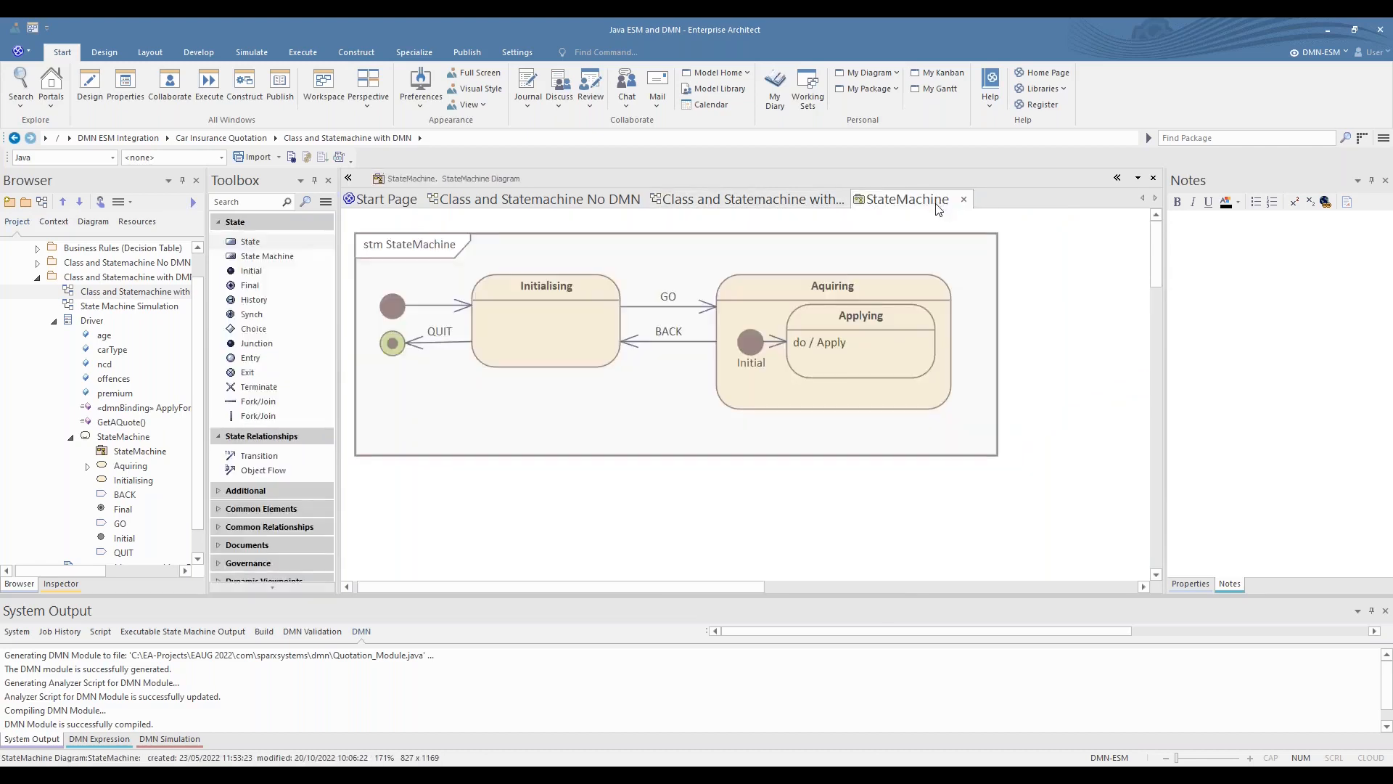
- Open the code of the Applying state's do / Apply operation to read it, and close the operation's properties
left_click(805, 343)
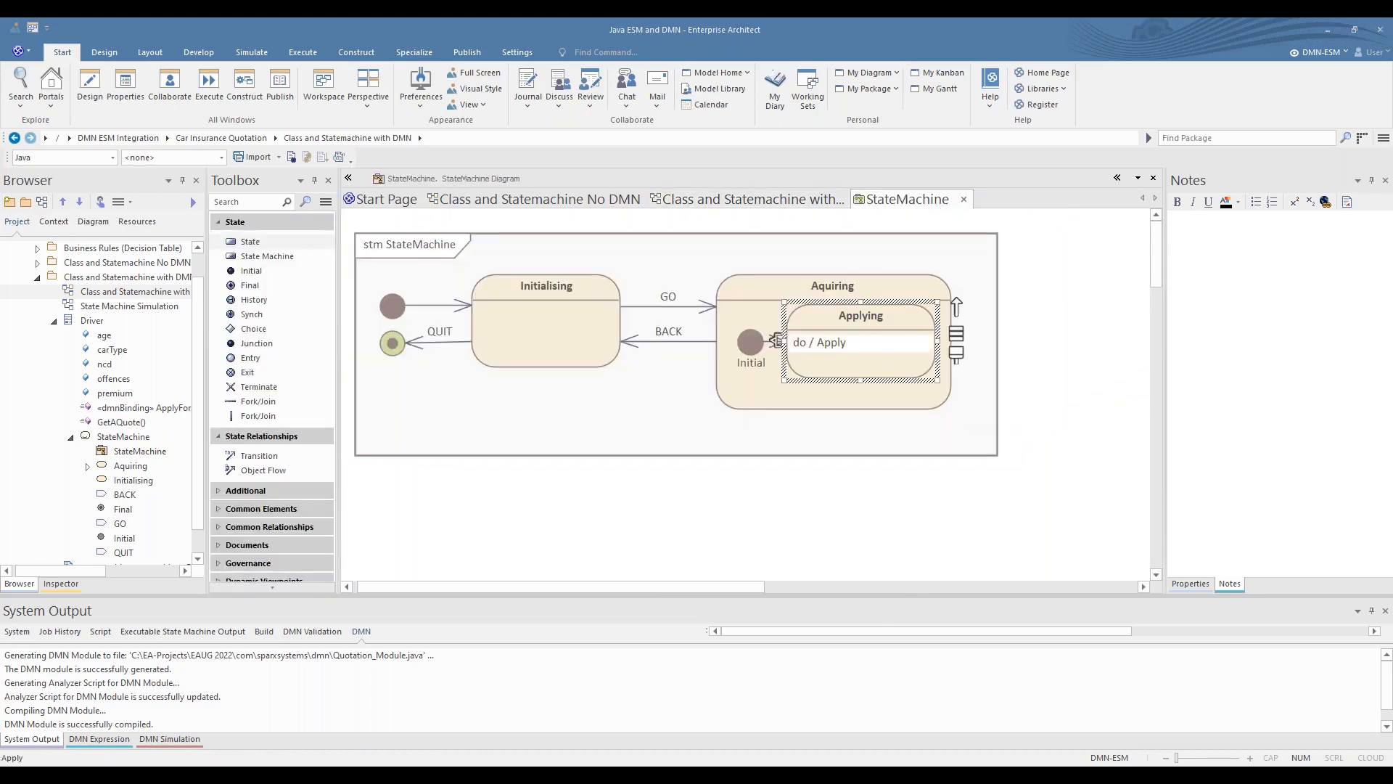
double_click(798, 341)
left_click(436, 267)
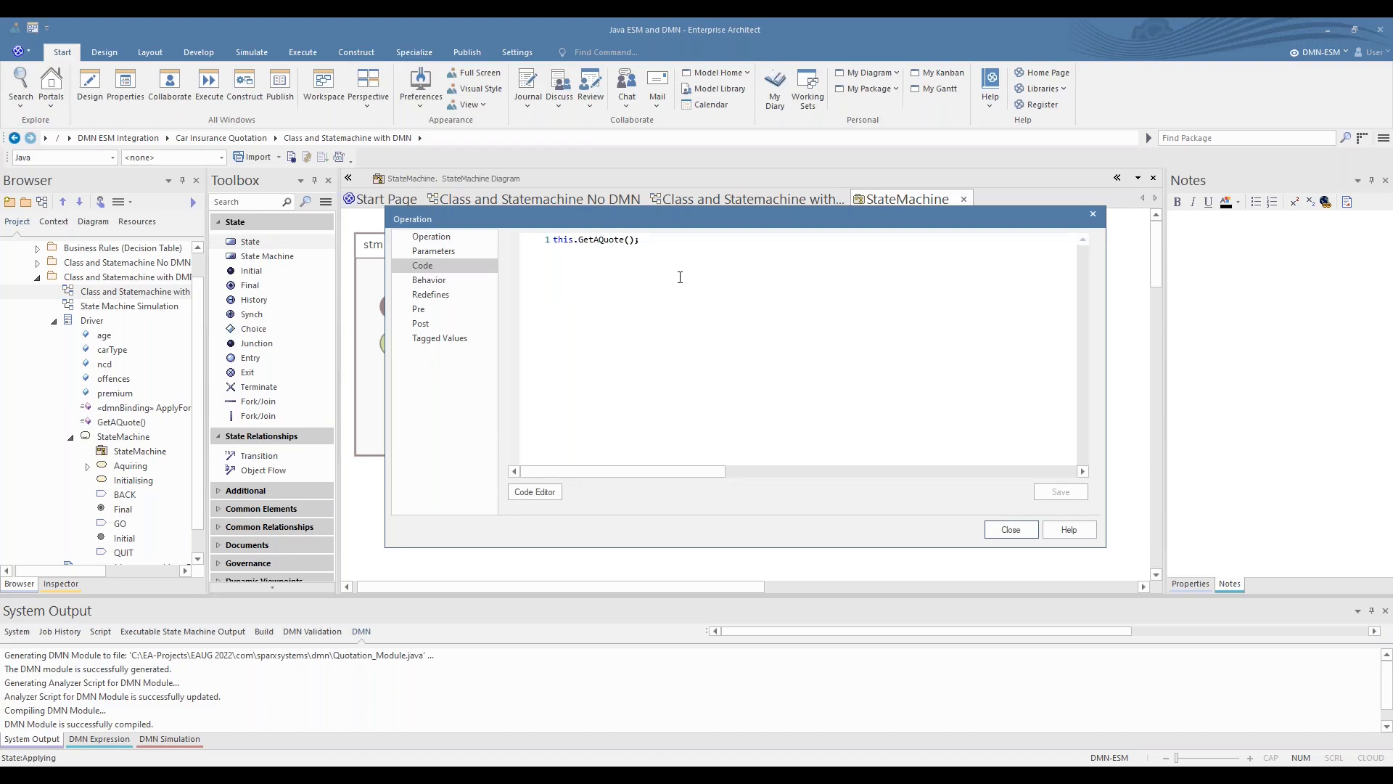
left_click(1006, 528)
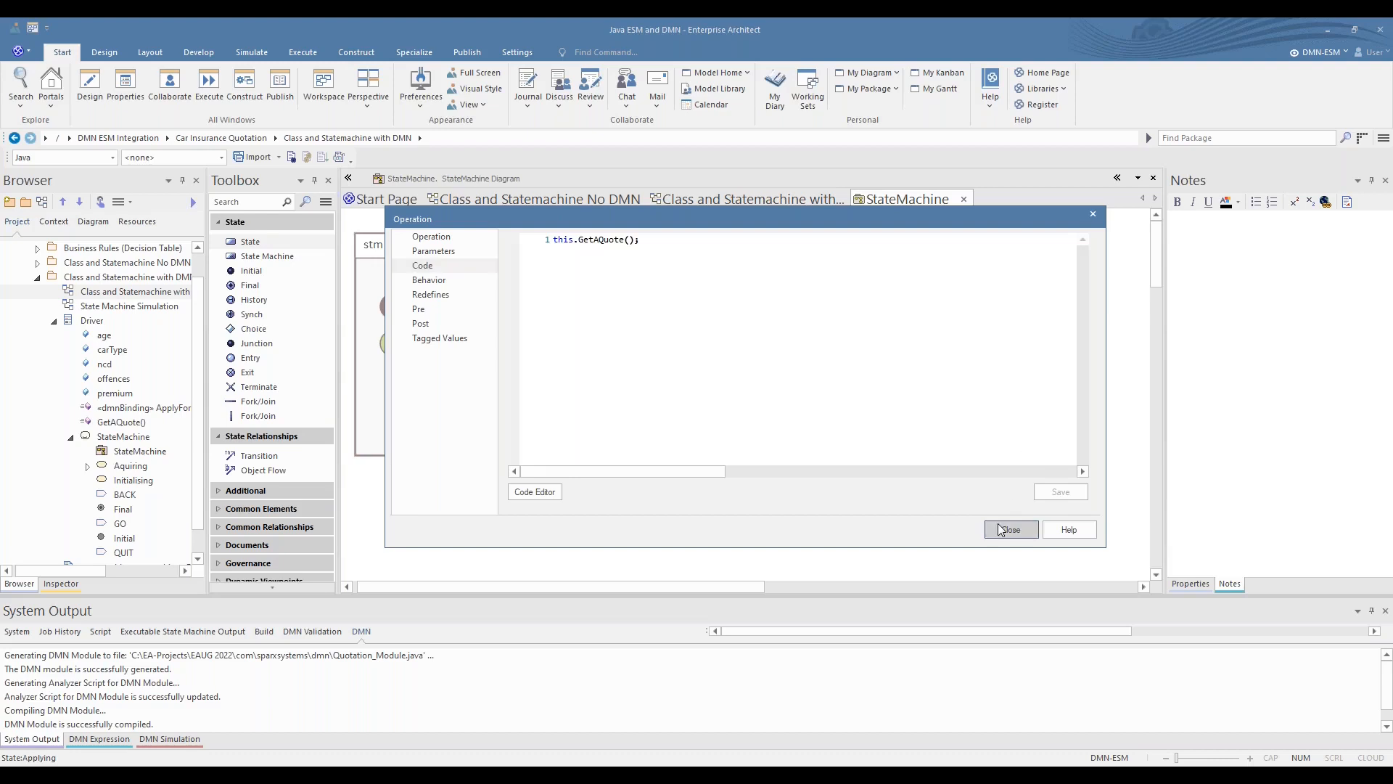
left_click(898, 461)
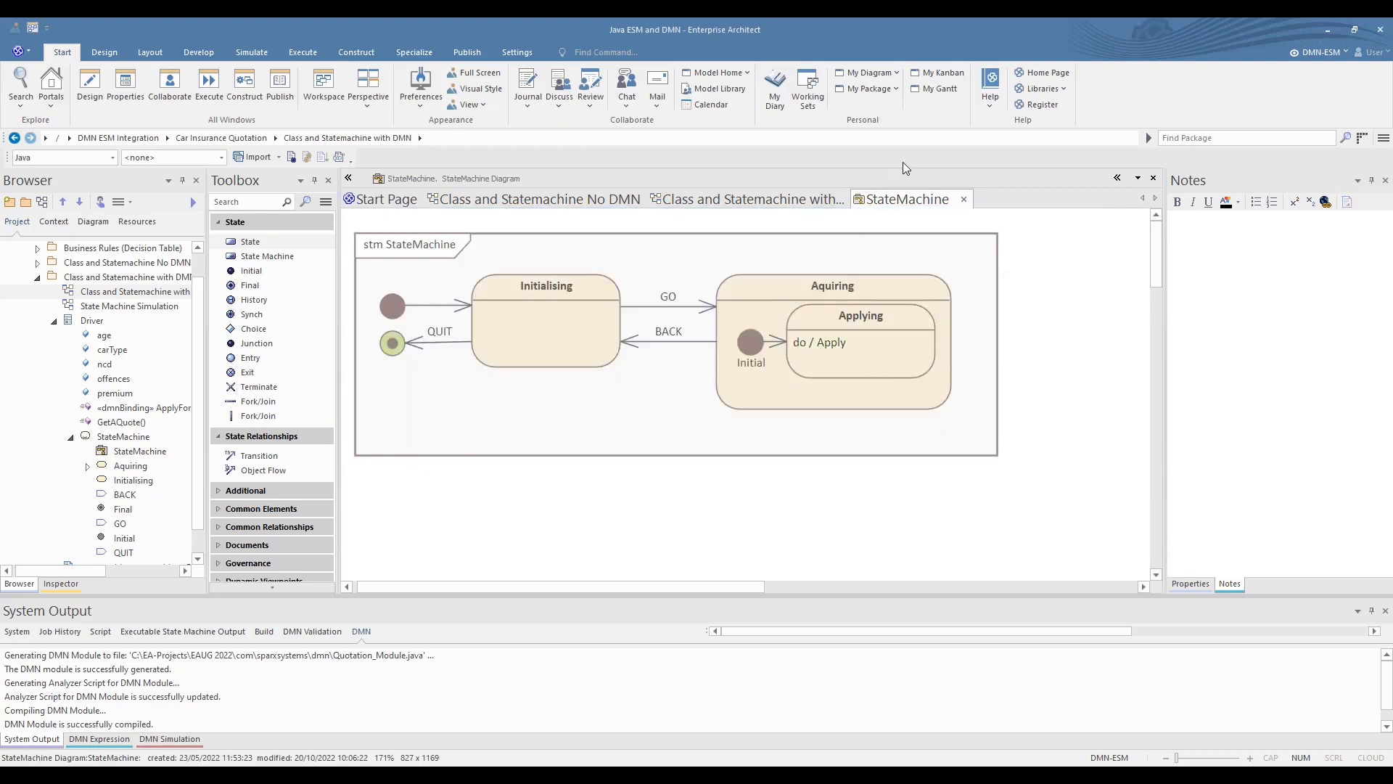
- Close all the open diagrams except the Start Page, and collapse the Driver class in the project tree
left_click(965, 201)
left_click(860, 201)
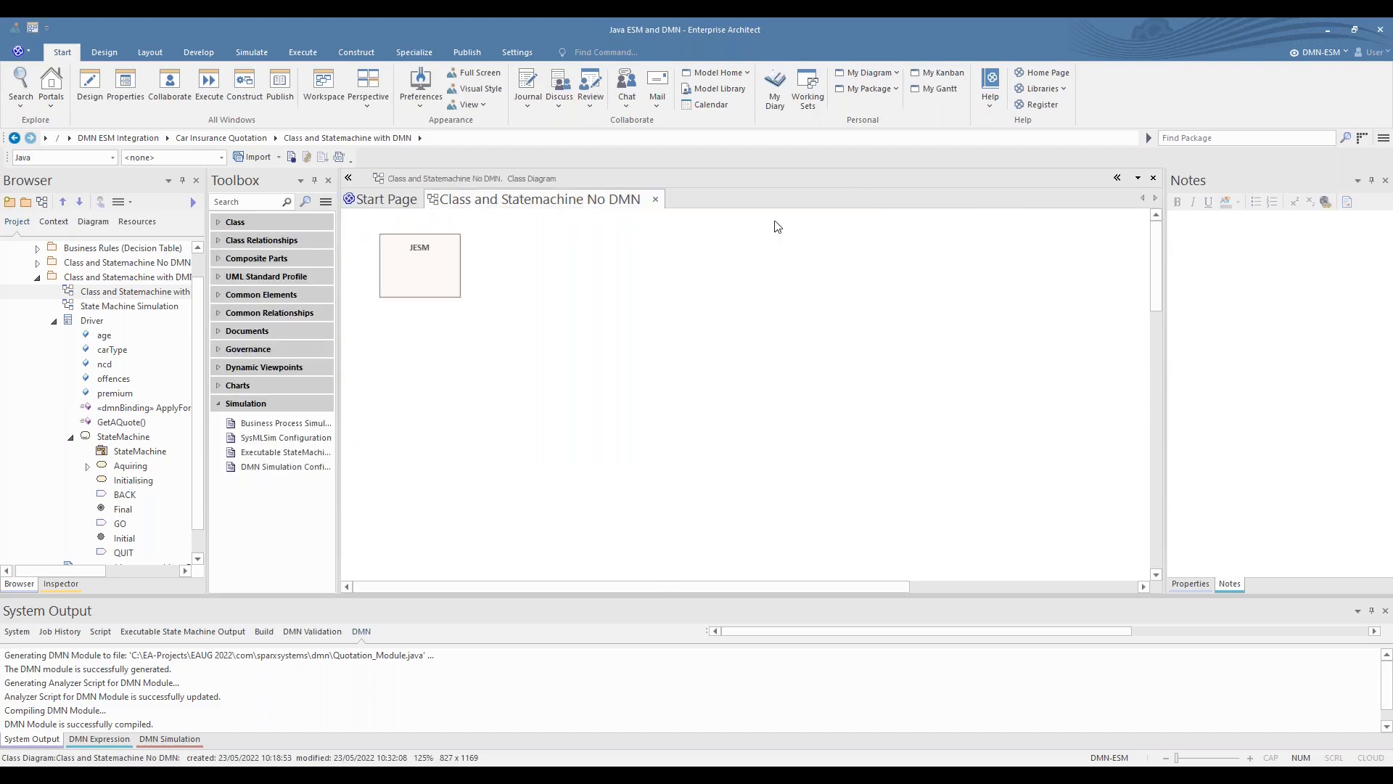
left_click(658, 199)
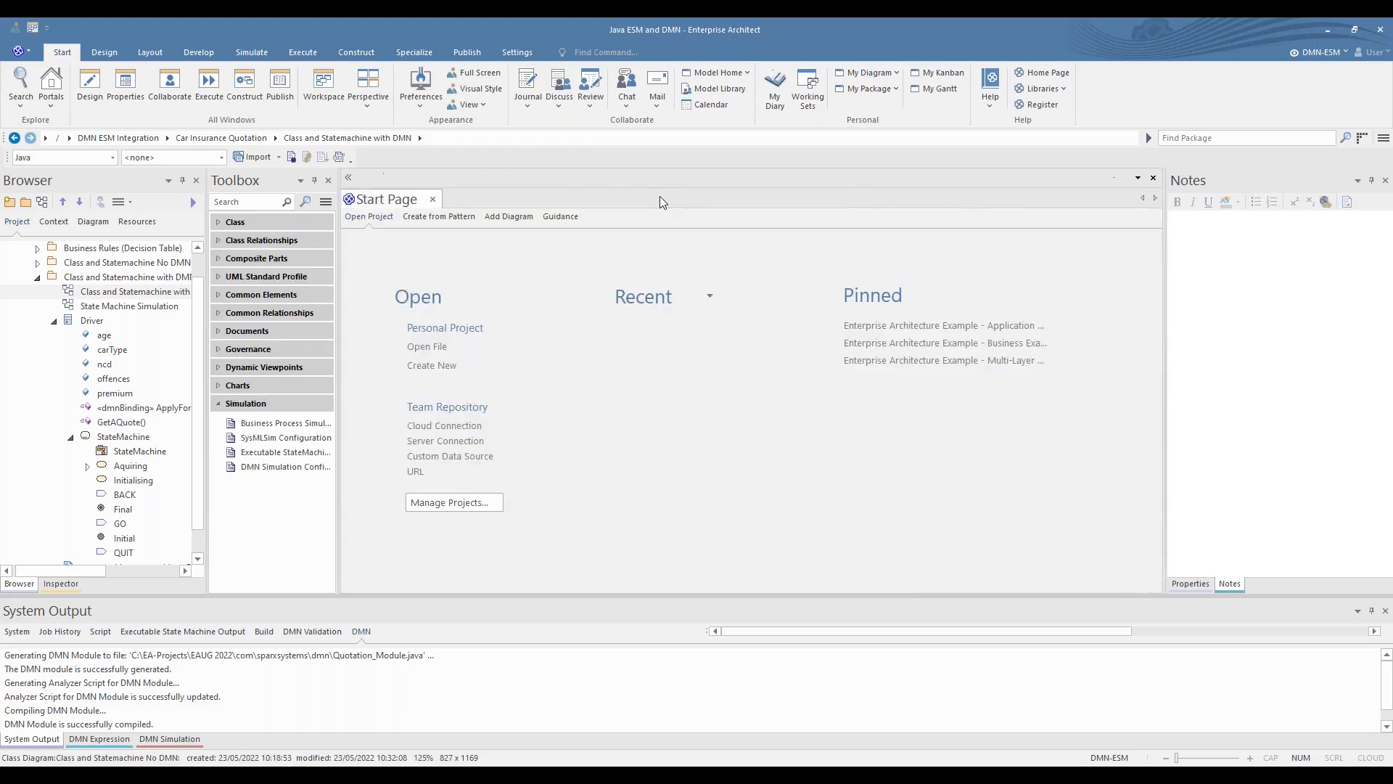
left_click(54, 320)
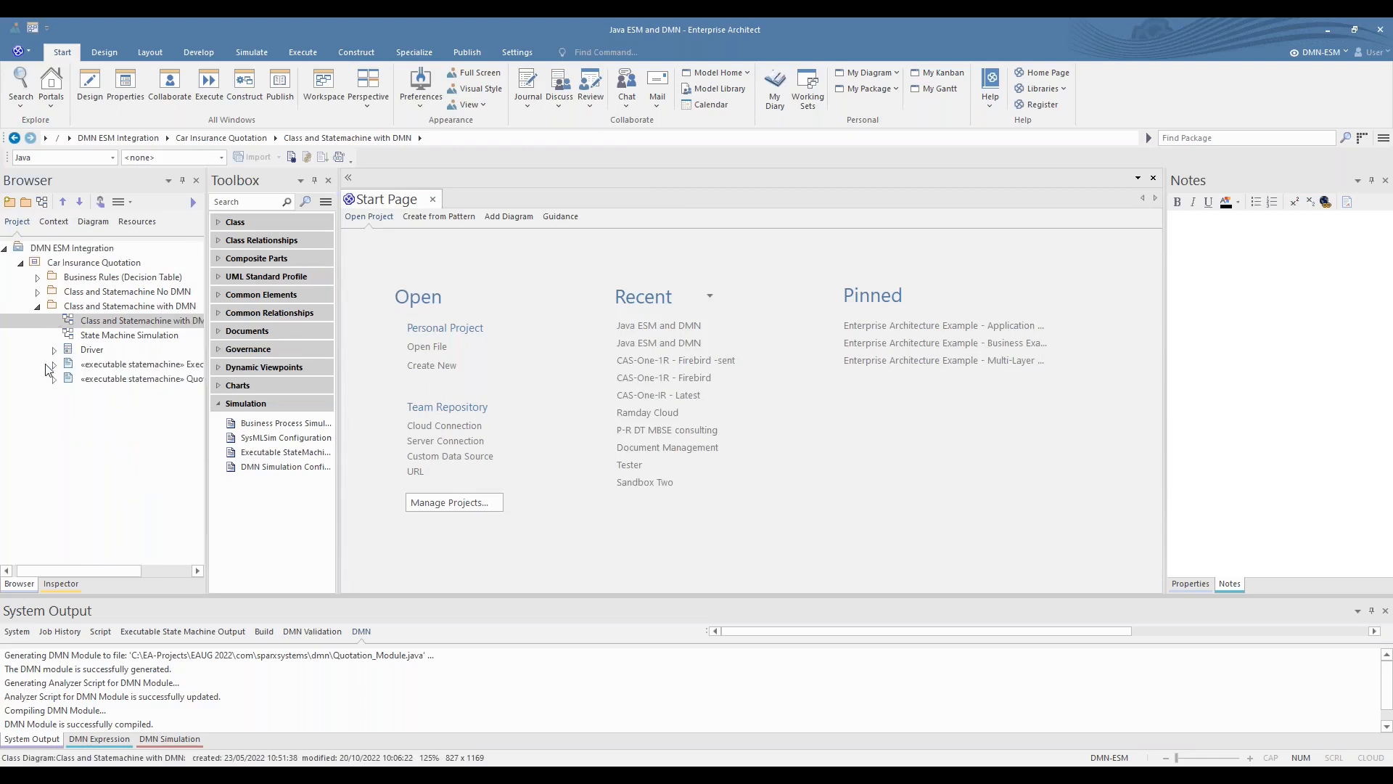
- Open the State Machine Simulation diagram and enlarge the ExecutableStatemachine1 artifact to read its driver part
double_click(109, 335)
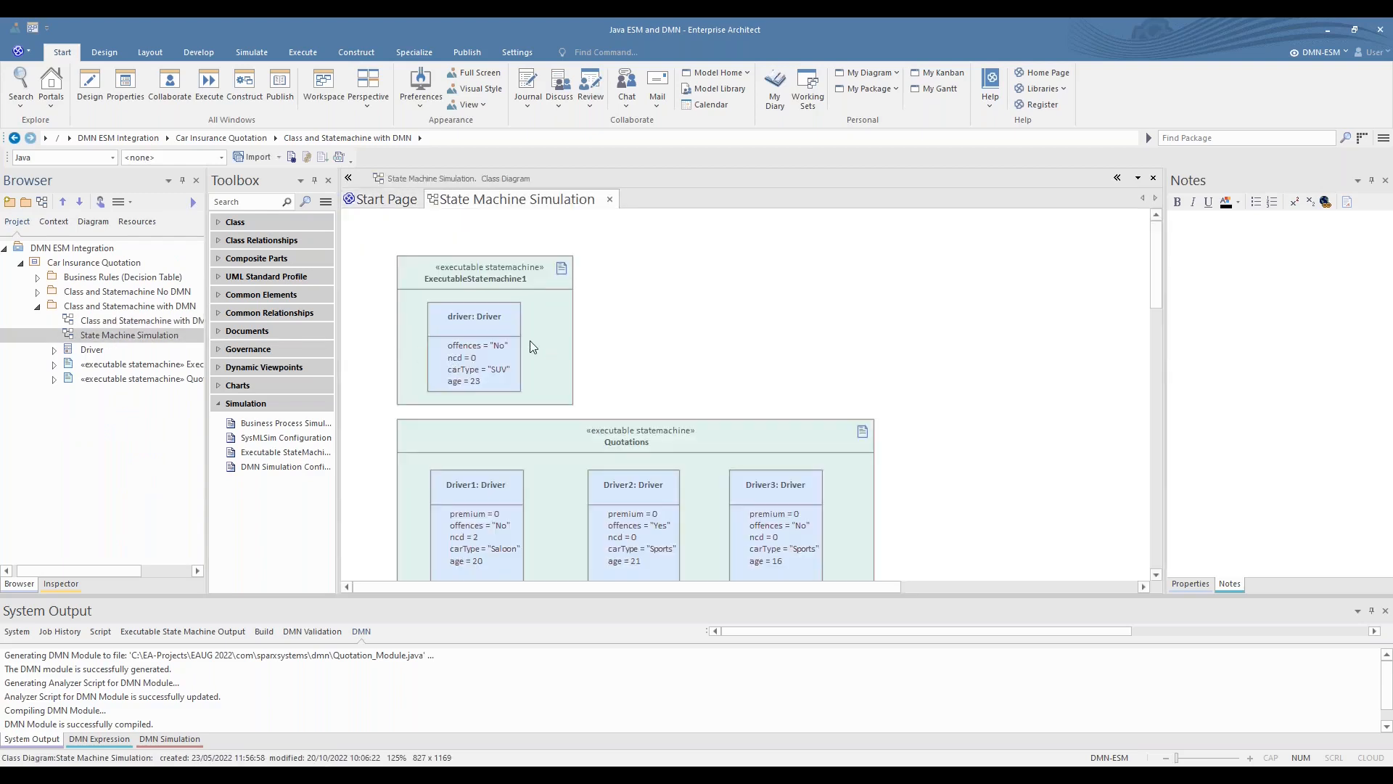
left_click(529, 347)
scroll(557, 359, "up", 2)
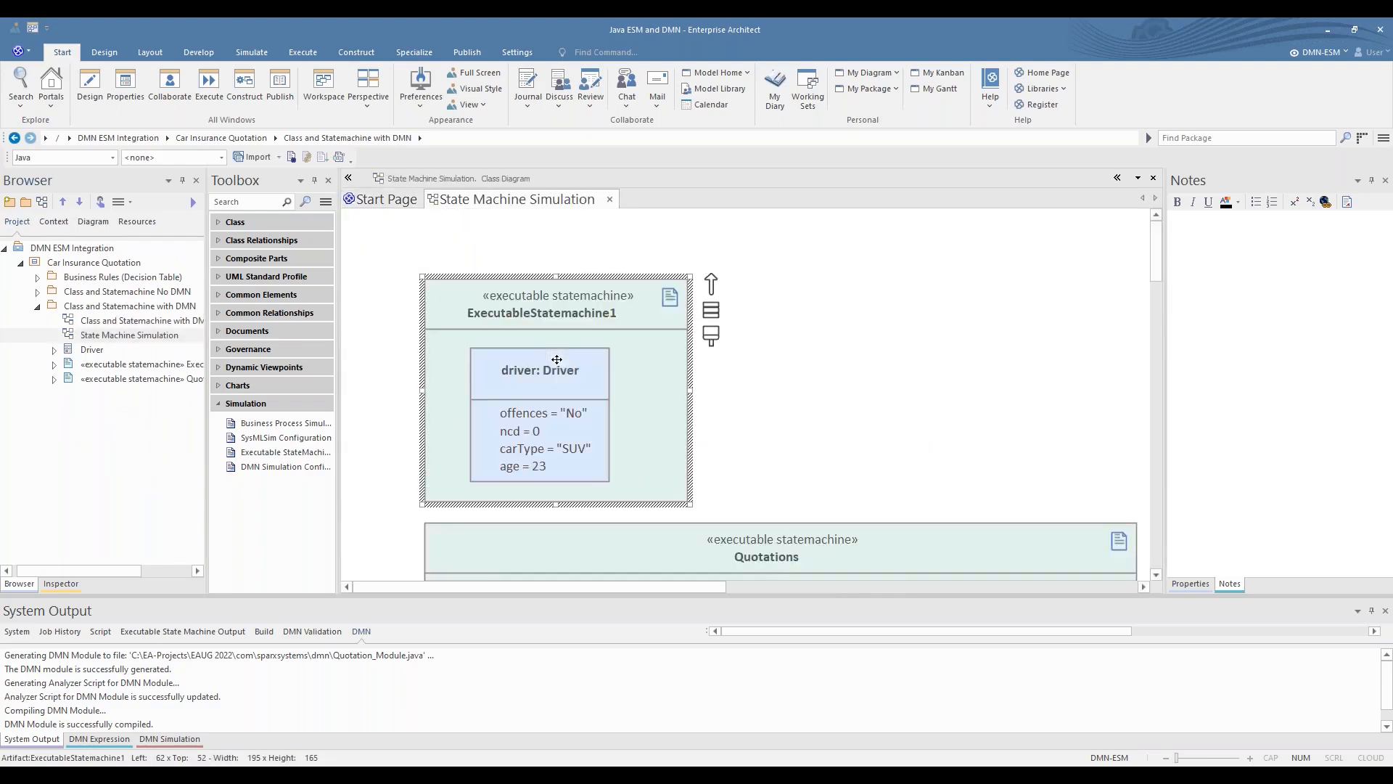
scroll(556, 359, "up", 1)
left_click(947, 400)
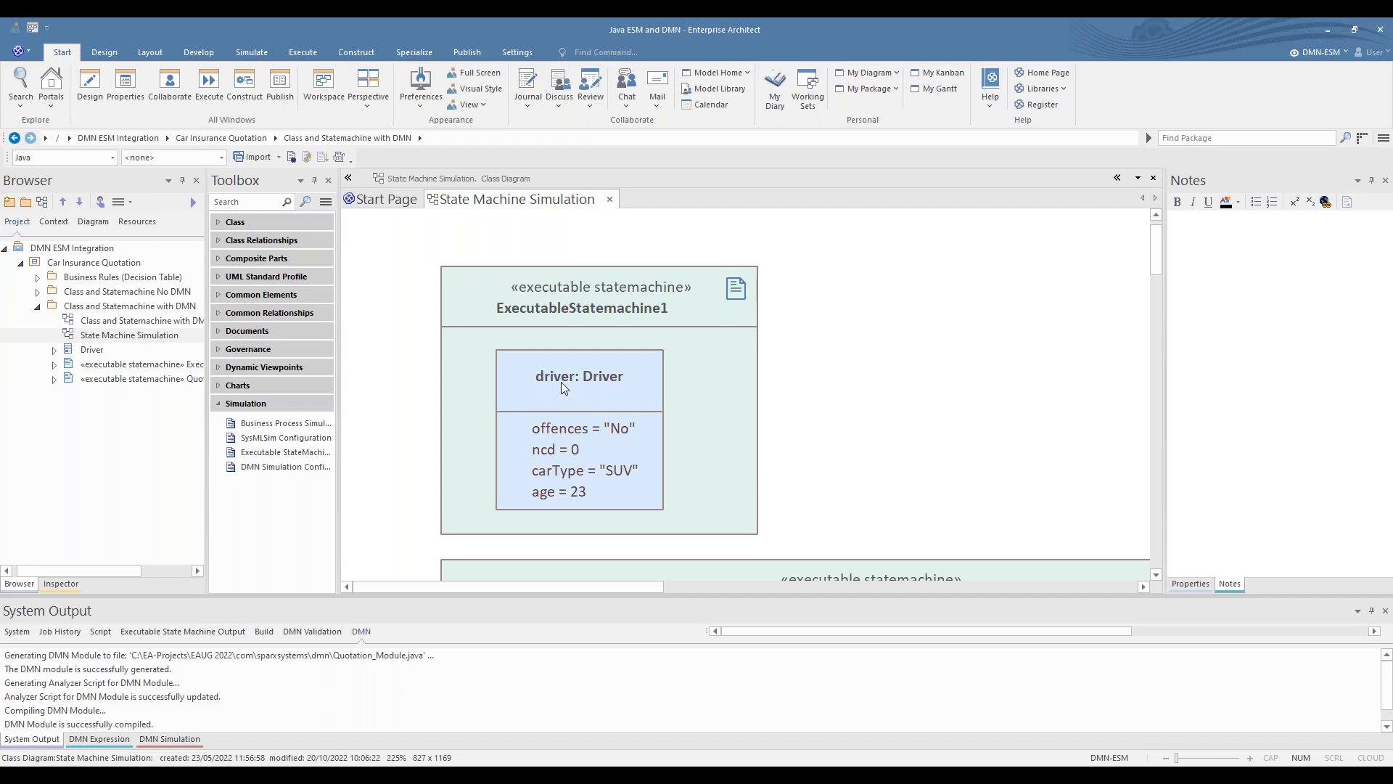
- Open the property values set for the driver part in ExecutableStatemachine1, review them and close without changes
right_click(560, 430)
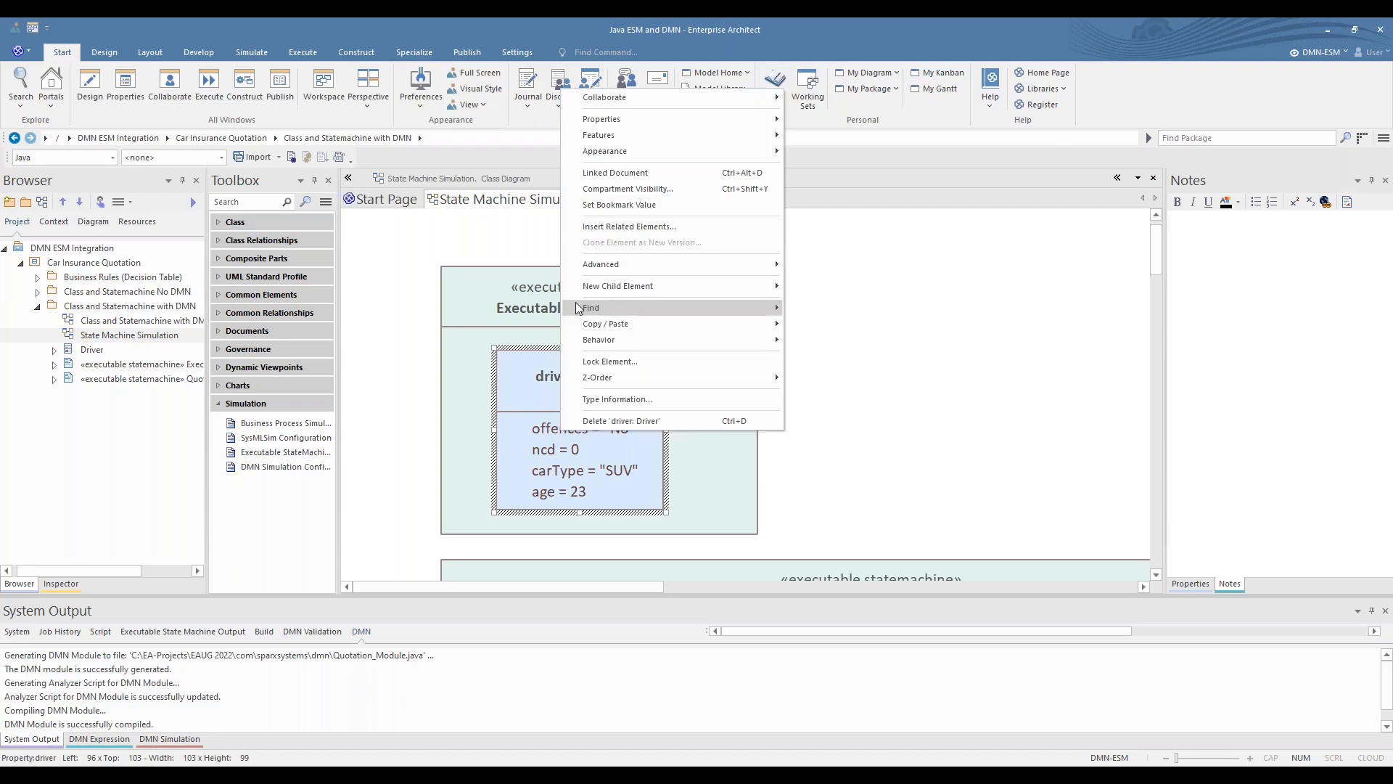
mouse_move(609, 135)
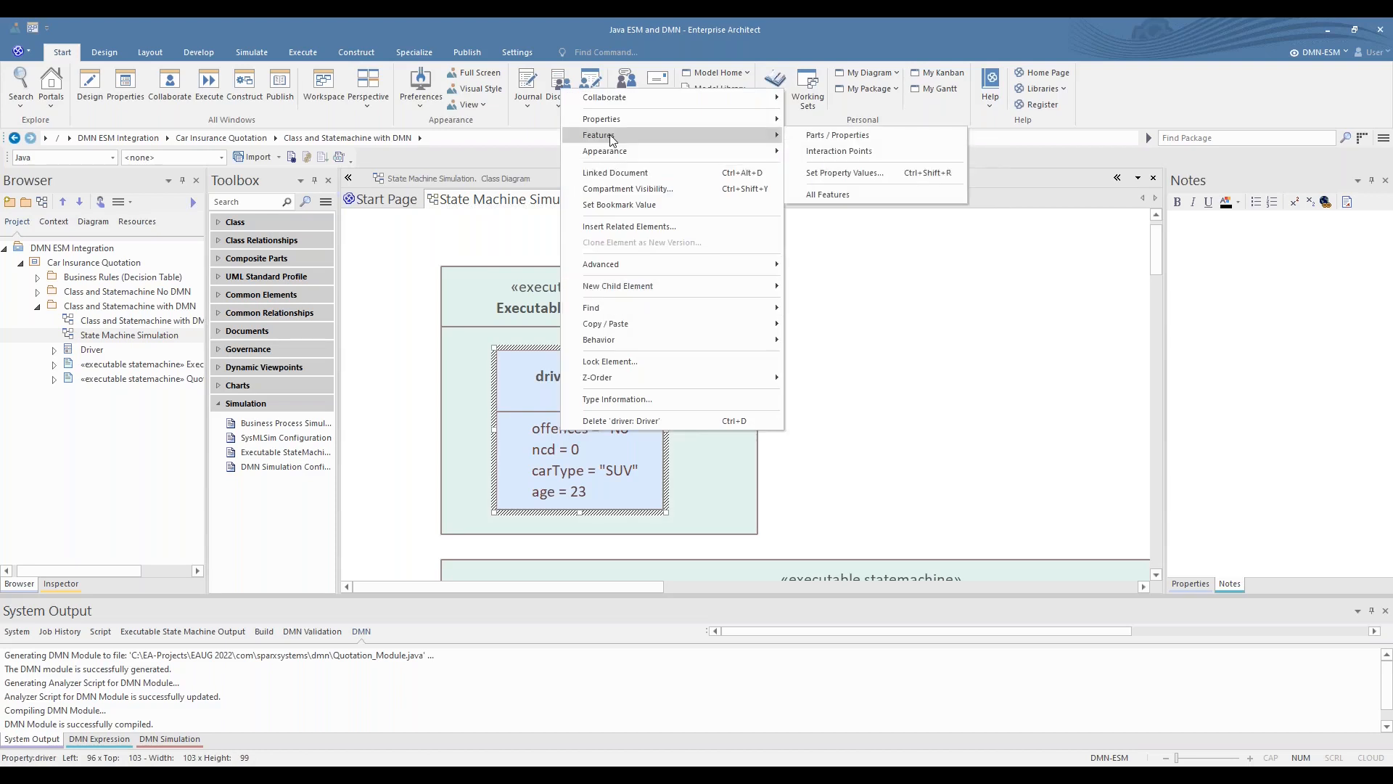
left_click(852, 175)
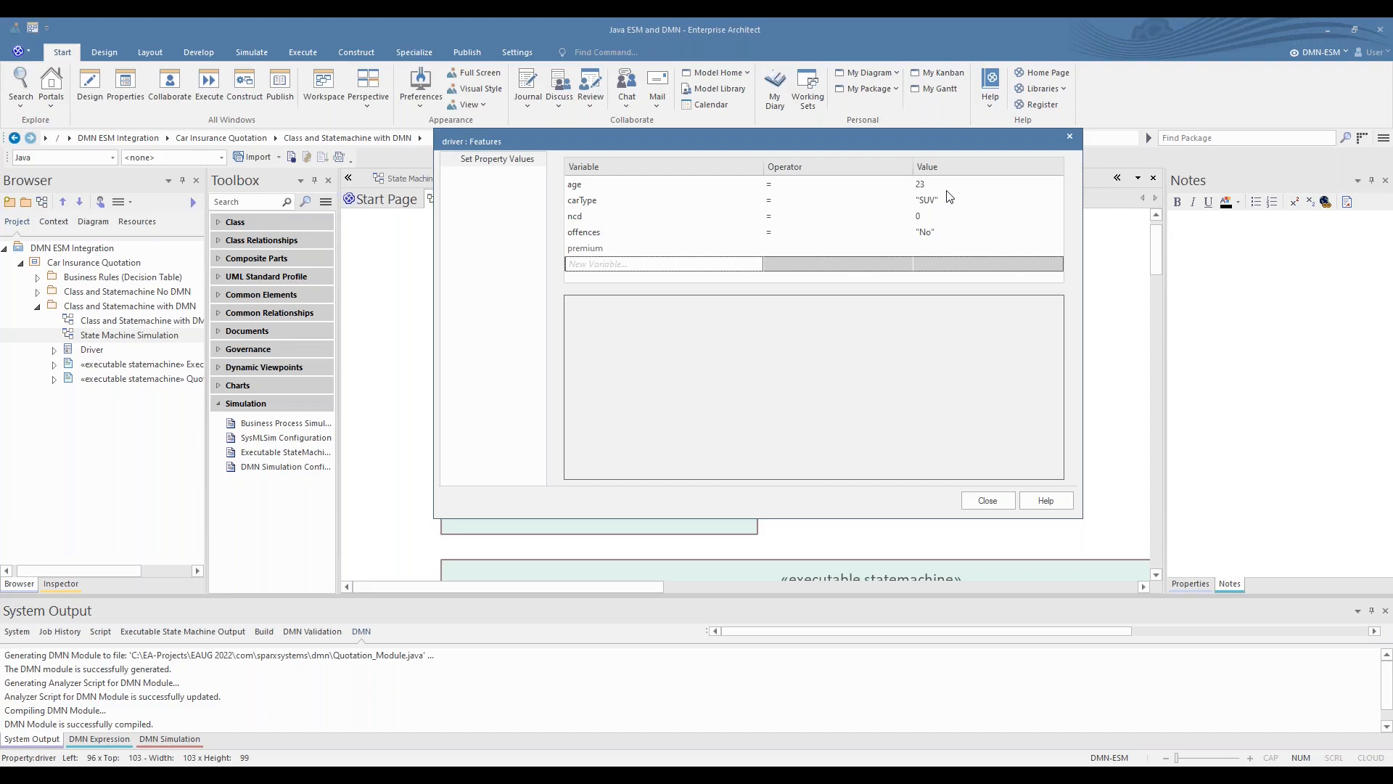
left_click(988, 500)
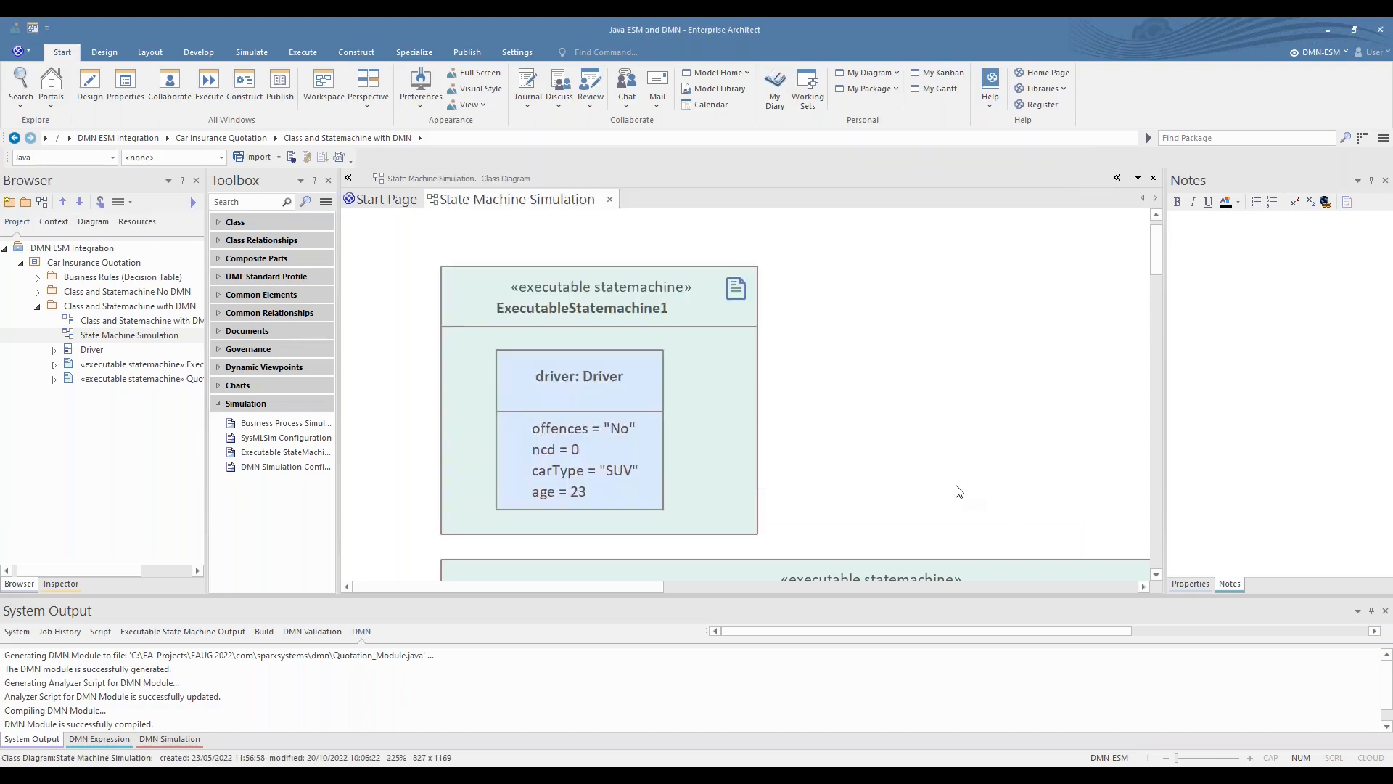
- With ExecutableStatemachine1 selected, display the simulation's local variables in a widened pane and show the Simulation Events window
left_click(702, 425)
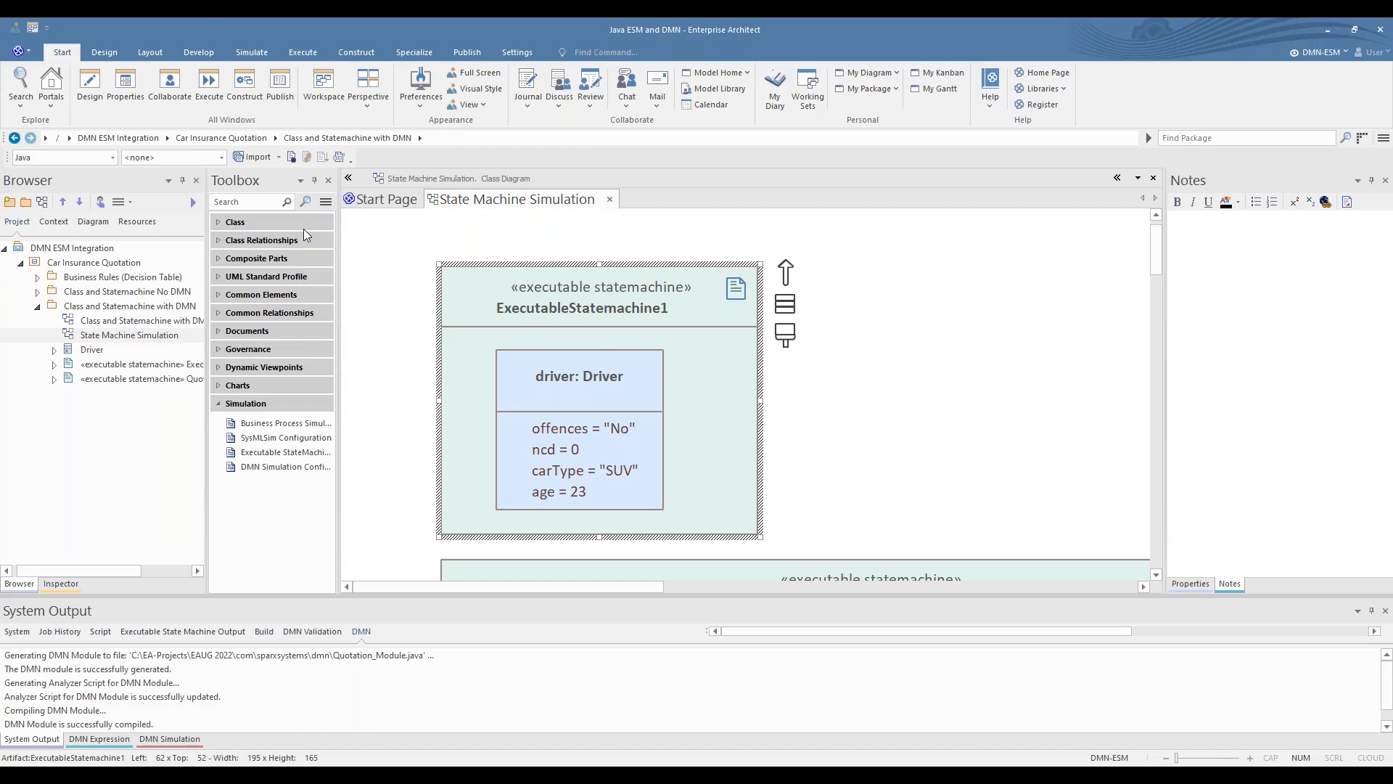
left_click(251, 52)
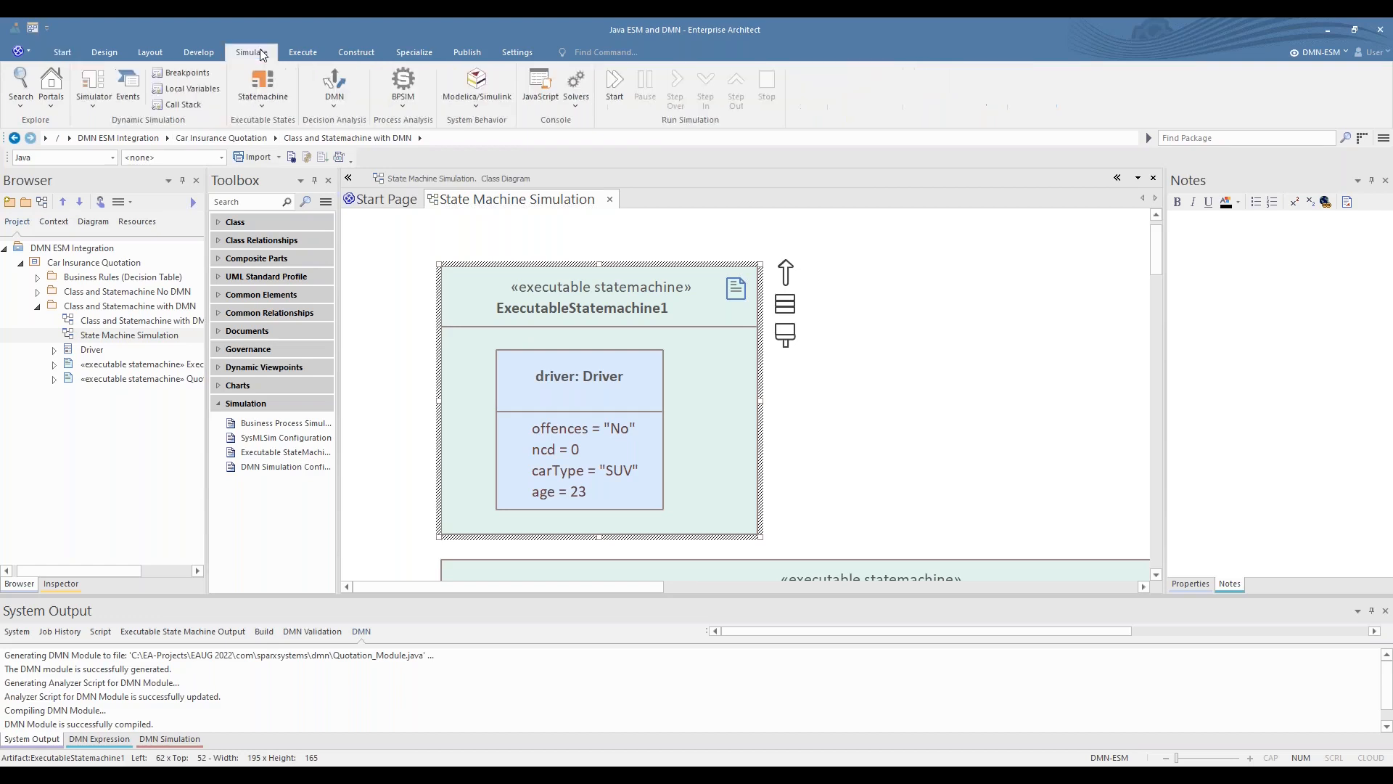
left_click(190, 90)
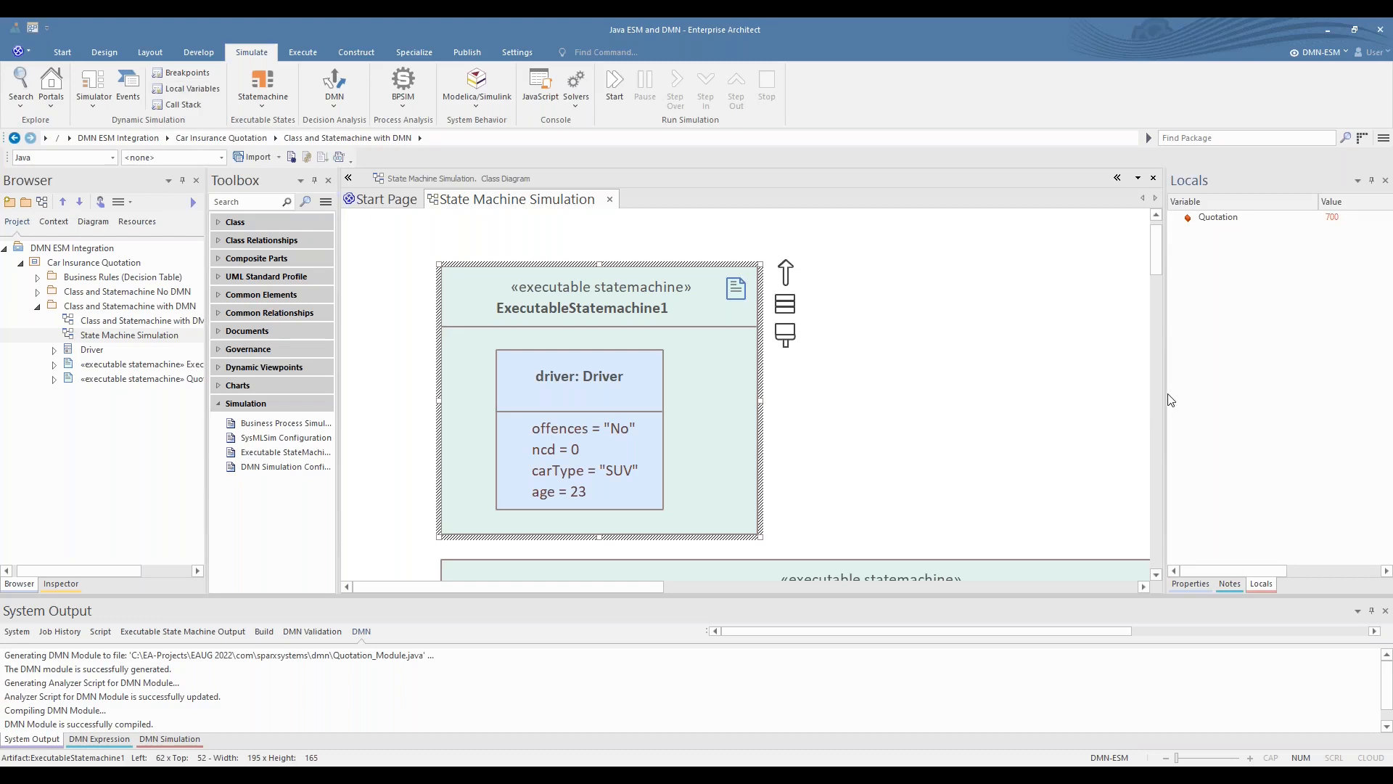
left_click_drag(1165, 405, 1069, 405)
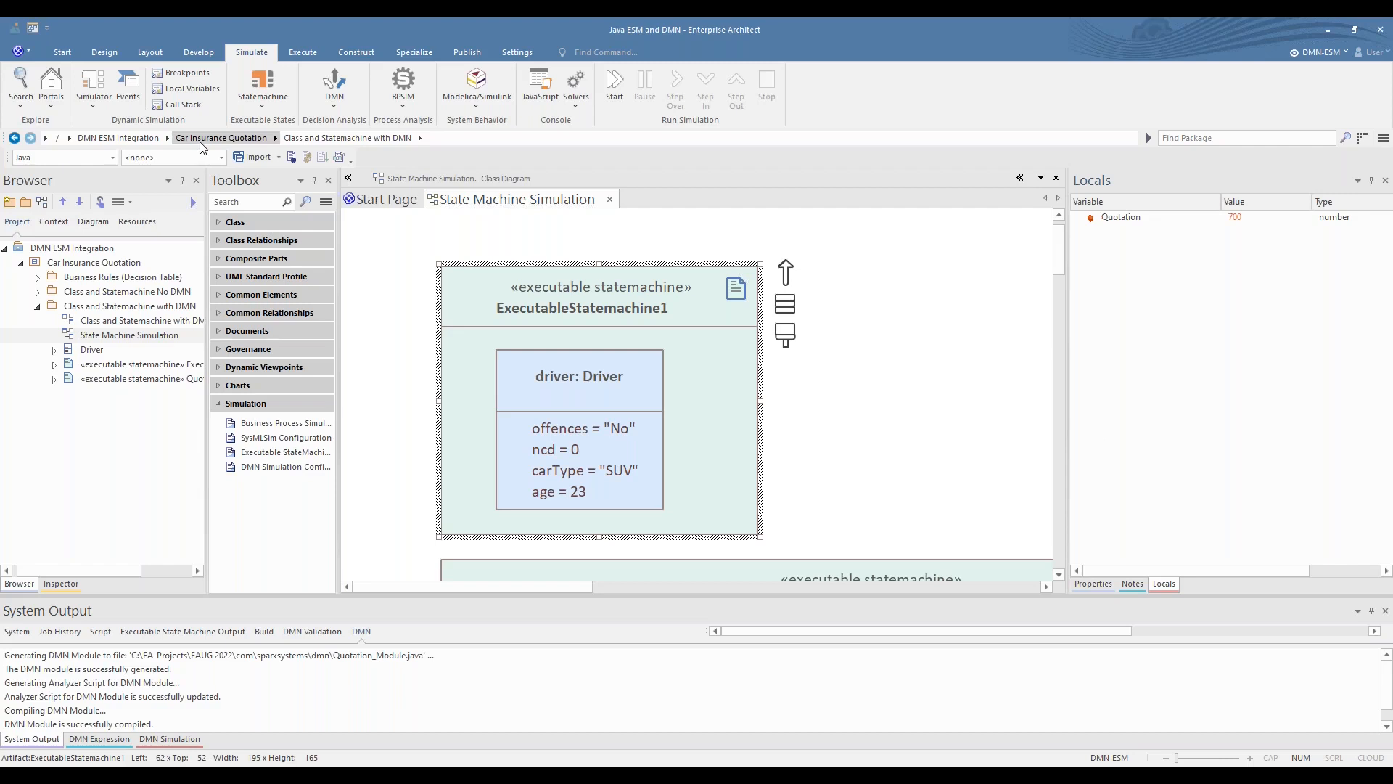
left_click(128, 104)
left_click(107, 106)
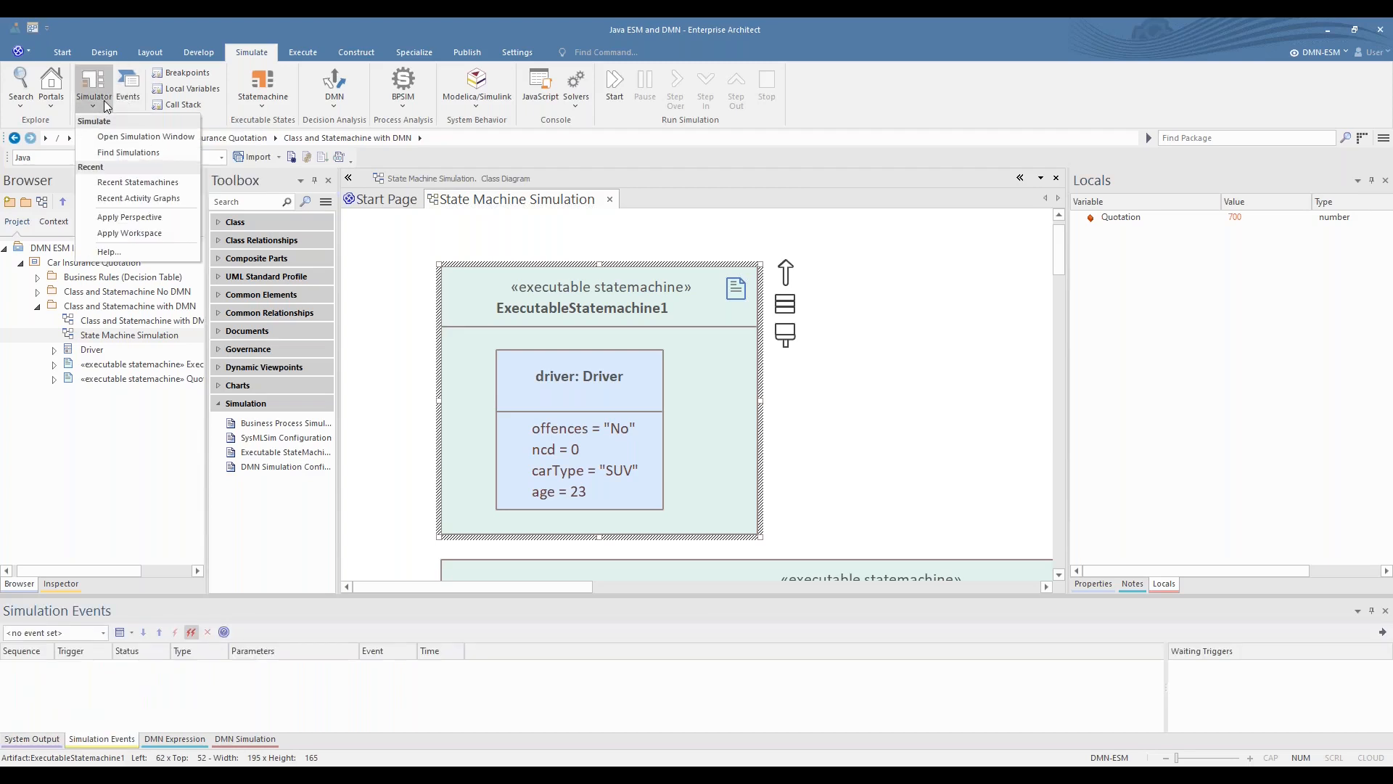
left_click(96, 107)
left_click(97, 104)
- Generate, build and run the executable state machine for the ExecutableStatemachine1 artifact
left_click(260, 108)
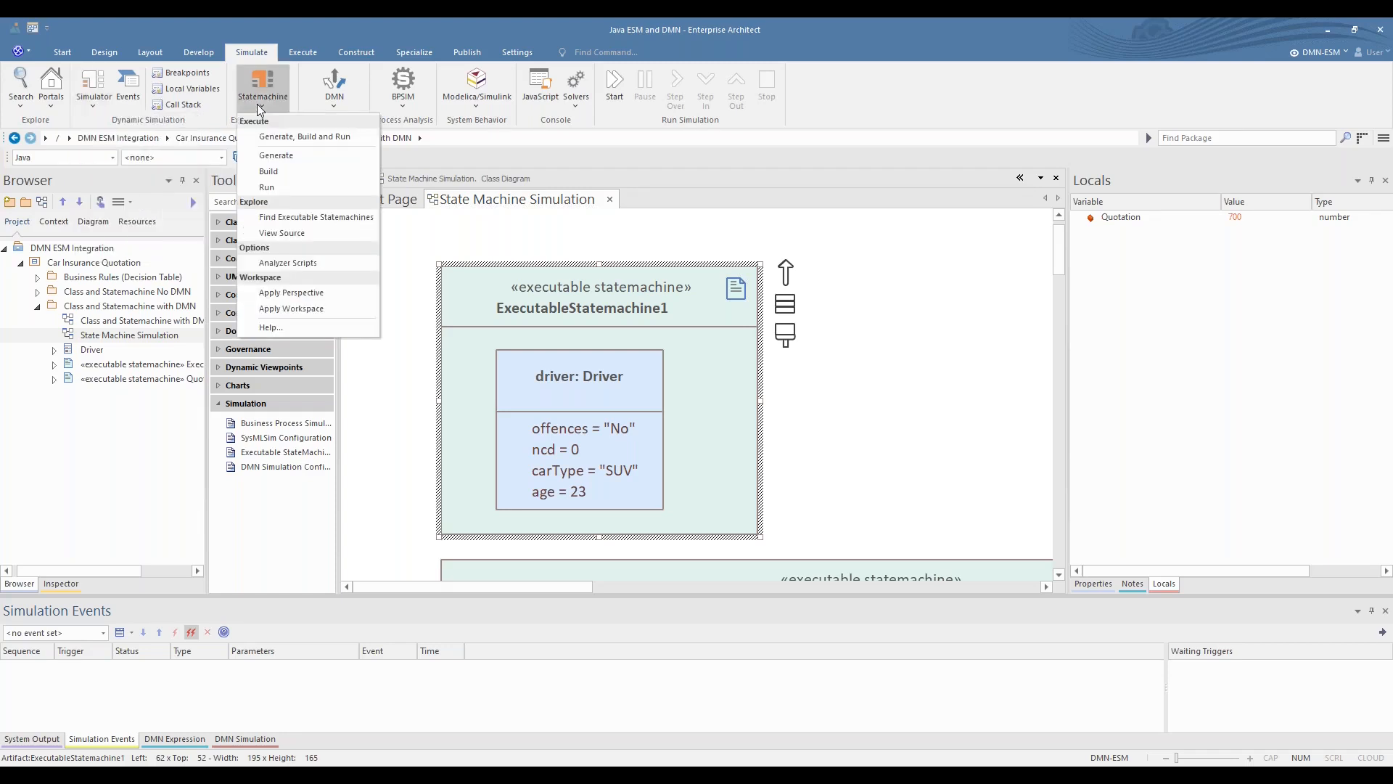
left_click(271, 144)
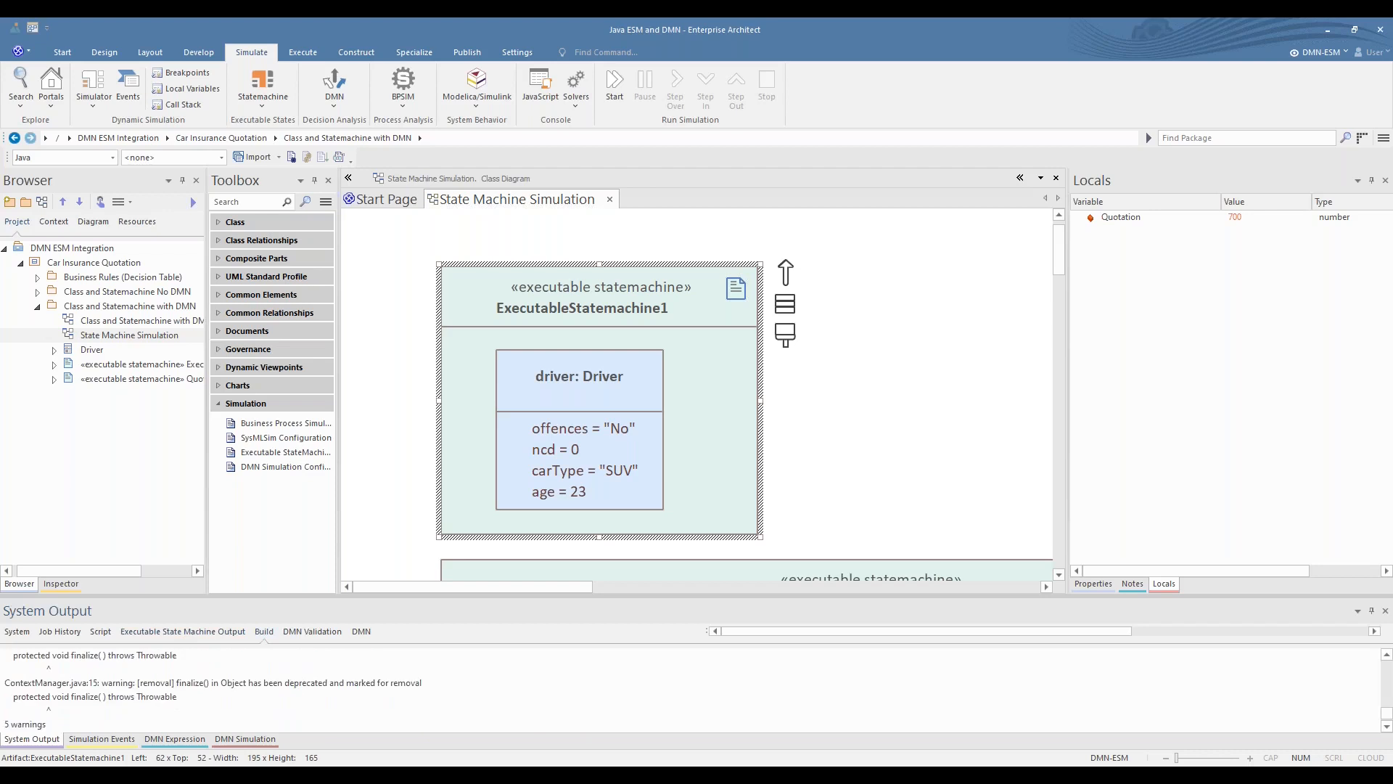
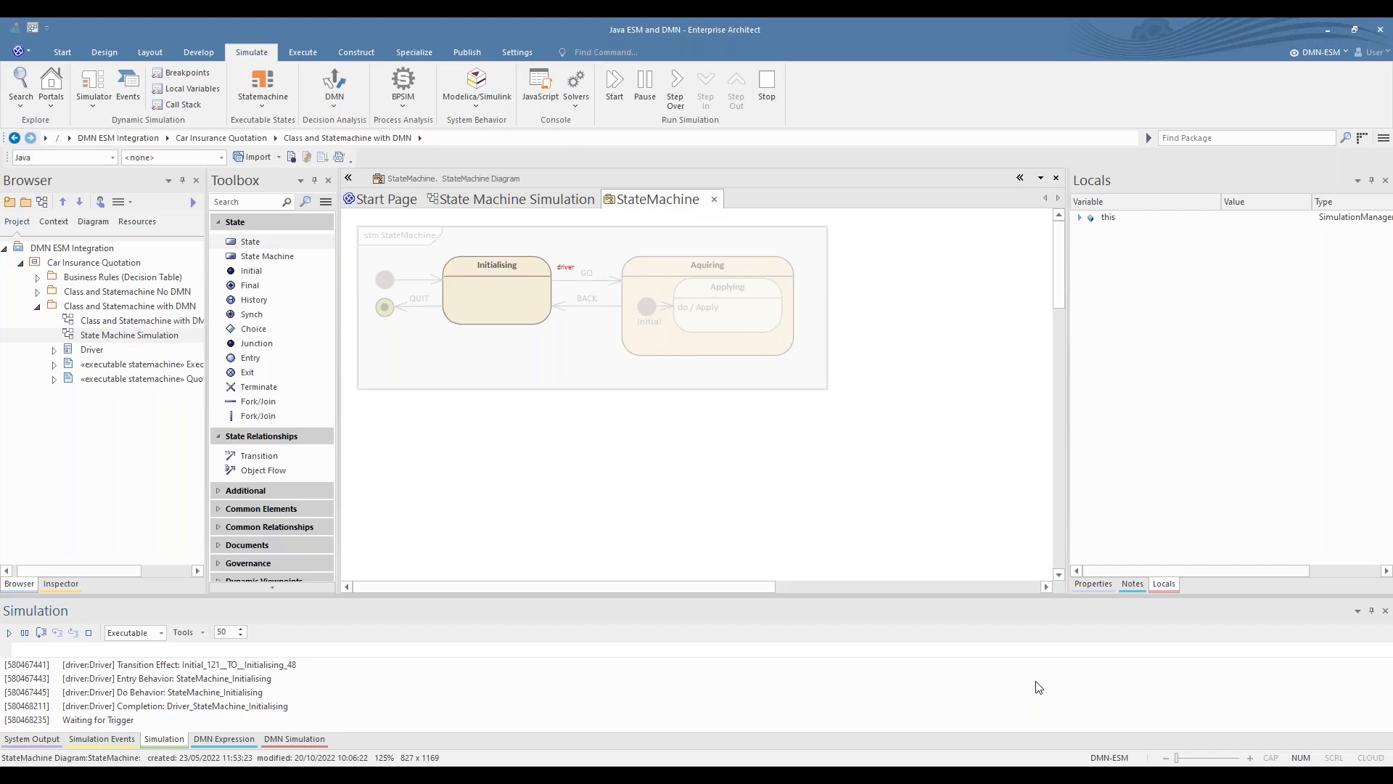
- Broadcast the GO trigger to the running state machine and expand the driver object's variables under this
left_click(355, 648)
type("broiad")
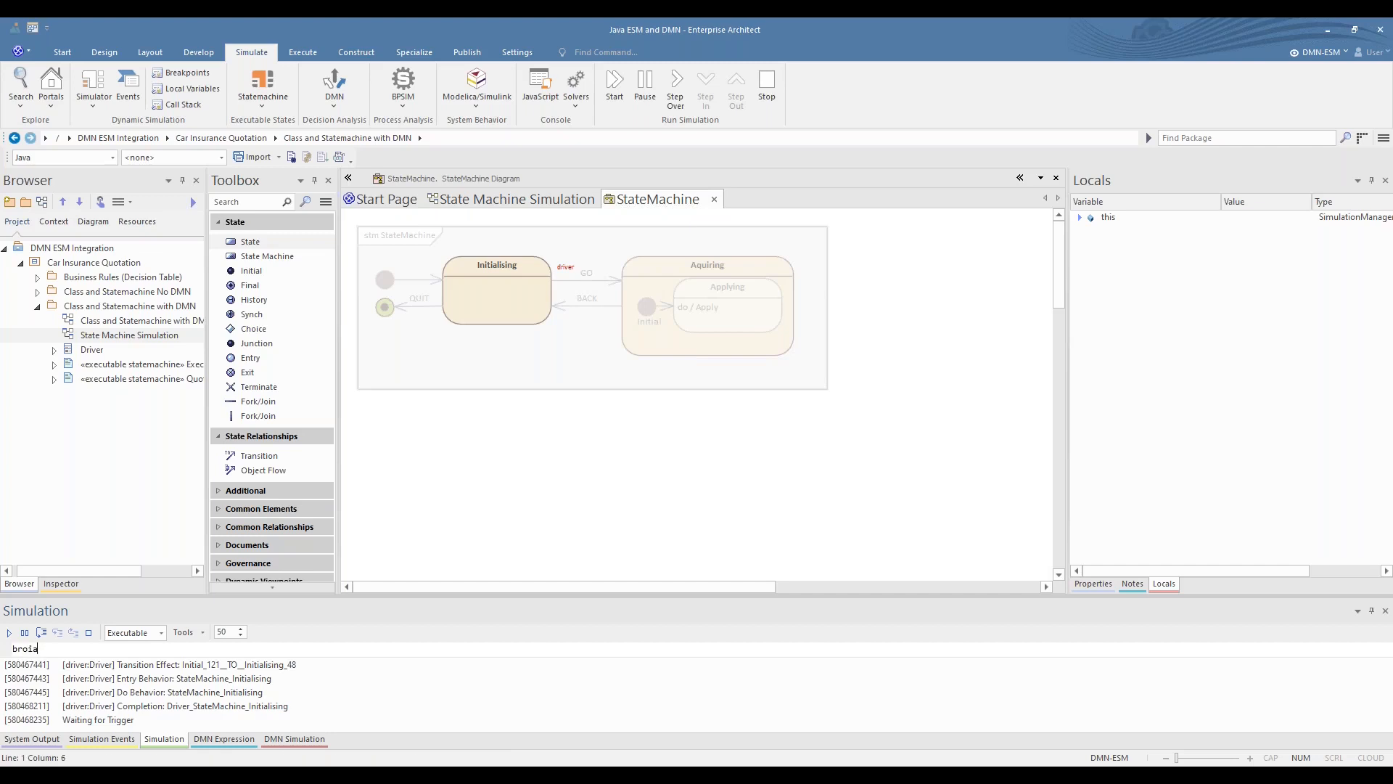
key("BackSpace")
key("BackSpace")
key("BackSpace")
type("adcast GO")
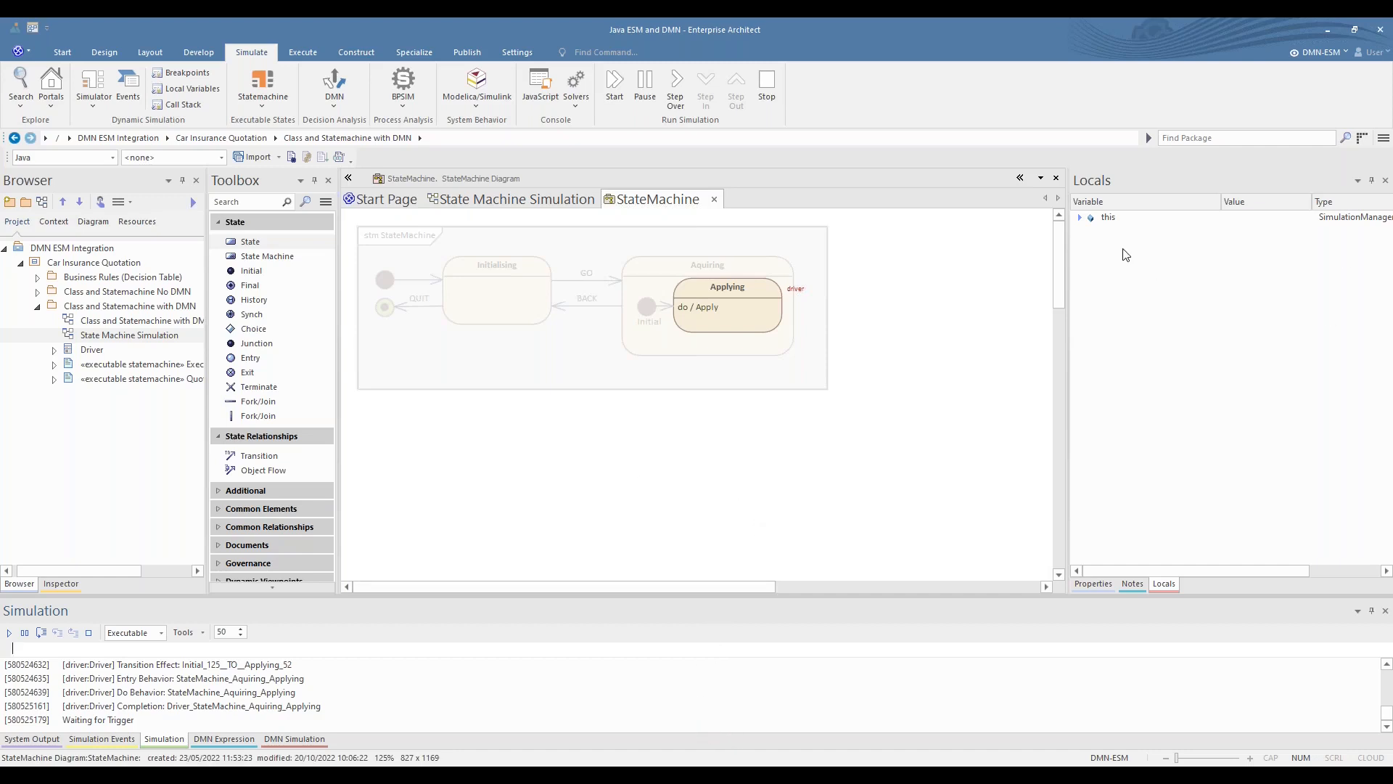
left_click(1081, 217)
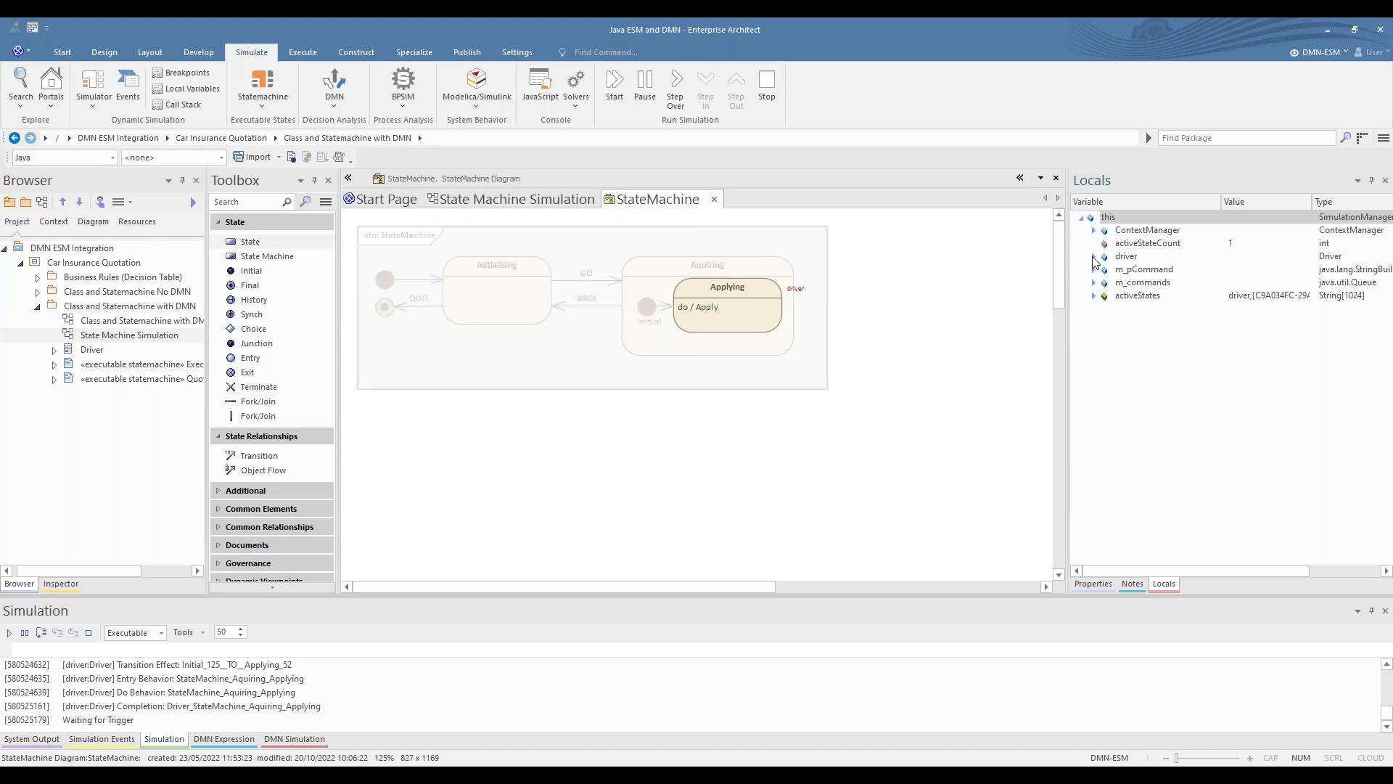
left_click(1093, 257)
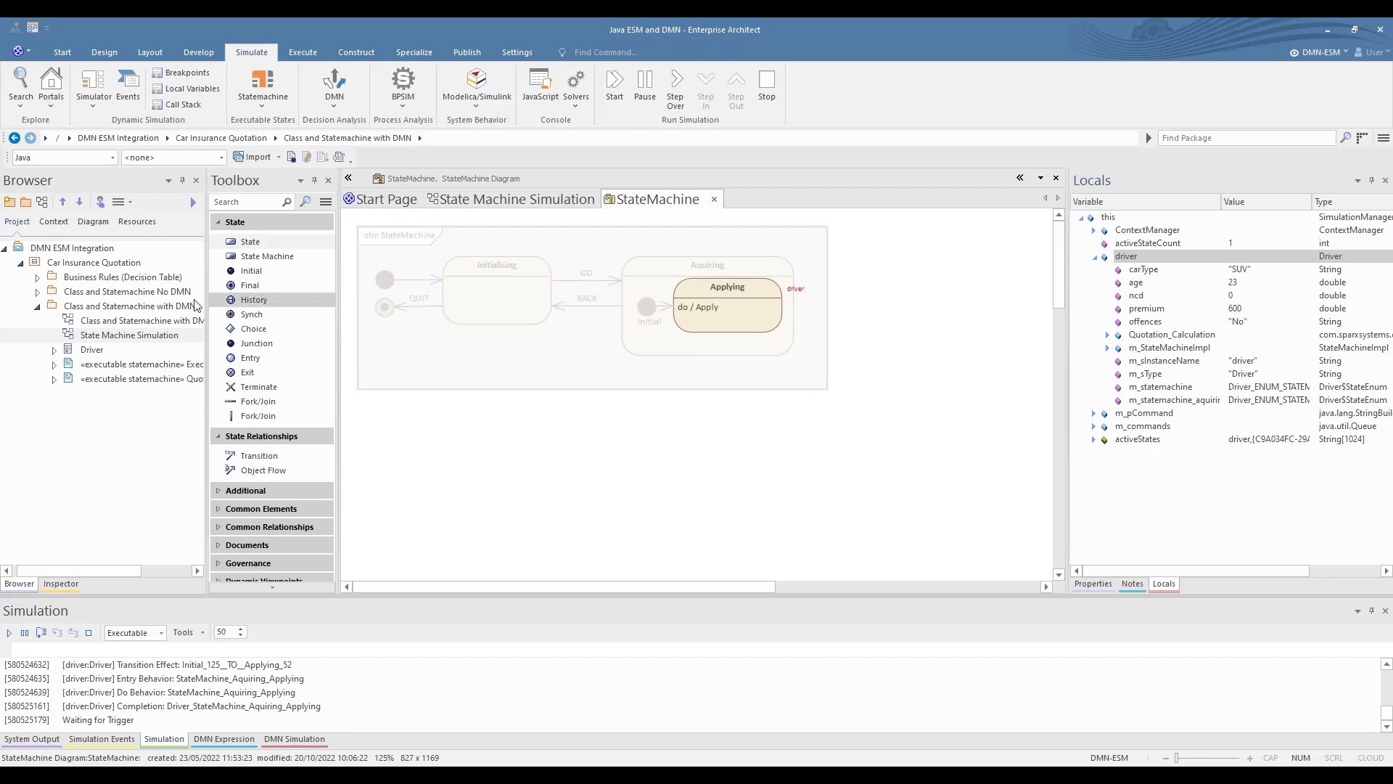
- Open the Business Rules (Decision Table) diagram and check the Quotation Calculation rule for an SUV with NCD 0 and no offences
left_click(37, 277)
double_click(121, 295)
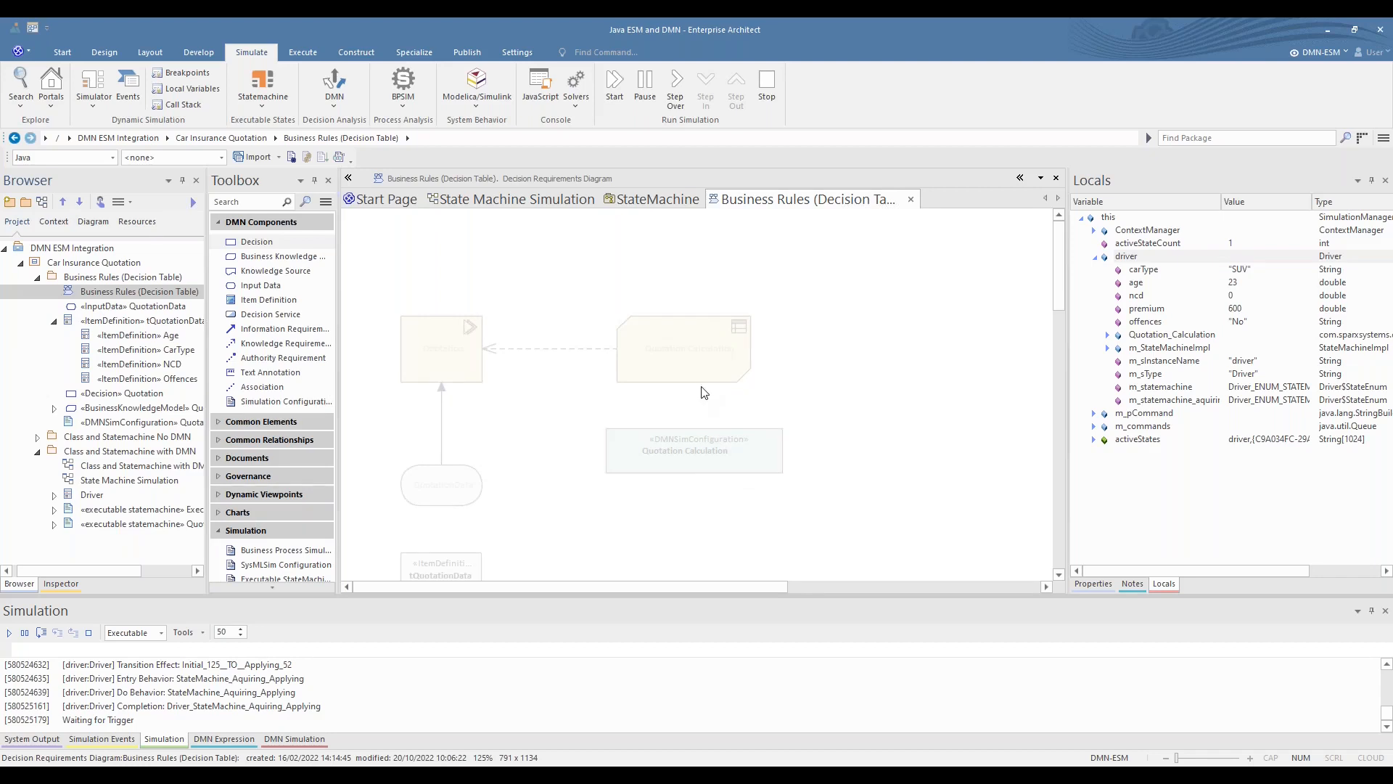
double_click(701, 380)
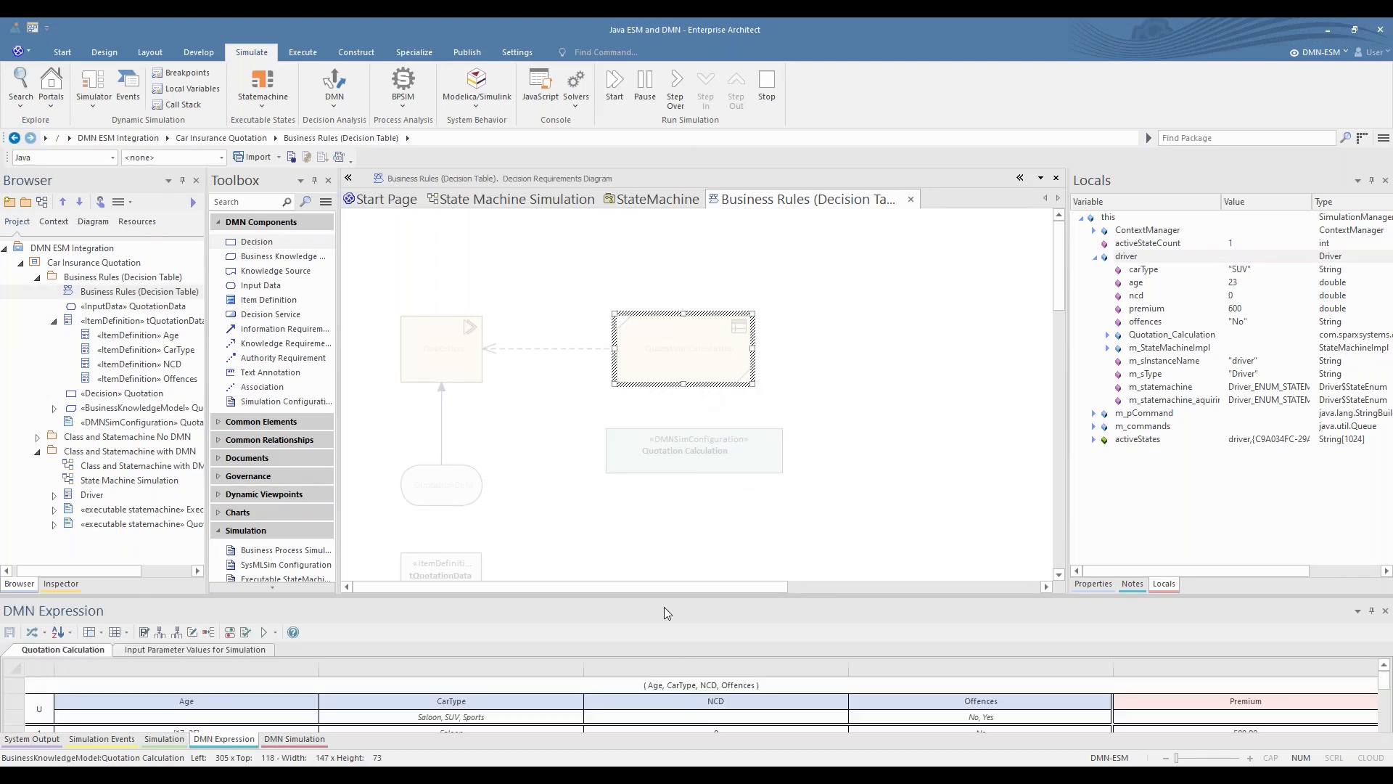
left_click_drag(664, 596, 652, 511)
left_click(475, 696)
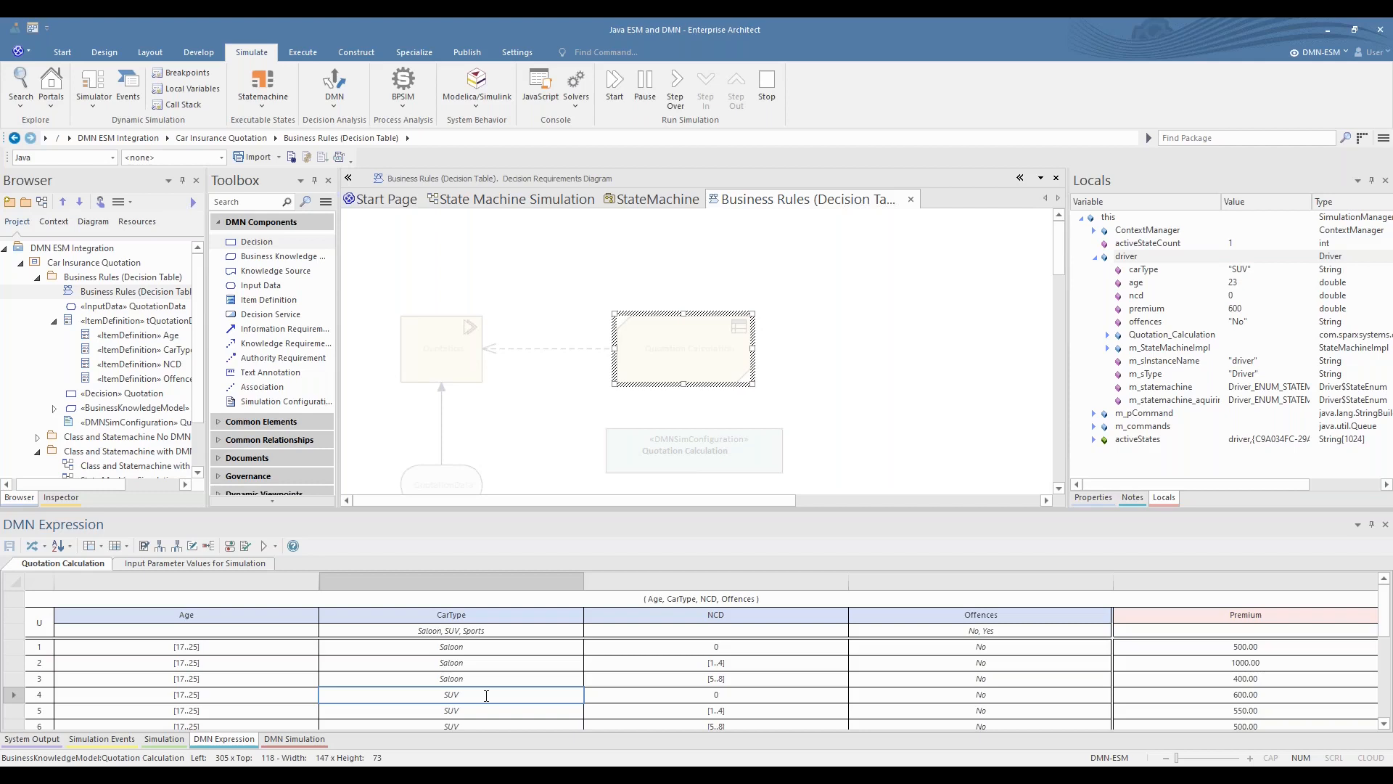
left_click(745, 696)
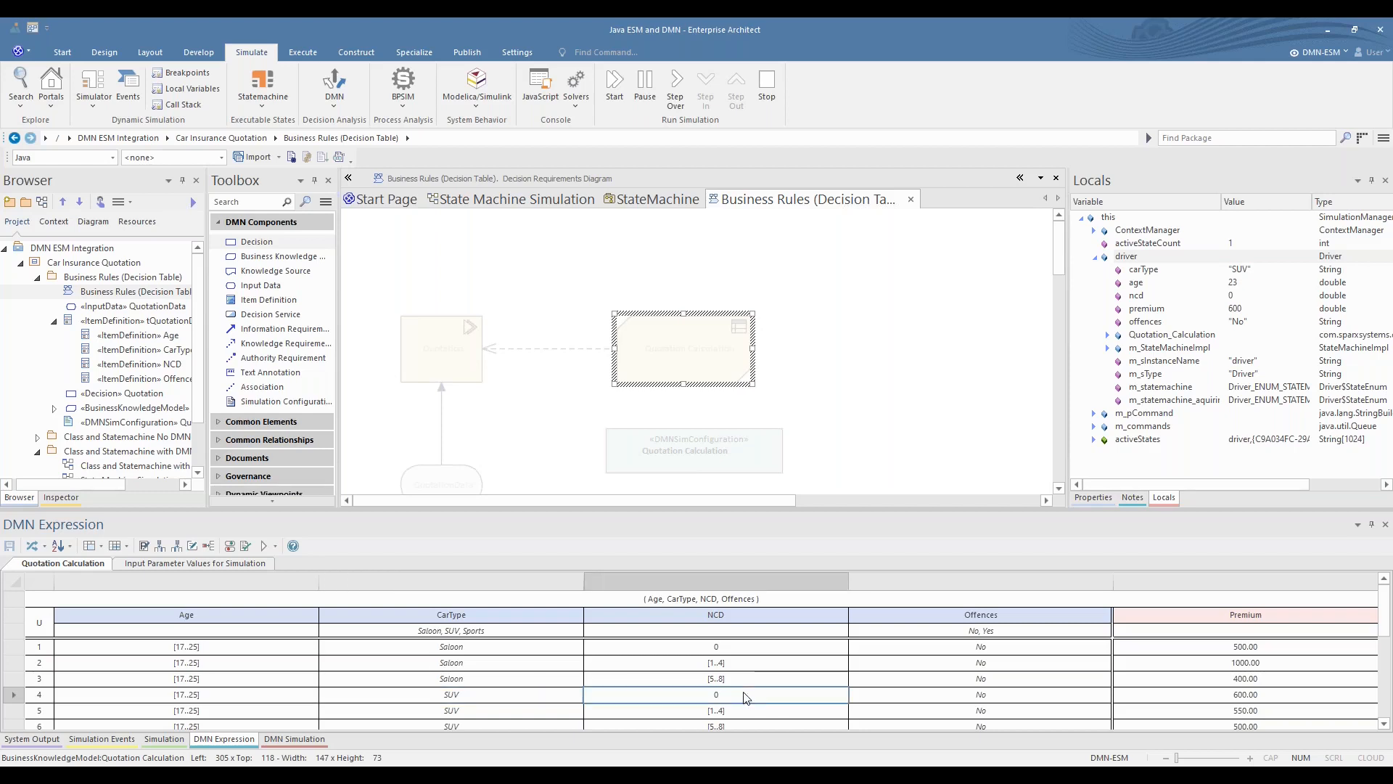
left_click(978, 698)
left_click(1256, 696)
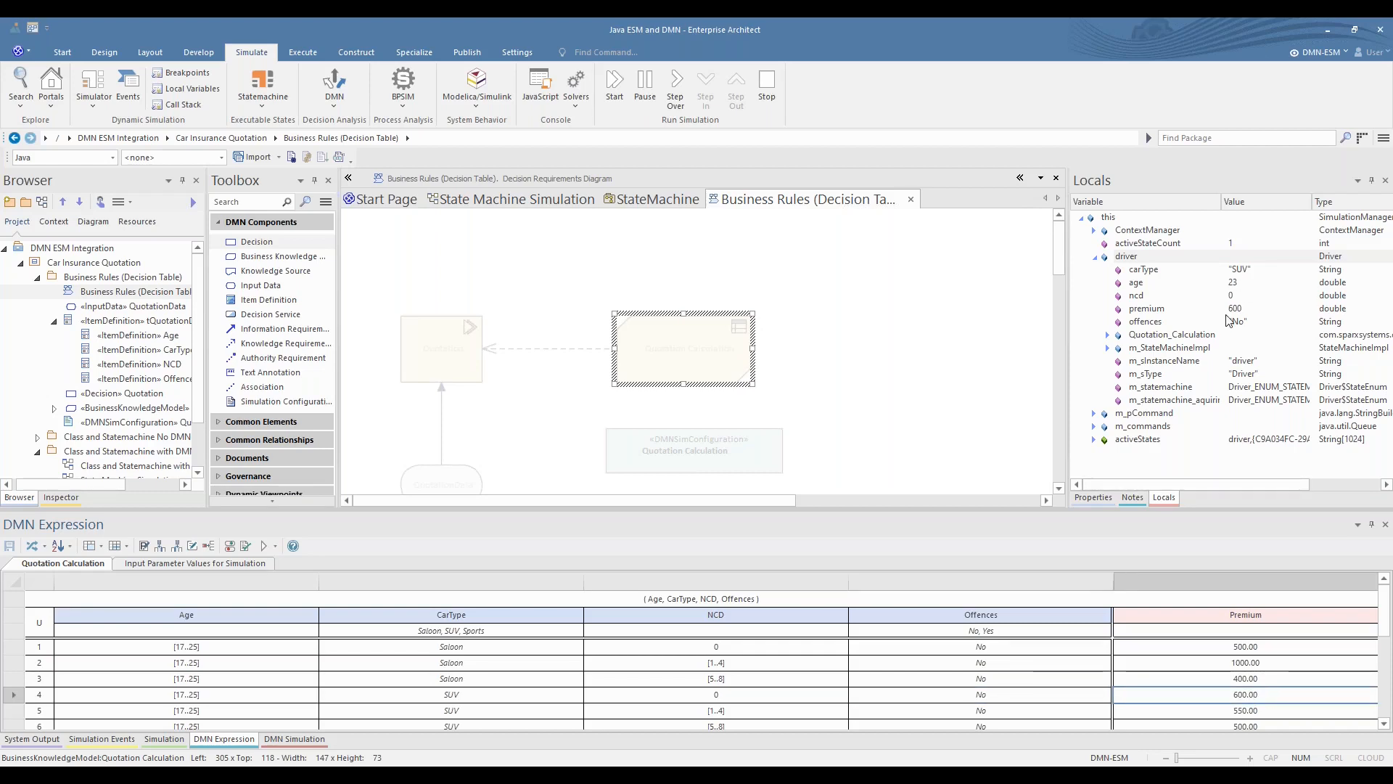
- Close the DMN Expression and DMN Simulation windows and return to the StateMachine diagram
left_click(1385, 524)
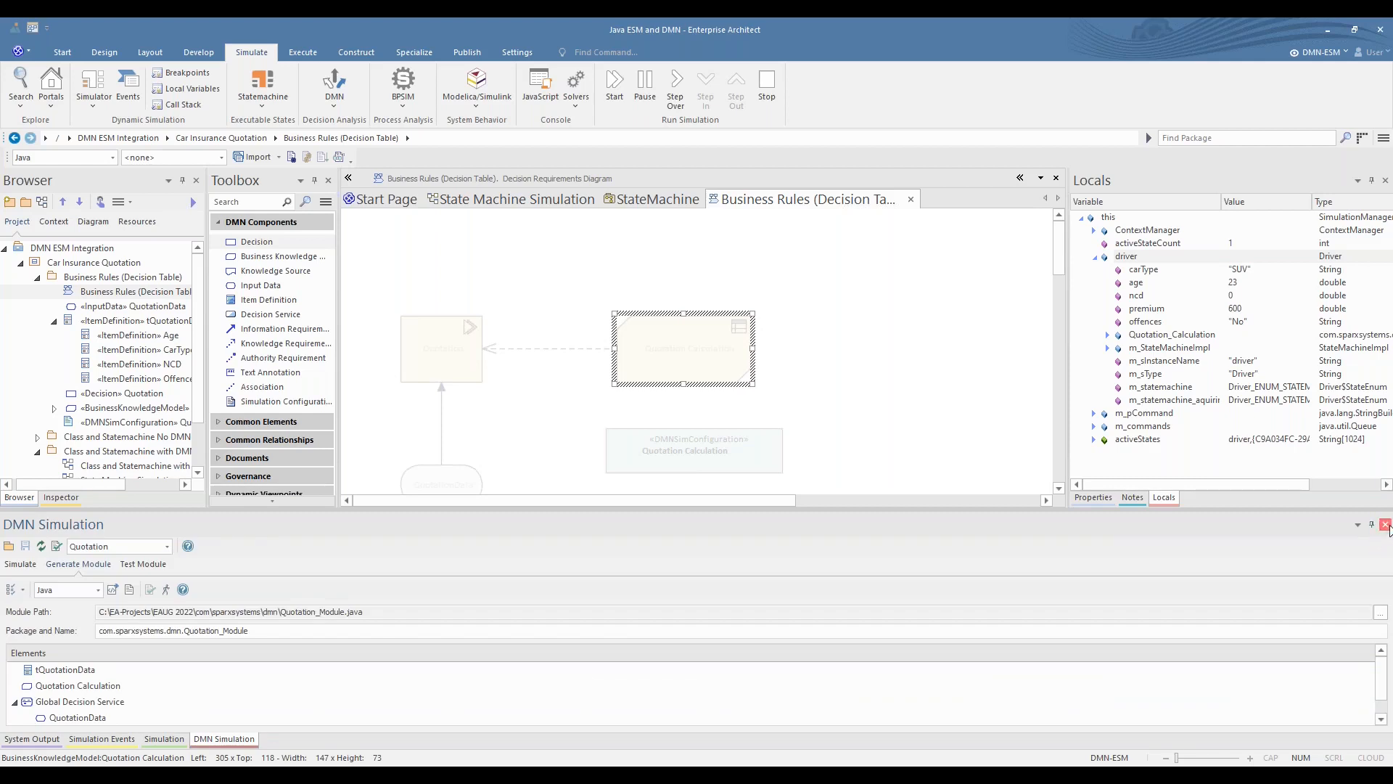
left_click(1385, 524)
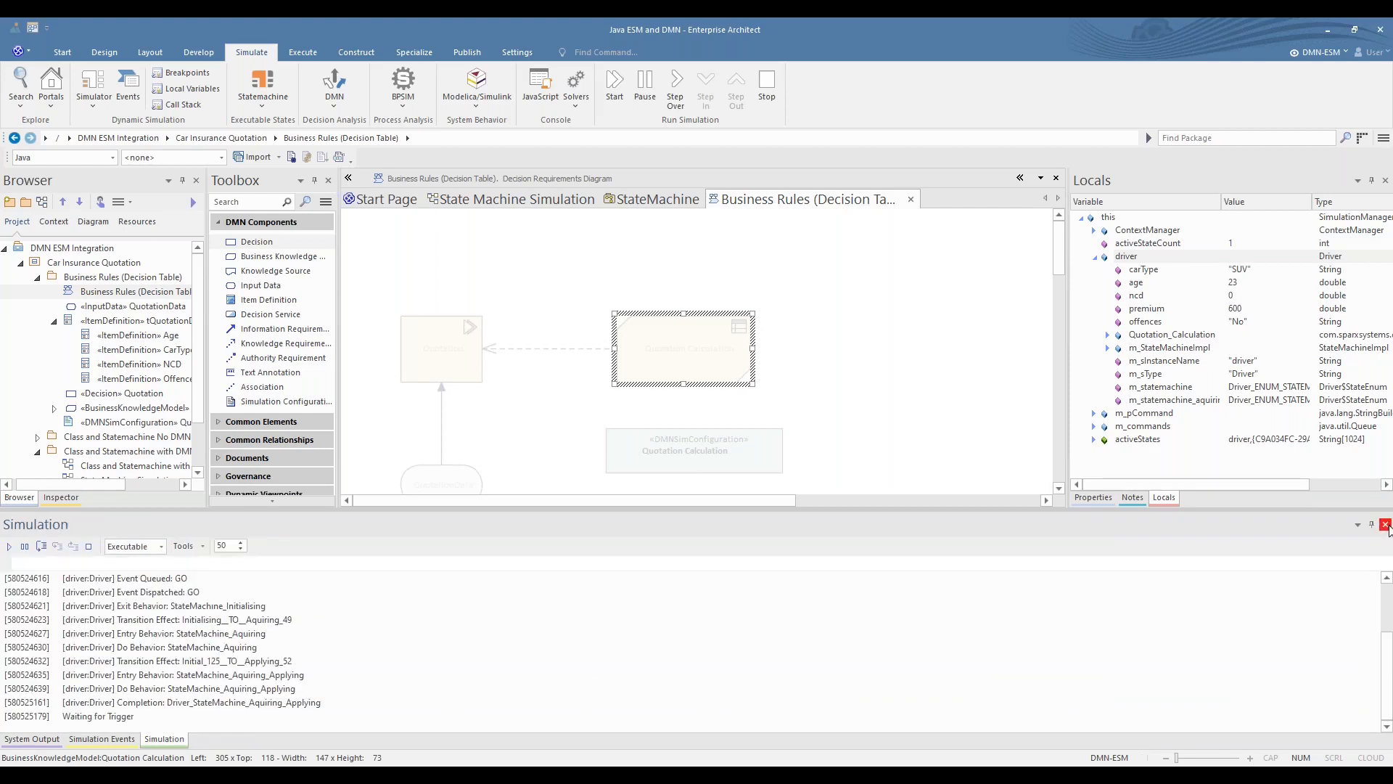
left_click(621, 198)
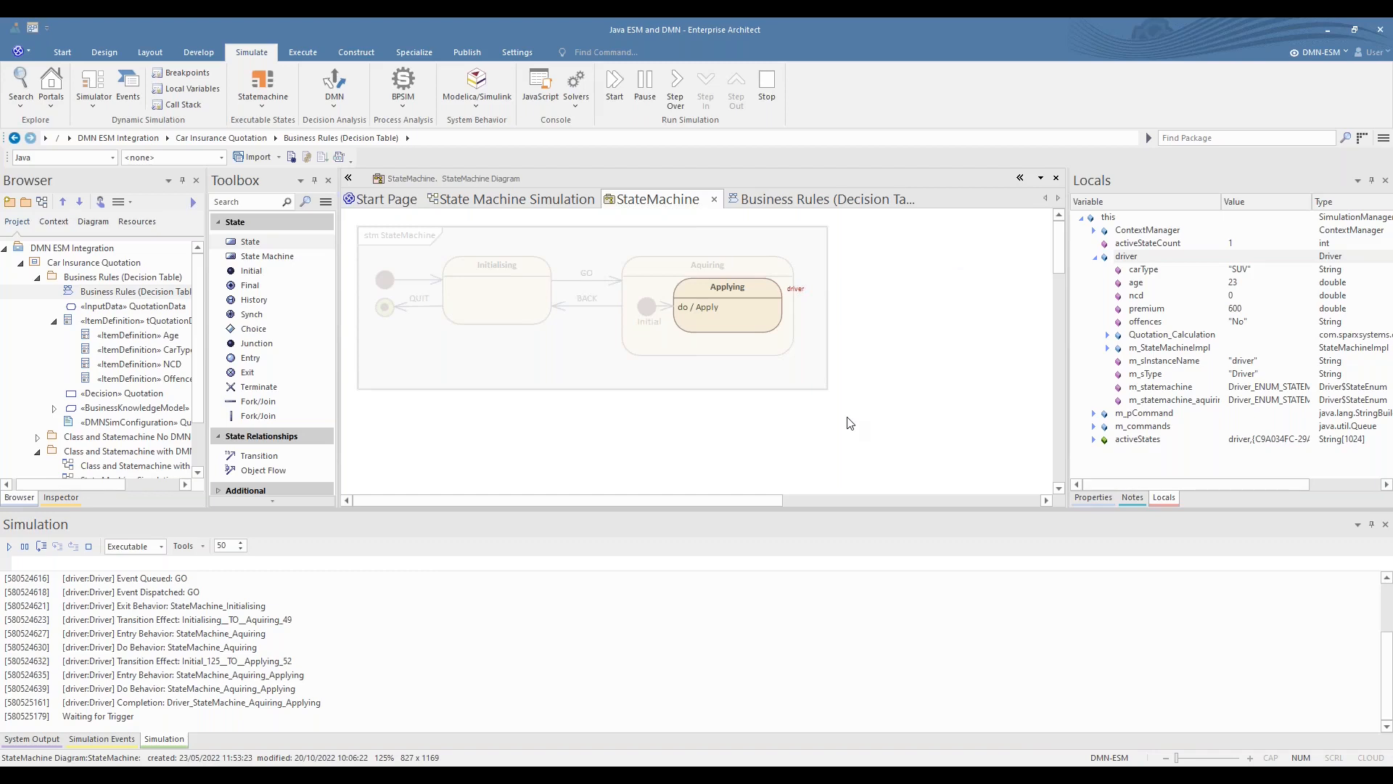
- Check the Simulation Events window, and broadcast the BACK trigger to the running state machine
left_click(496, 565)
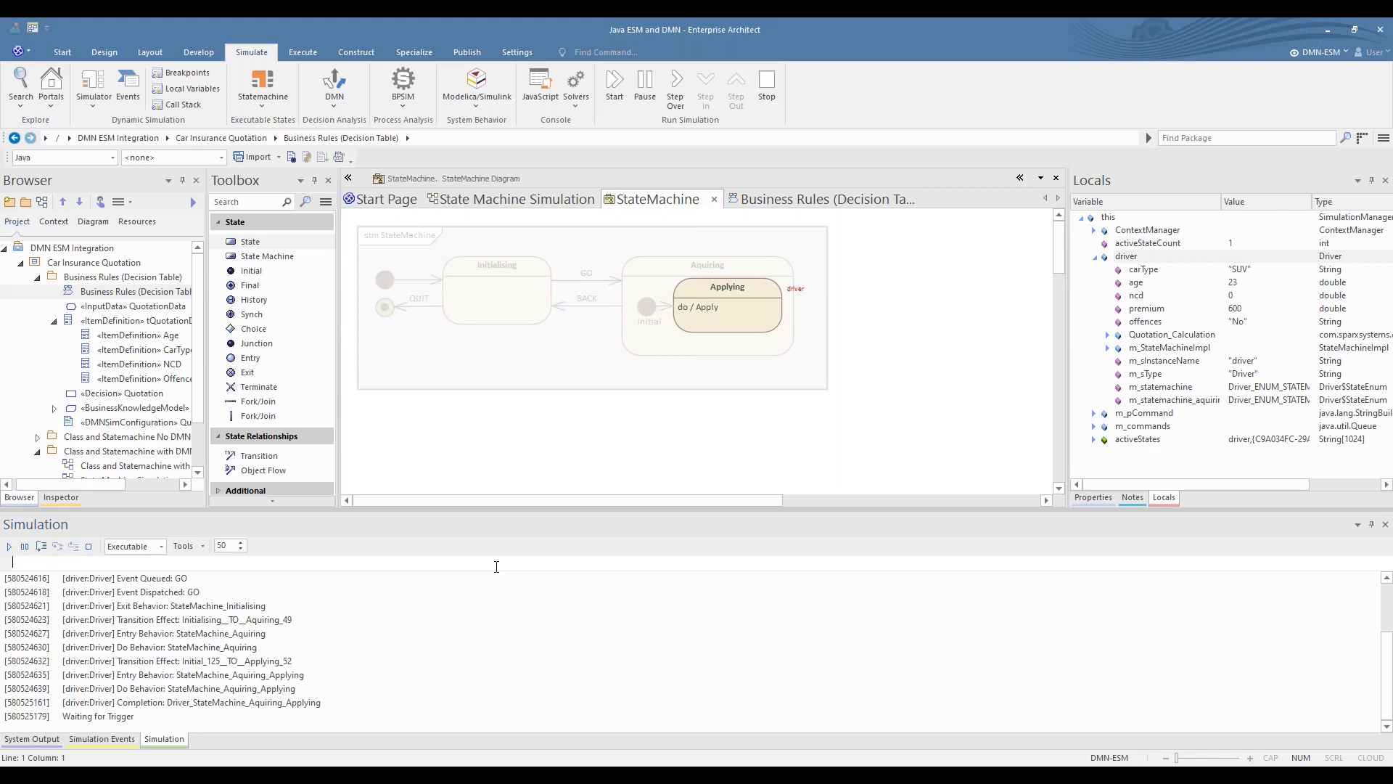
left_click(67, 740)
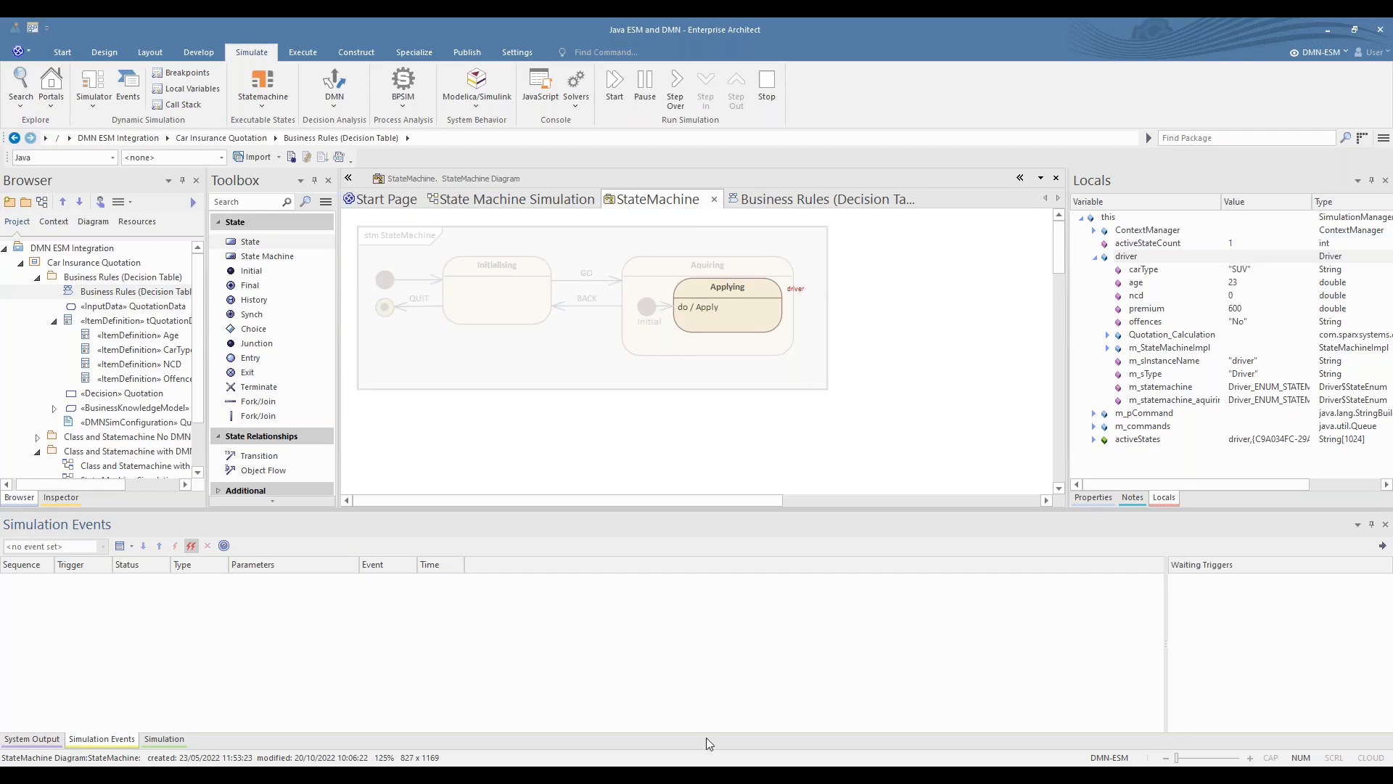
left_click(161, 739)
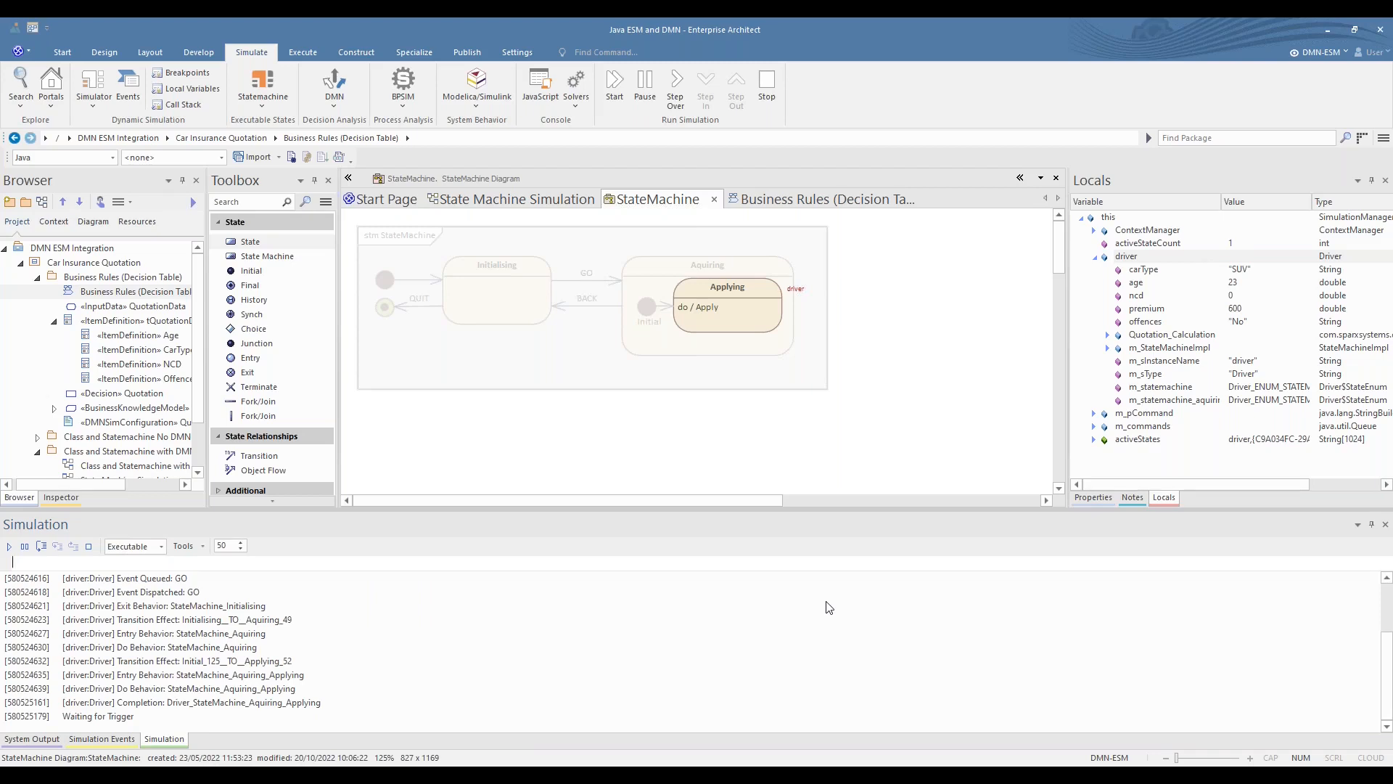
key("Up")
key("BackSpace")
key("BackSpace")
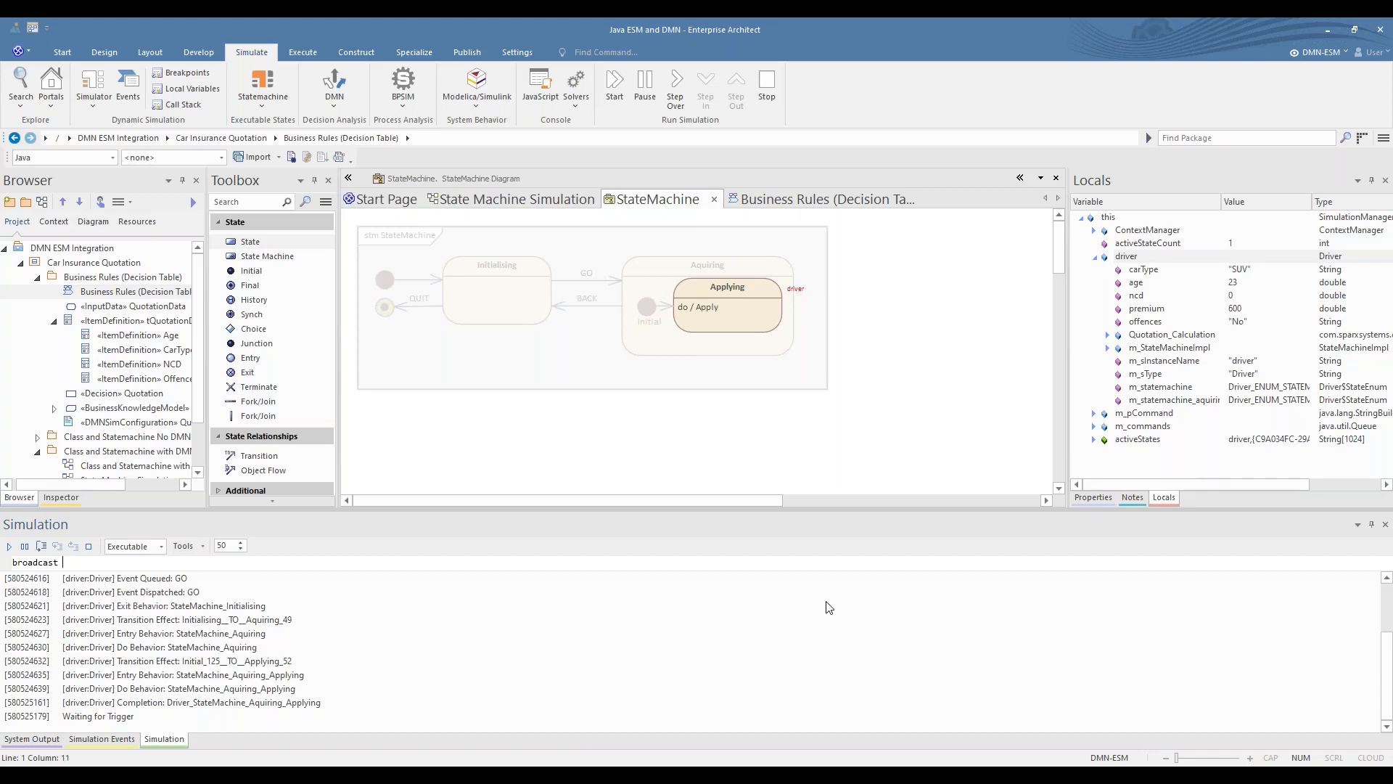
type("BACK")
key("Return")
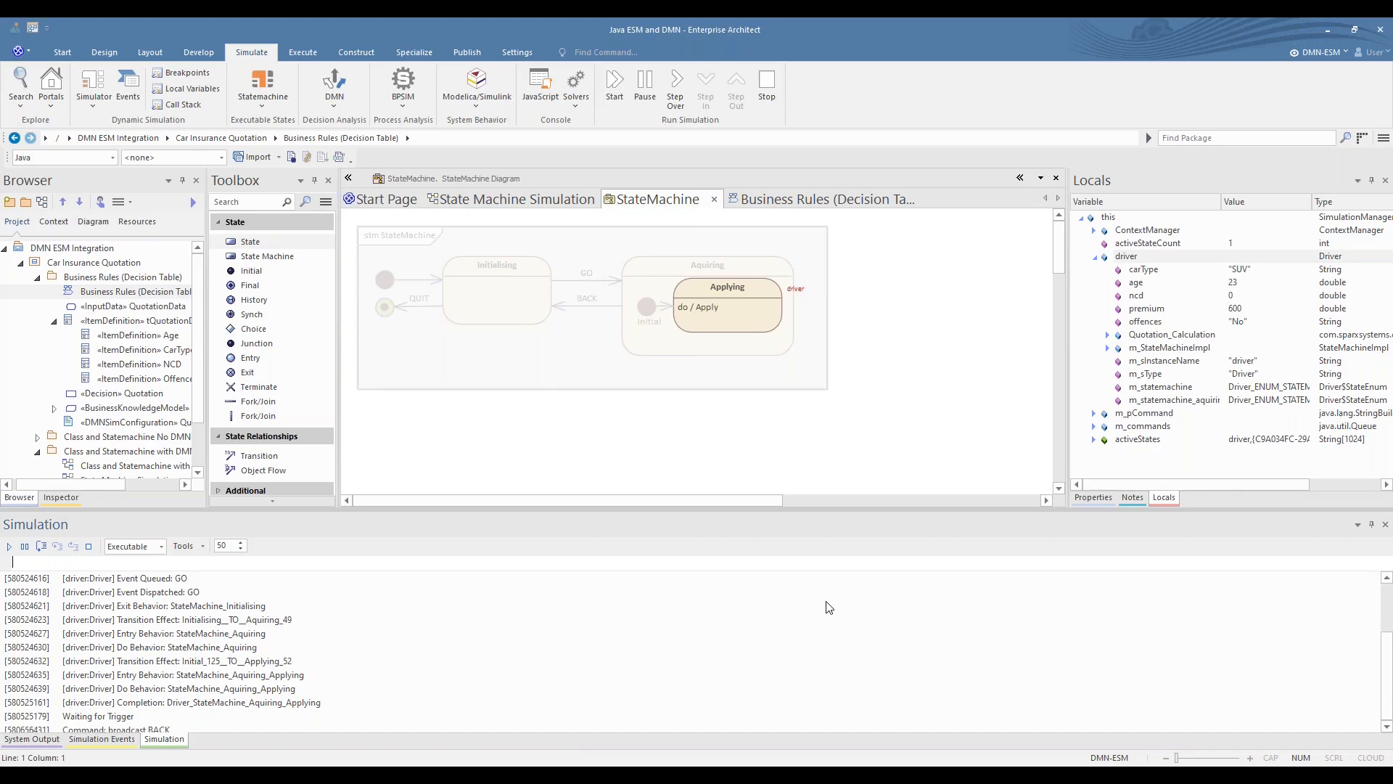
- Broadcast the QUIT trigger to end the state machine simulation
key("Up")
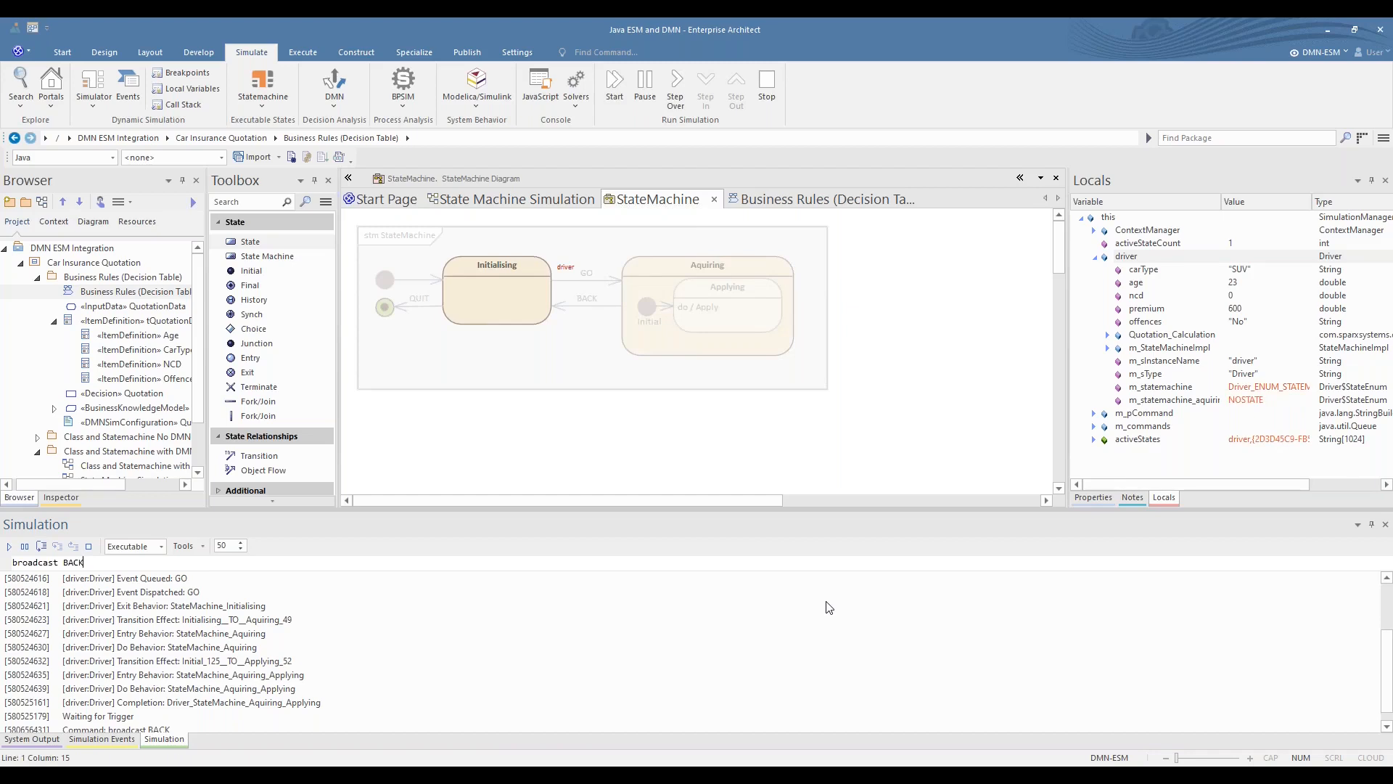
key("BackSpace")
key("BackSpace")
key("BackSpace")
key("BackSpace")
type("QUIT")
key("Return")
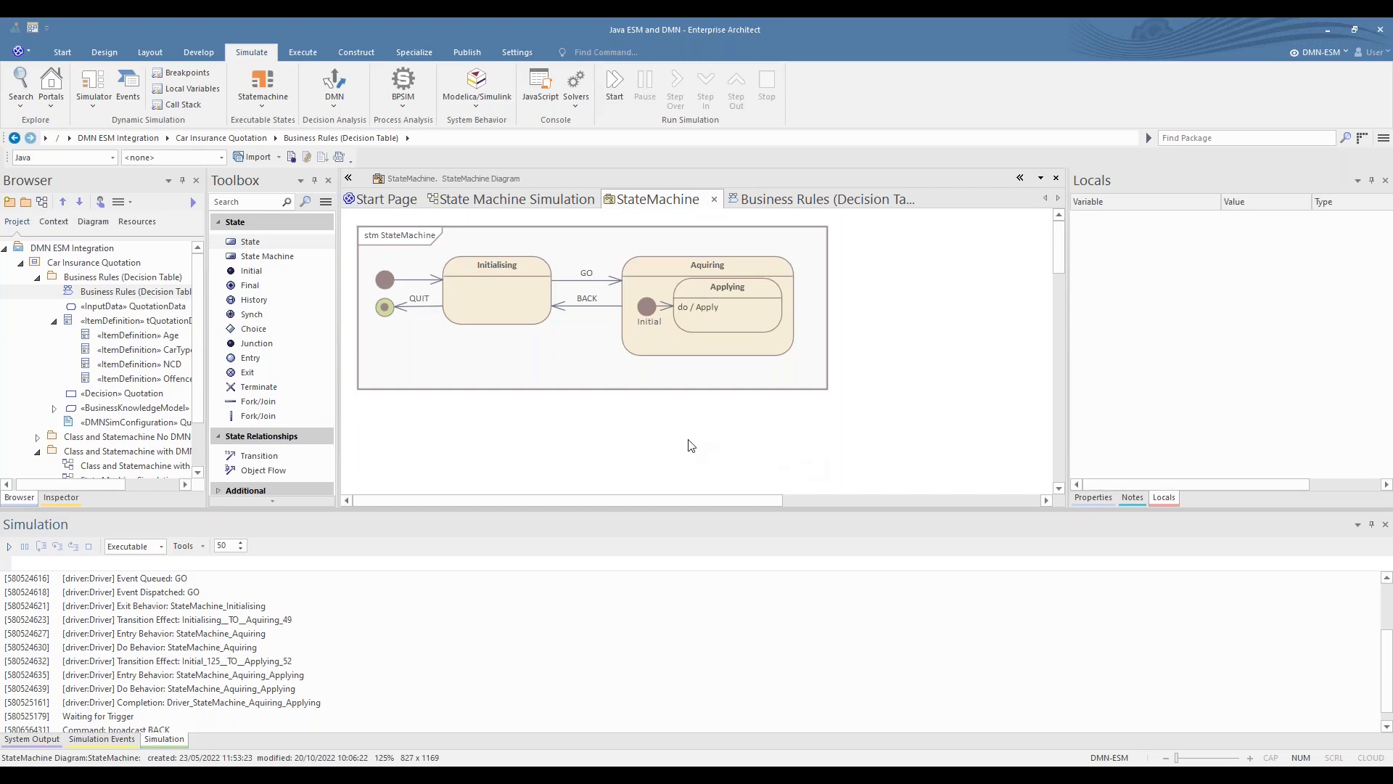
- Open the State Machine Simulation diagram, enlarge its view and examine the values of Driver1, Driver2 and Driver3 in the Quotations artifact
left_click(516, 199)
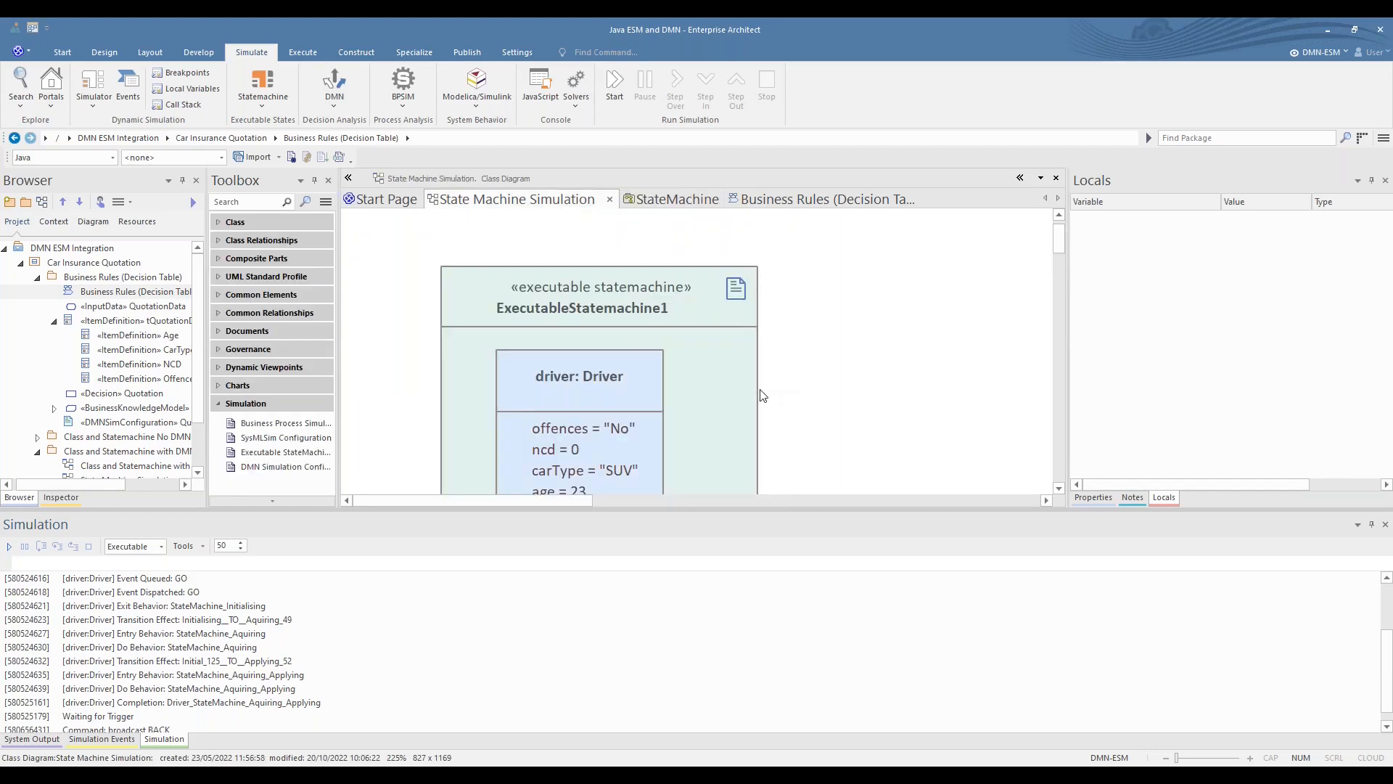
left_click(877, 500)
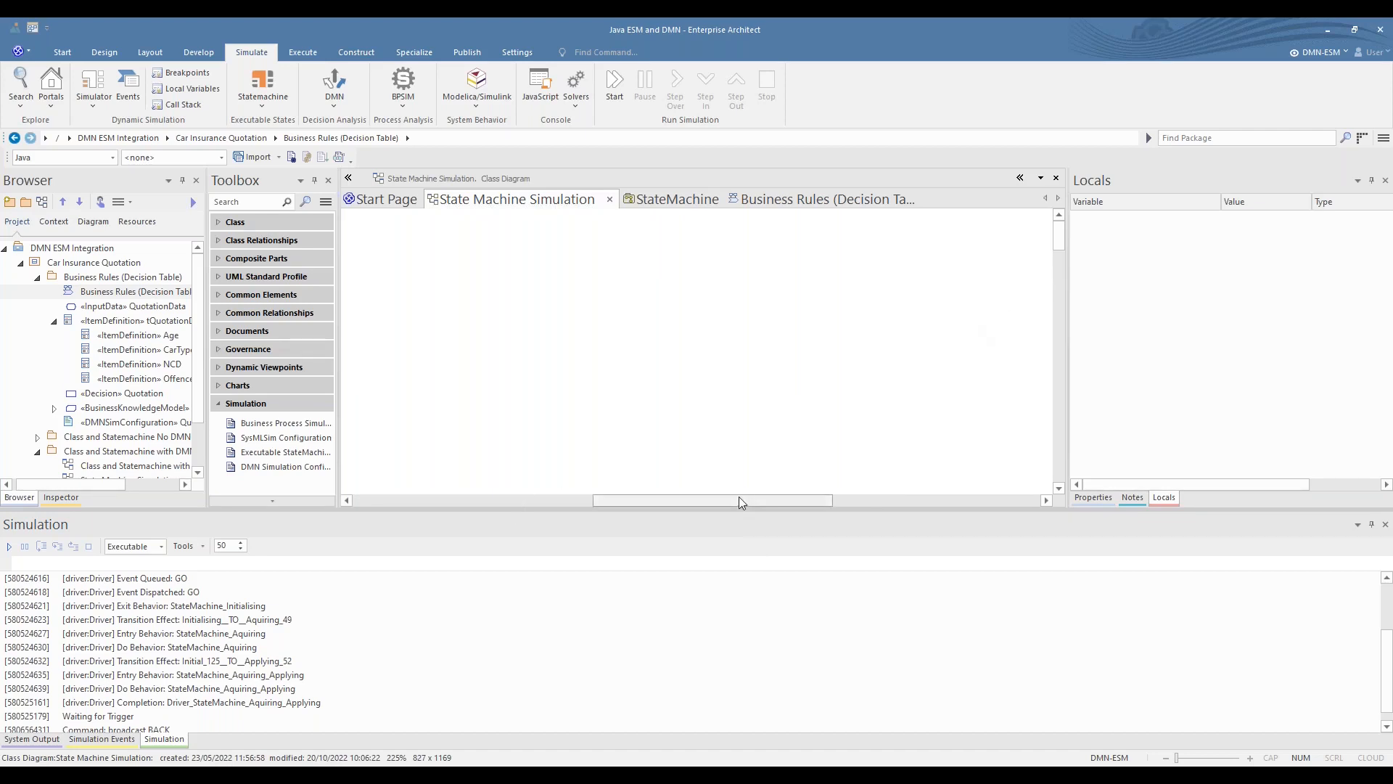
left_click_drag(738, 500, 499, 500)
scroll(836, 395, "down", 3)
scroll(836, 395, "up", 3)
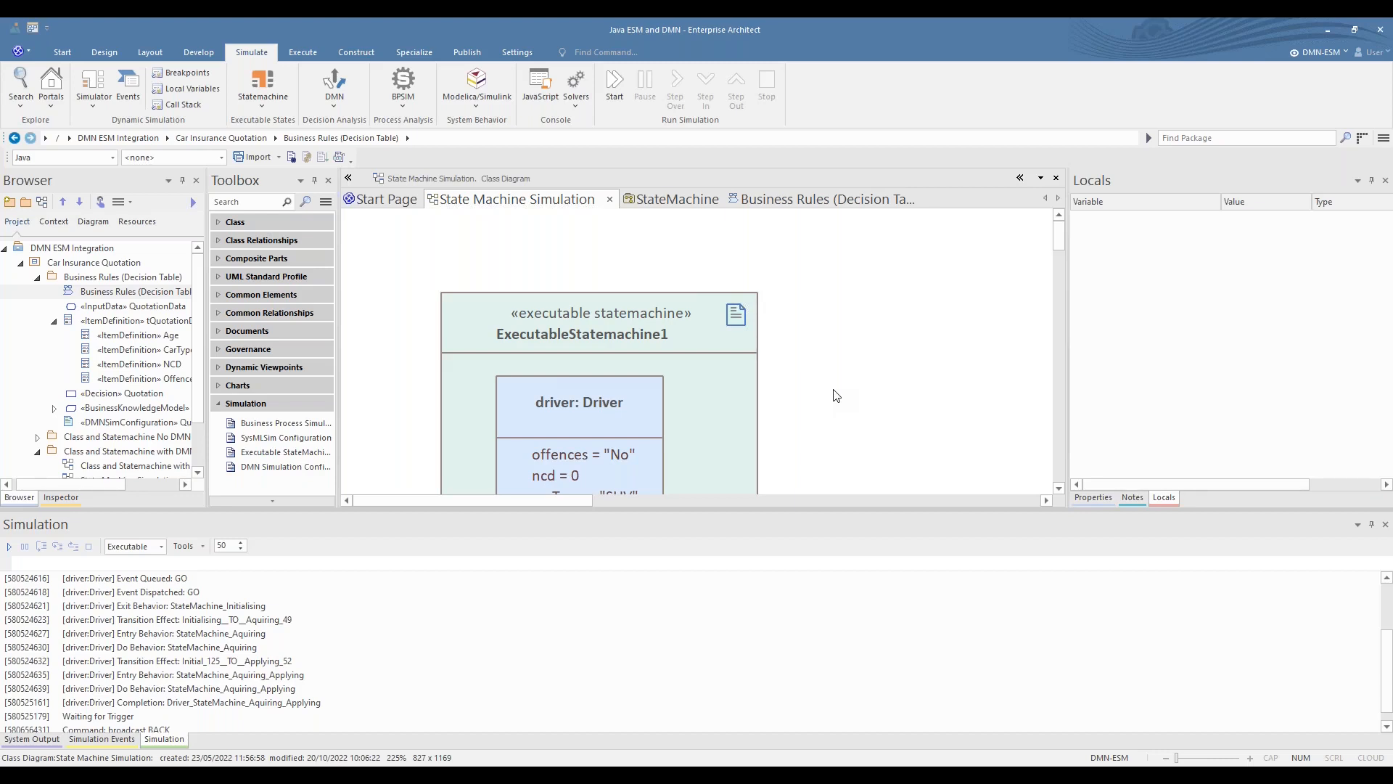
scroll(836, 395, "down", 3)
scroll(837, 396, "down", 3)
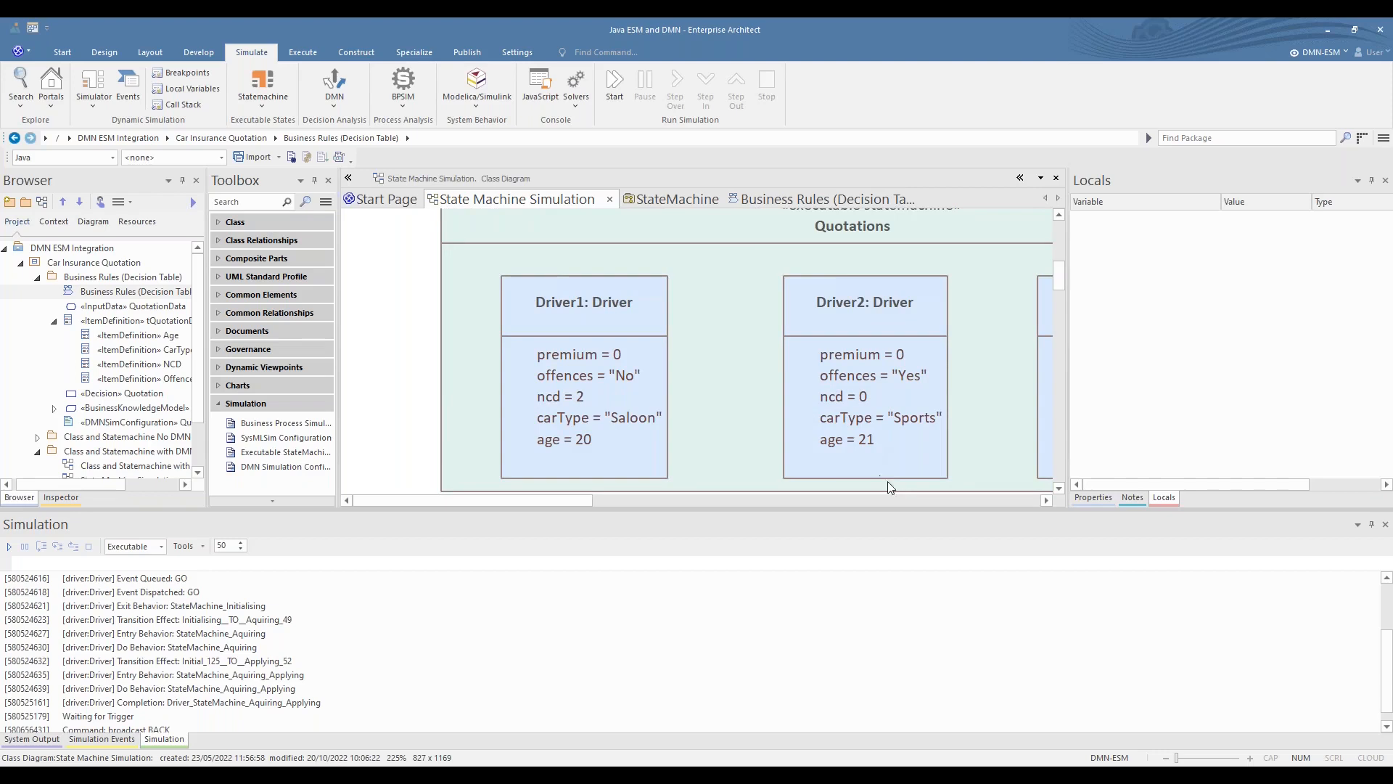
left_click_drag(884, 521, 890, 620)
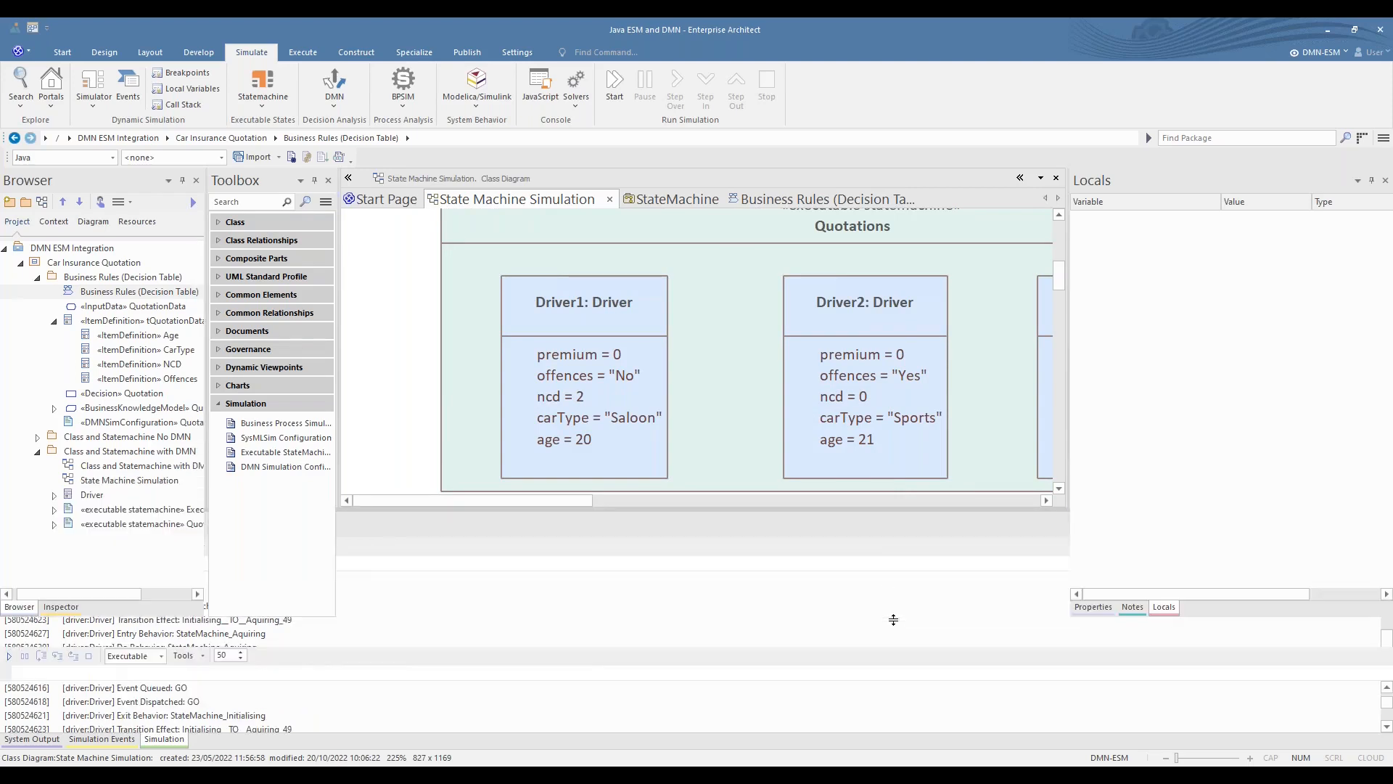
left_click_drag(546, 611, 602, 610)
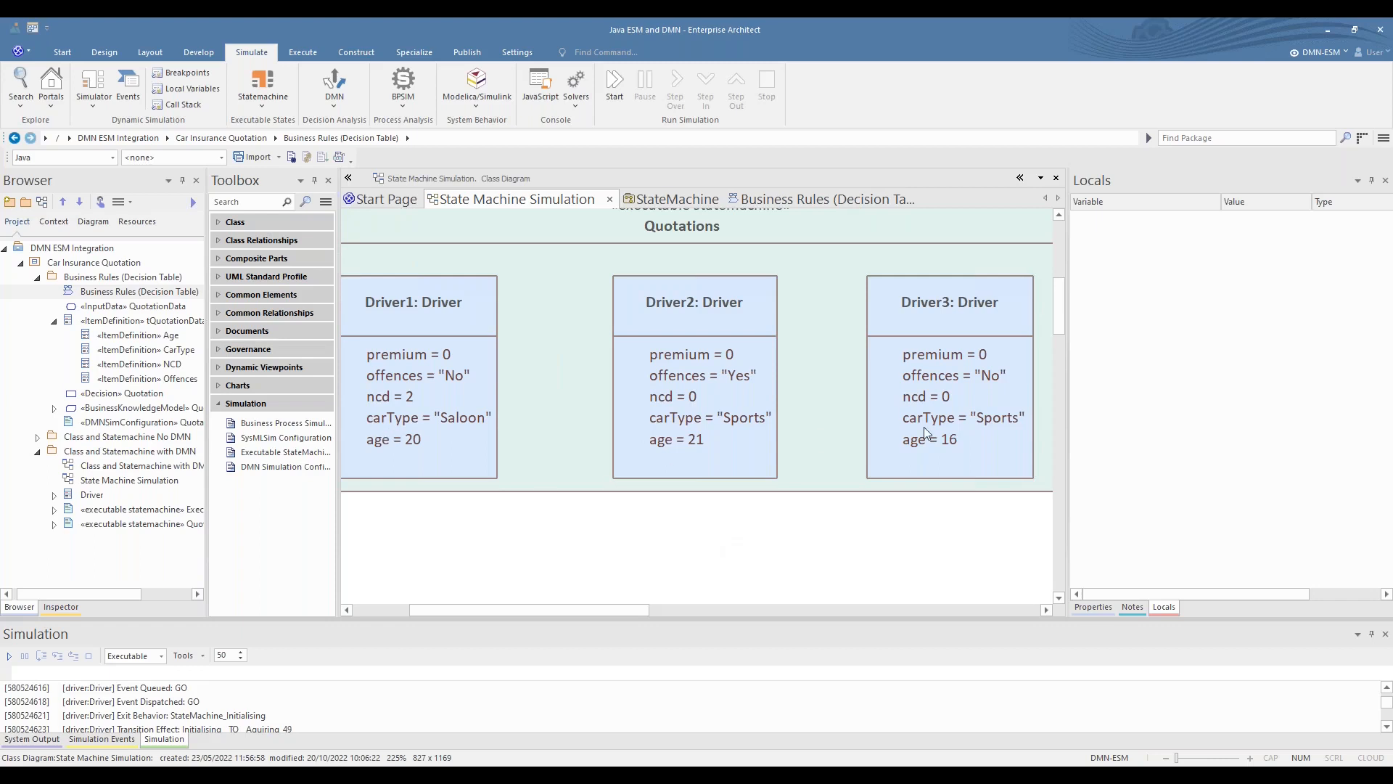
- Generate, build and run the executable state machine for the Quotations artifact
left_click(781, 267)
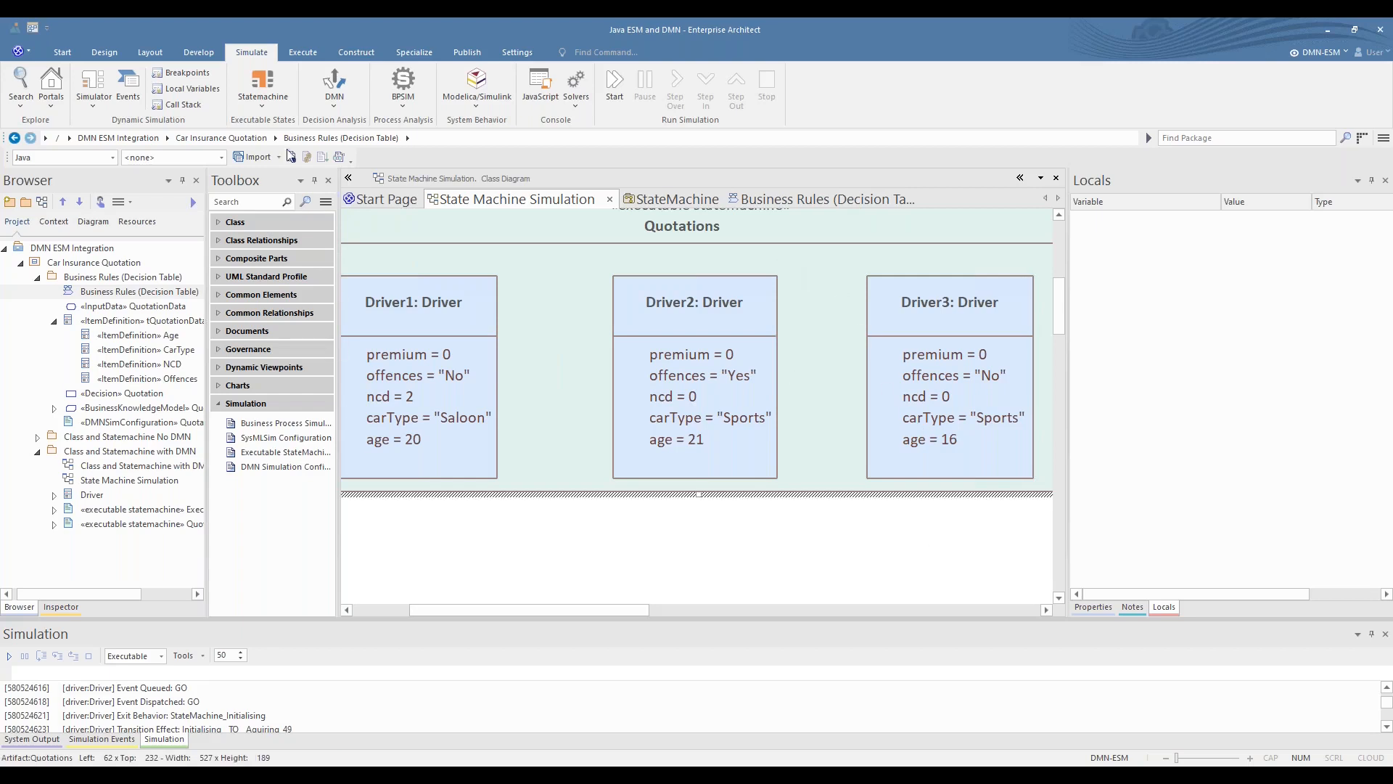
left_click(272, 94)
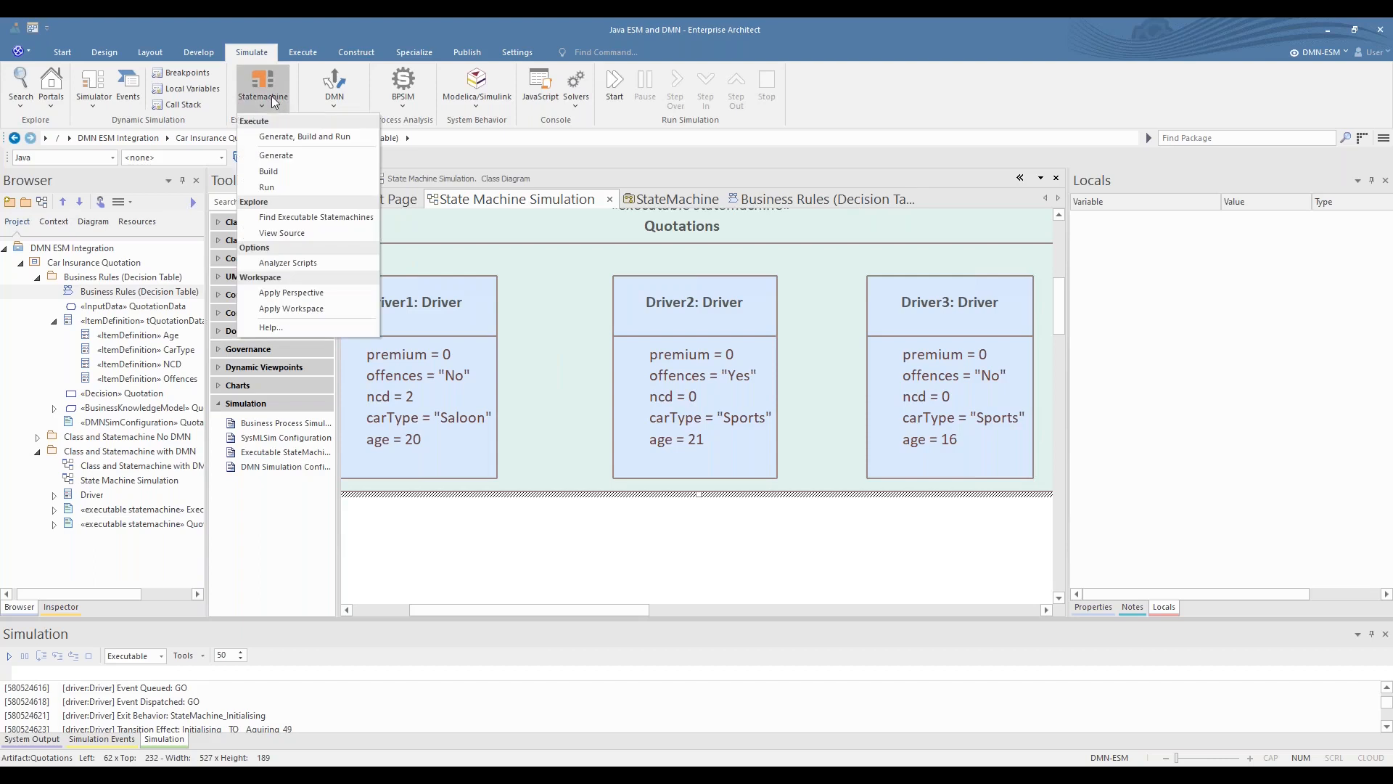
left_click(269, 138)
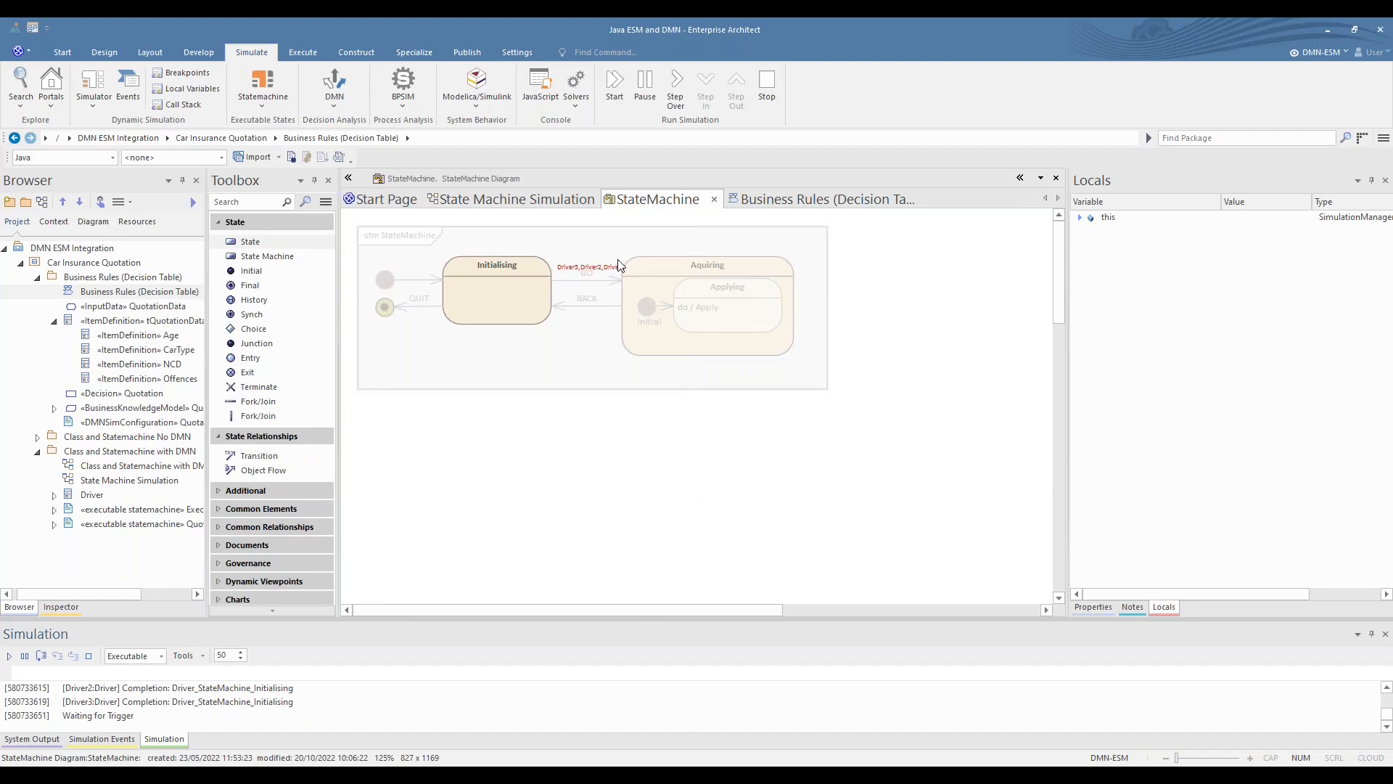
- Broadcast the GO trigger to all three drivers in the running Quotations simulation
scroll(625, 383, "up", 4)
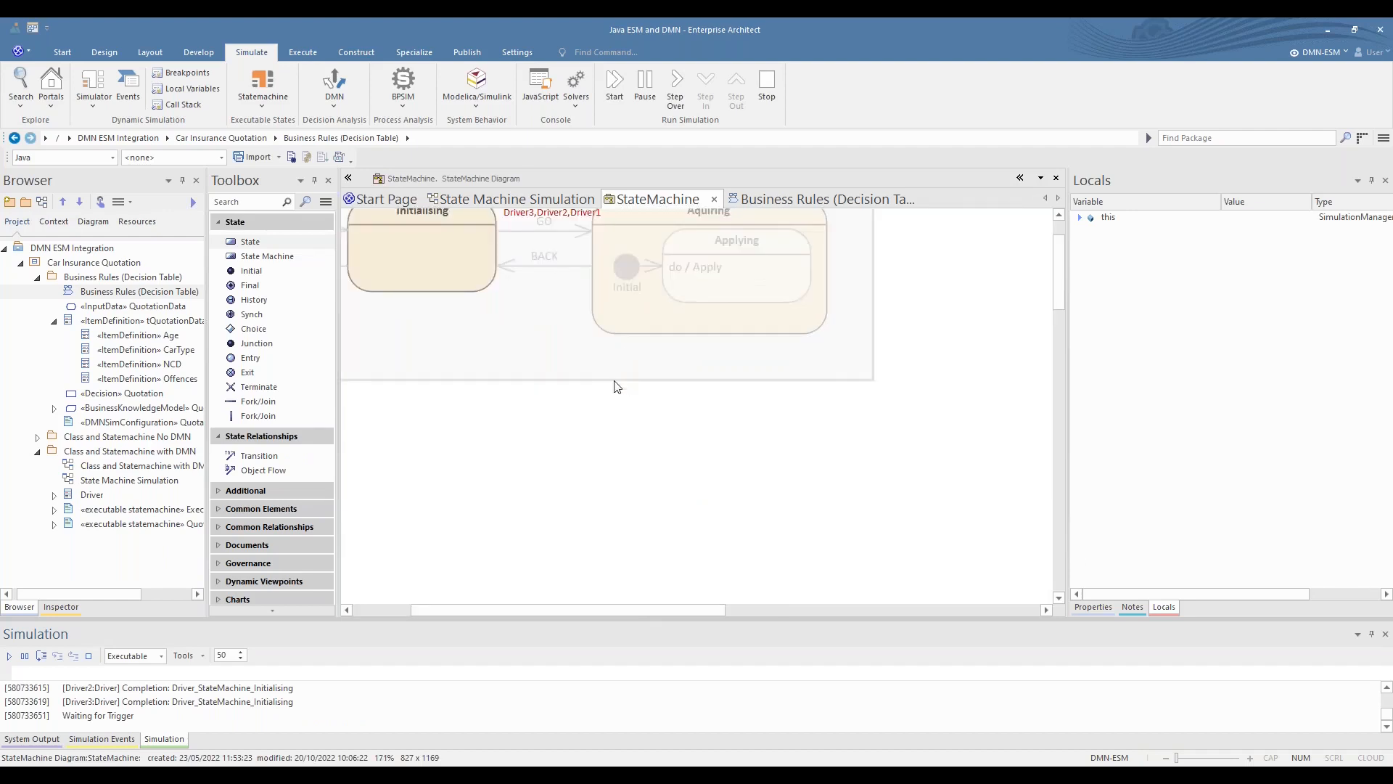
left_click_drag(1061, 281, 1059, 245)
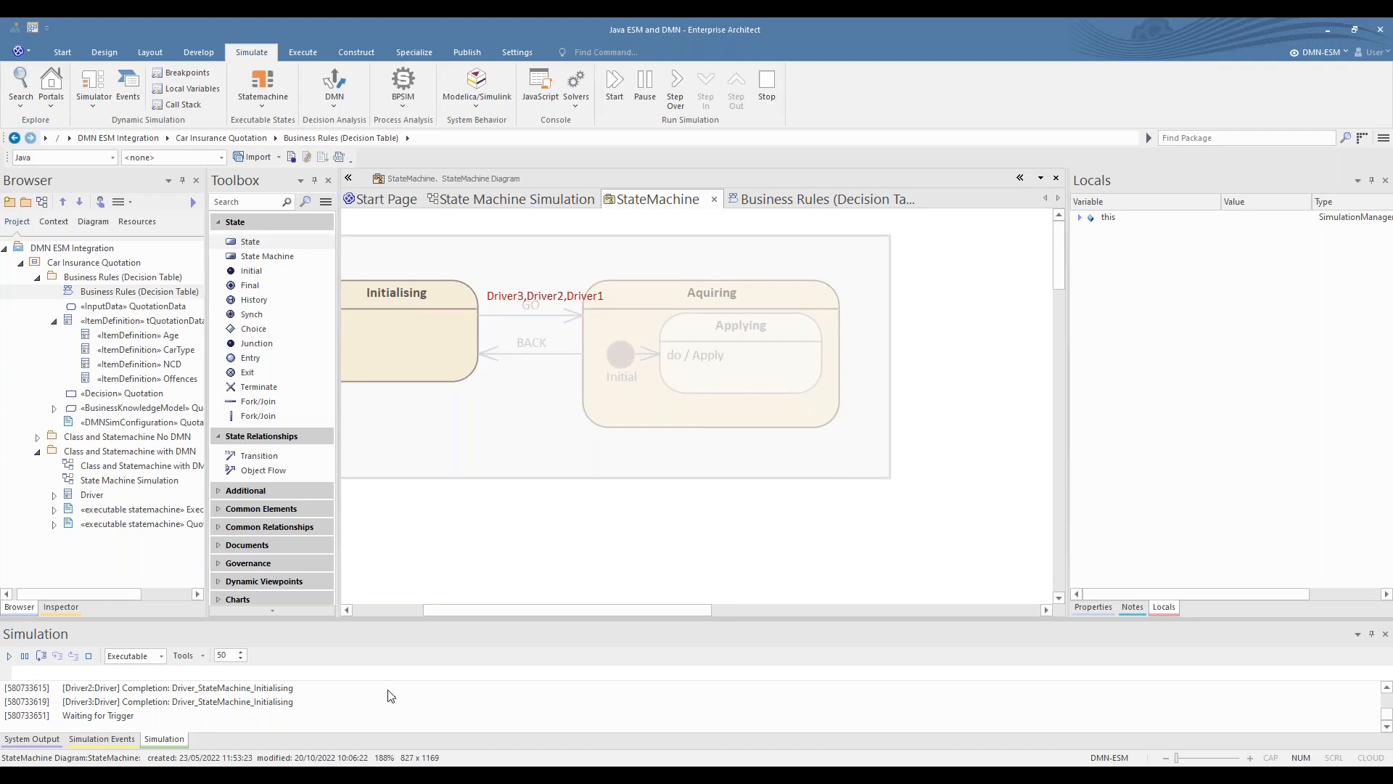
left_click(377, 670)
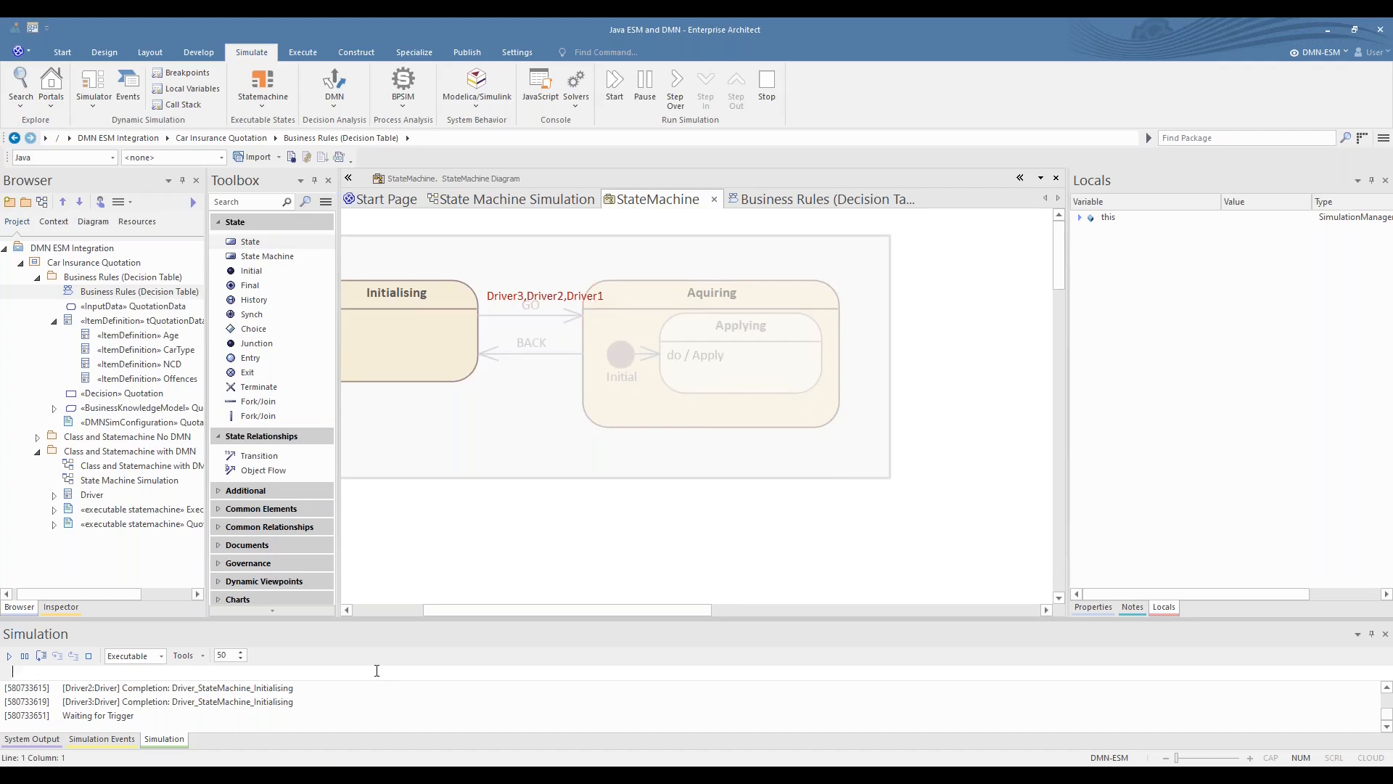
type("broadcast GO")
key("Return")
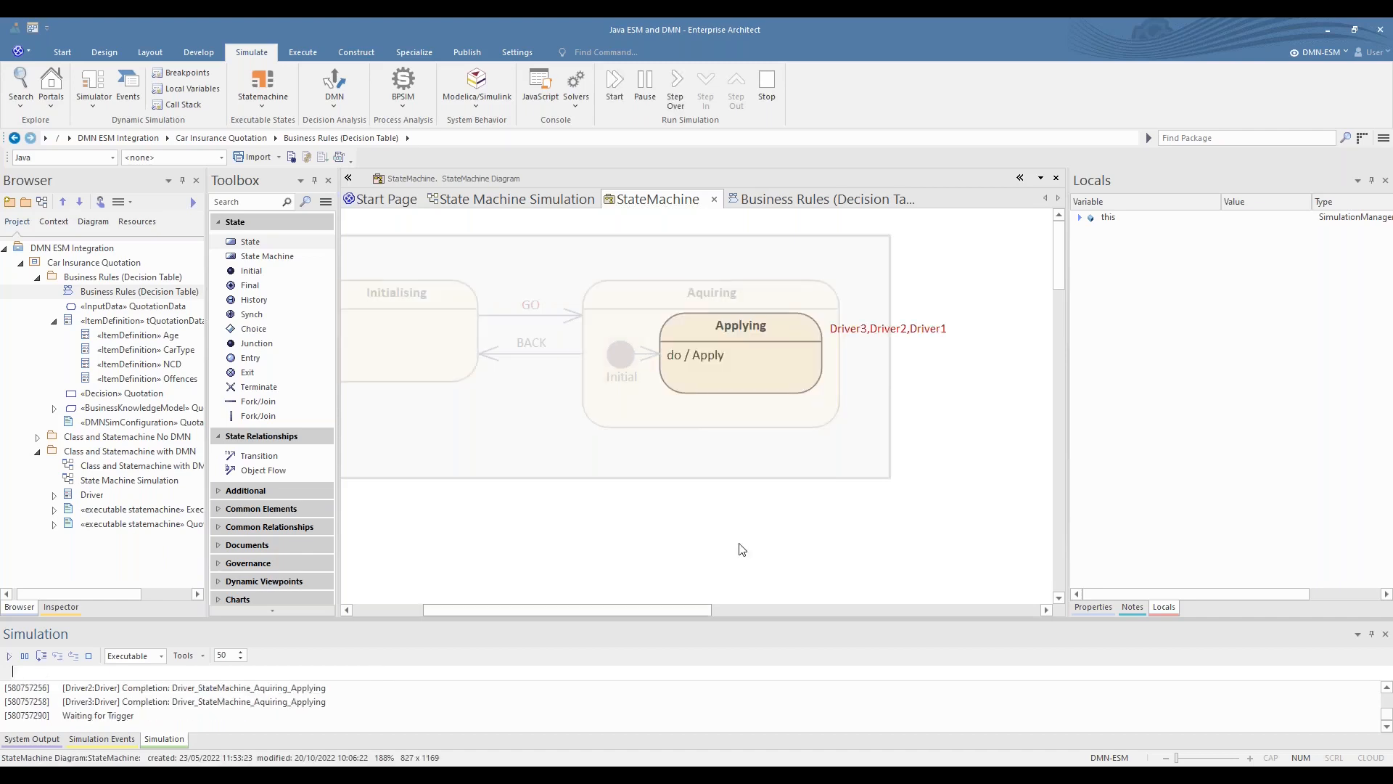
- Expand Driver1 in the local variables and inspect its calculated premium
left_click(1081, 218)
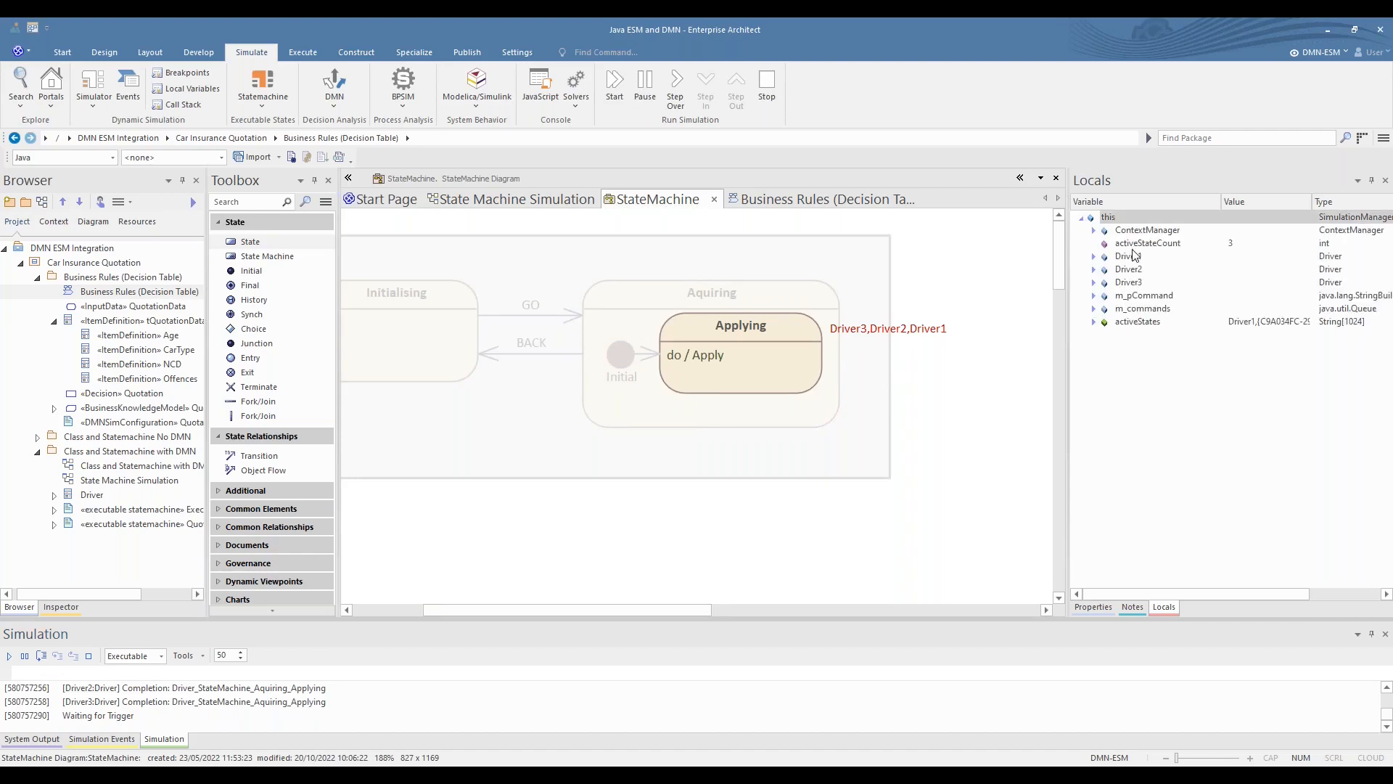
left_click(1094, 256)
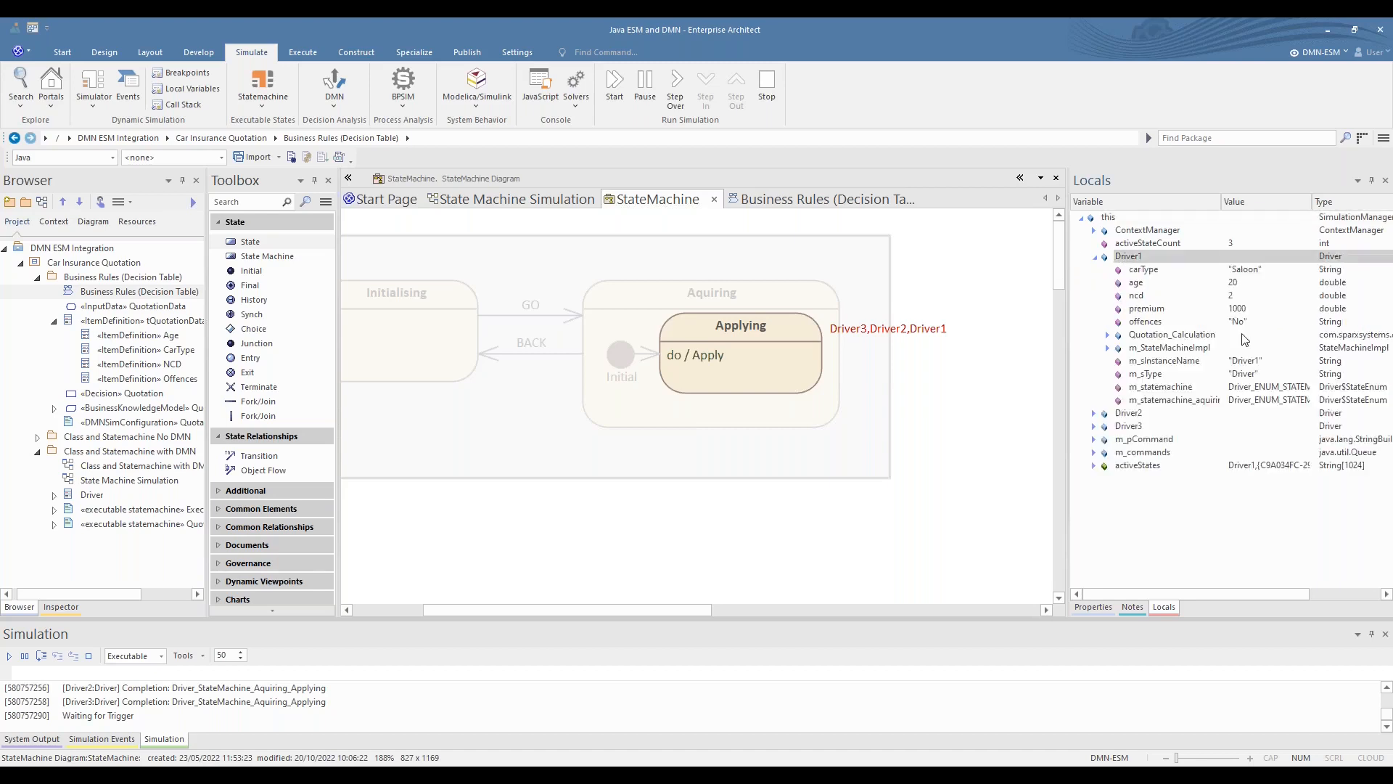
left_click(1244, 311)
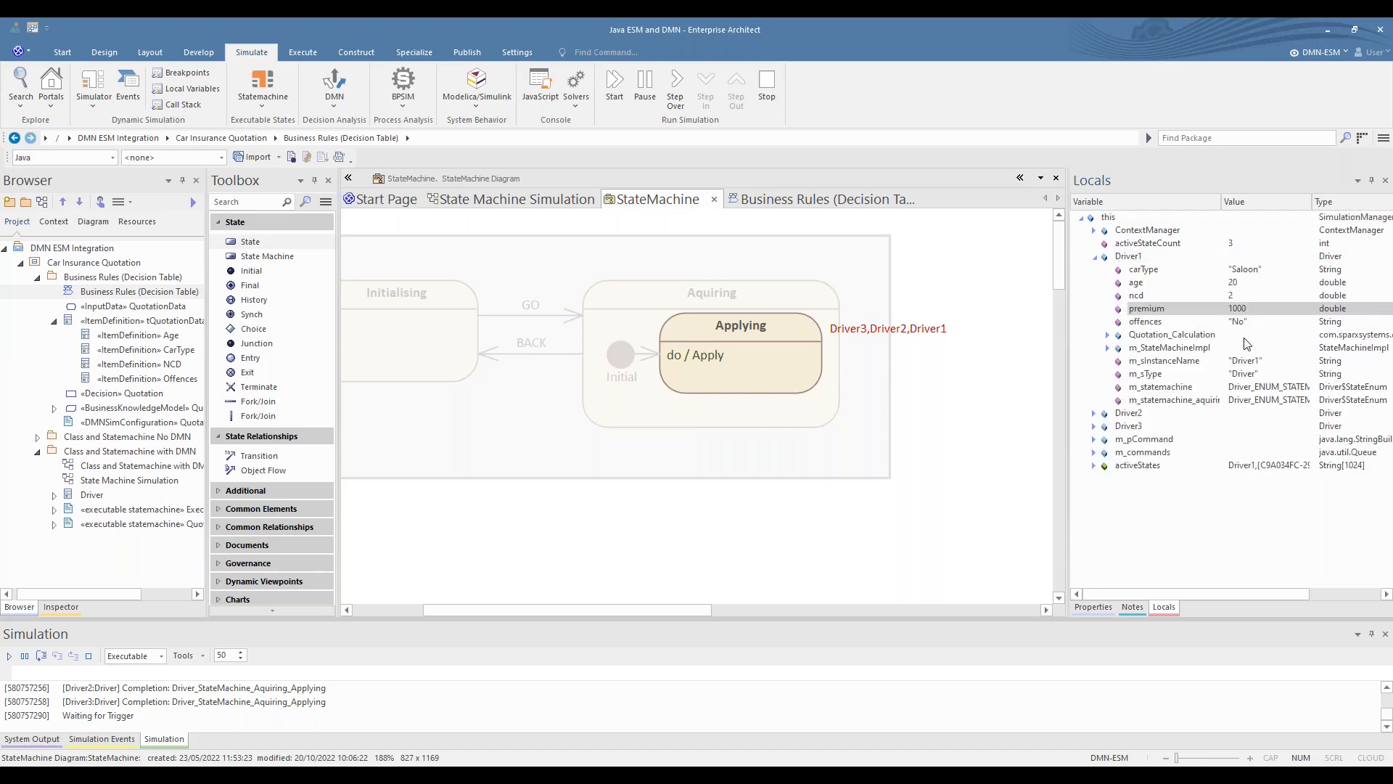
- Inspect the calculated premiums of Driver2 and Driver3 in the local variables
left_click(1095, 257)
left_click(1097, 270)
left_click(1094, 270)
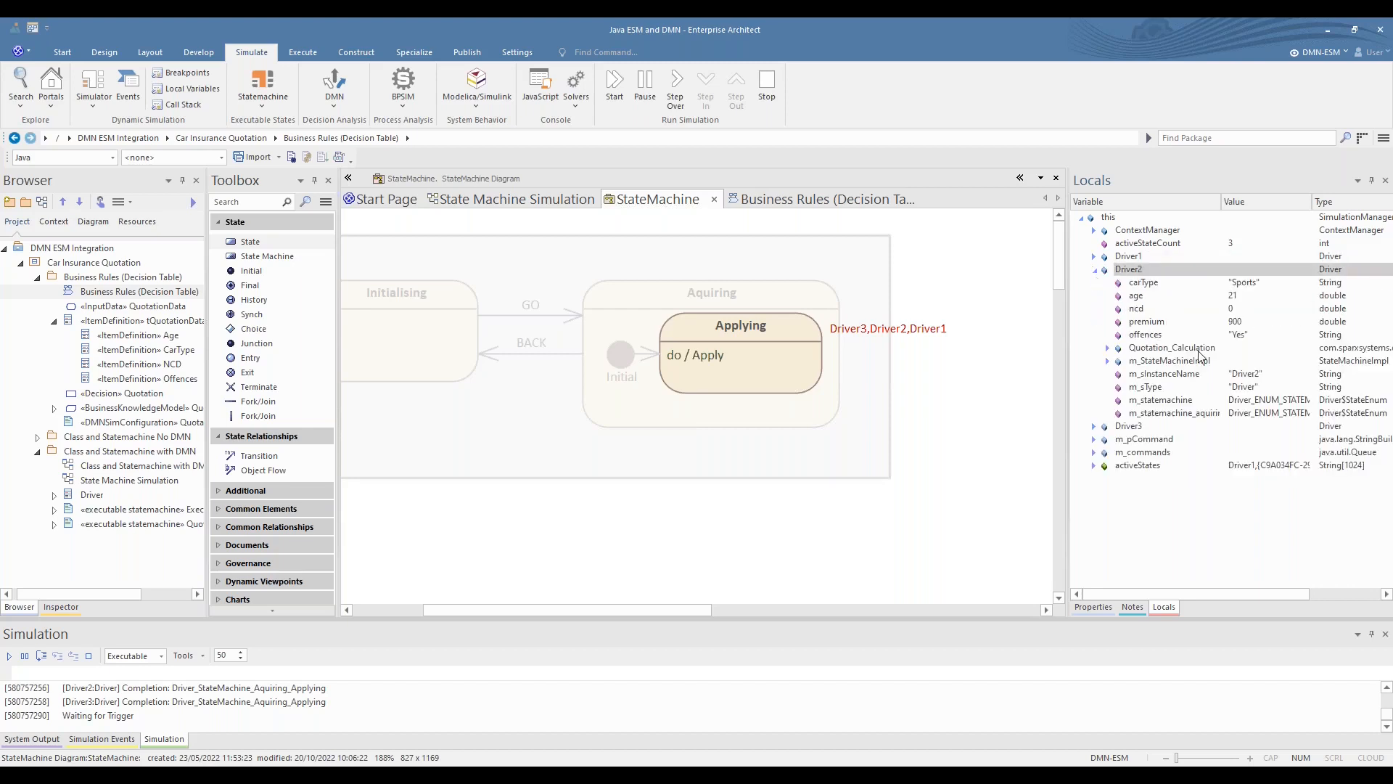
left_click(1242, 322)
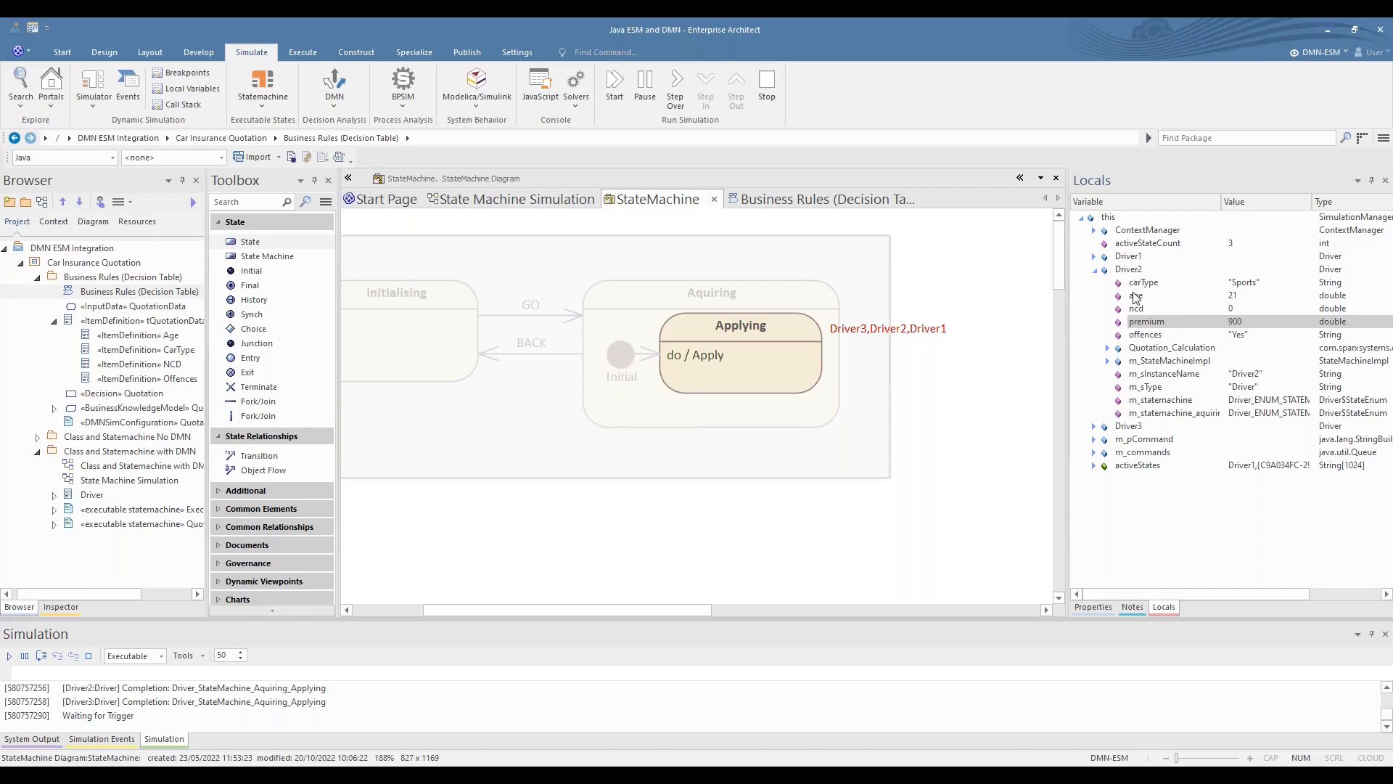
left_click(1095, 271)
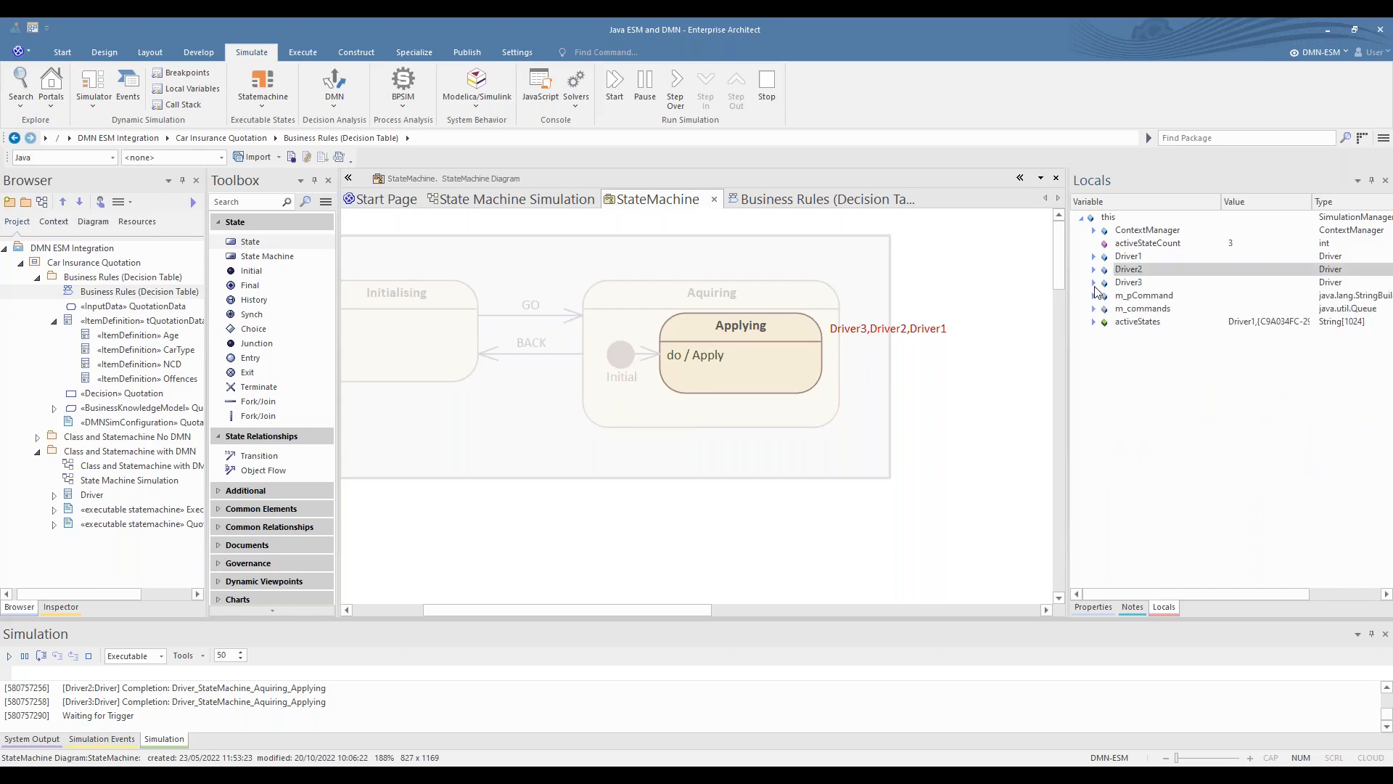
left_click(1094, 283)
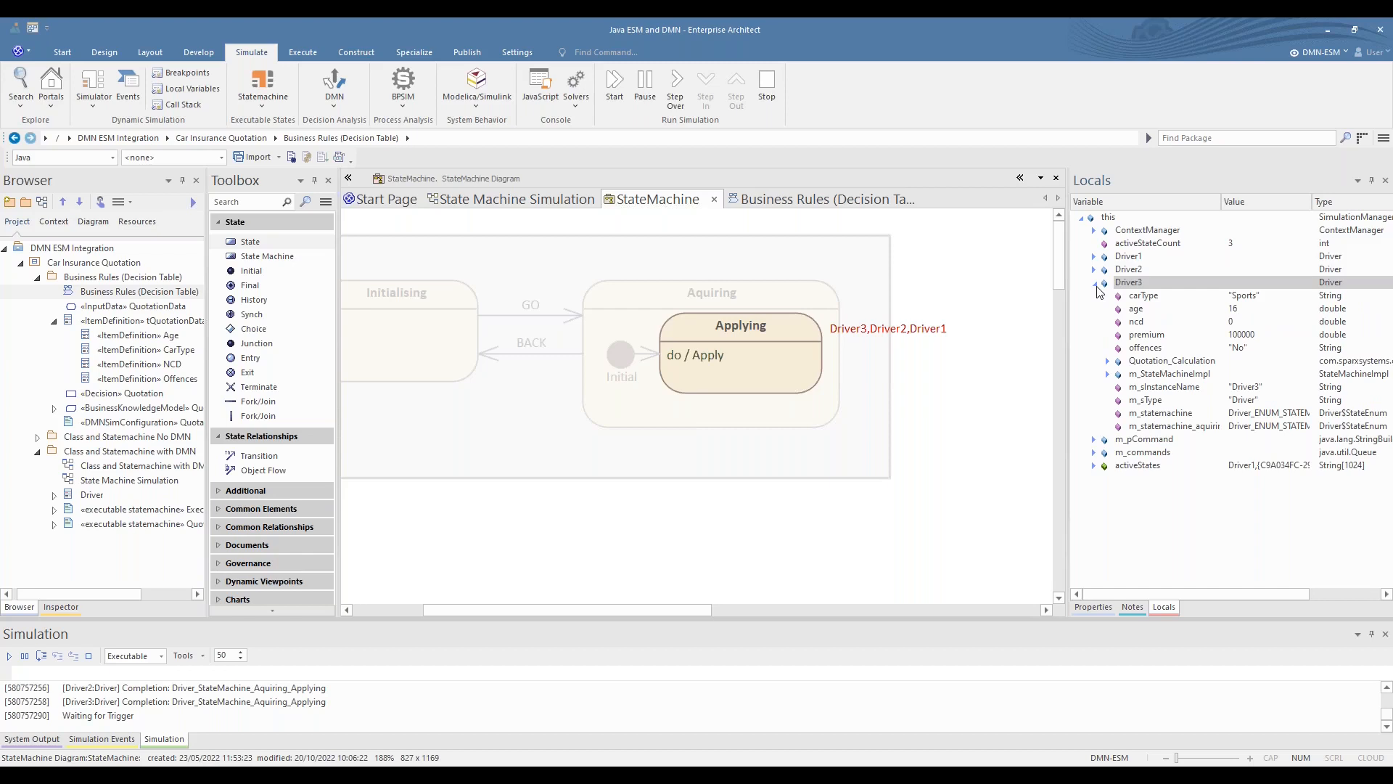
left_click(1261, 336)
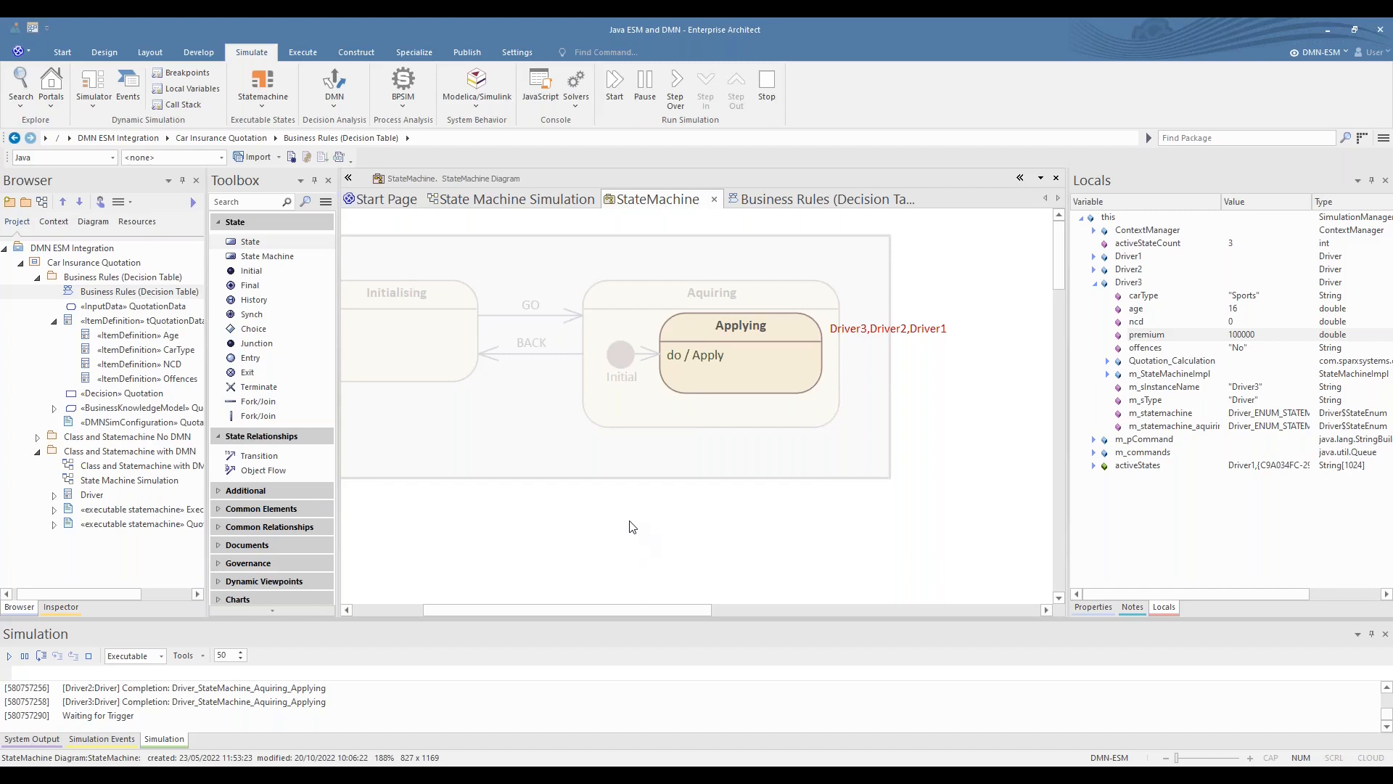
- Broadcast the BACK trigger and then the QUIT trigger to all drivers to end the Quotations simulation
left_click(333, 671)
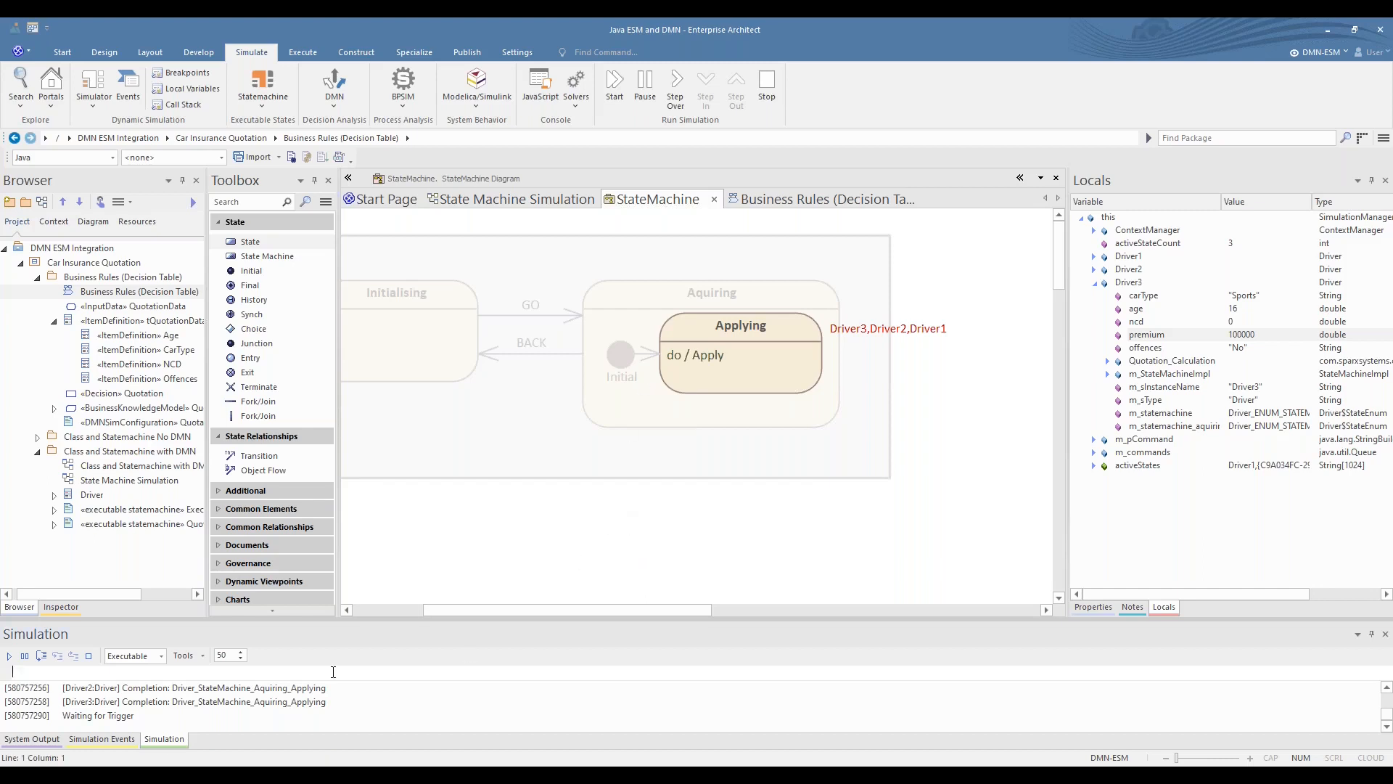
type("broadcast GO")
key("BackSpace")
key("BackSpace")
type("BACK")
key("Return")
key("Up")
key("Up")
key("Up")
key("Return")
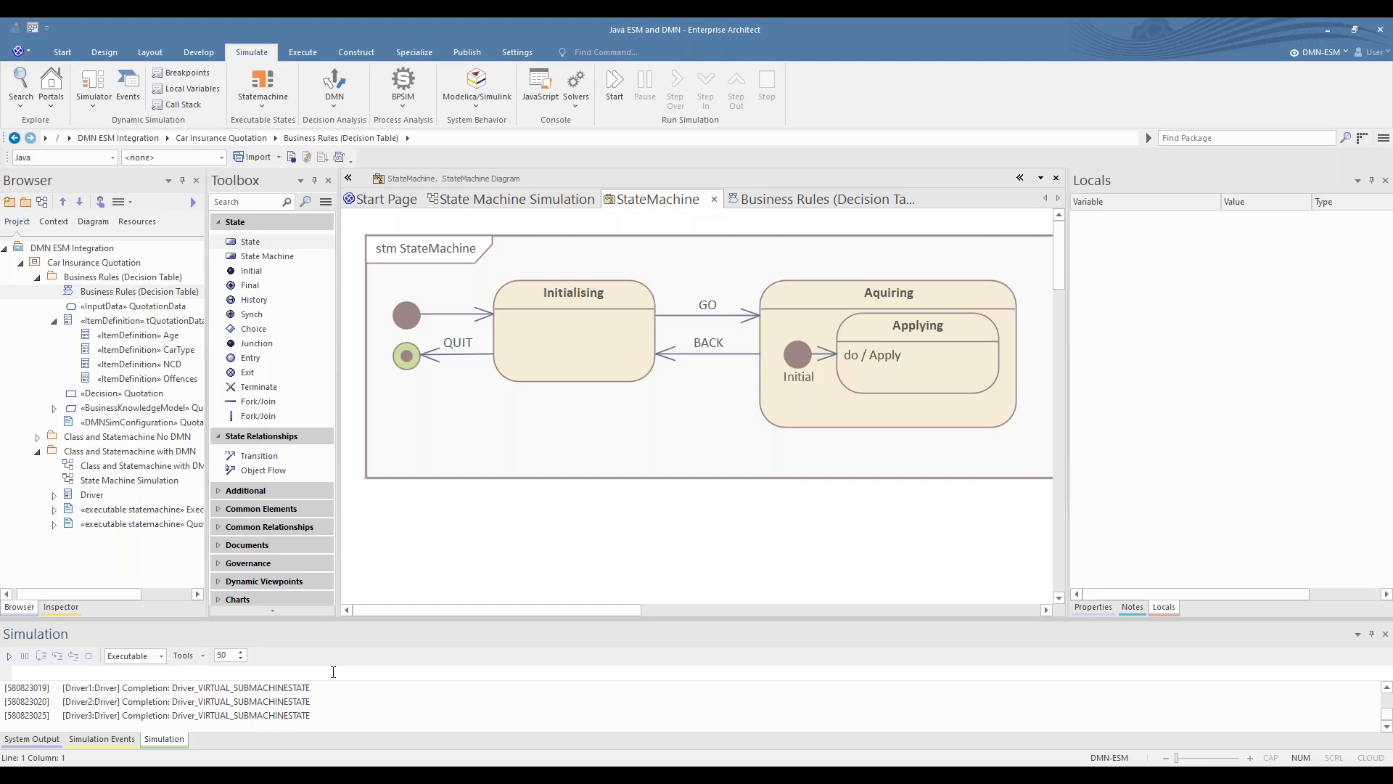
- Run the Quotations executable state machine from the State Machine Simulation diagram without generating or building it again
left_click(561, 247)
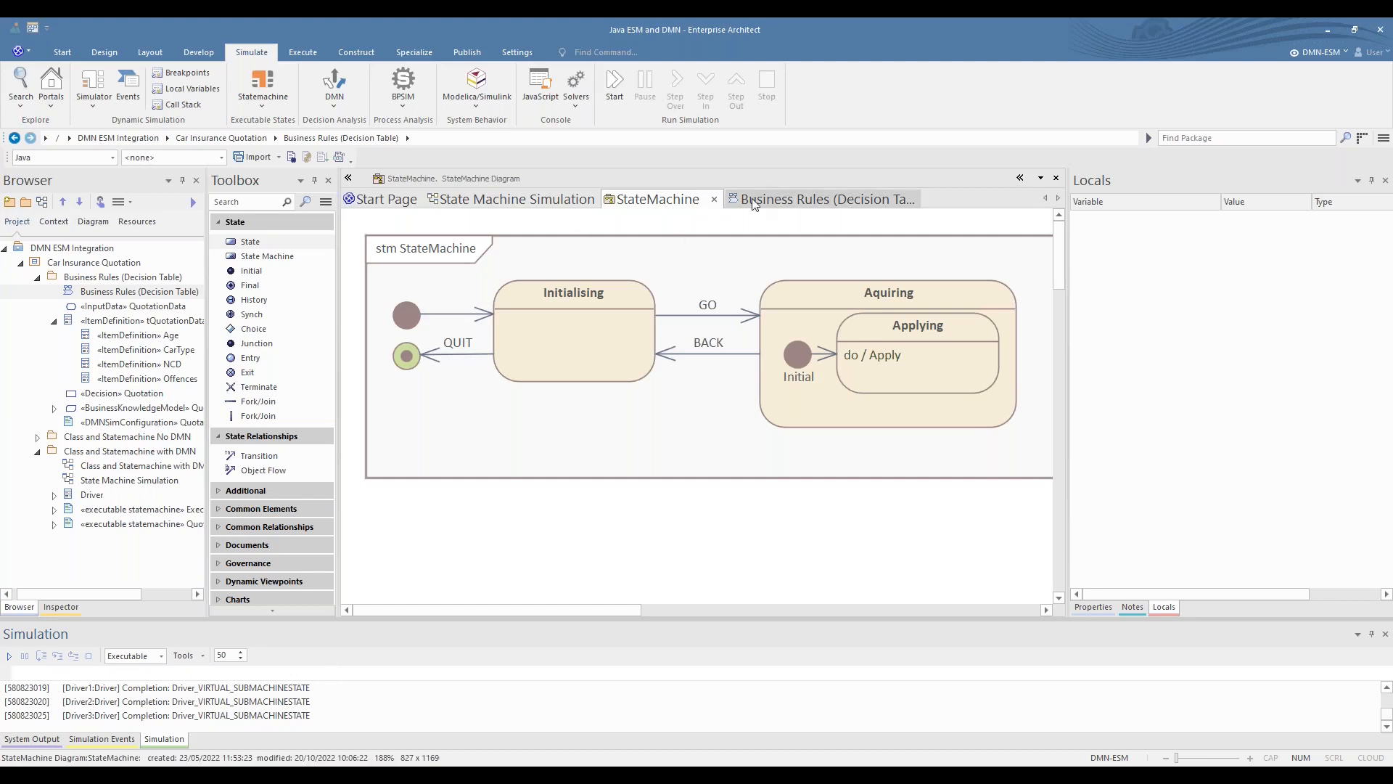
left_click(511, 203)
left_click(528, 251)
left_click(277, 105)
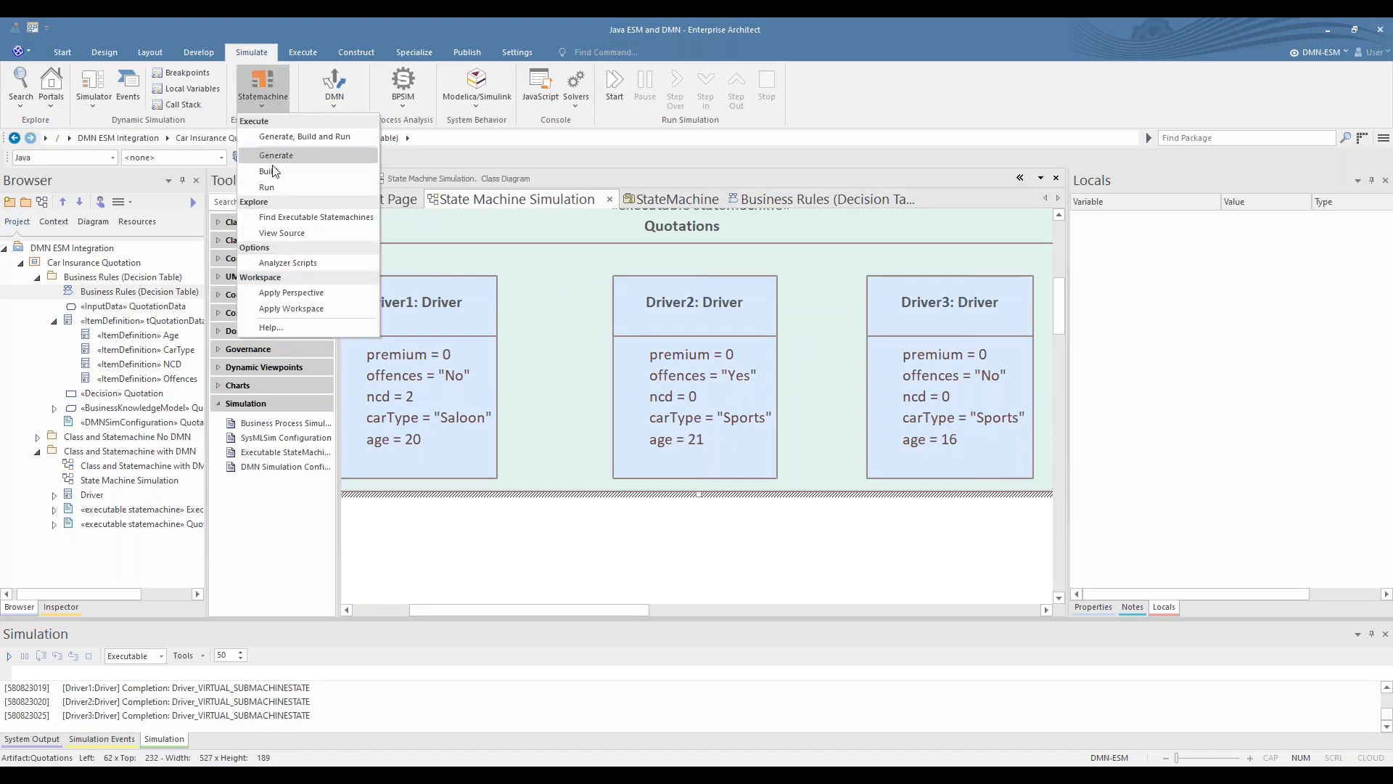
left_click(271, 186)
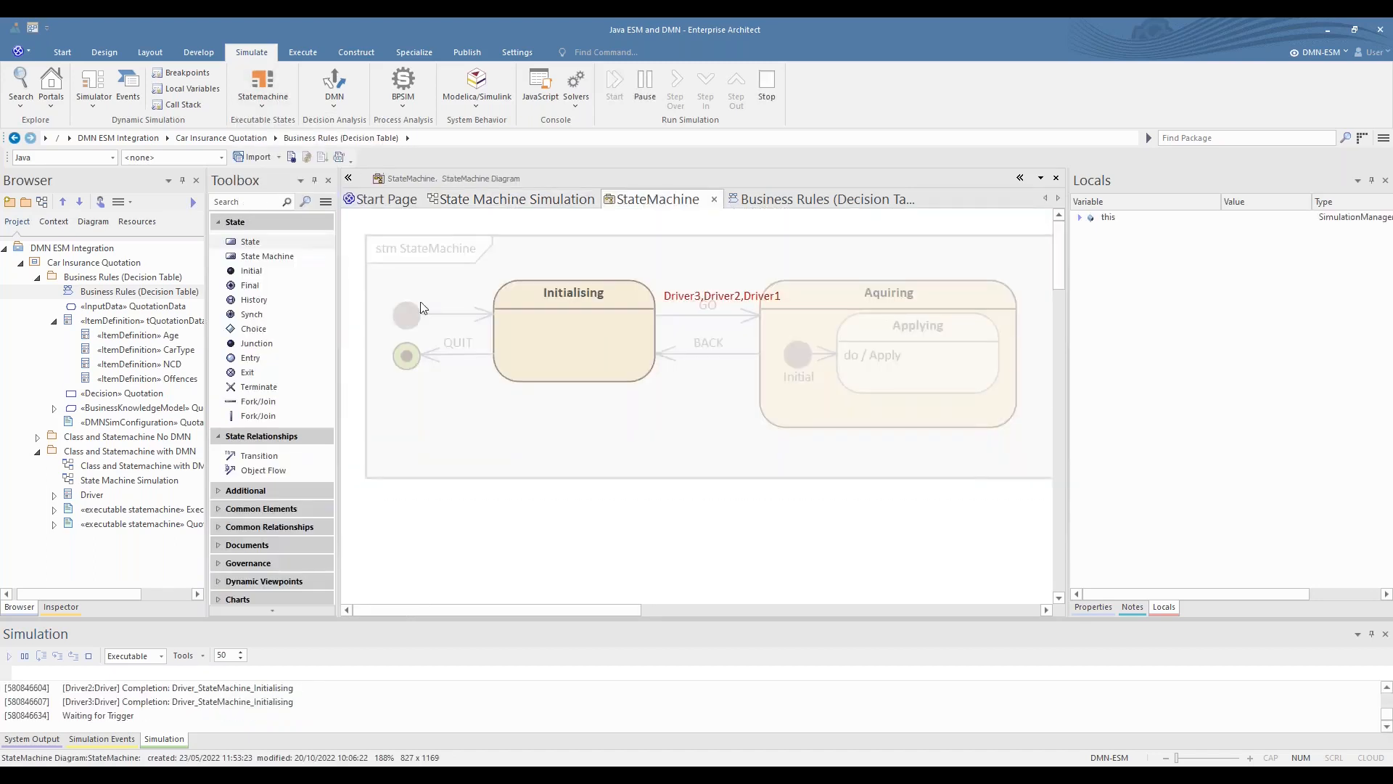
- Send the GO trigger only to Driver1 in the running simulation
left_click(364, 671)
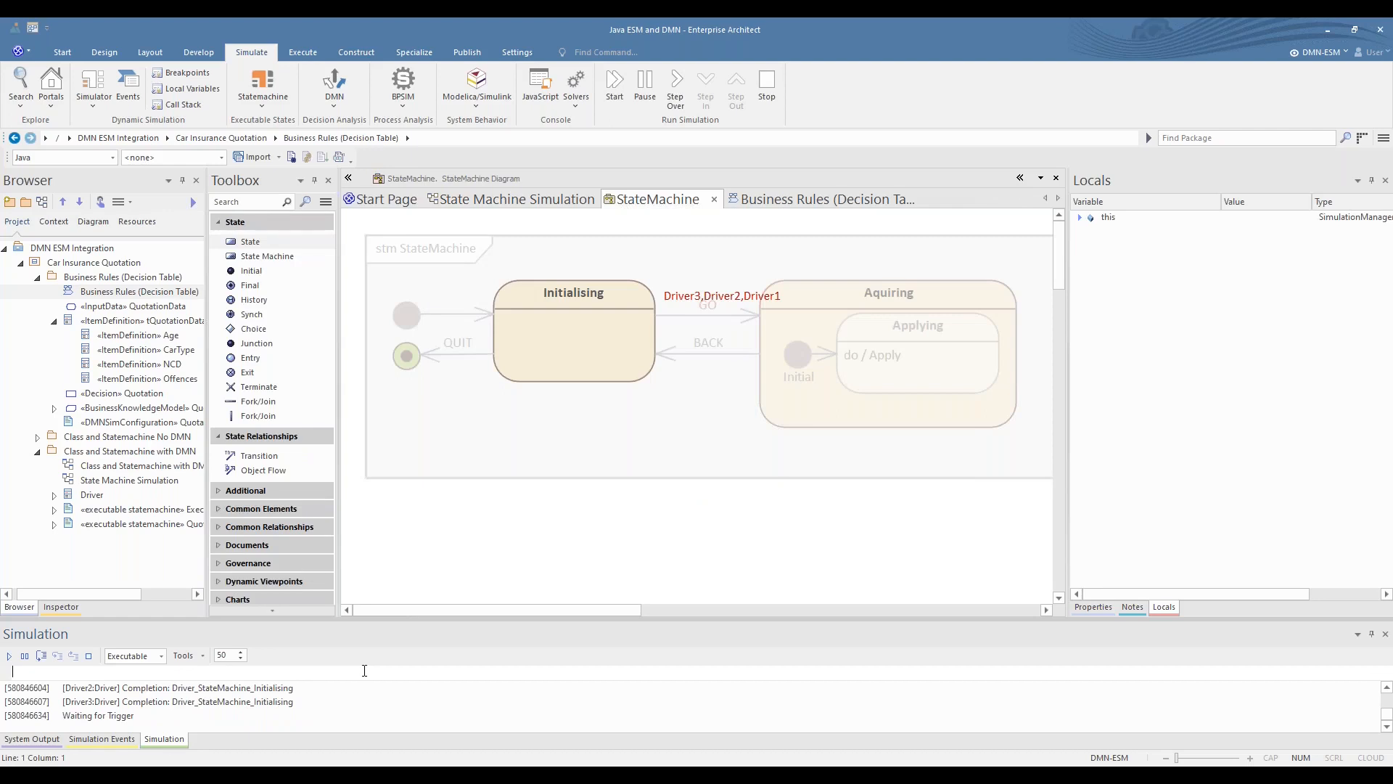
type("sned GO to Dri")
key("BackSpace")
key("BackSpace")
key("BackSpace")
key("BackSpace")
key("BackSpace")
key("BackSpace")
key("BackSpace")
key("BackSpace")
key("BackSpace")
key("BackSpace")
key("BackSpace")
key("BackSpace")
key("BackSpace")
type("send GO to Driver1")
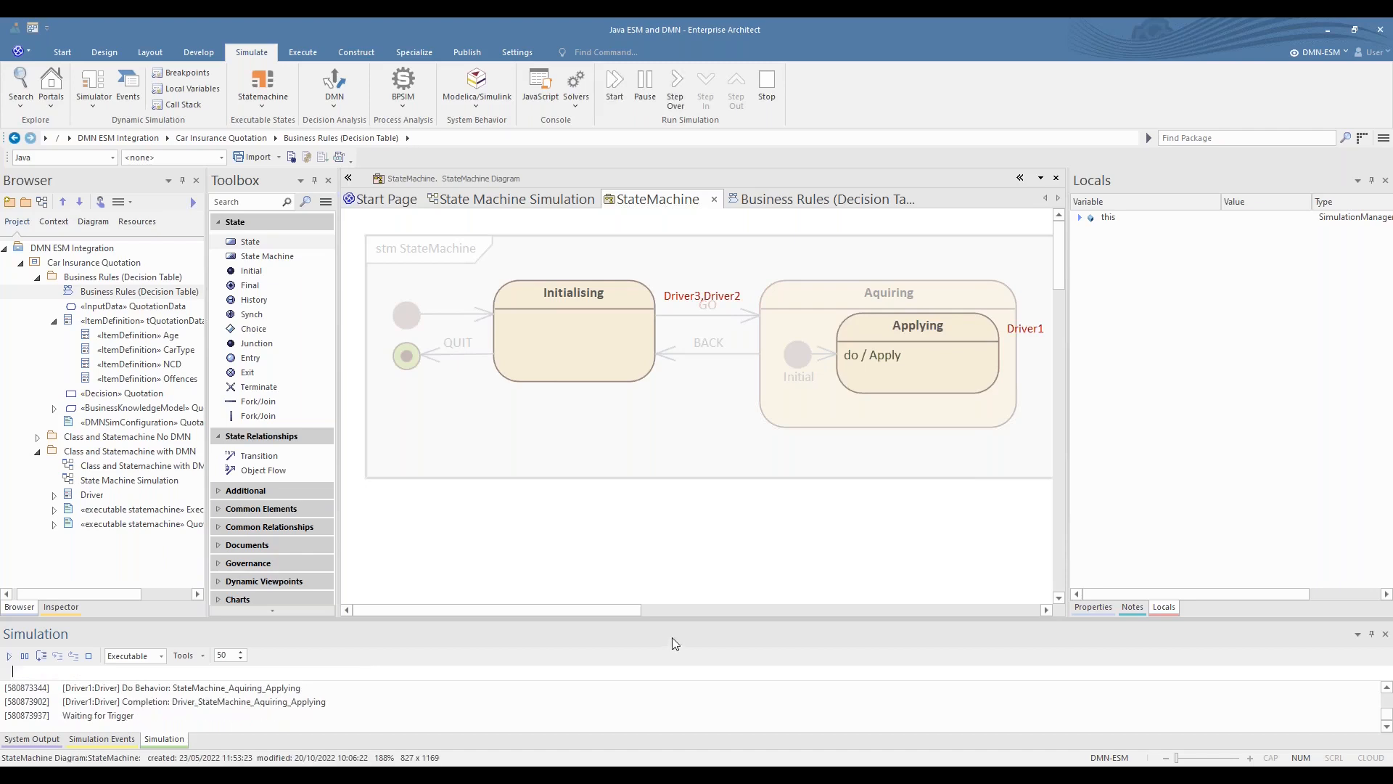
- Expand Driver3 and Driver2 in the local variables and check their premiums after triggering only Driver1
left_click(1081, 218)
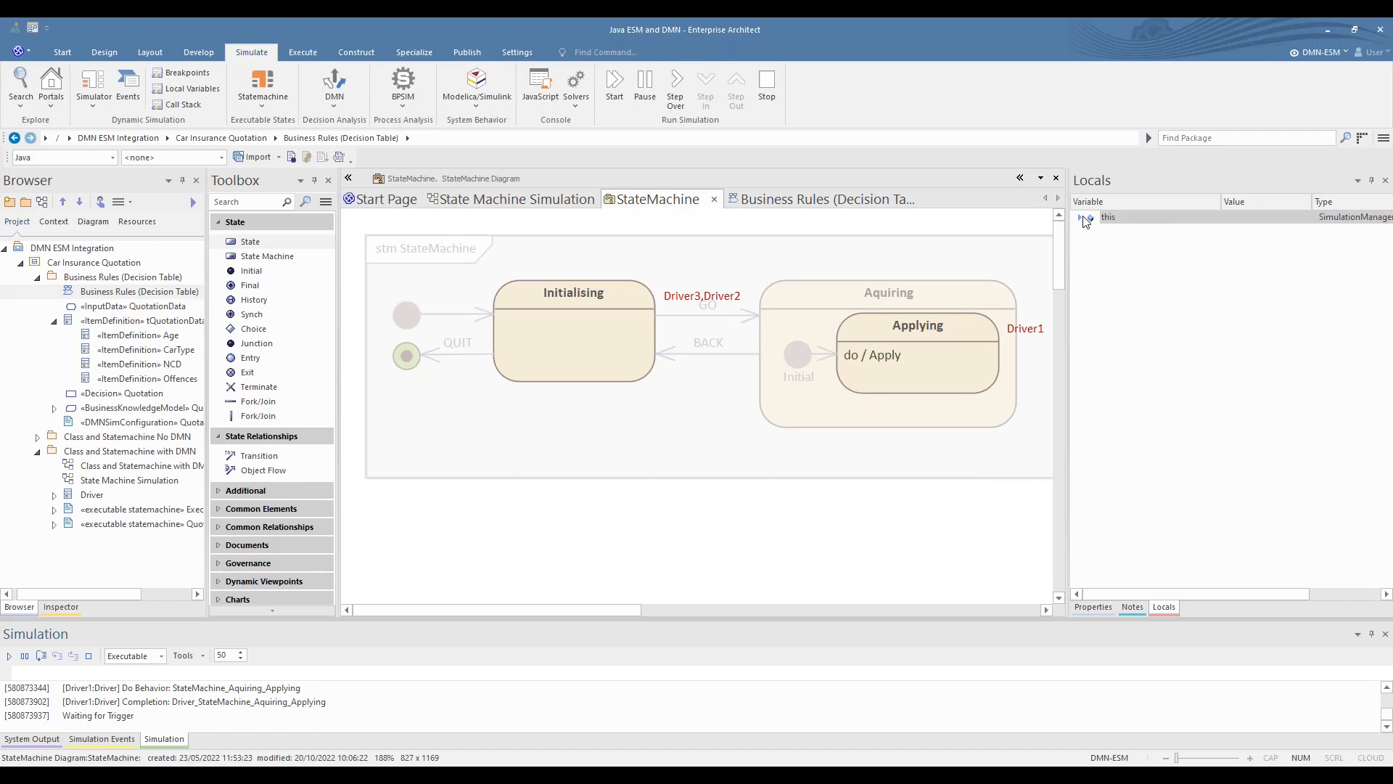
left_click(1095, 283)
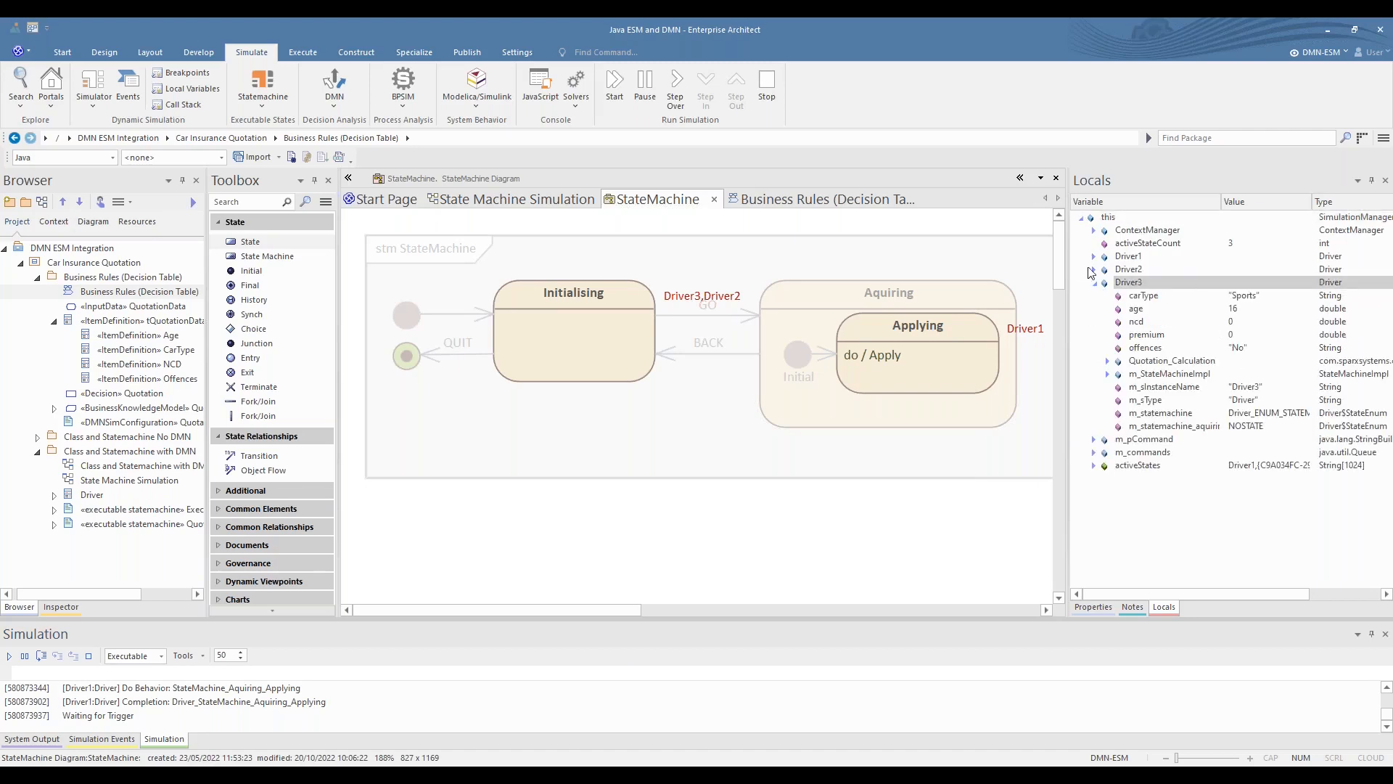
left_click(1094, 269)
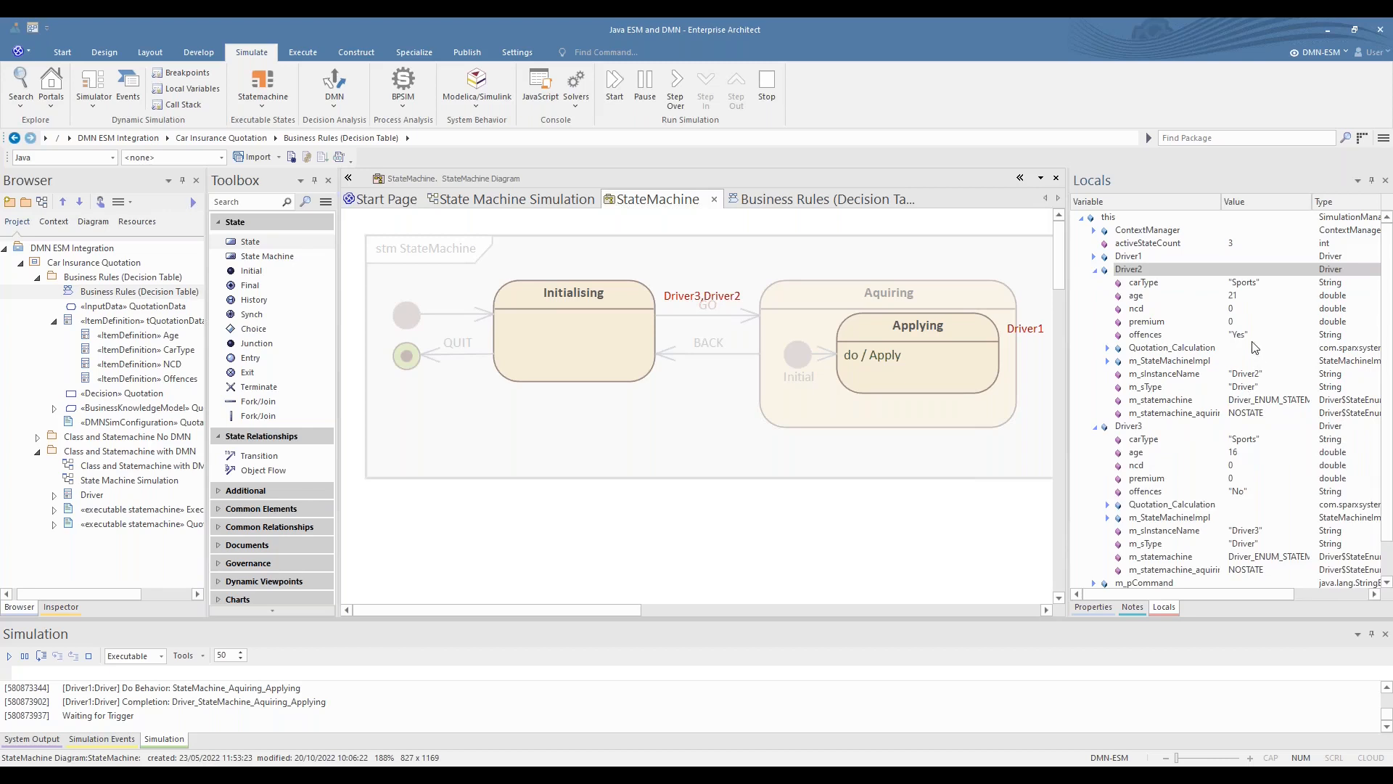
left_click(1094, 269)
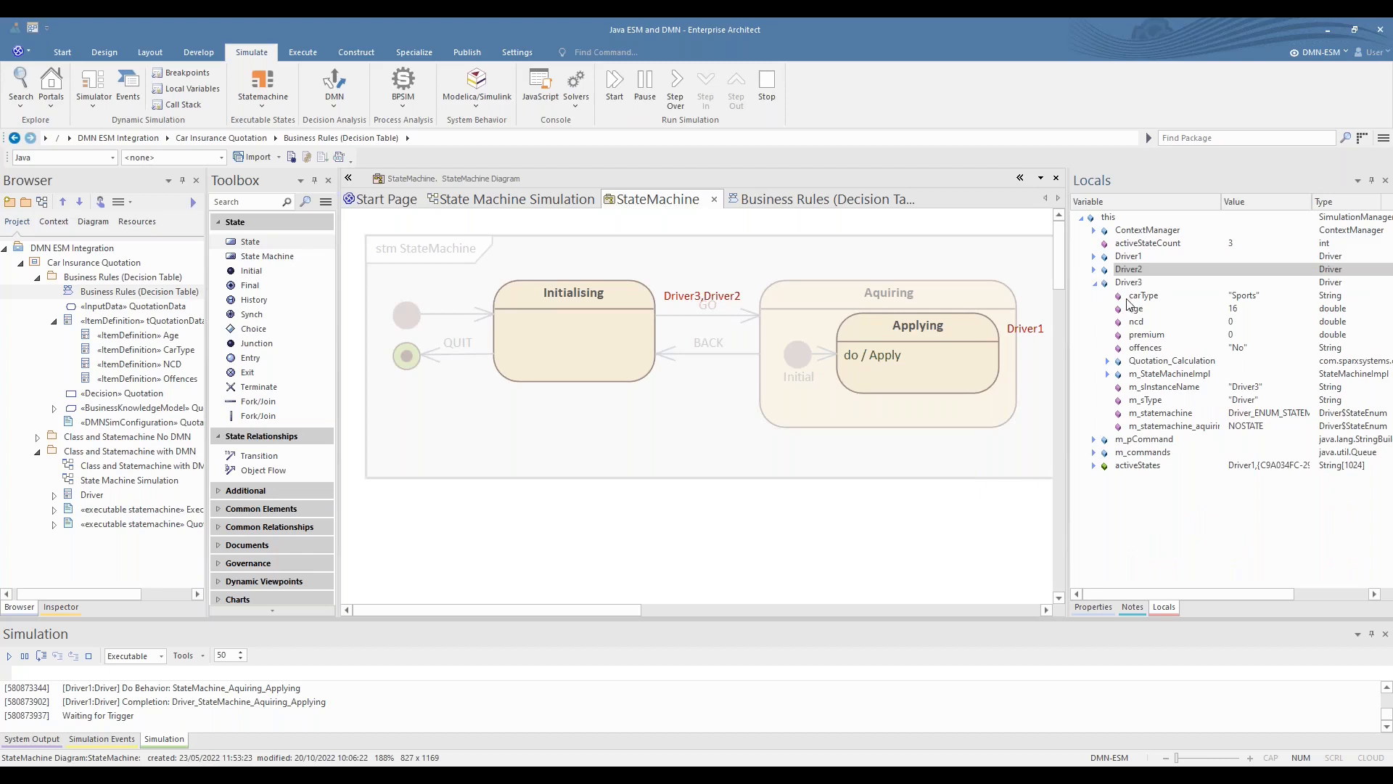
left_click(1250, 336)
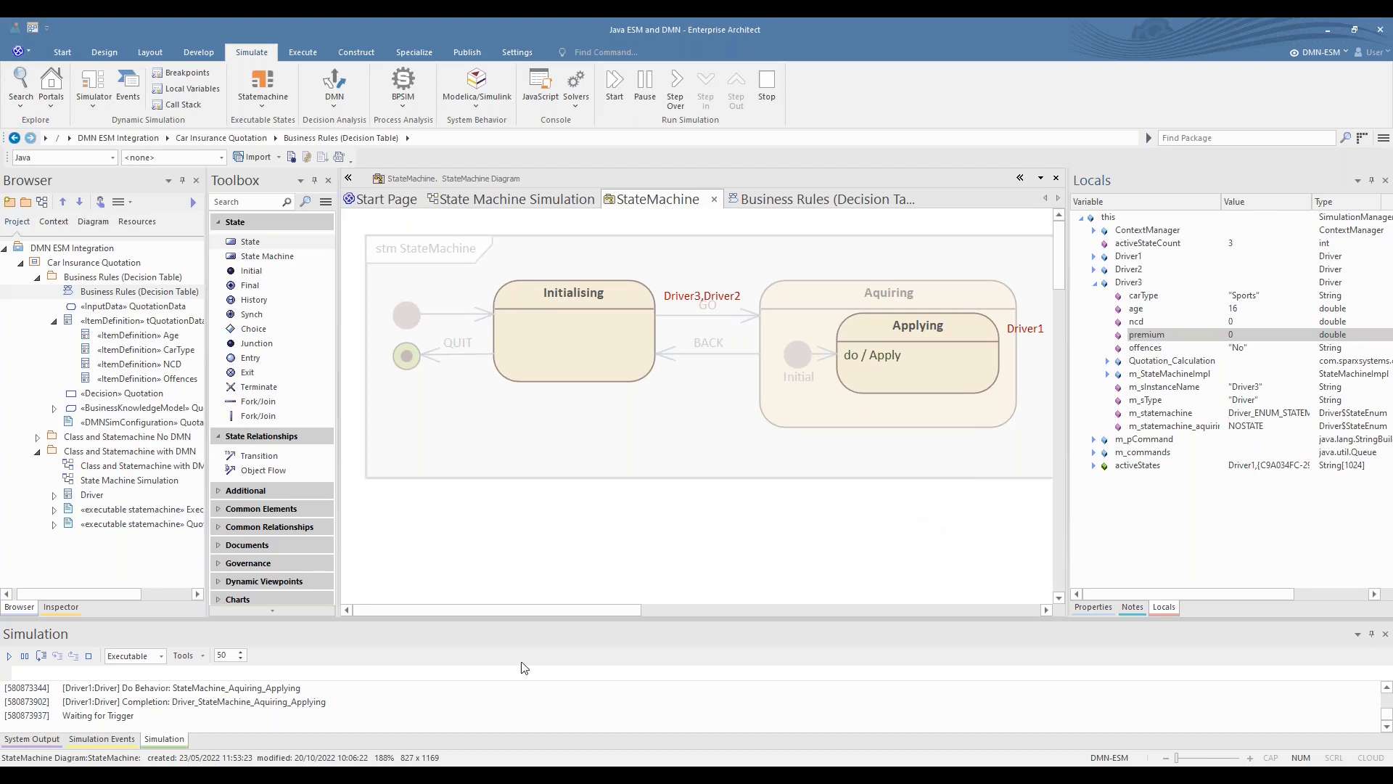
- Send the GO trigger to Driver2 and examine the values of Driver2 and Driver1 in the local variables
left_click(394, 672)
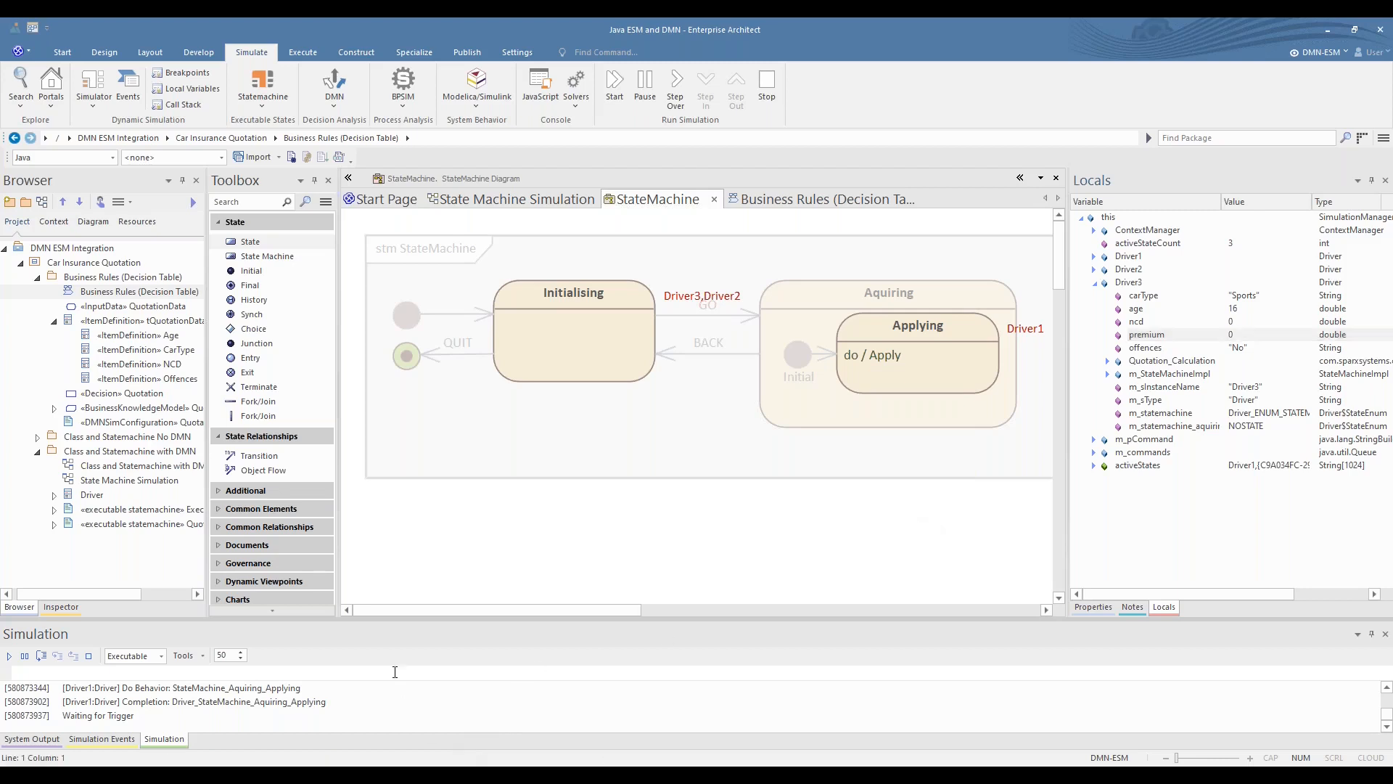
type("send GO to Driver1")
key("Return")
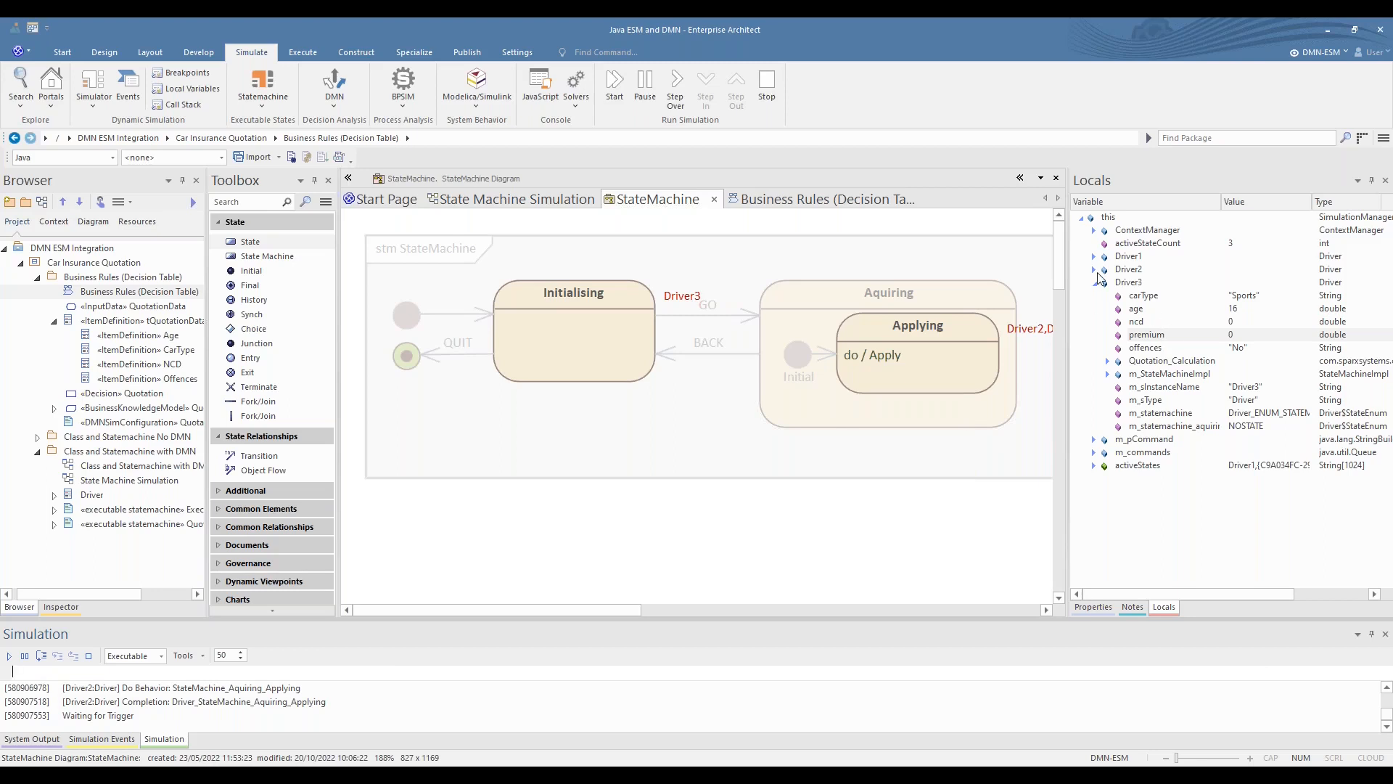
left_click(1094, 269)
left_click(1093, 256)
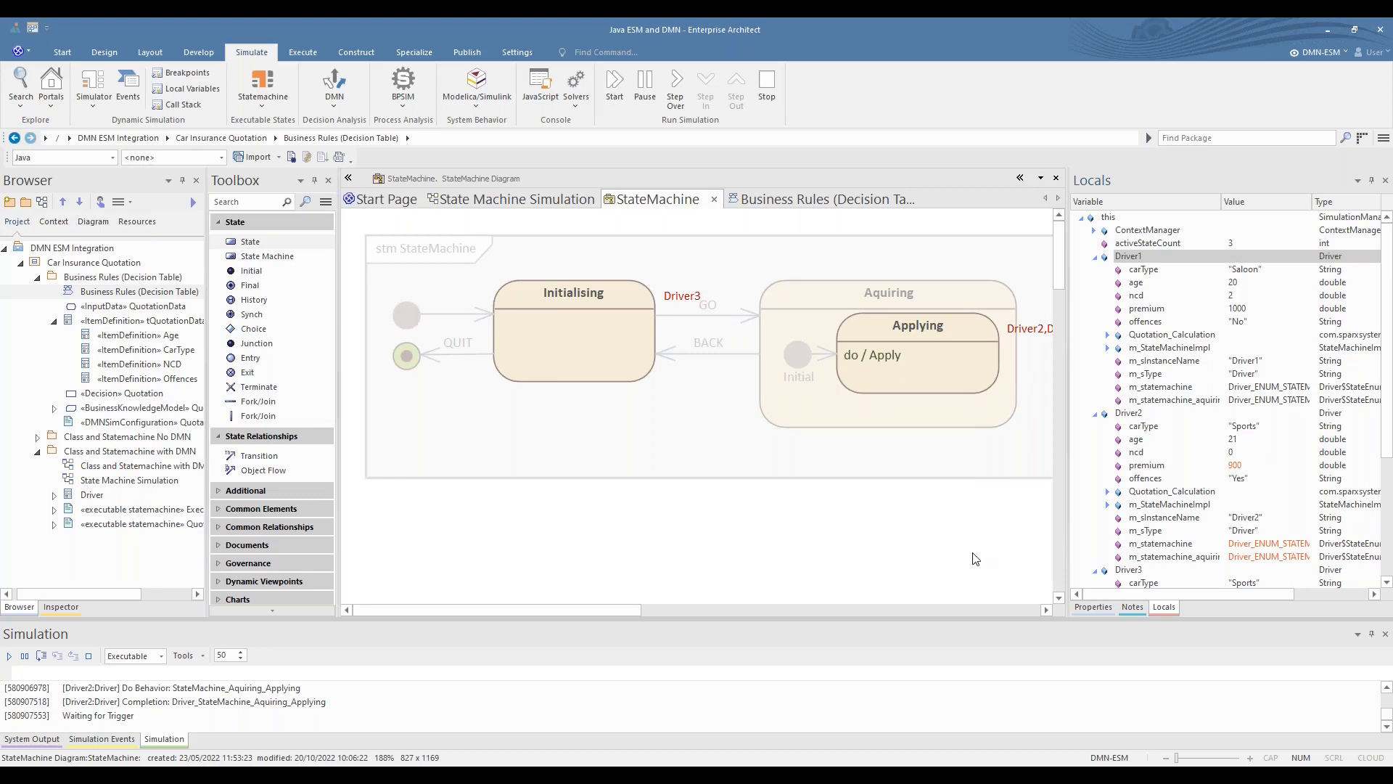
- Broadcast the QUIT trigger while Driver3 is still in the Initialising state
left_click(701, 670)
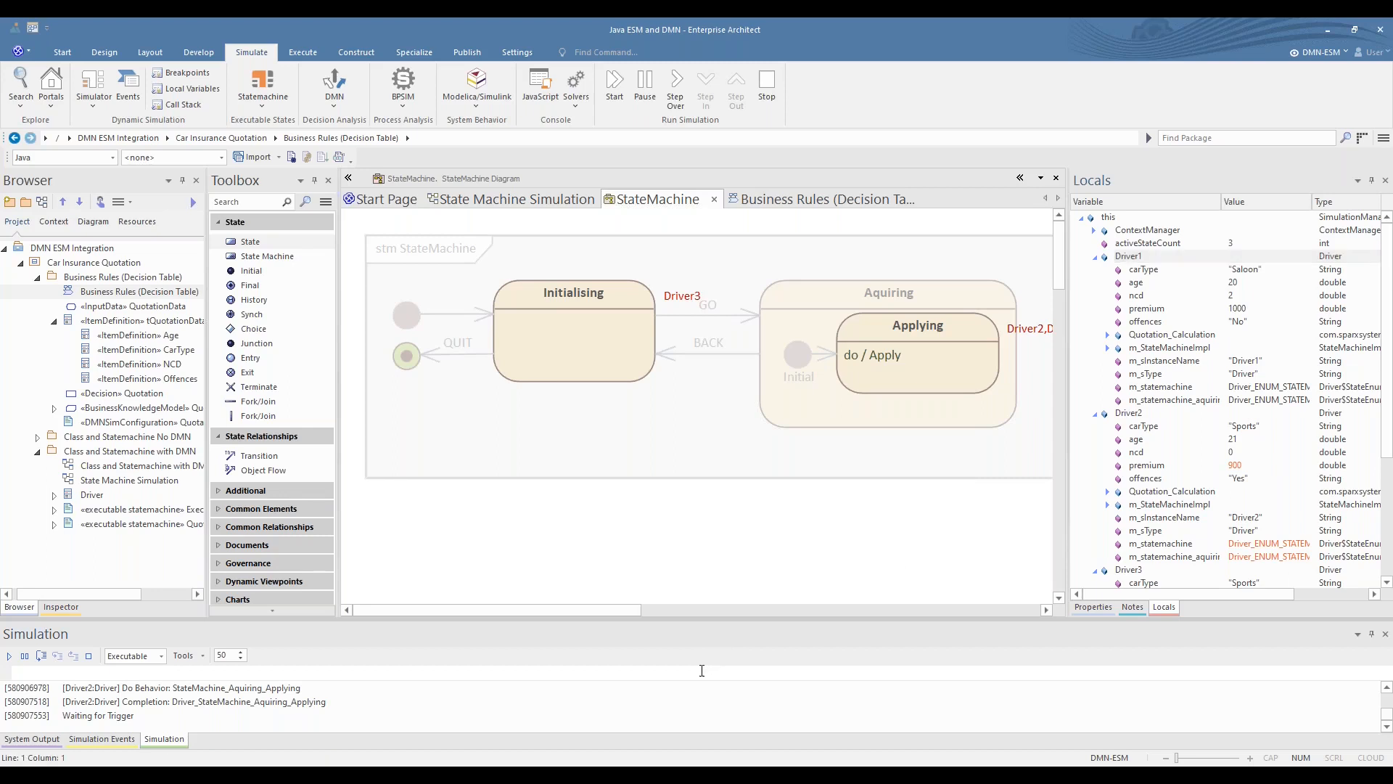
type("send GO to Driver2")
key("Up")
key("Return")
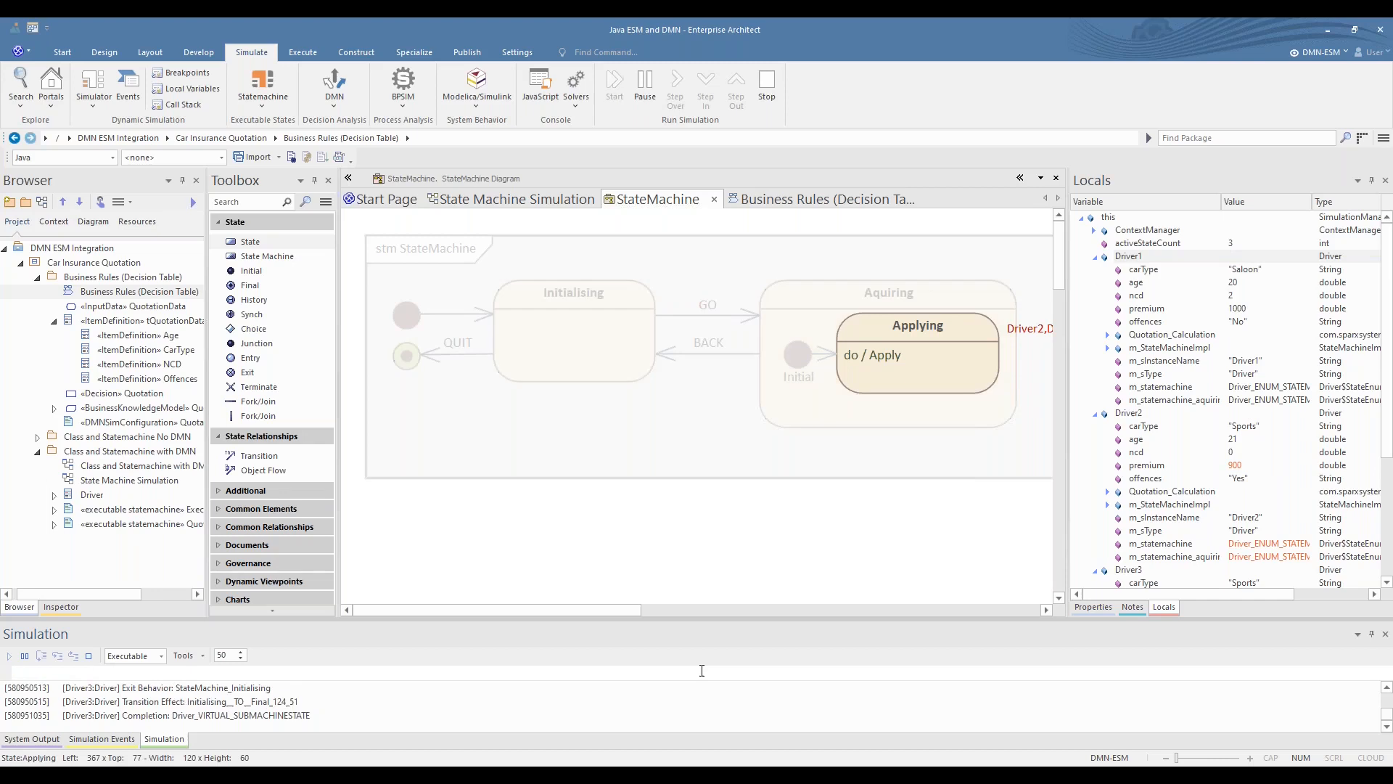
- Broadcast BACK and then QUIT to end the simulation for Driver1 and Driver2
key("Up")
key("Up")
key("Up")
key("Up")
key("Return")
key("Up")
key("Return")
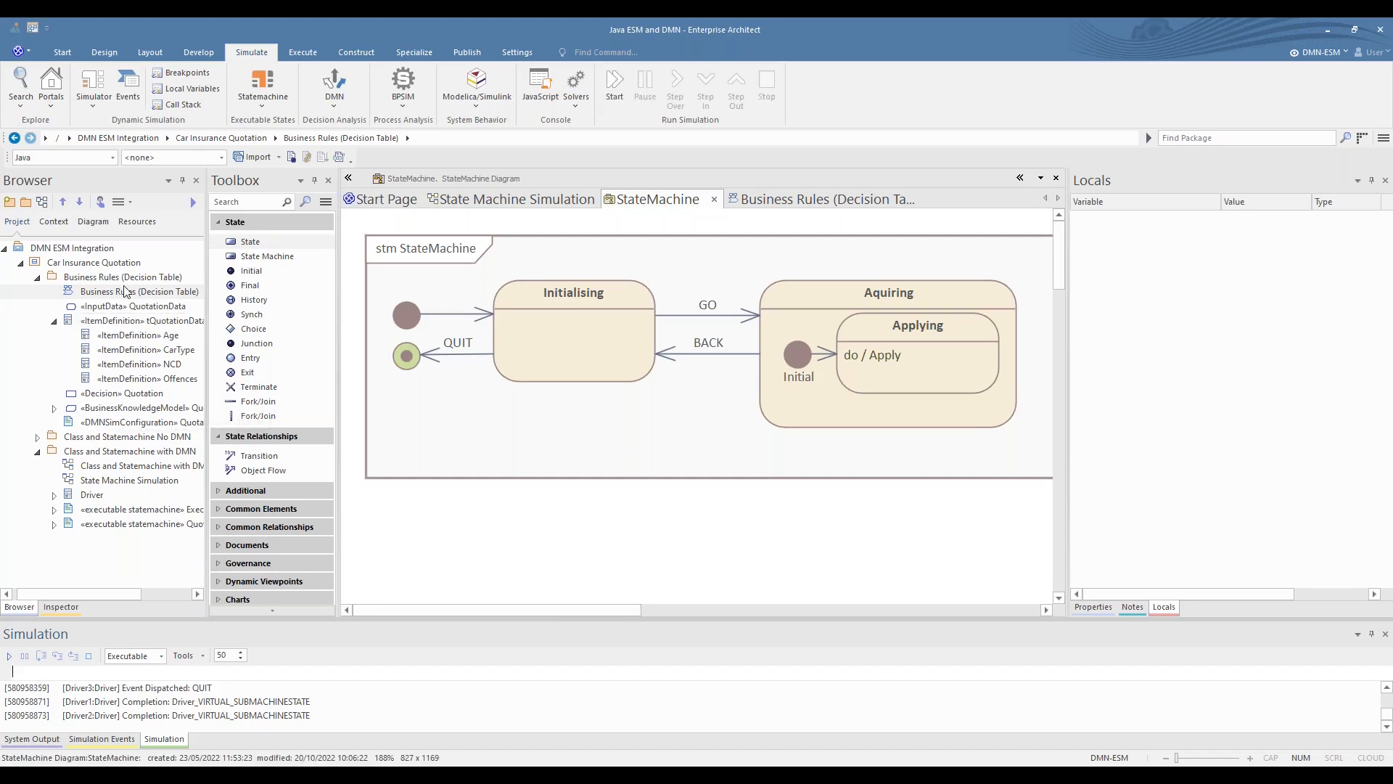
- Open the Quotation Calculation decision table from the Business Rules (Decision Table) diagram and enlarge its expression view
double_click(126, 290)
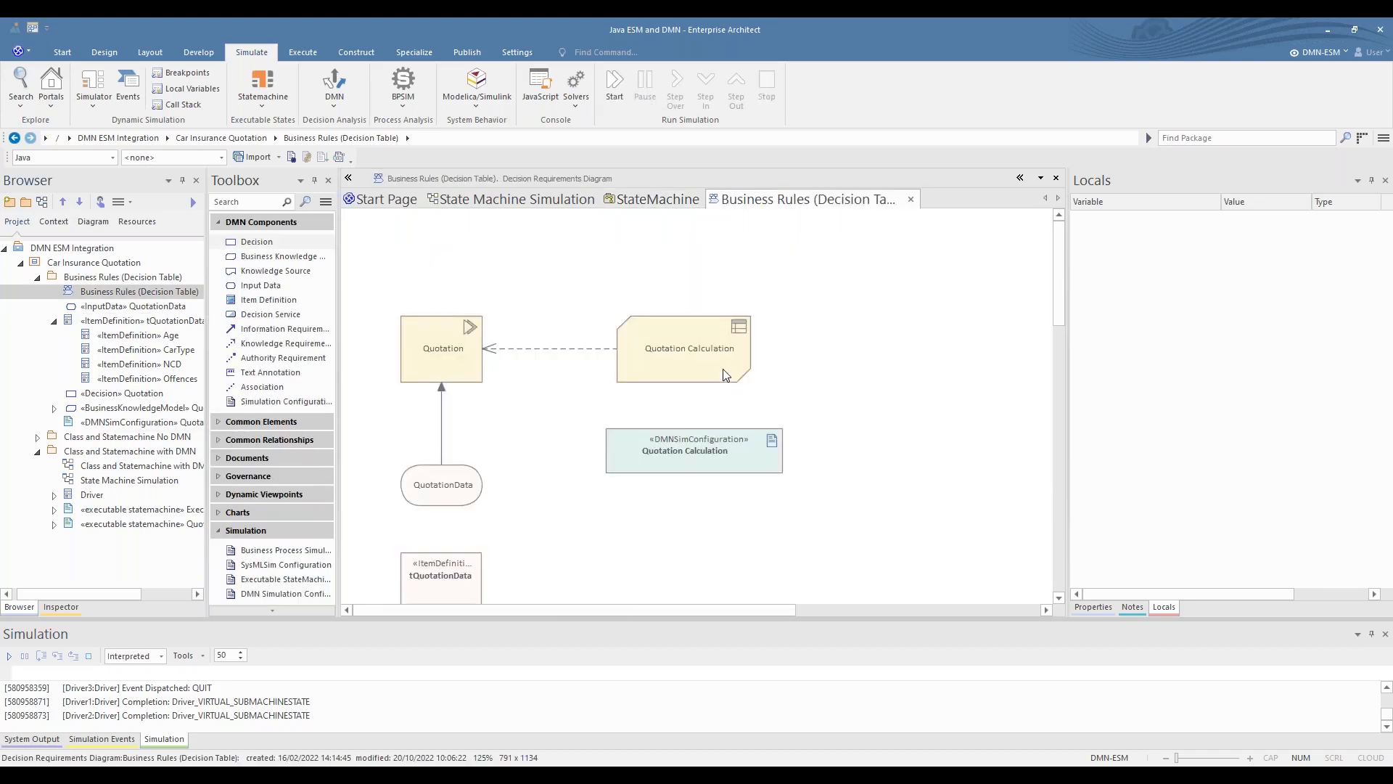
double_click(724, 373)
left_click_drag(745, 618, 746, 468)
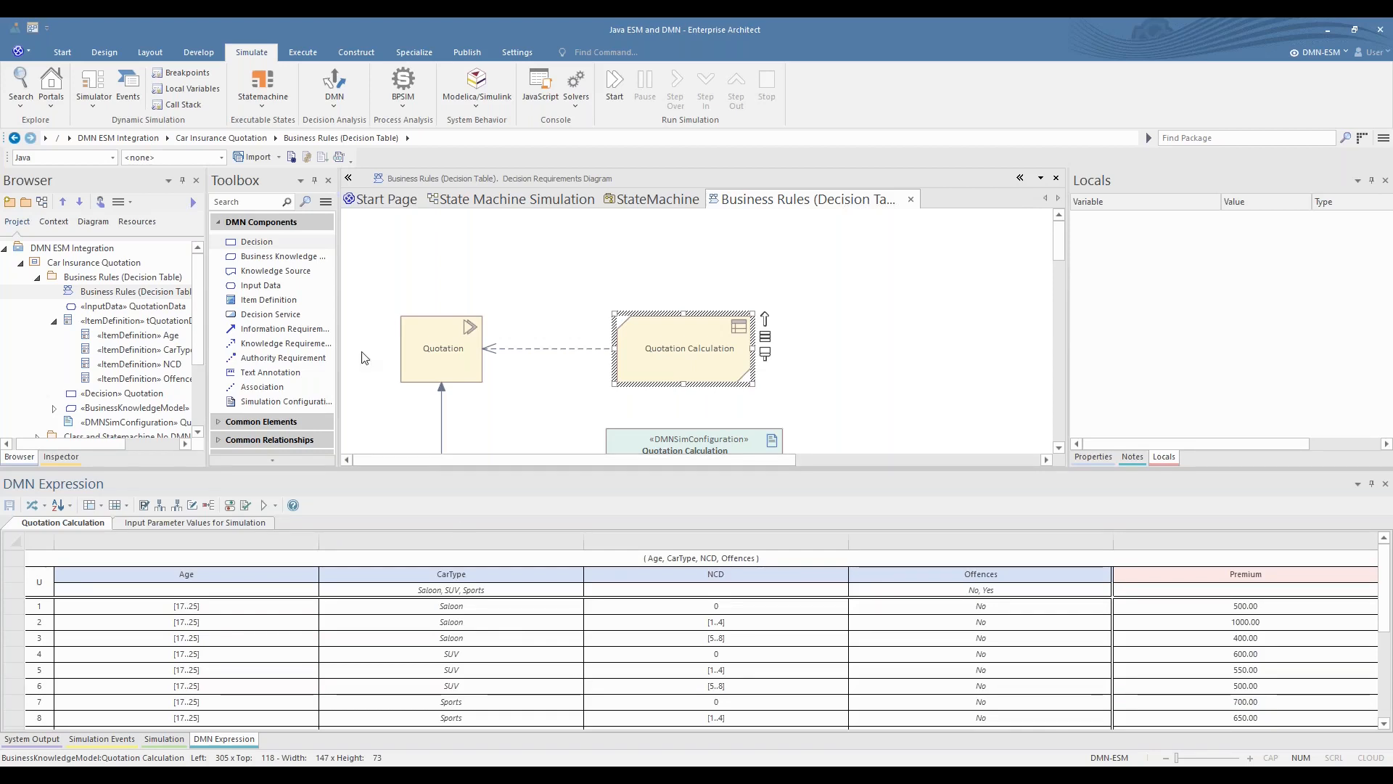
- Switch to File Explorer and point out the com and SimulationOutput folders in EAUG 2022
left_click(582, 194)
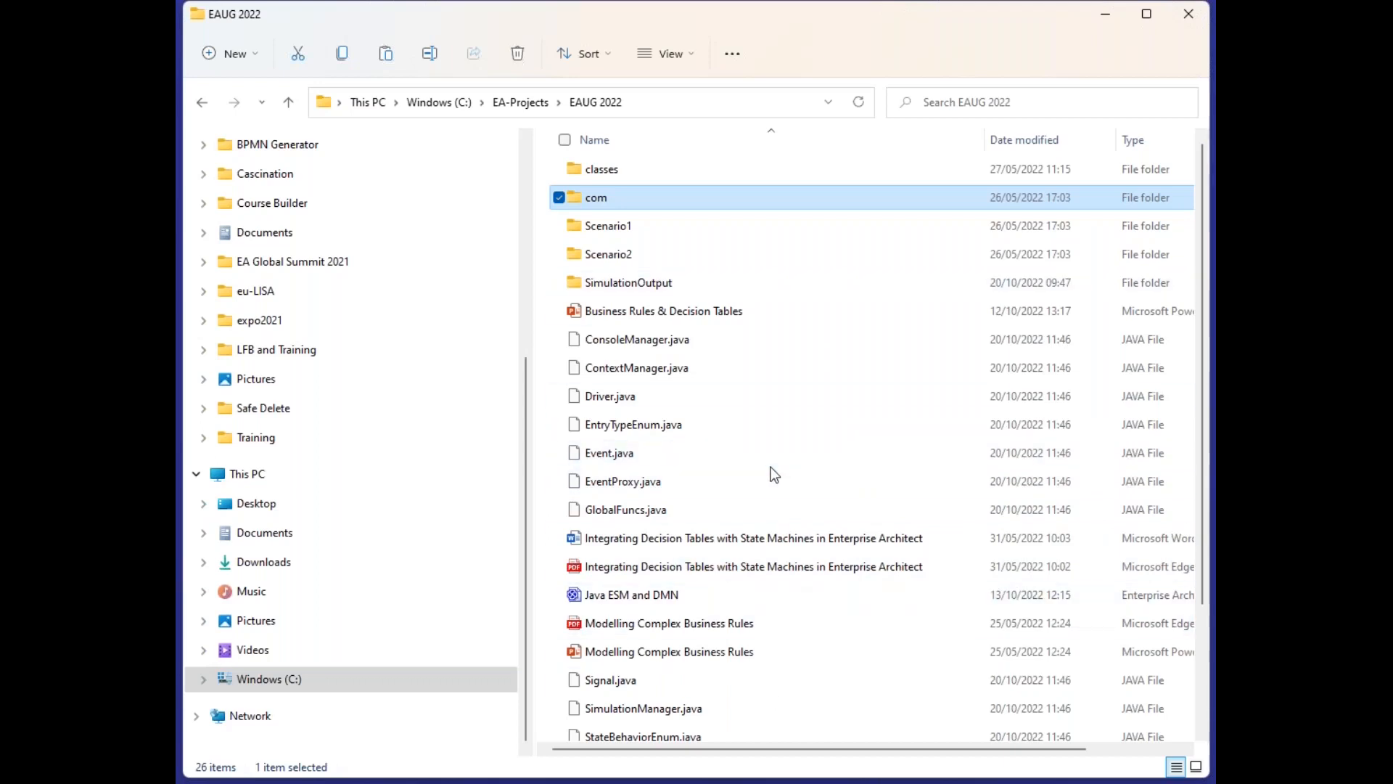
left_click(591, 289)
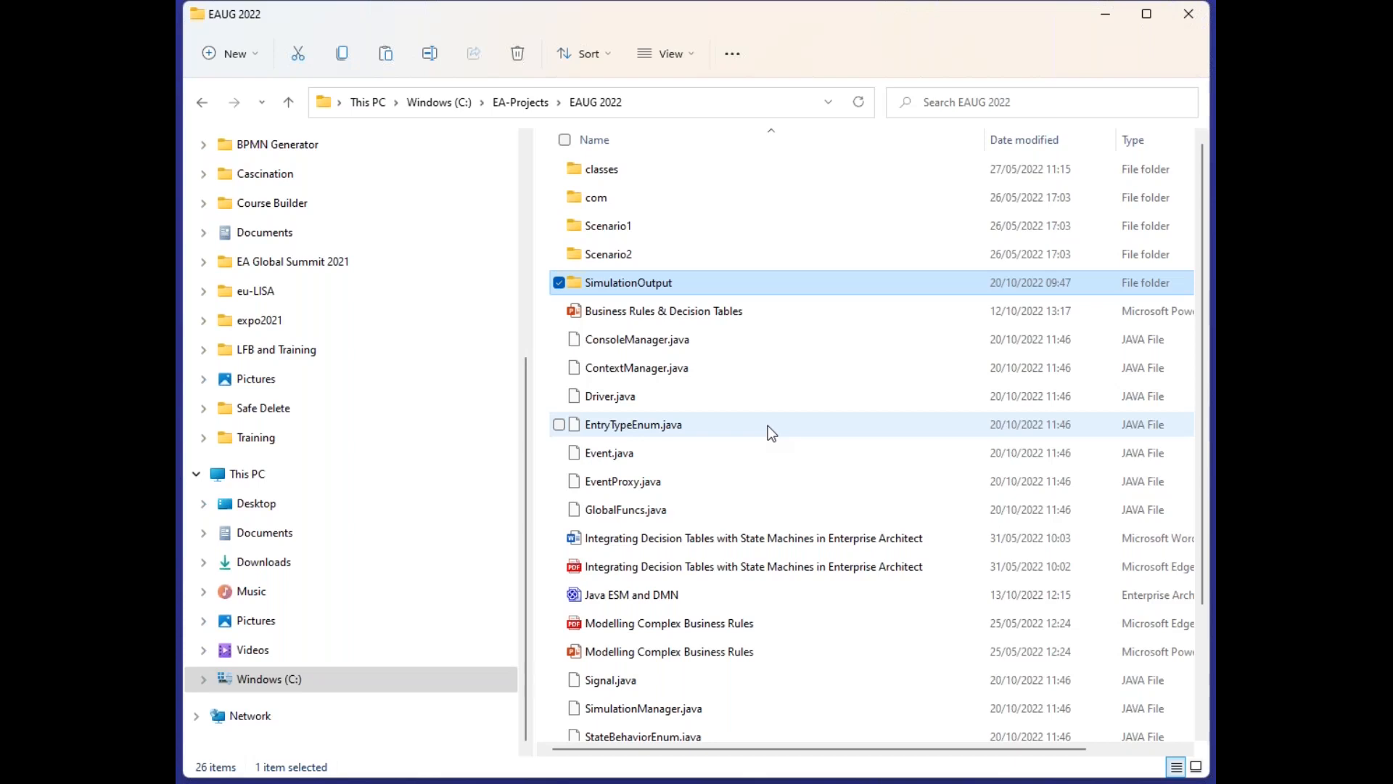
left_click(610, 285)
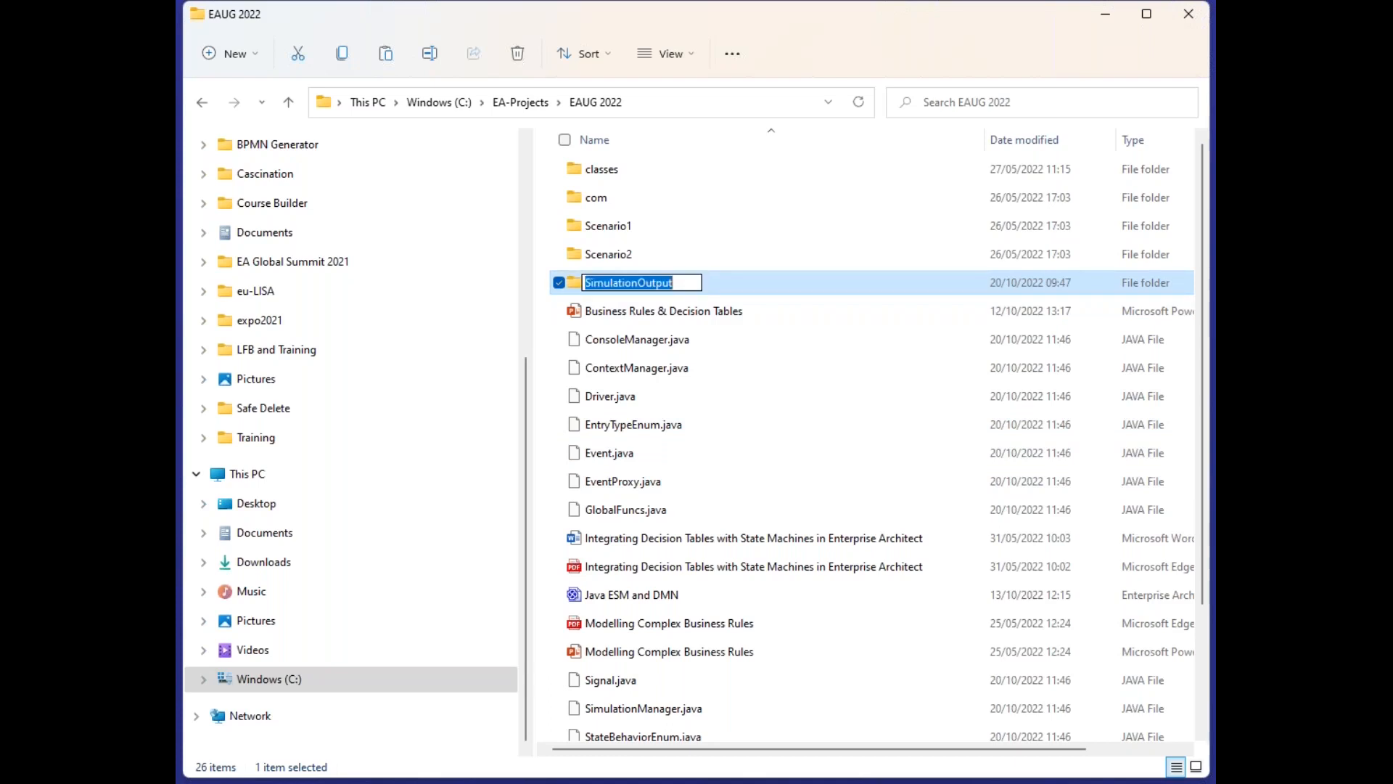
left_click(725, 359)
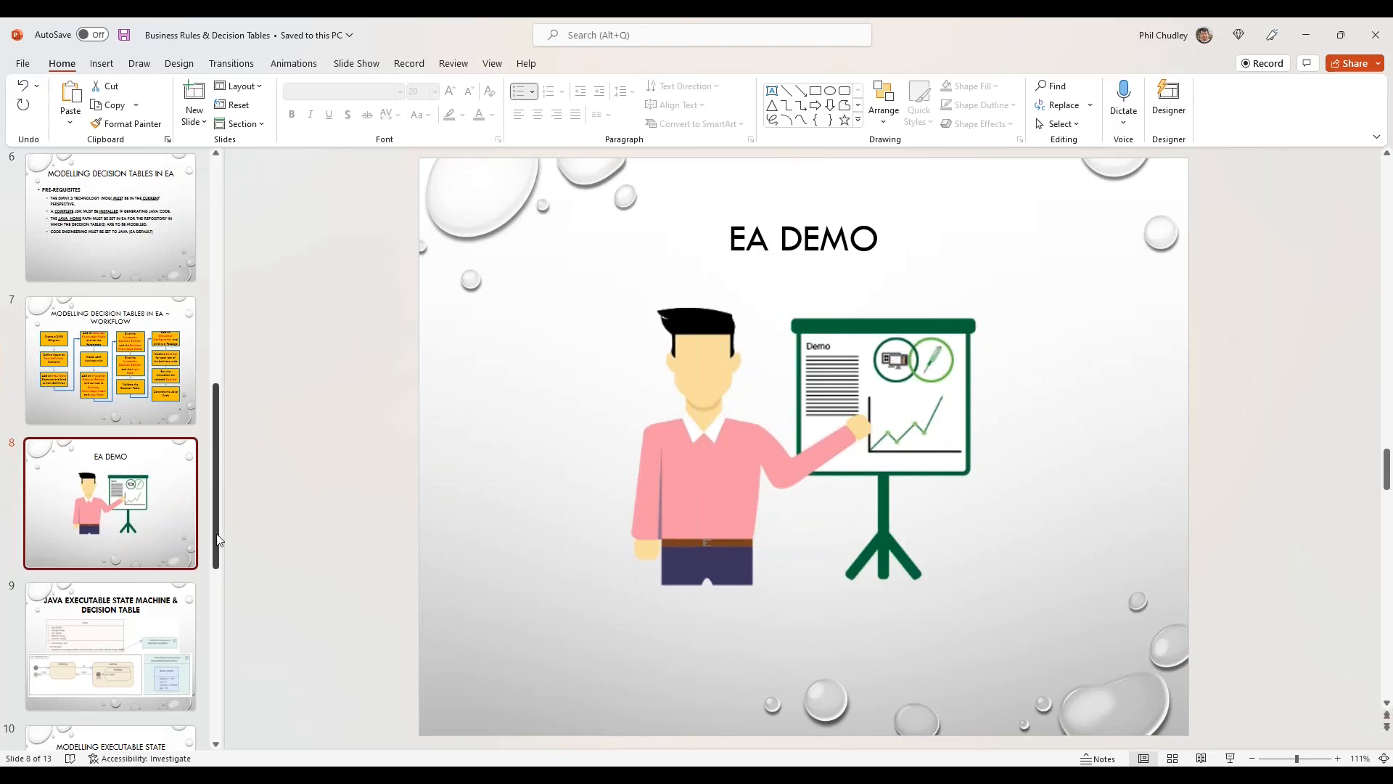
- Switch to the Business Rules & Decision Tables presentation in PowerPoint and view workflow slides 10 and 11
left_click_drag(215, 534, 191, 754)
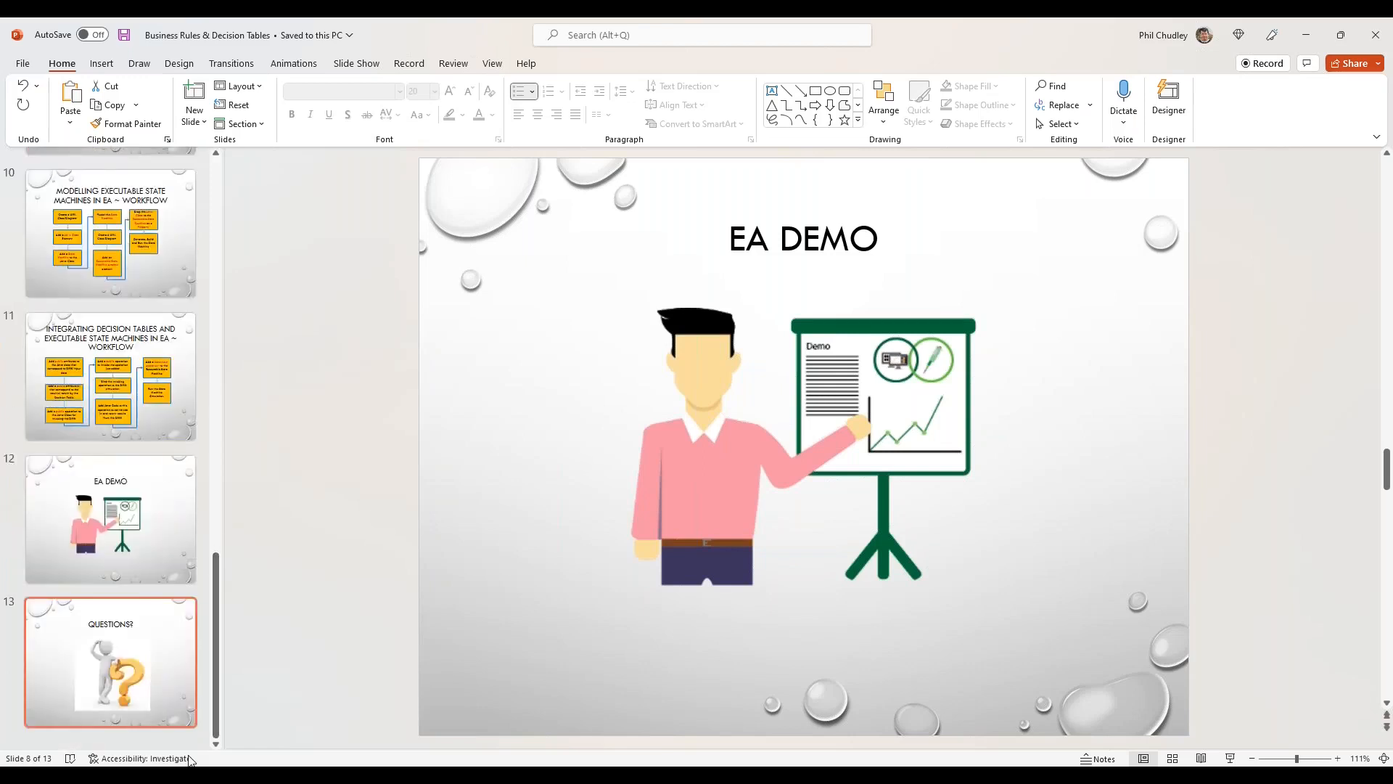
left_click(169, 247)
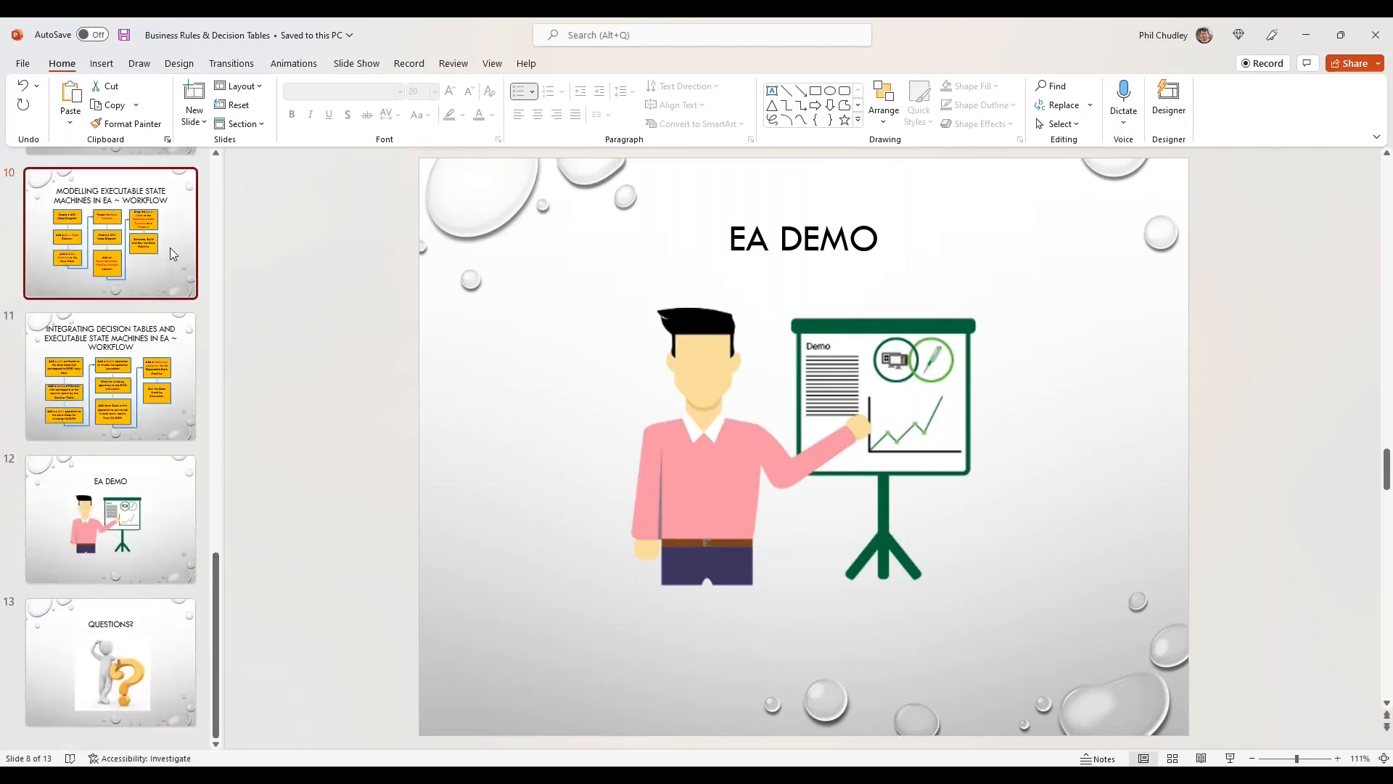
left_click(133, 398)
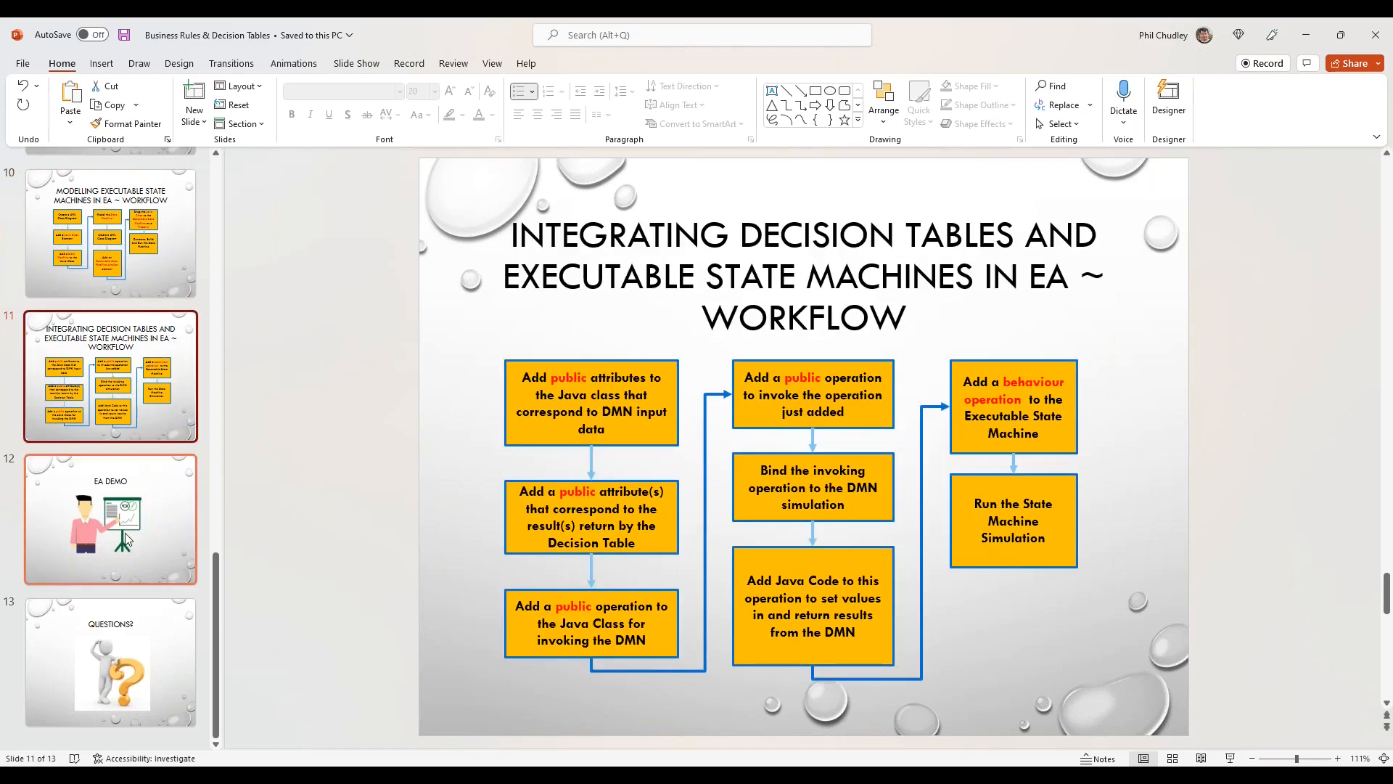